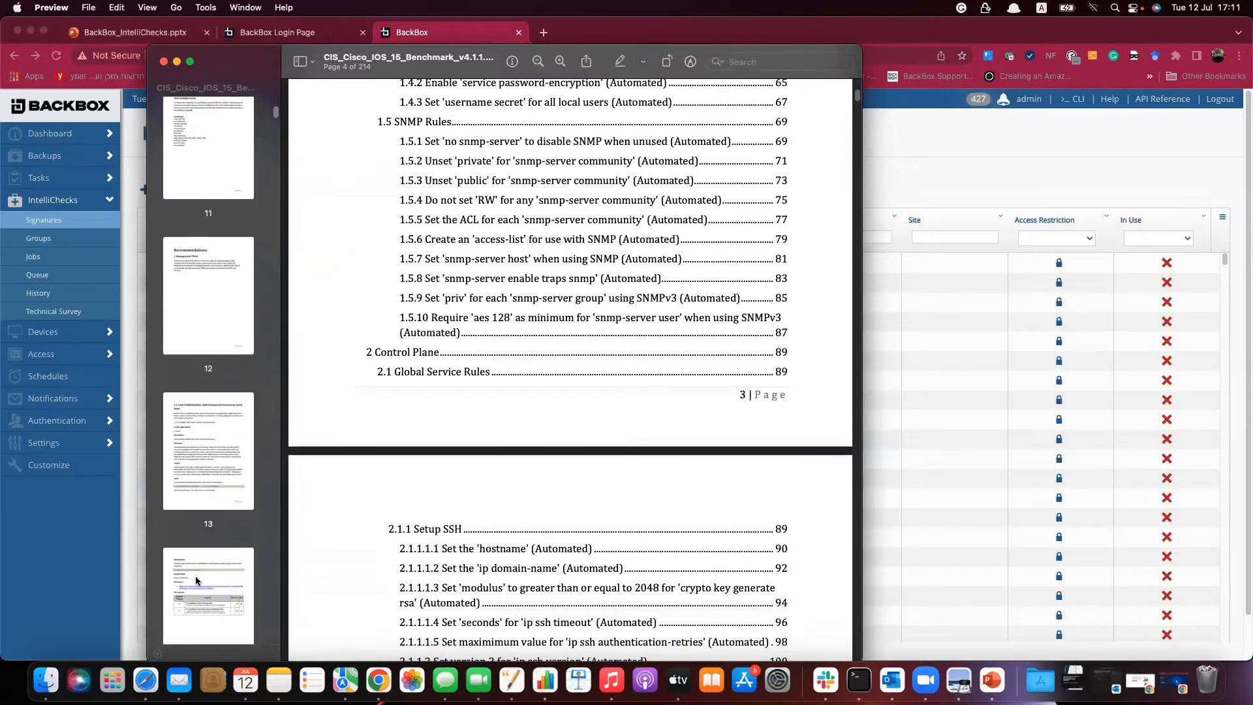
Jump to page 13 of the benchmark and scroll to the 'aaa new-model' rule's remediation command.
click(195, 576)
click(212, 489)
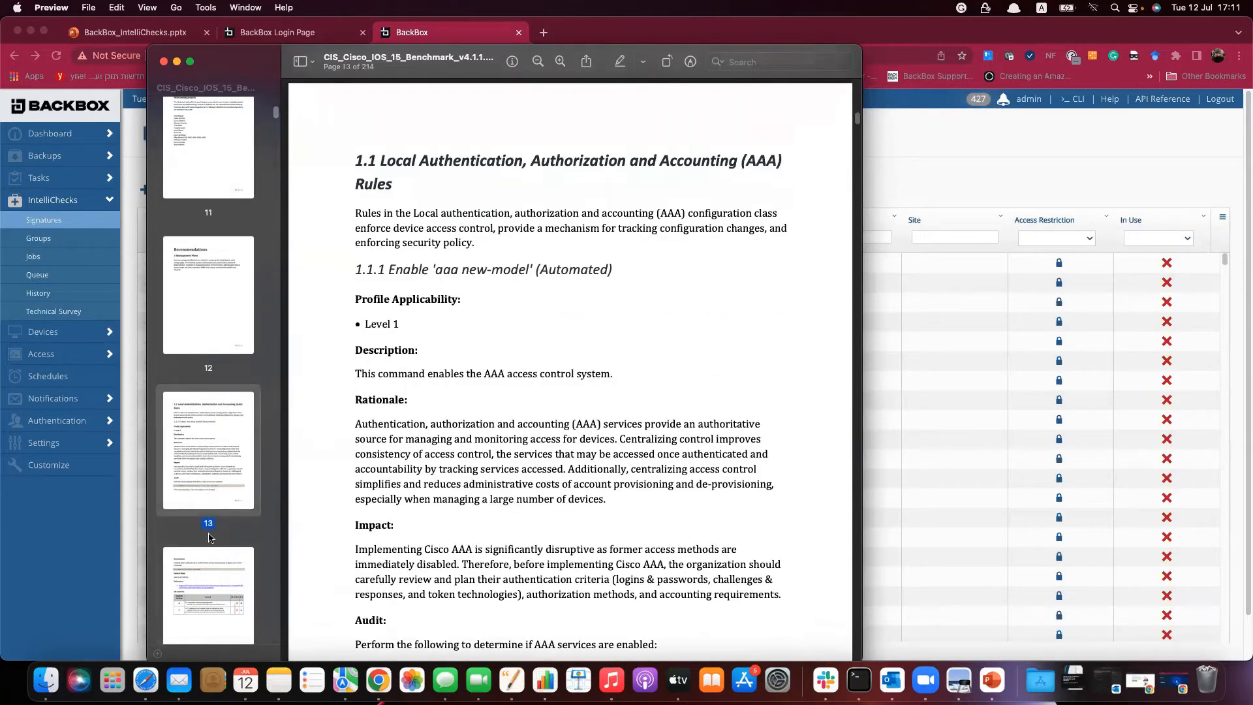
scroll(370, 518, down, 5)
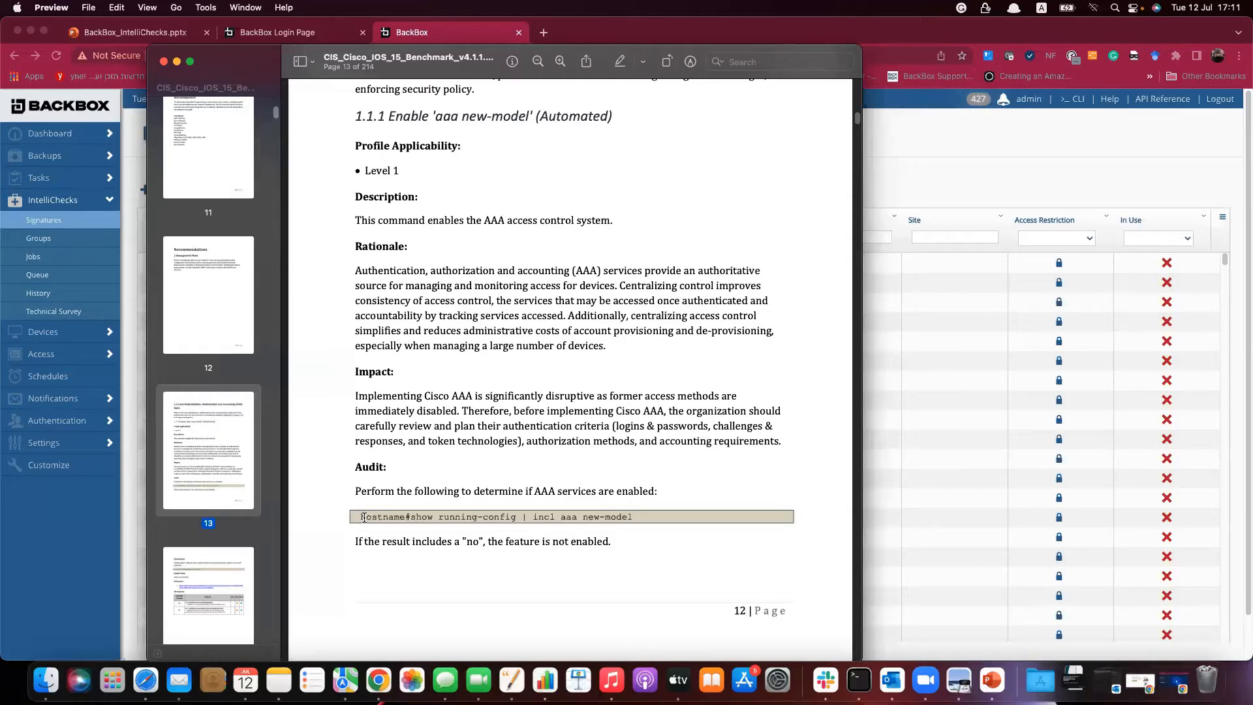
scroll(444, 509, down, 5)
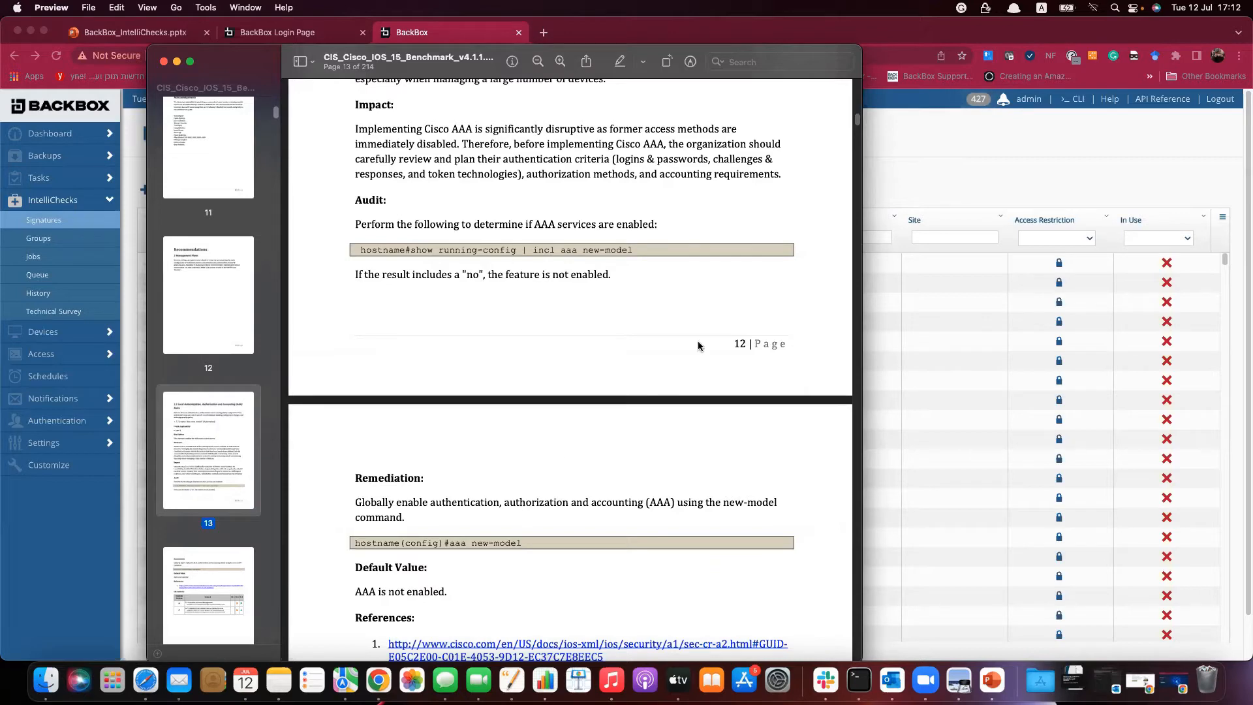
Filter the BackBox signatures list by tag 'cis' and name 'demo', dismissing the predefined-signature alert.
click(938, 178)
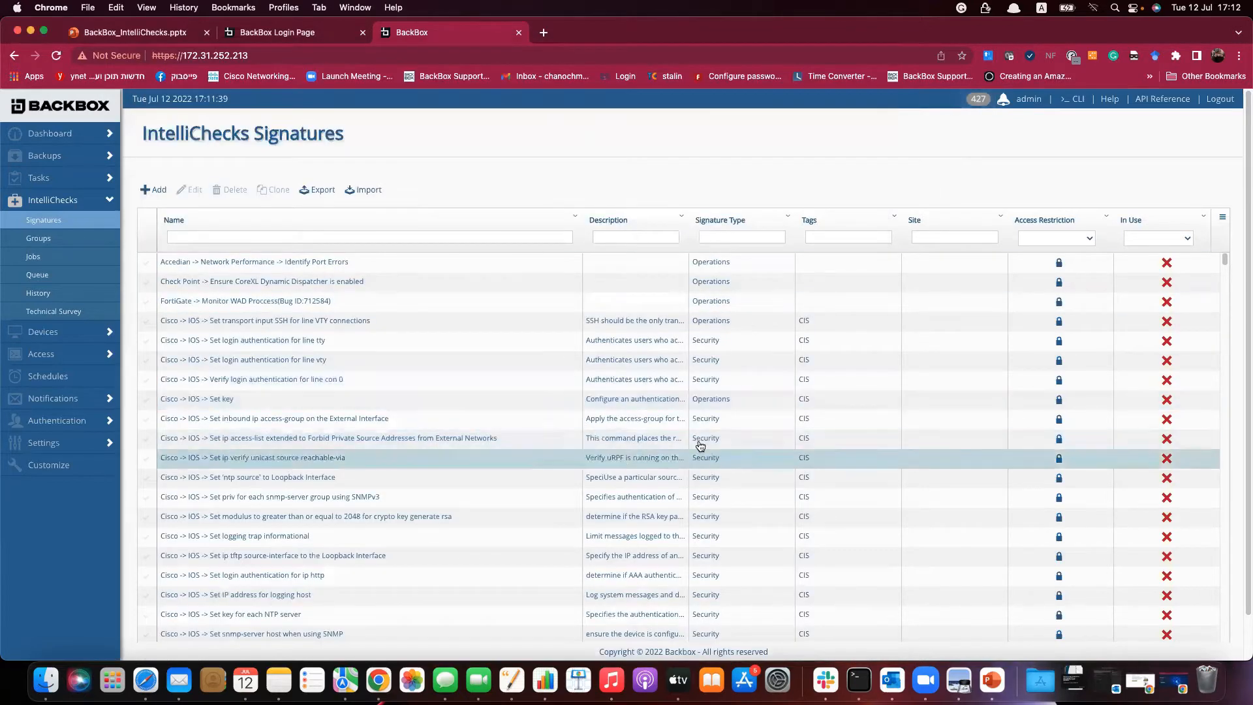
click(828, 235)
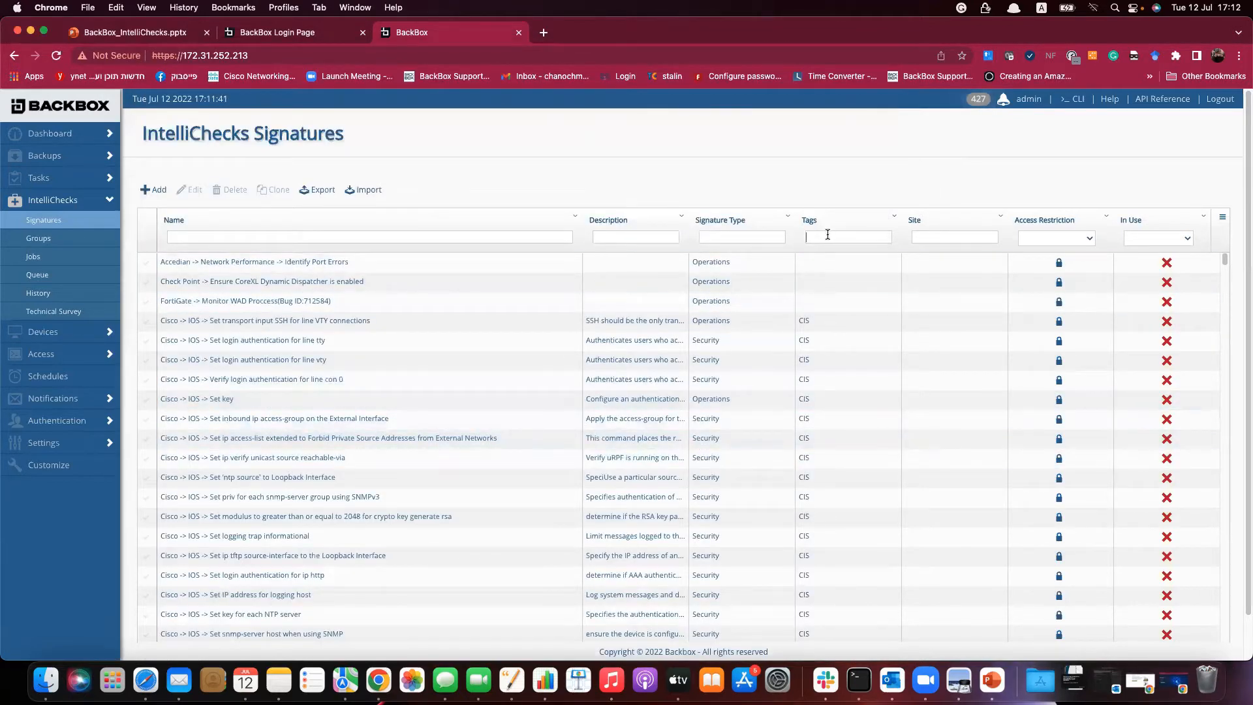
text(cis)
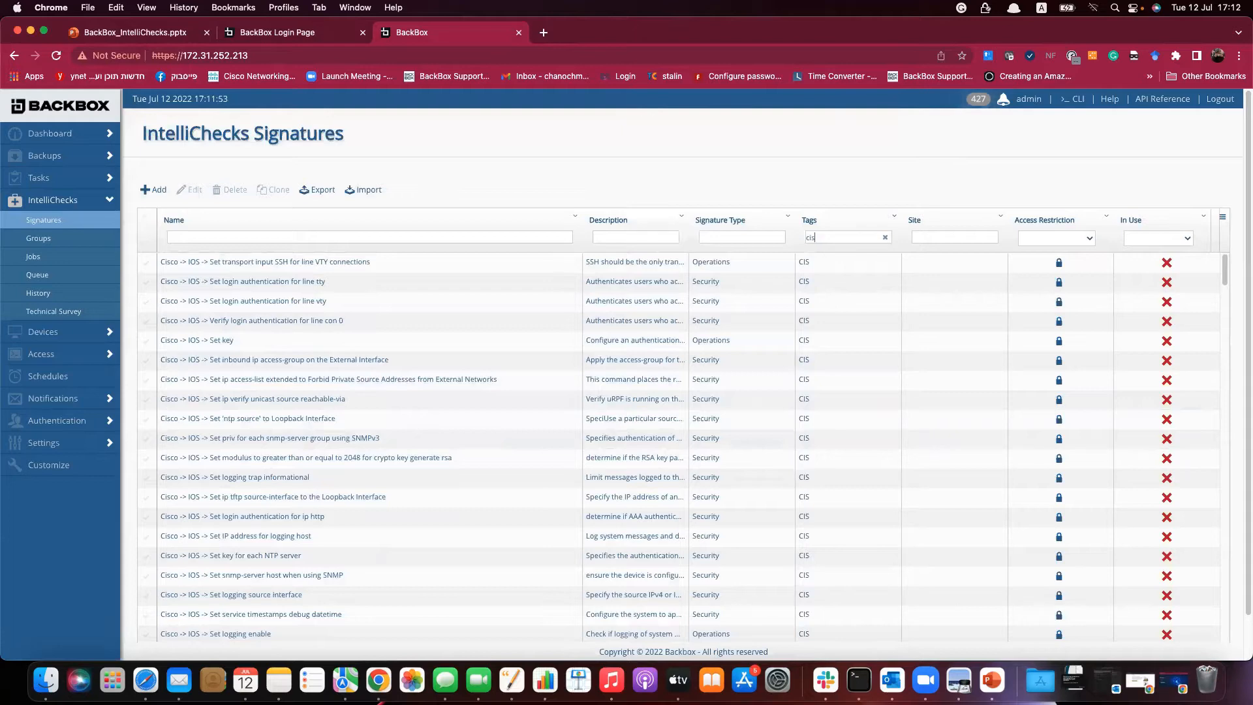
click(283, 346)
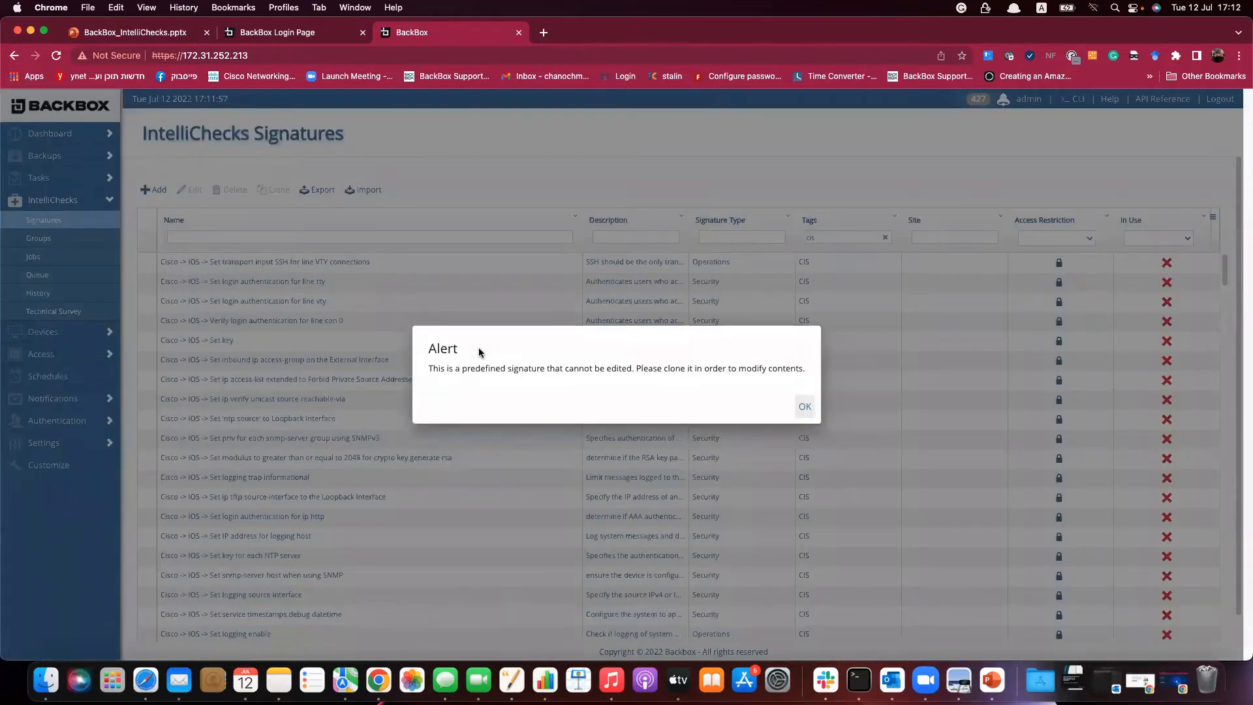
key(Return)
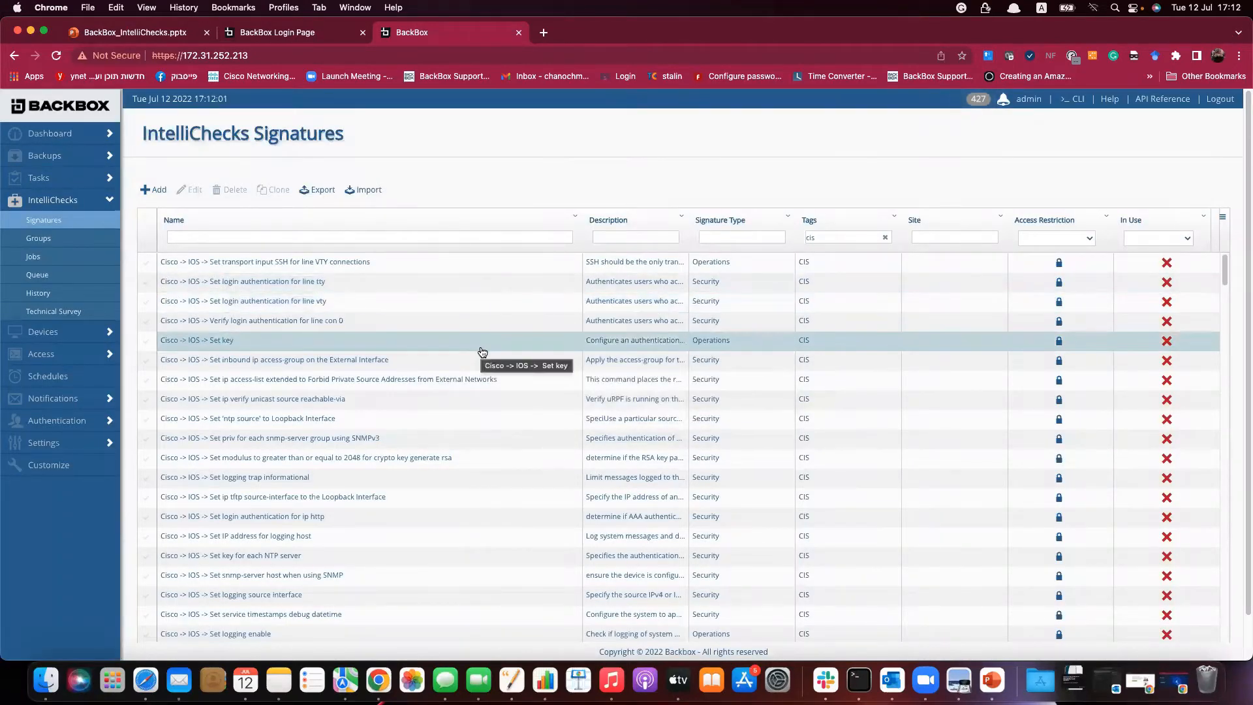
click(573, 237)
text(demo)
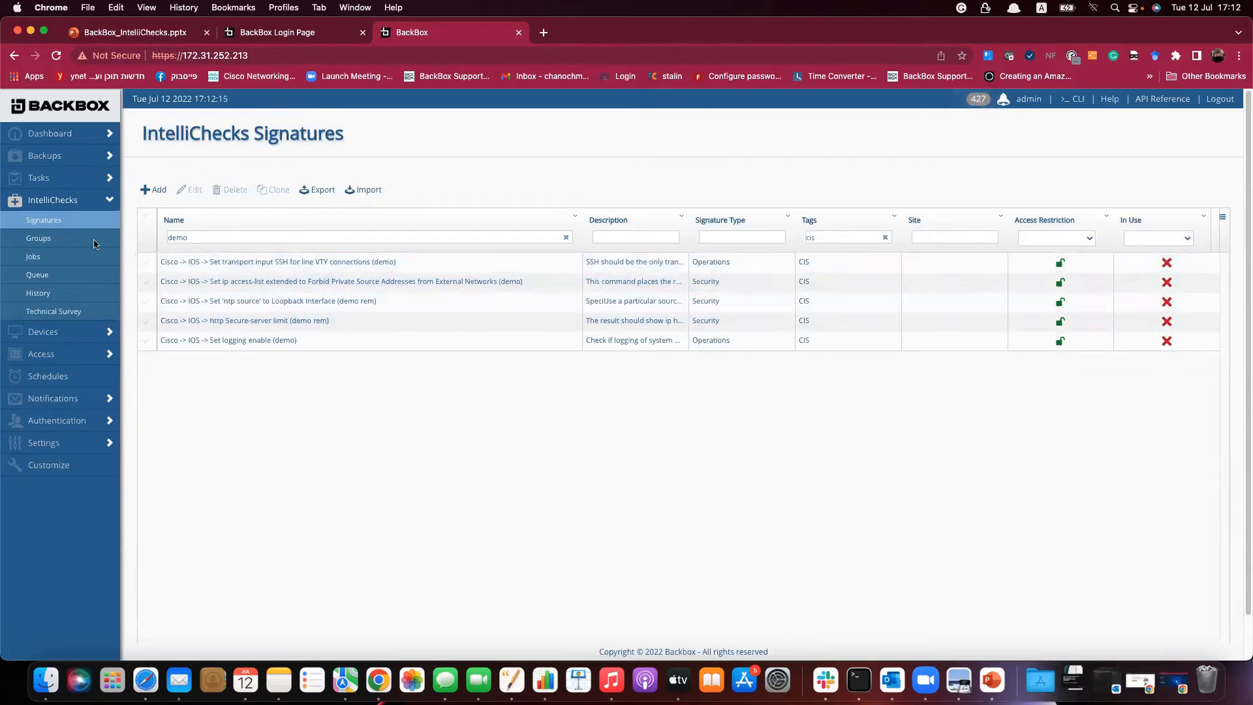
Reload the signatures page and sign in with the admin account on the Login Page tab.
click(56, 56)
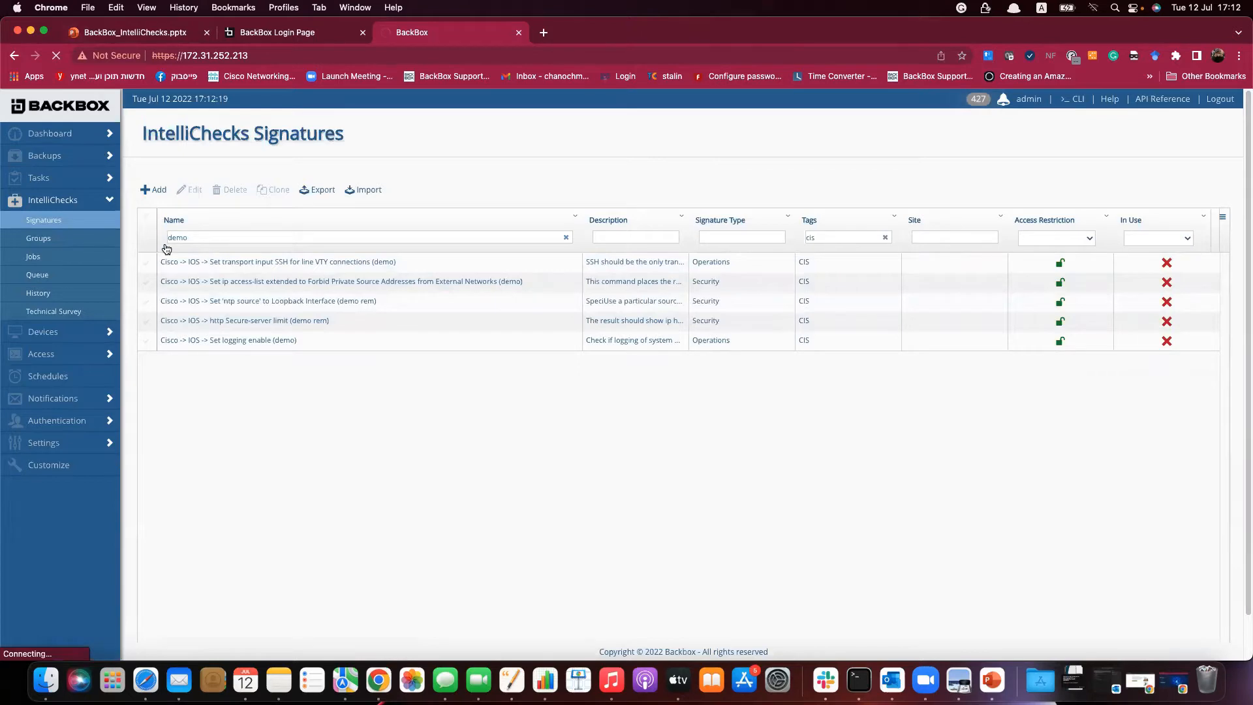
click(271, 34)
text(admin)
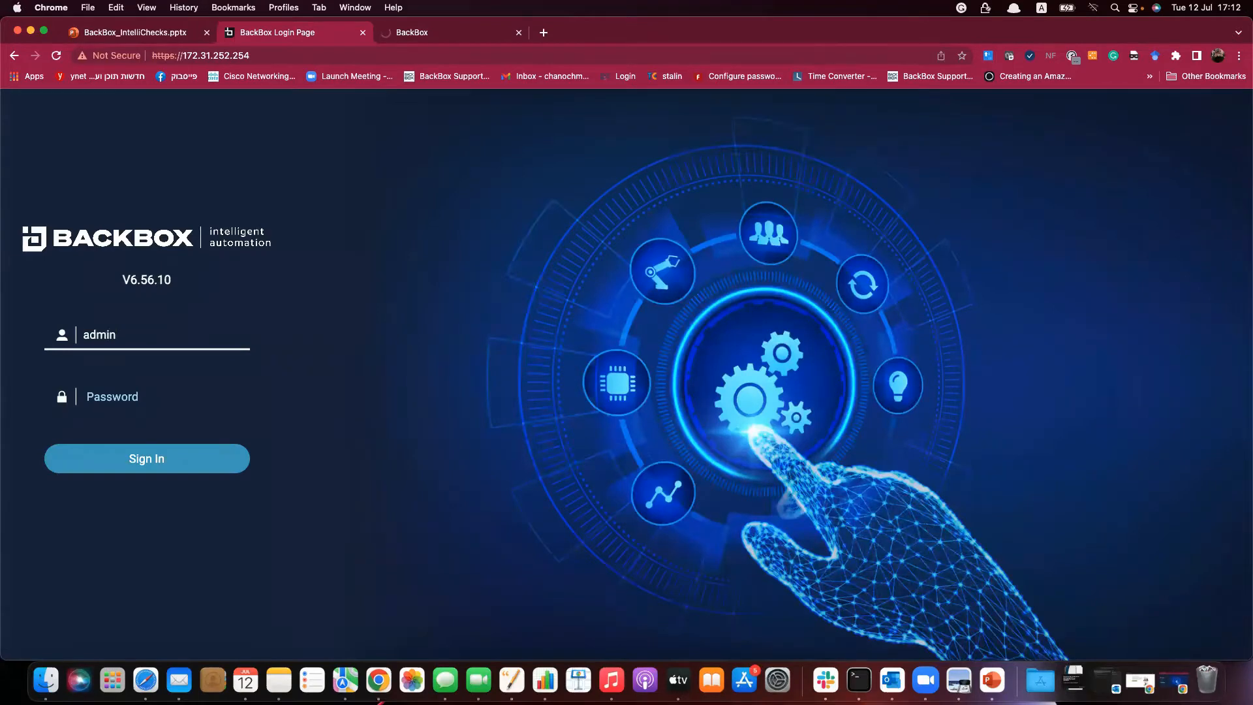
key(Tab)
text(•)
key(BackSpace)
text(••••)
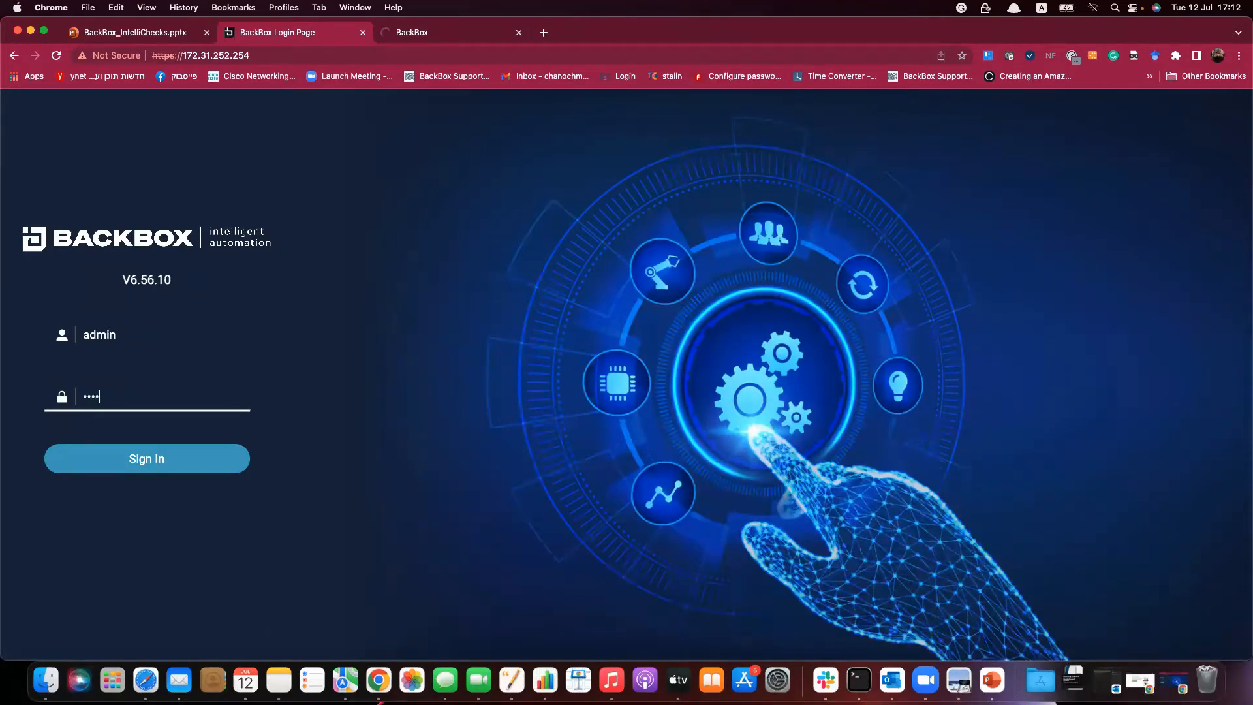
text(•••••••)
key(Return)
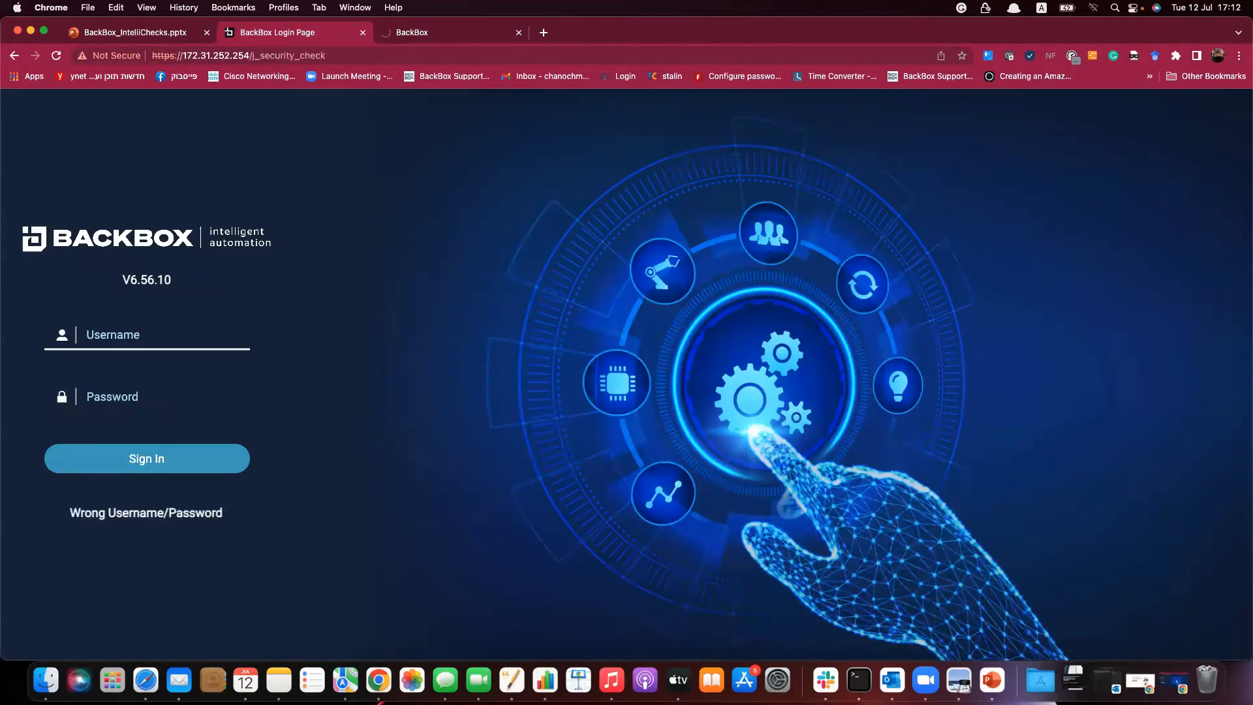
Retry the admin login, then return to the BackBox session and expand IntelliChecks.
text(admin)
key(Tab)
text(•)
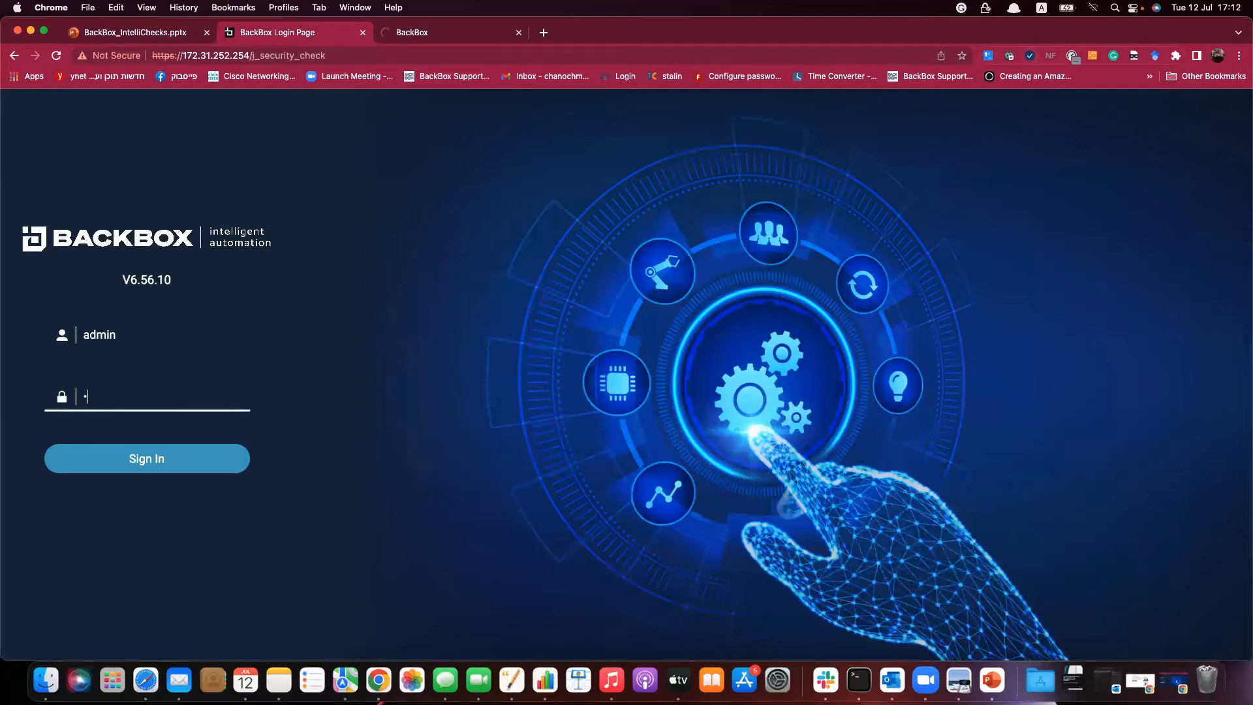
text(•••••••••)
key(BackSpace)
key(BackSpace)
key(BackSpace)
key(BackSpace)
key(BackSpace)
key(BackSpace)
key(BackSpace)
key(BackSpace)
key(BackSpace)
text(••••••••••)
key(Return)
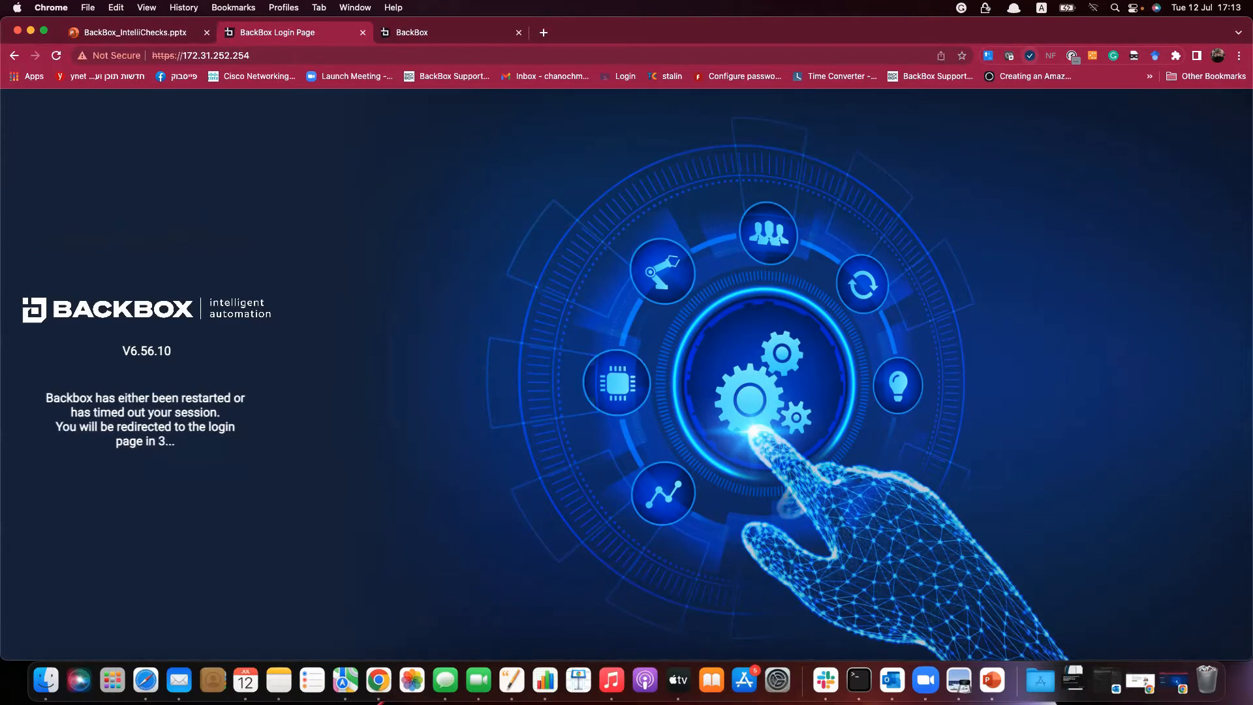
click(472, 34)
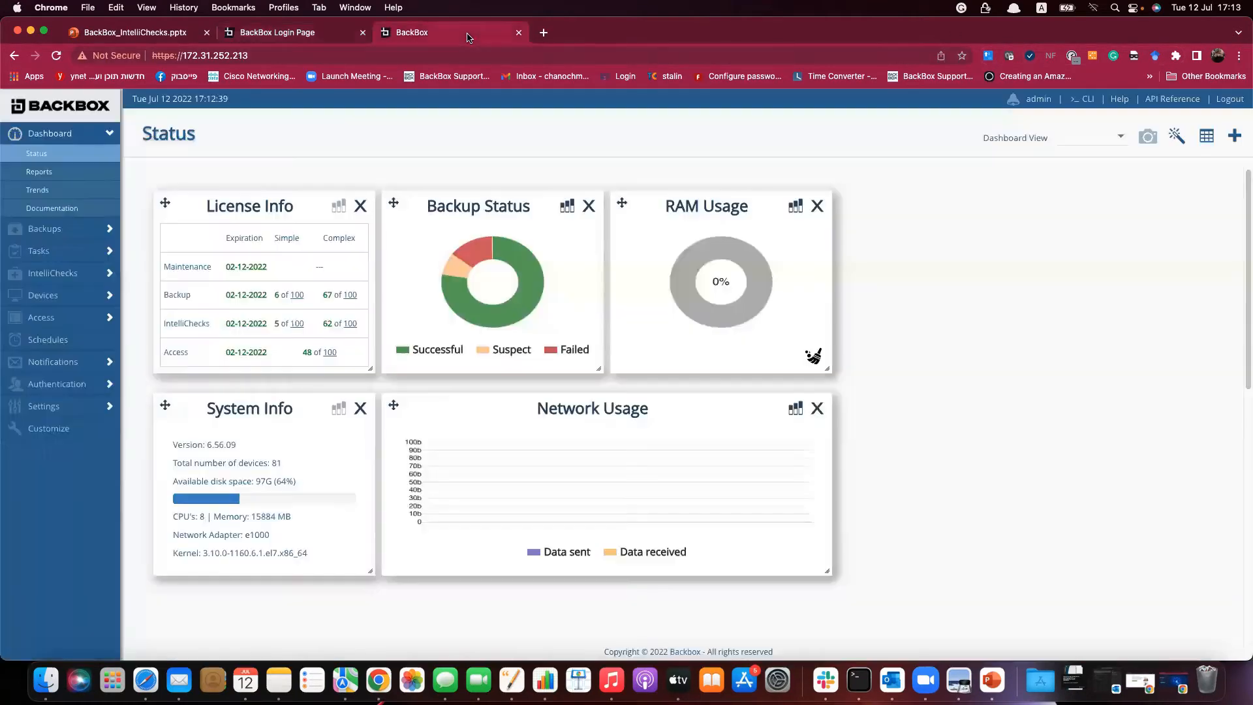
click(91, 272)
Show IntelliChecks Signatures filtered by name 'dem'.
click(55, 222)
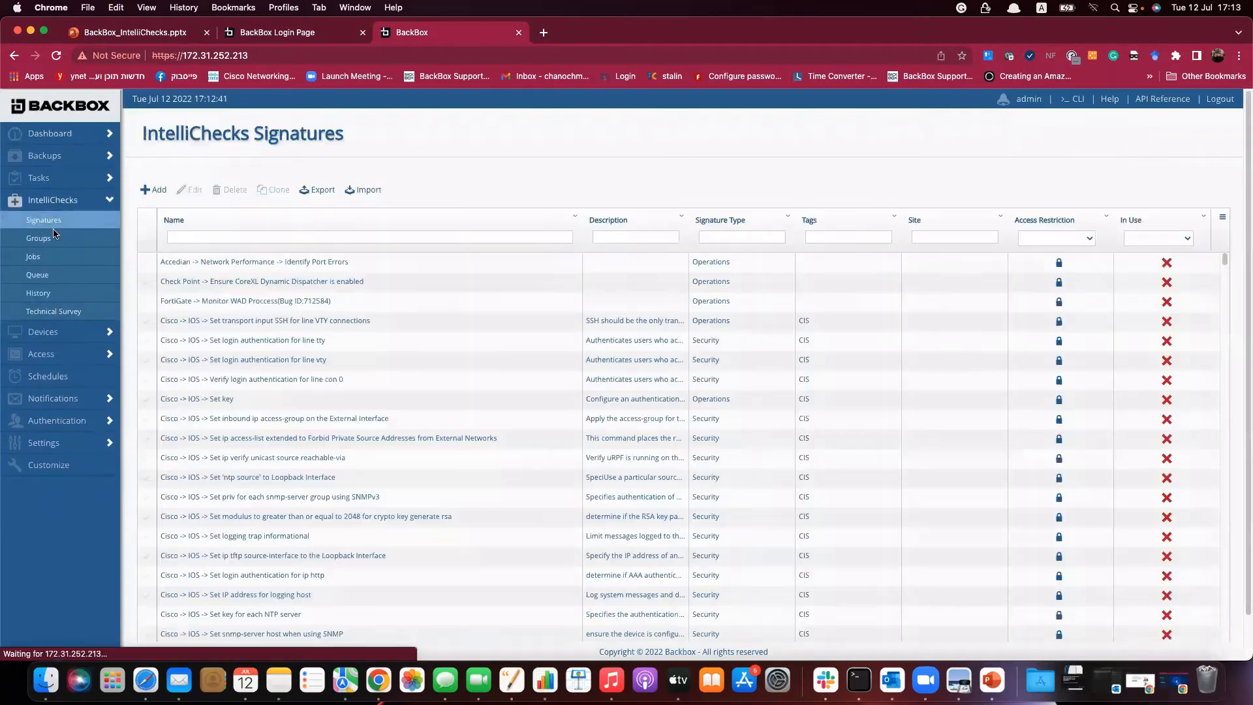
click(187, 238)
text(dem)
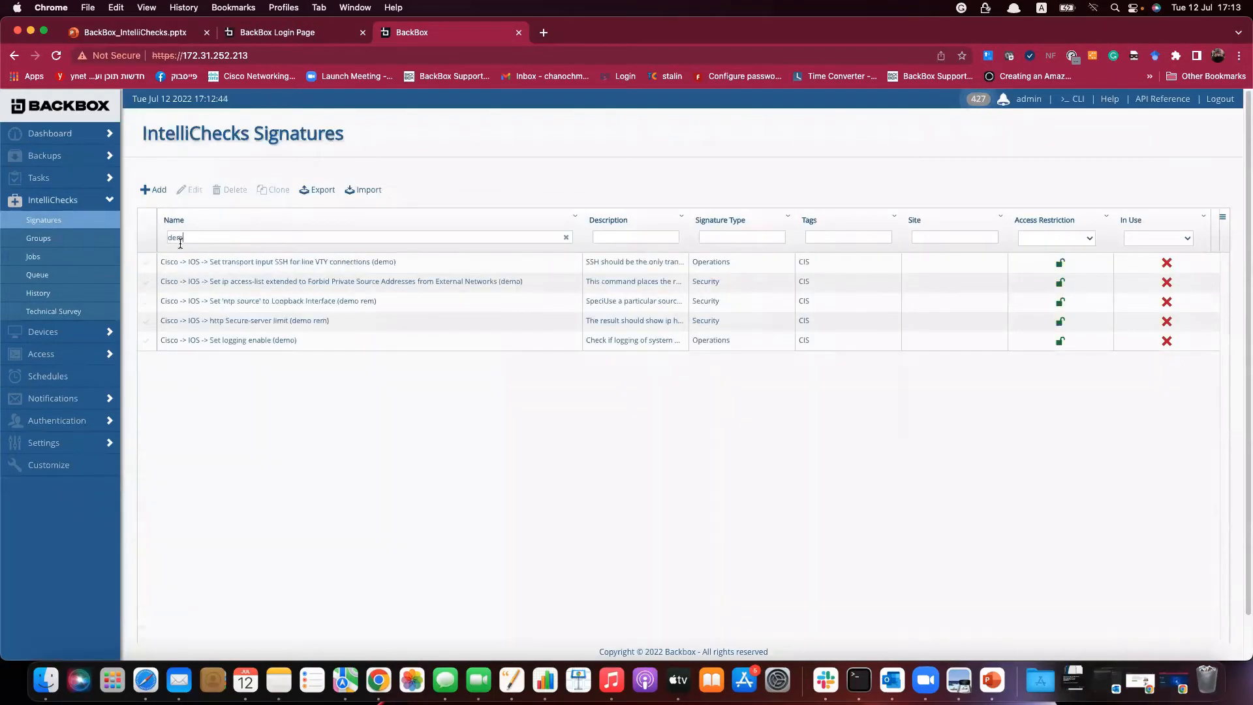
Review the SSH for line VTY demo signature's Dynamic Fields, Commands and Product Selection, then close without saving.
double_click(196, 261)
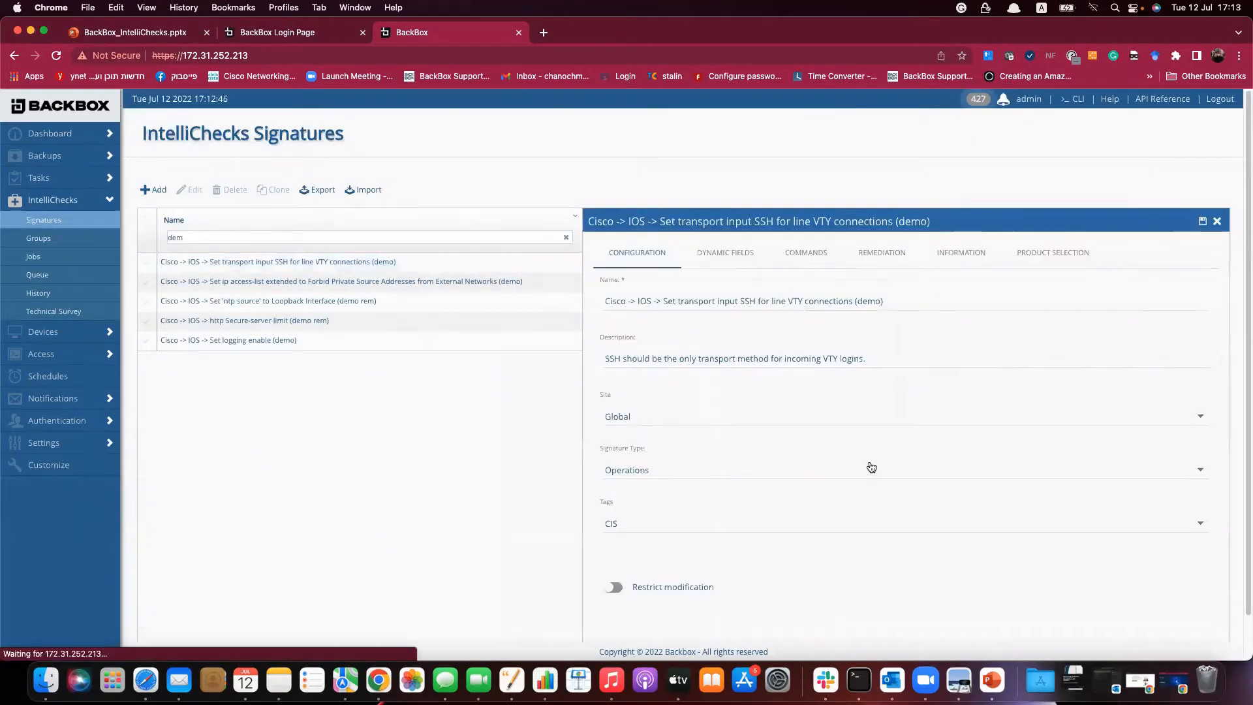
click(735, 253)
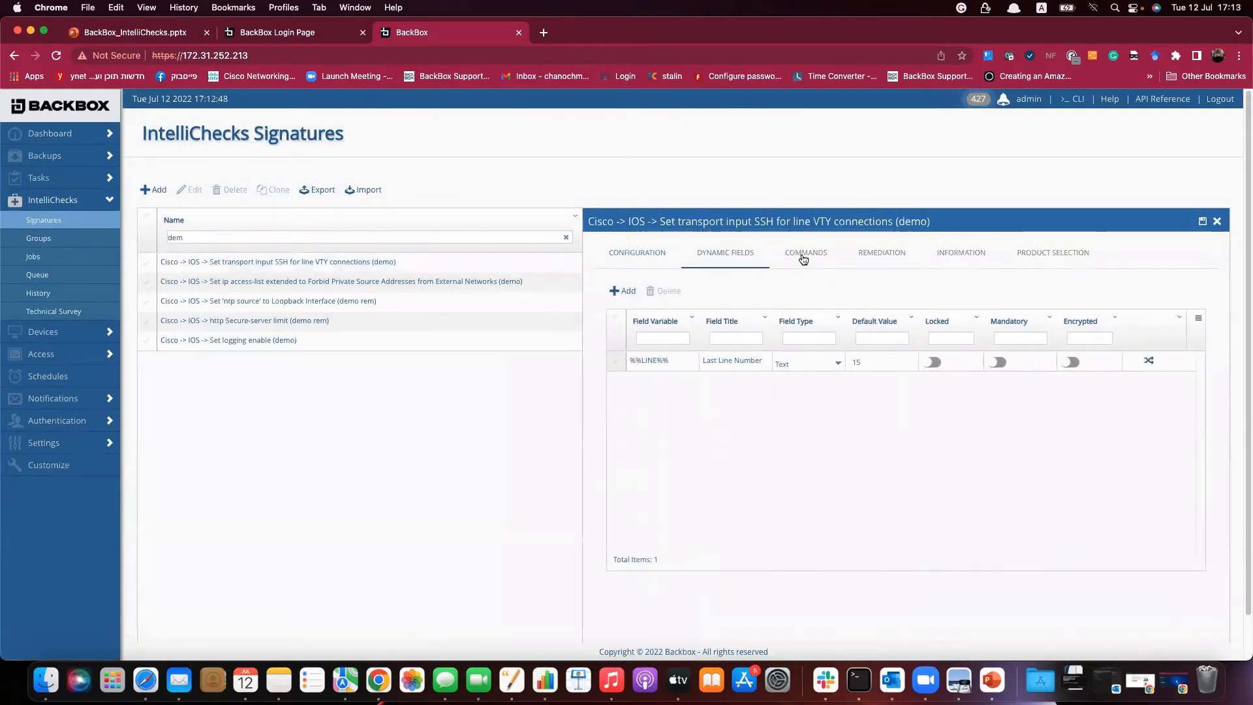
click(802, 254)
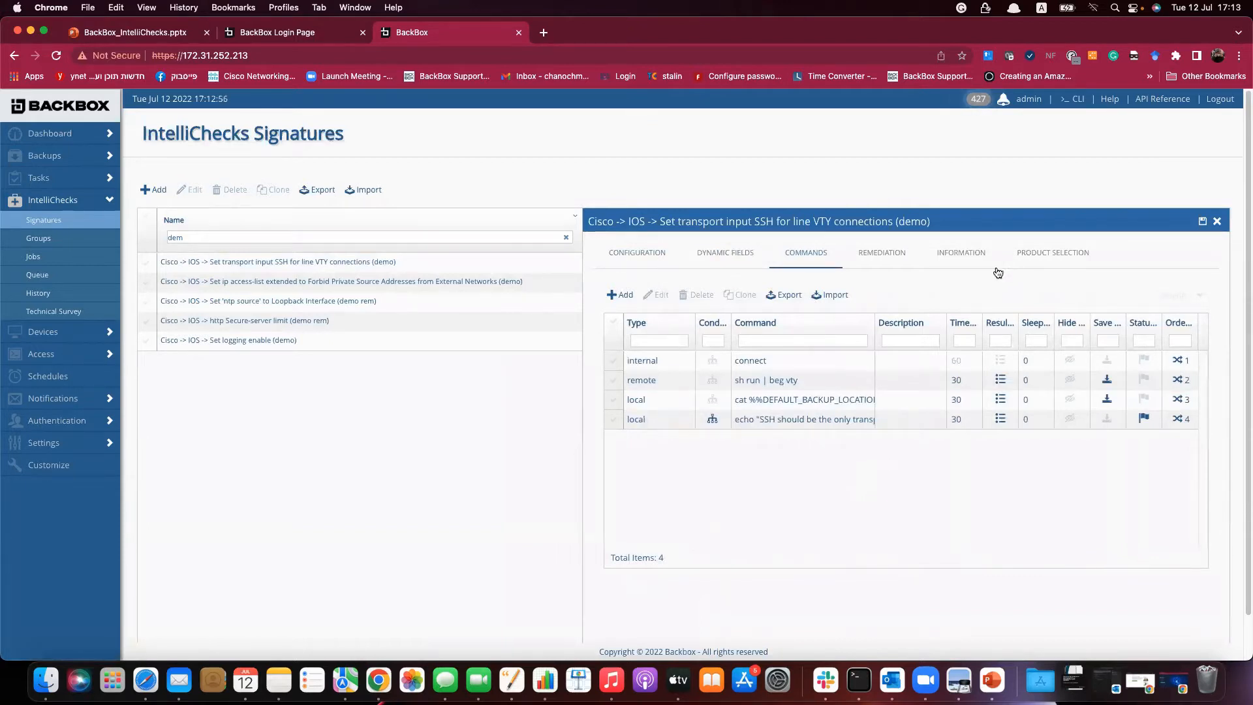
click(1068, 263)
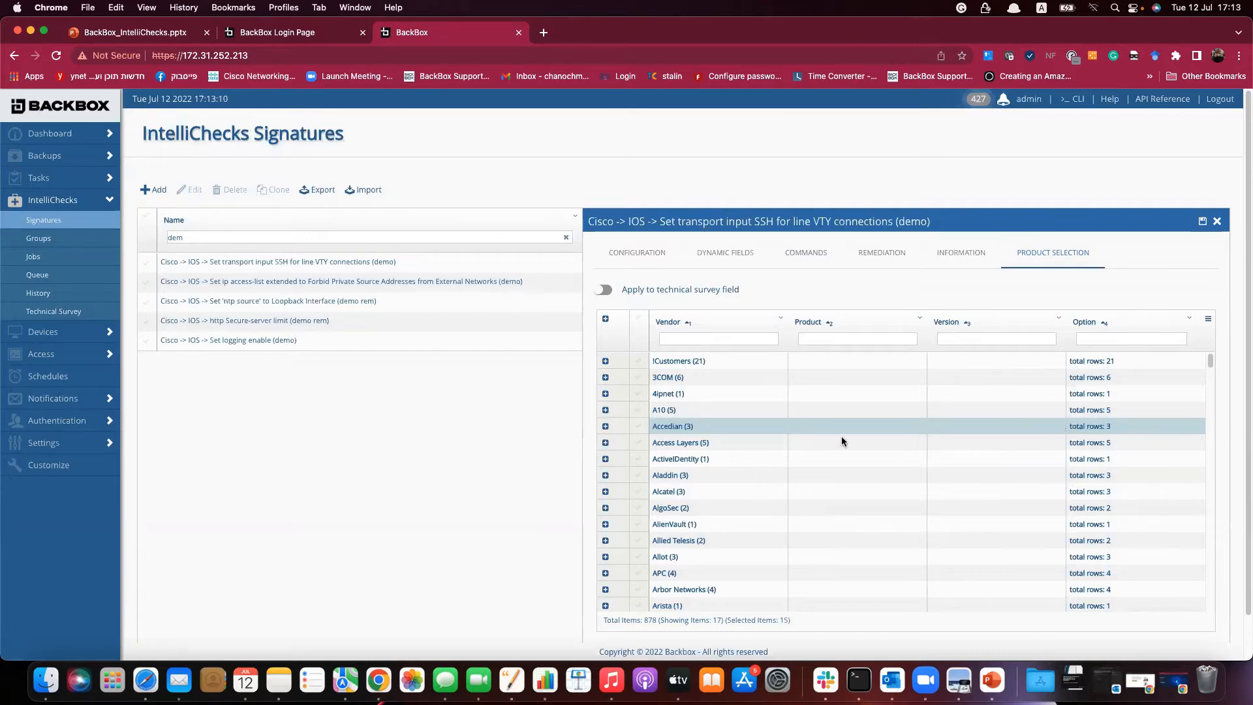
click(1215, 226)
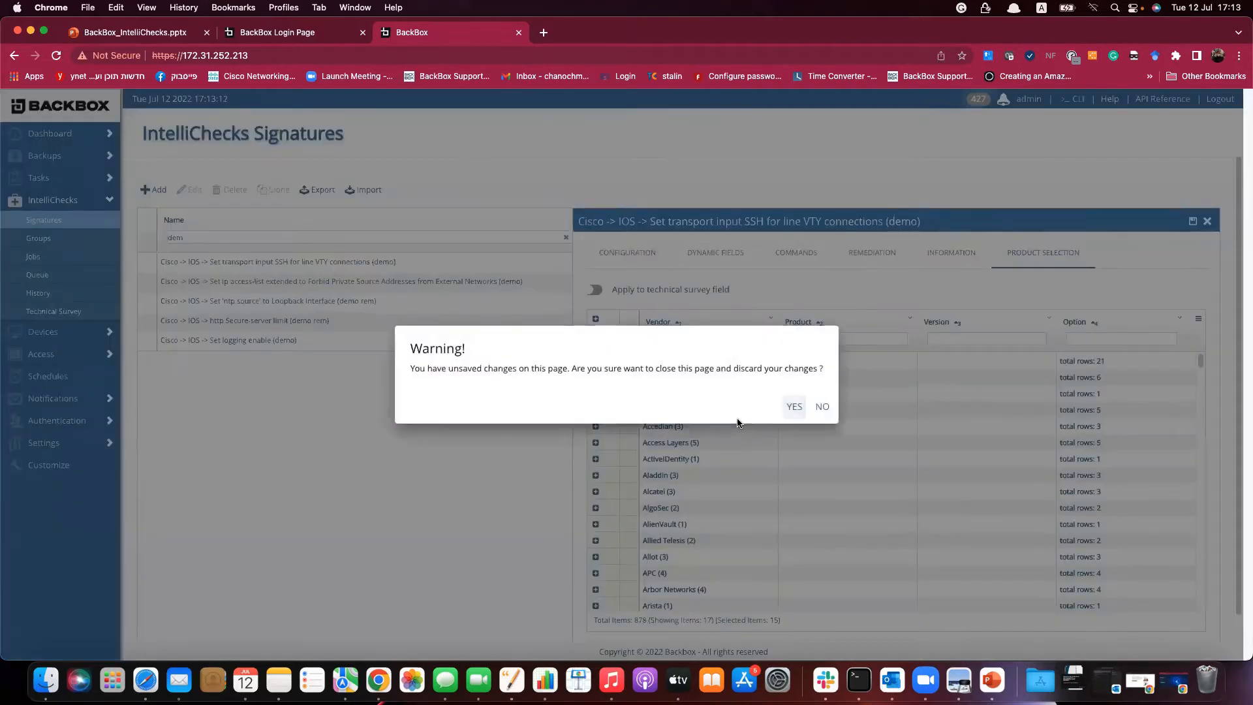
click(794, 410)
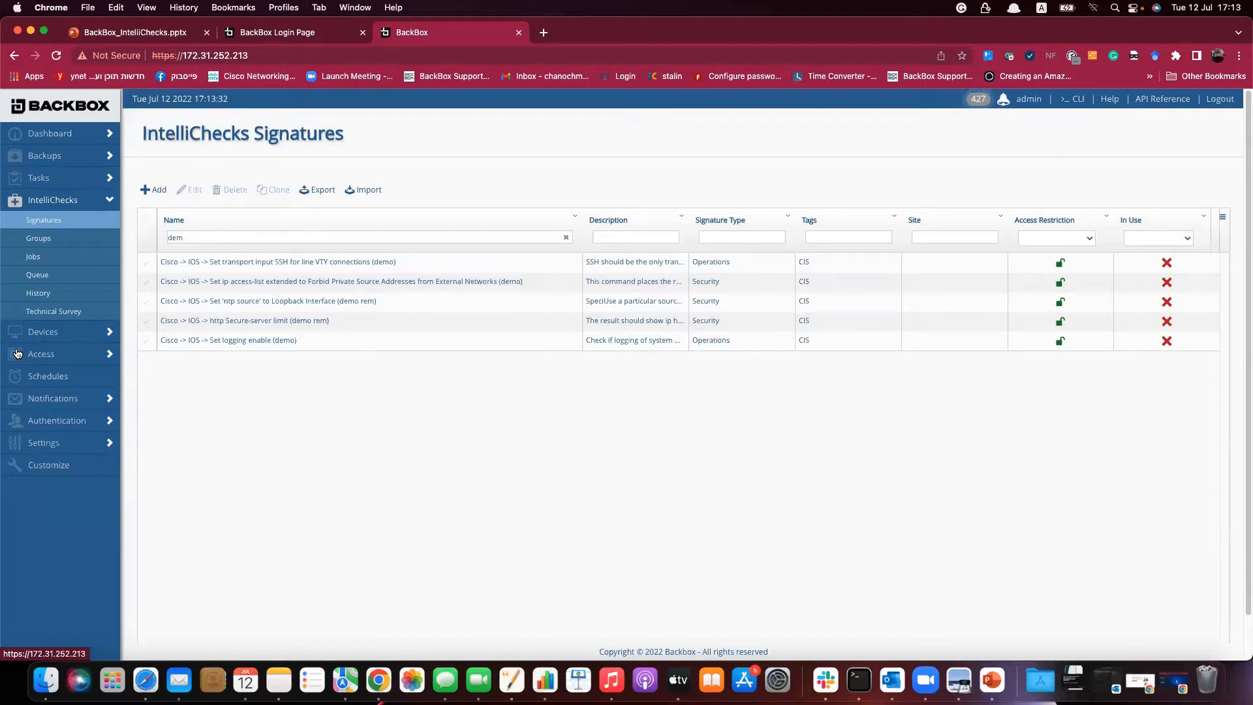
Switch to the IntelliChecks Groups list of 52 signature groups.
click(39, 239)
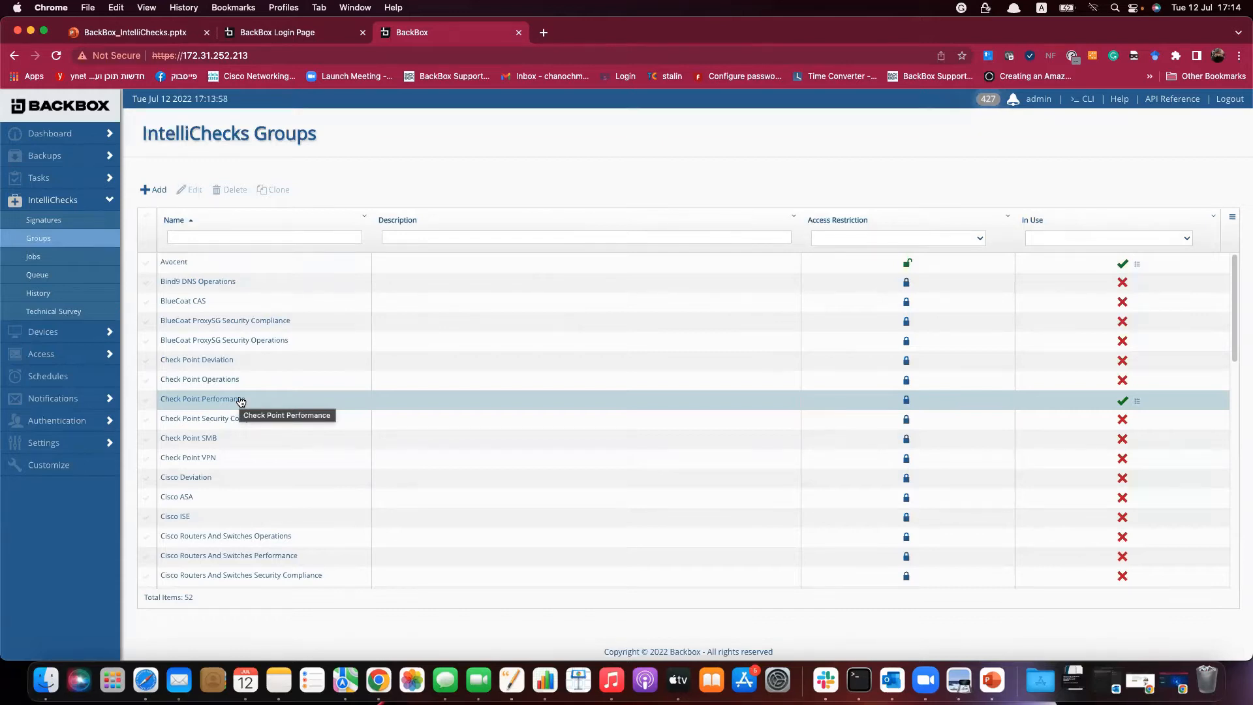
Start a new signature group named 'CIS test'.
click(162, 191)
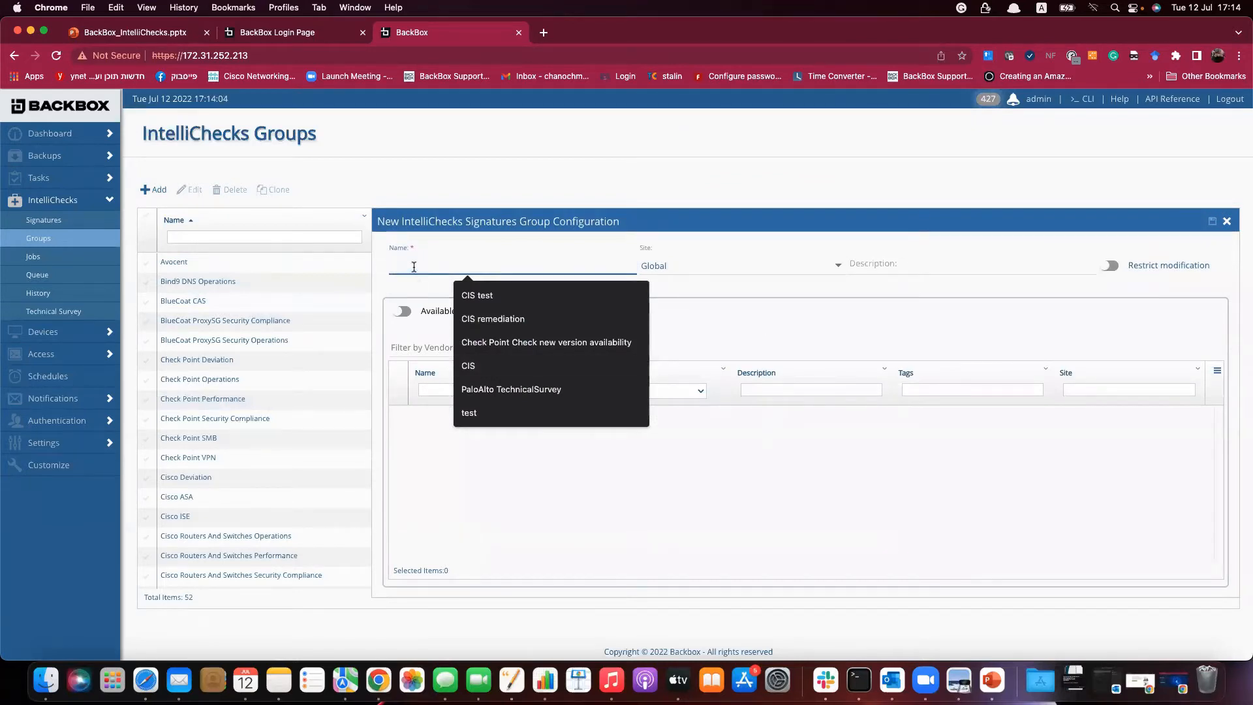
text(CIS)
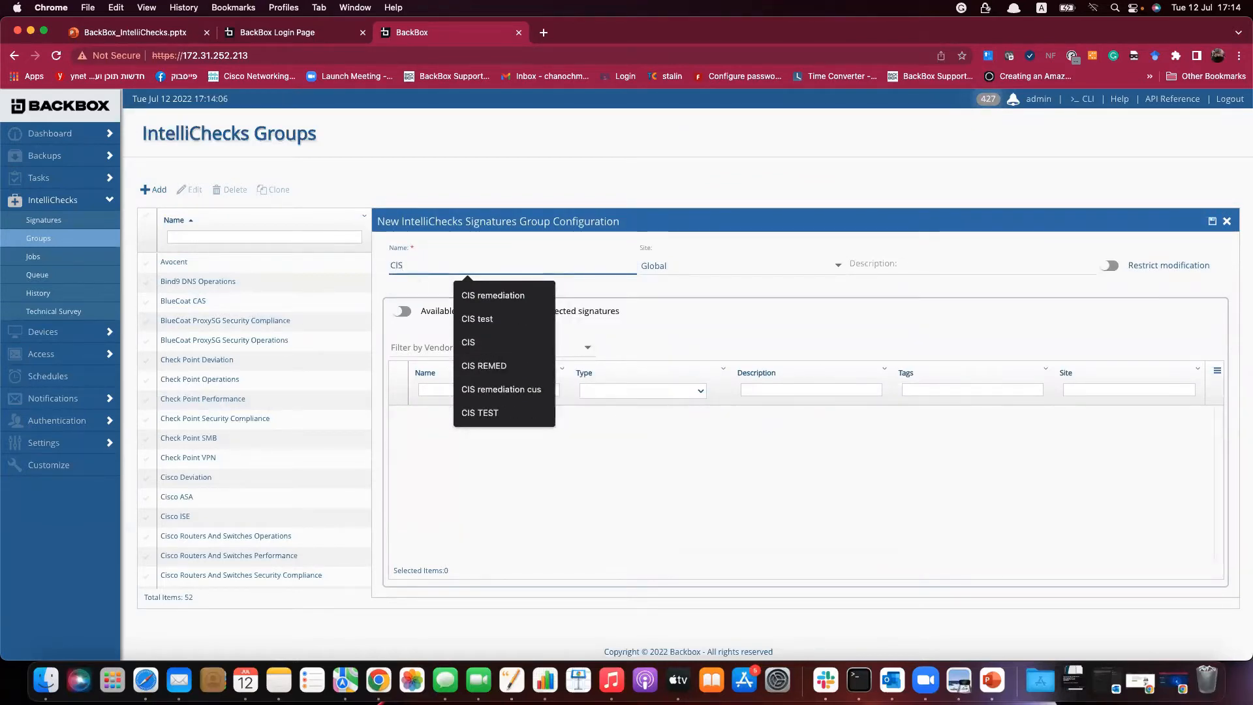
click(476, 320)
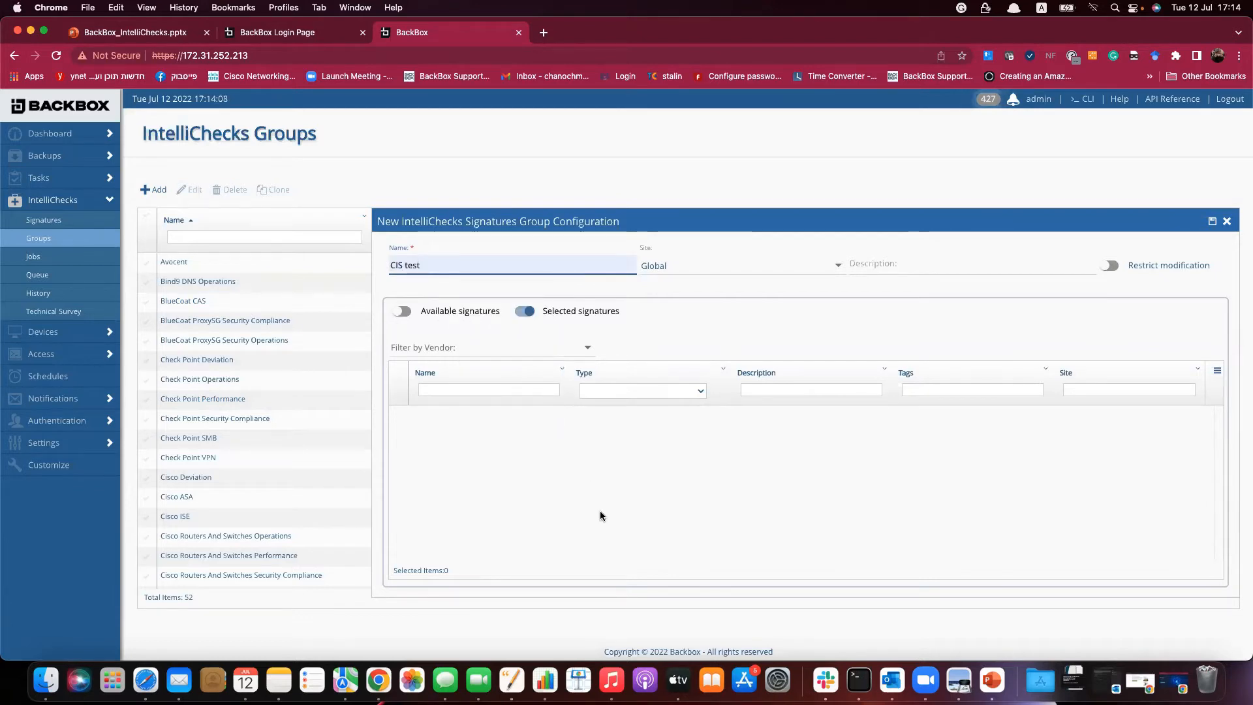
Add the five demo signatures (filtered by 'DEmo') to the group, save it and close the panel.
click(405, 311)
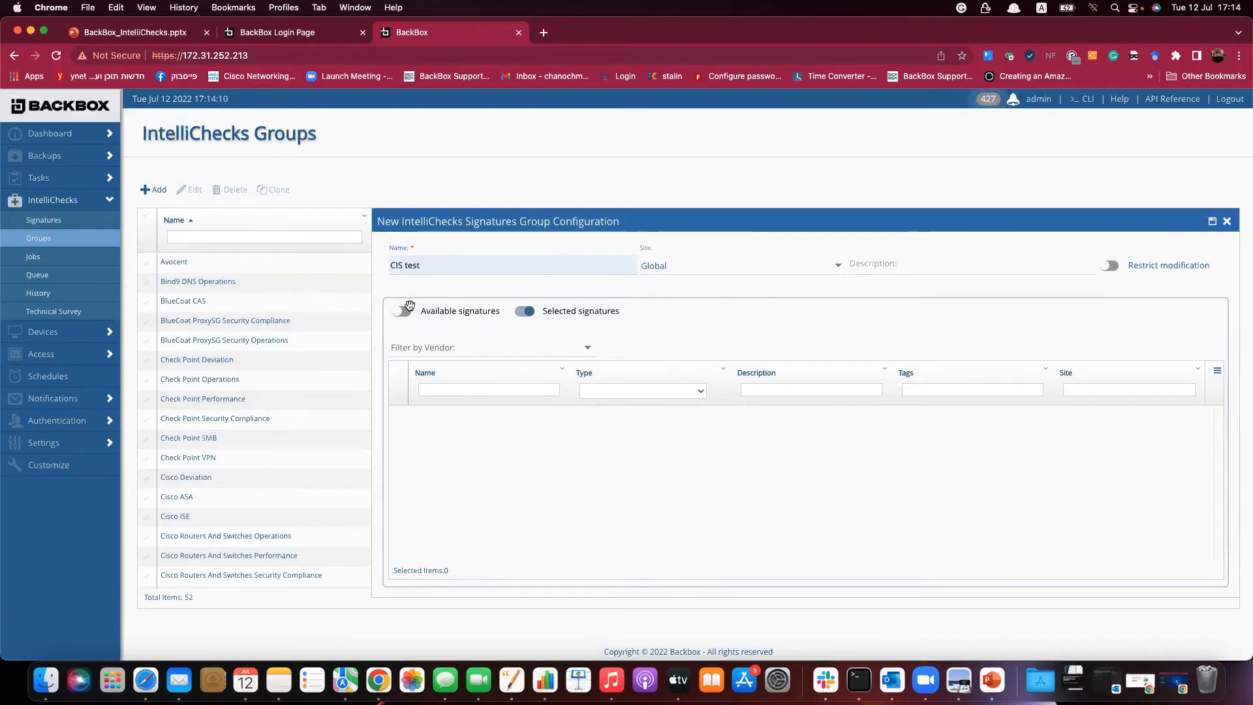
click(470, 389)
text(DEmo)
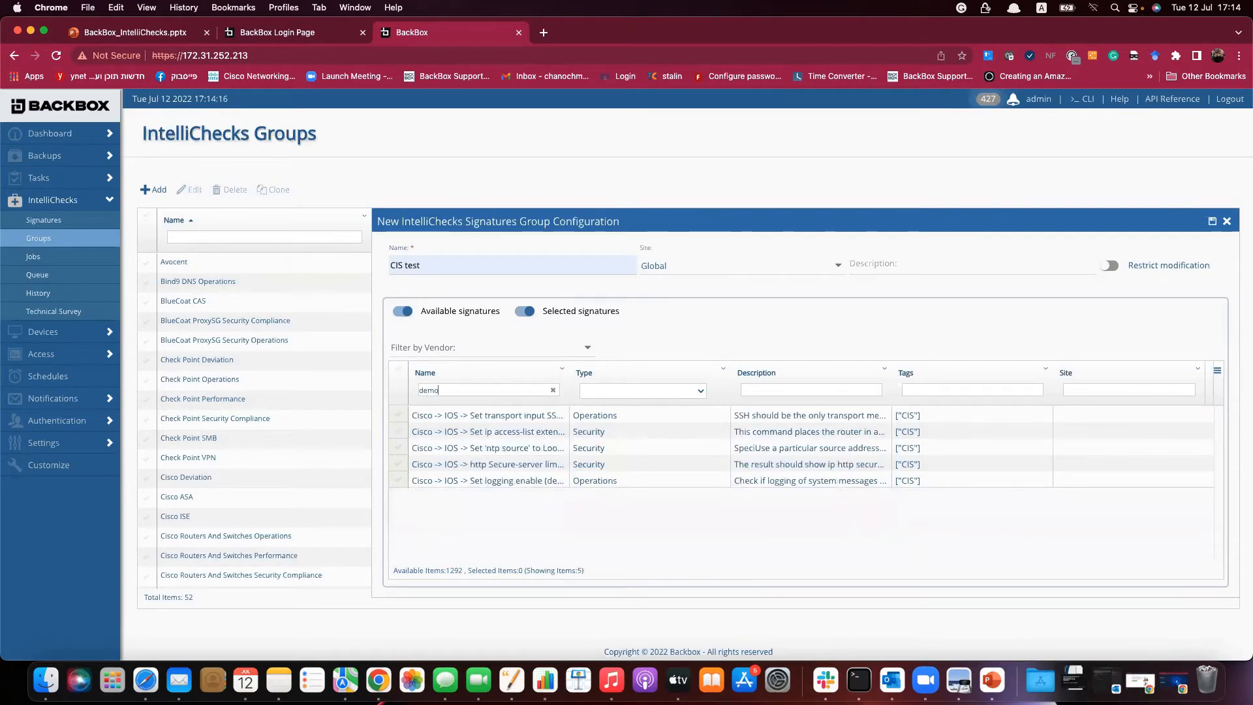
click(398, 371)
click(1213, 223)
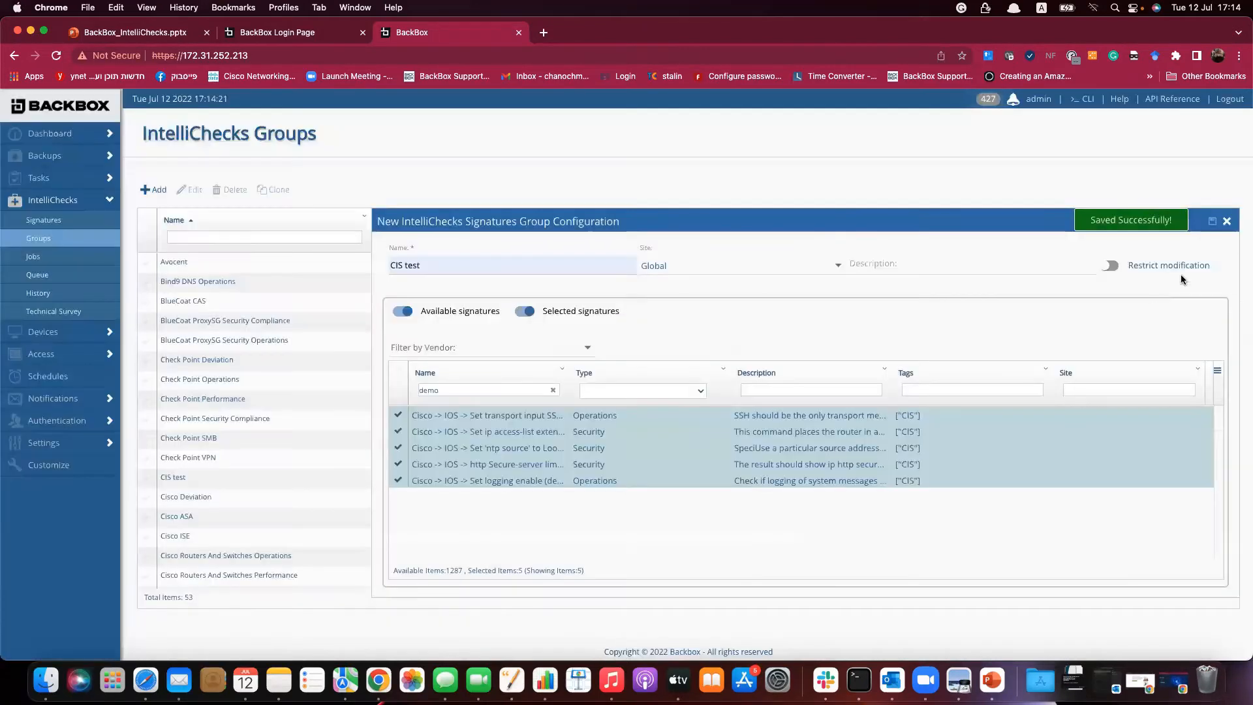
click(1227, 222)
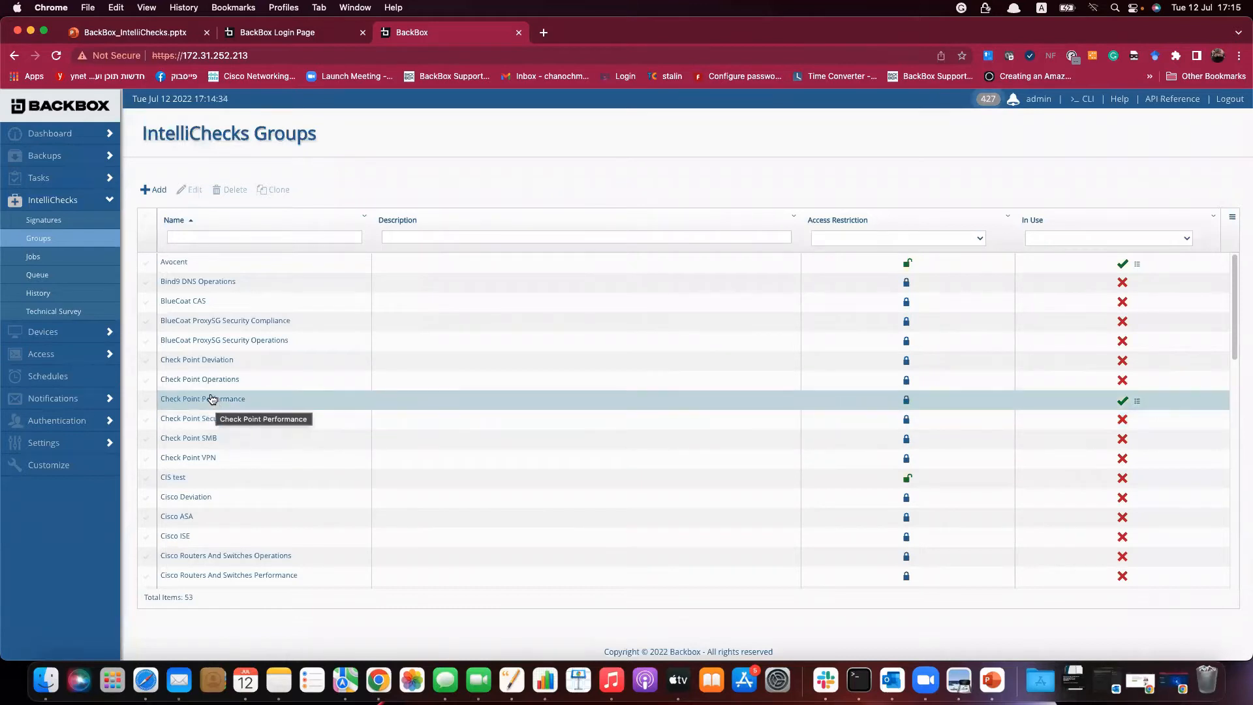
Switch to the IntelliChecks Jobs list.
click(38, 259)
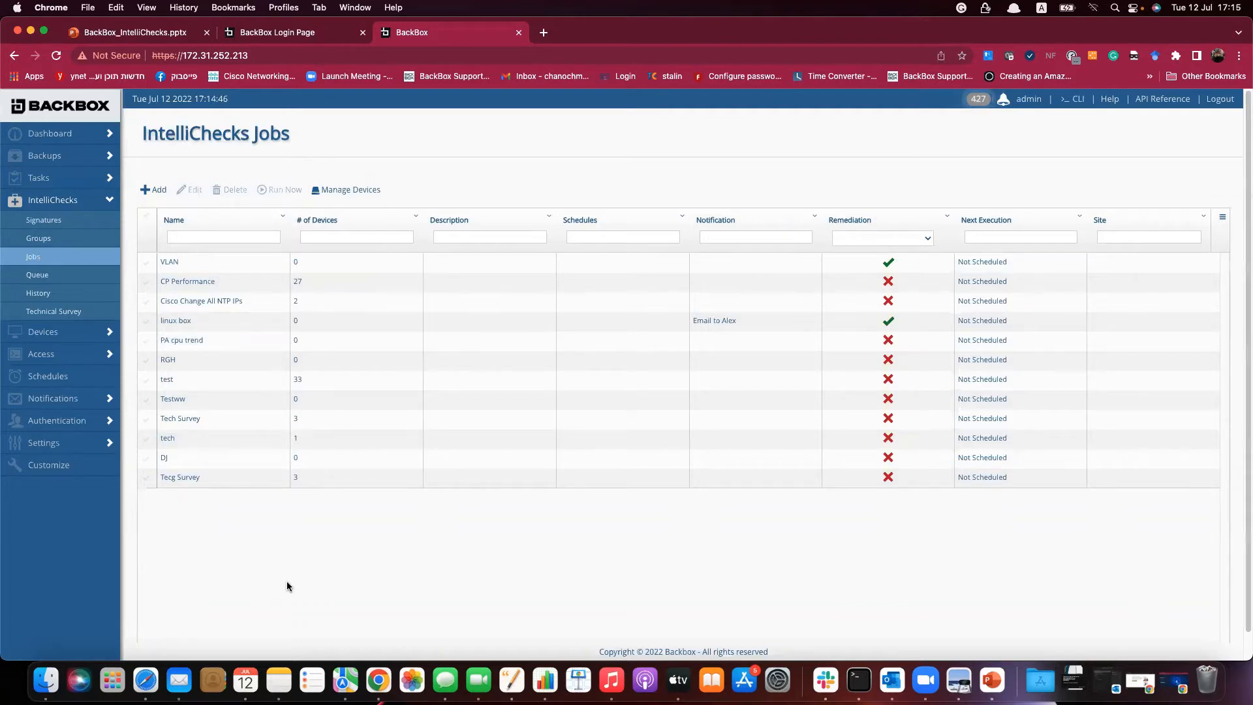
Create a new job named 'CIS test' with description 'Check for CIS signatures'.
click(156, 190)
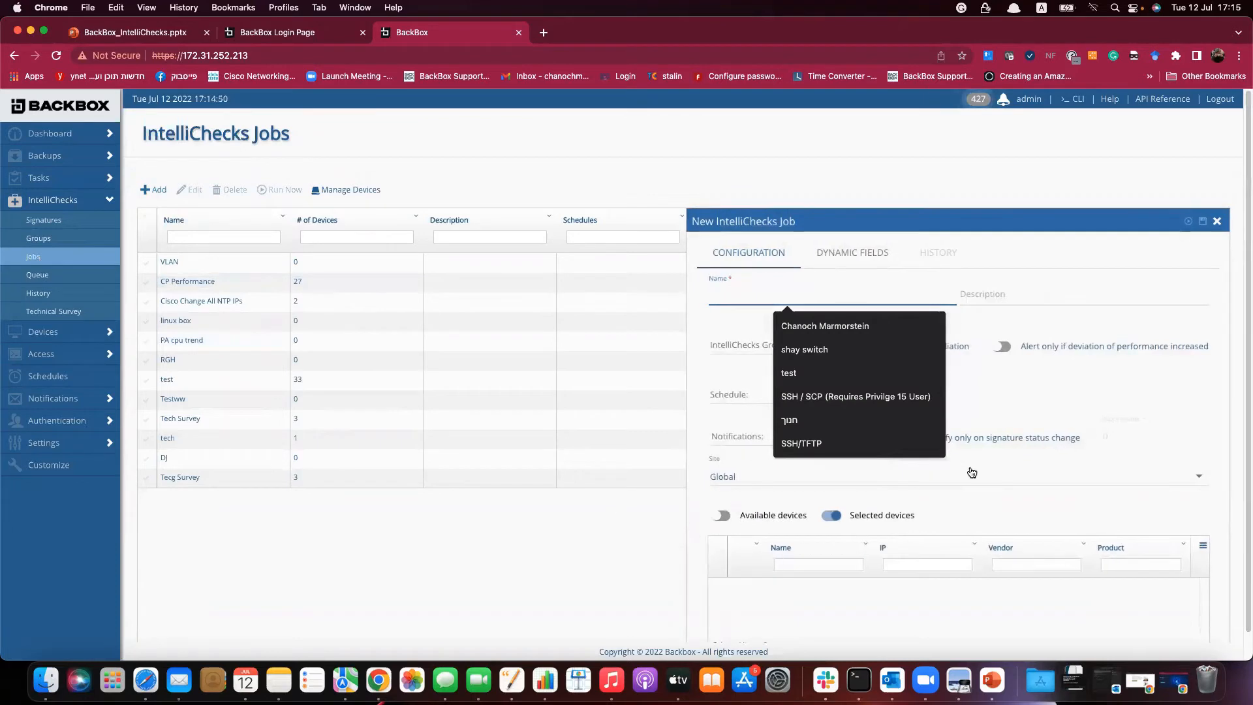
click(1042, 396)
click(818, 297)
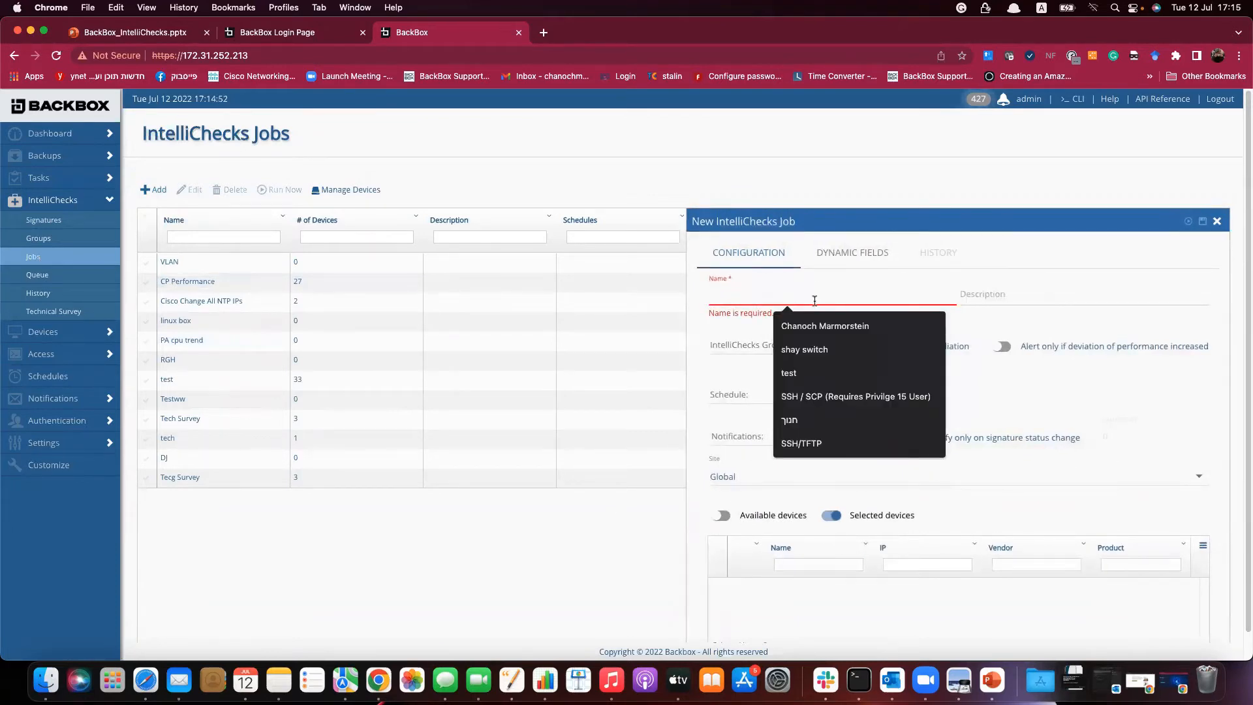
text(CI)
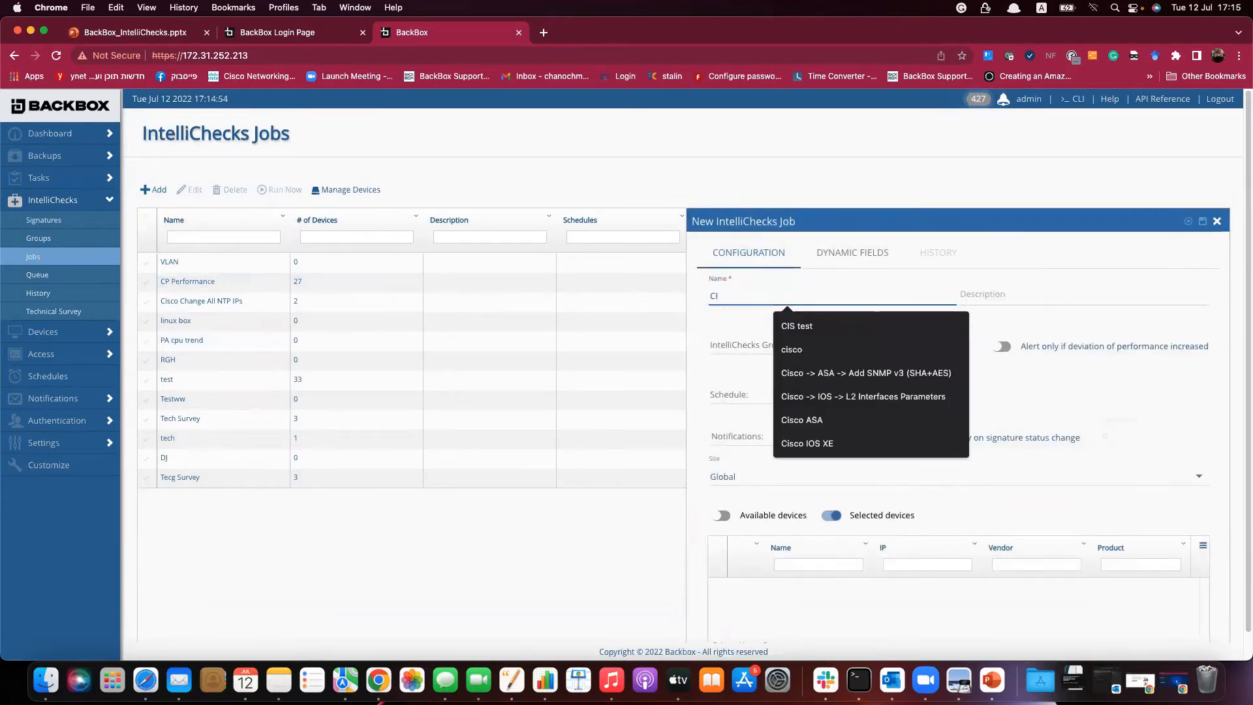
key(Down)
key(Return)
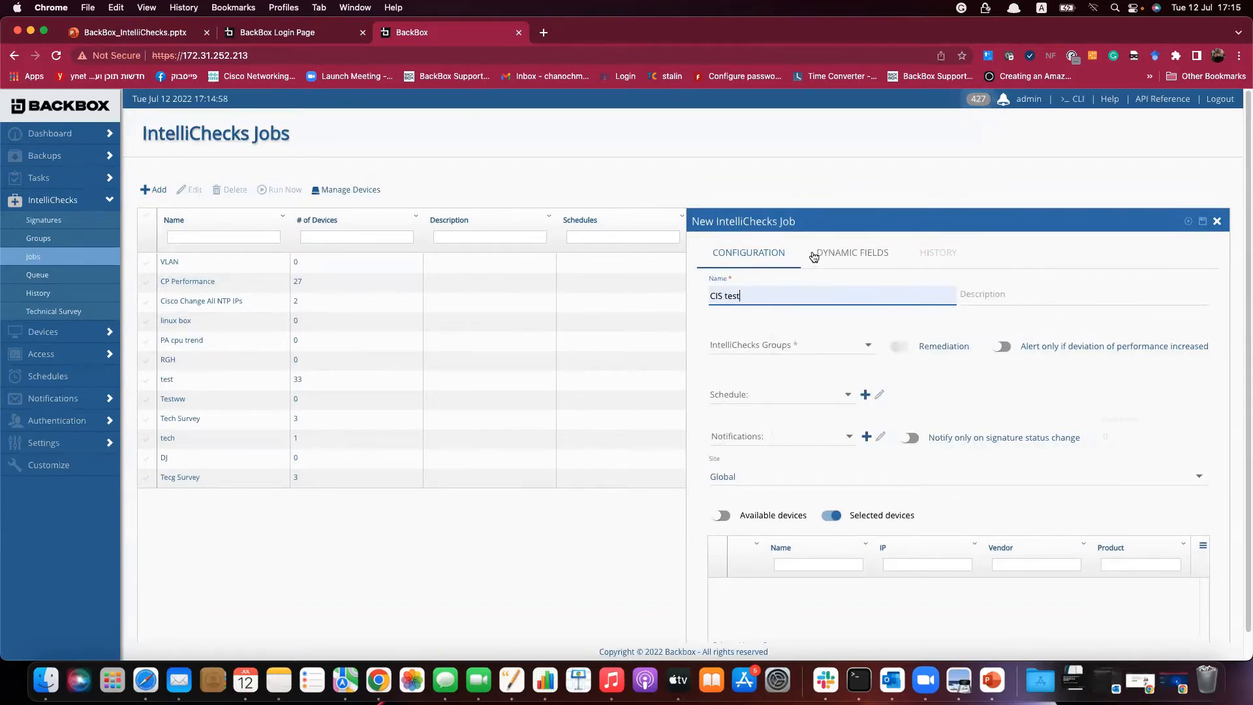
click(1080, 288)
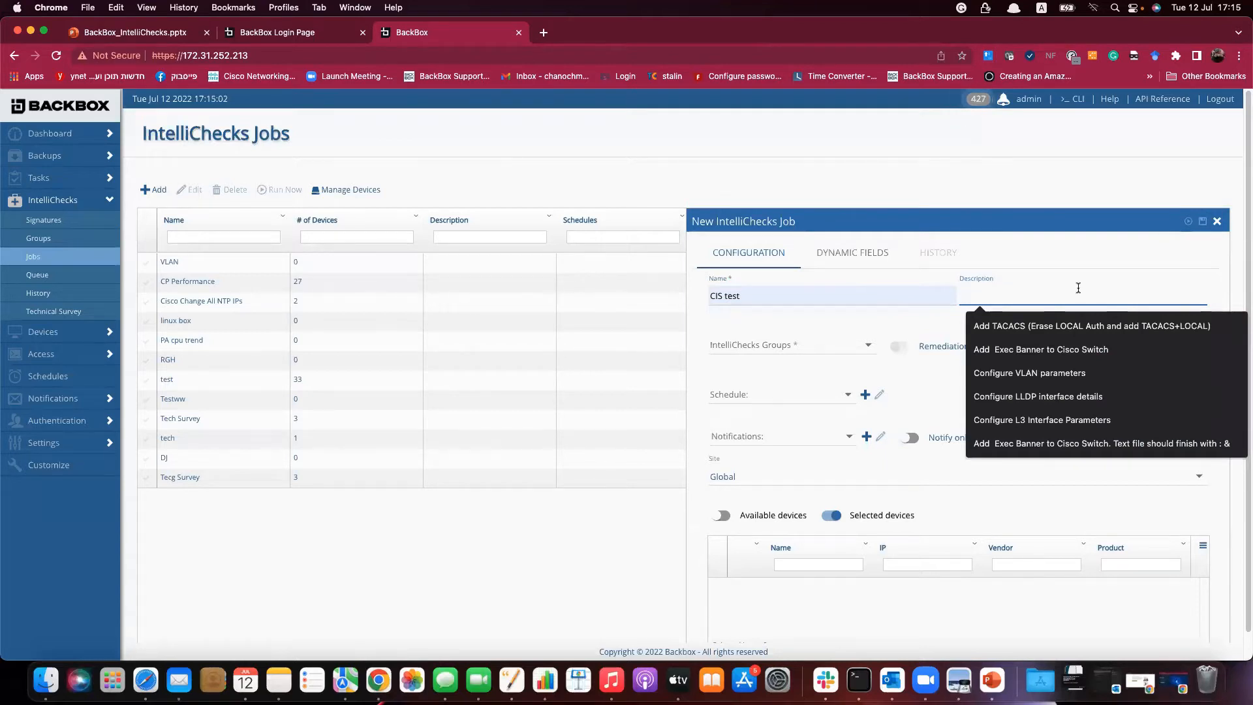
text(Check for)
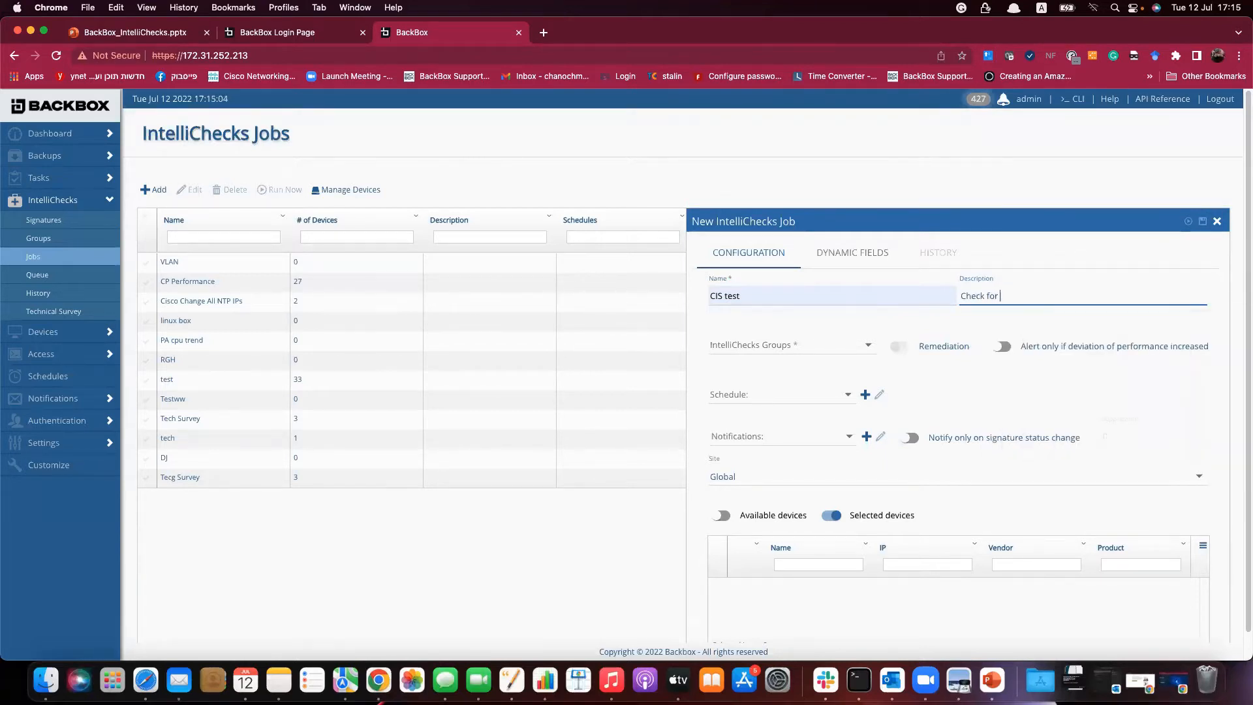
text( CIS signatures)
Assign the CIS test IntelliChecks group to the job and show available devices.
click(857, 345)
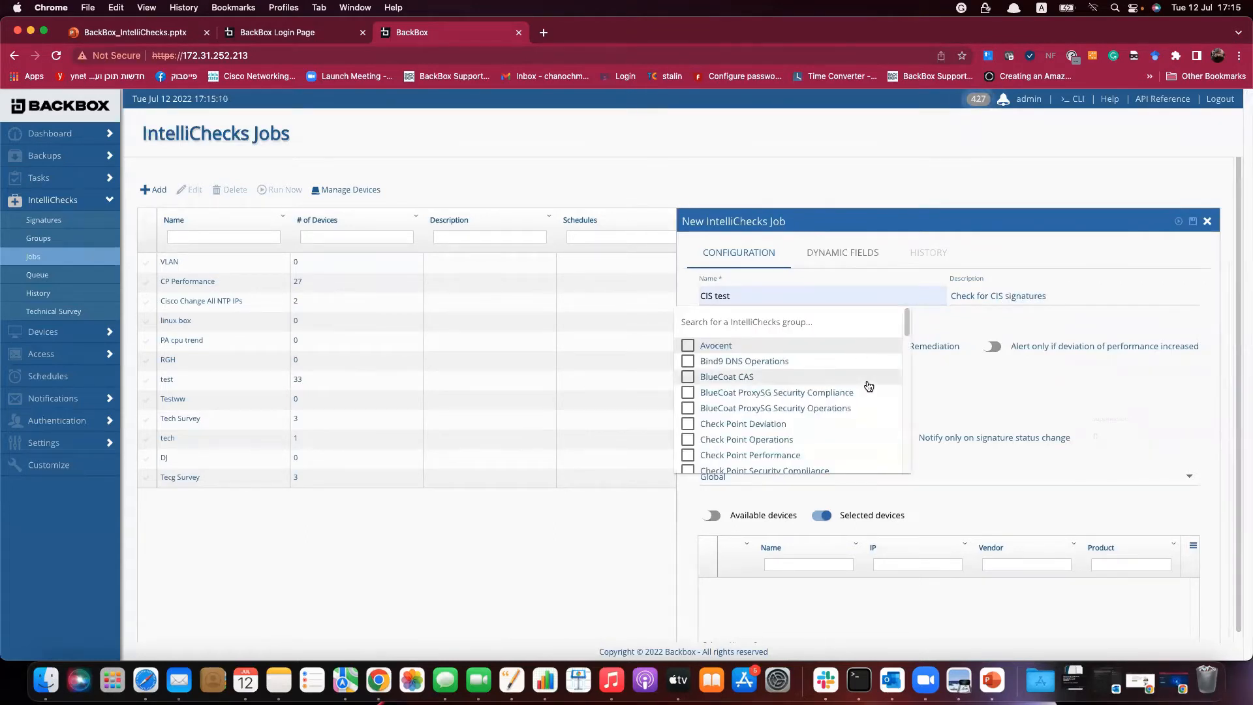
scroll(871, 395, down, 3)
scroll(871, 397, down, 1)
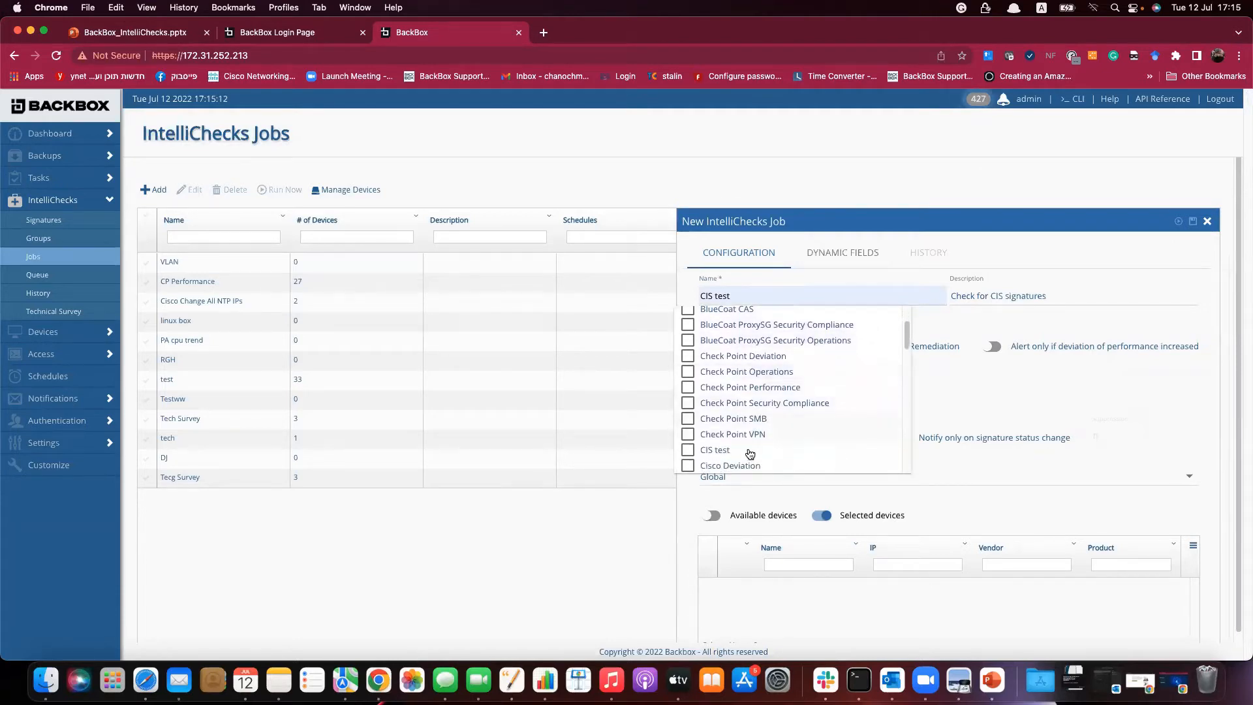
click(784, 450)
click(1173, 371)
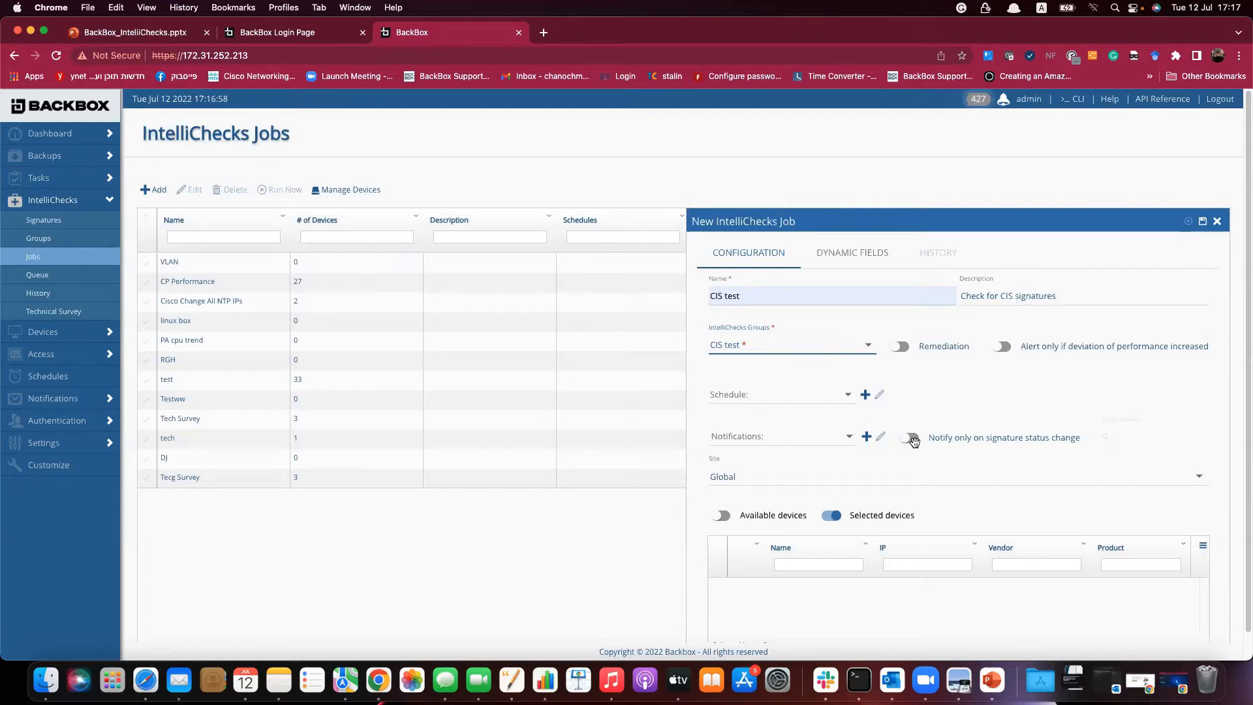
click(734, 516)
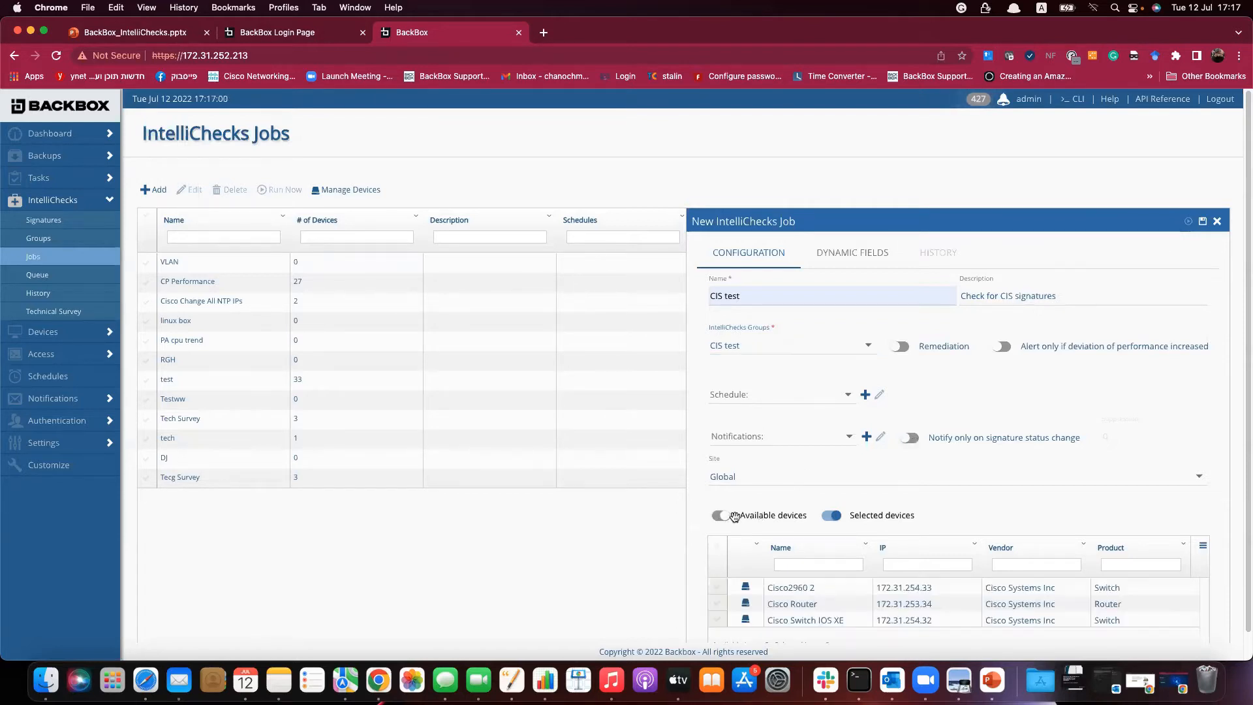
Add Cisco2960 2 and Cisco Router, save and run the CIS test job, then open its per-device history.
click(725, 589)
click(718, 604)
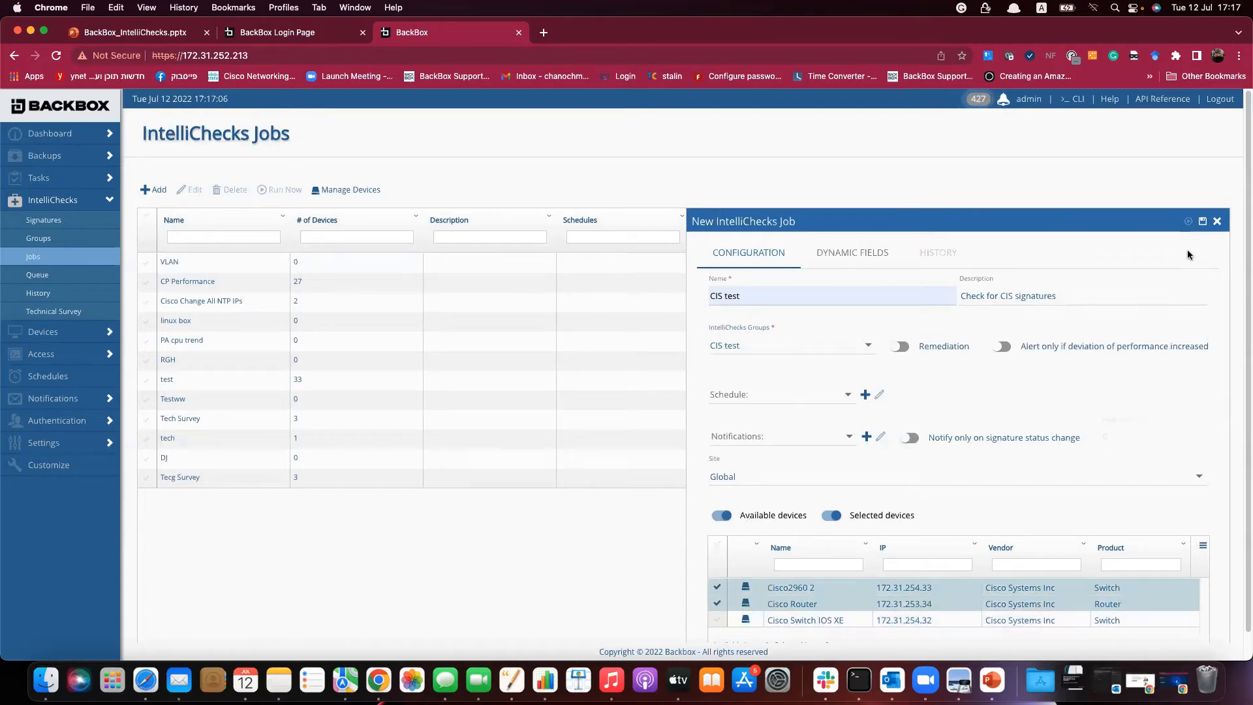
click(1204, 221)
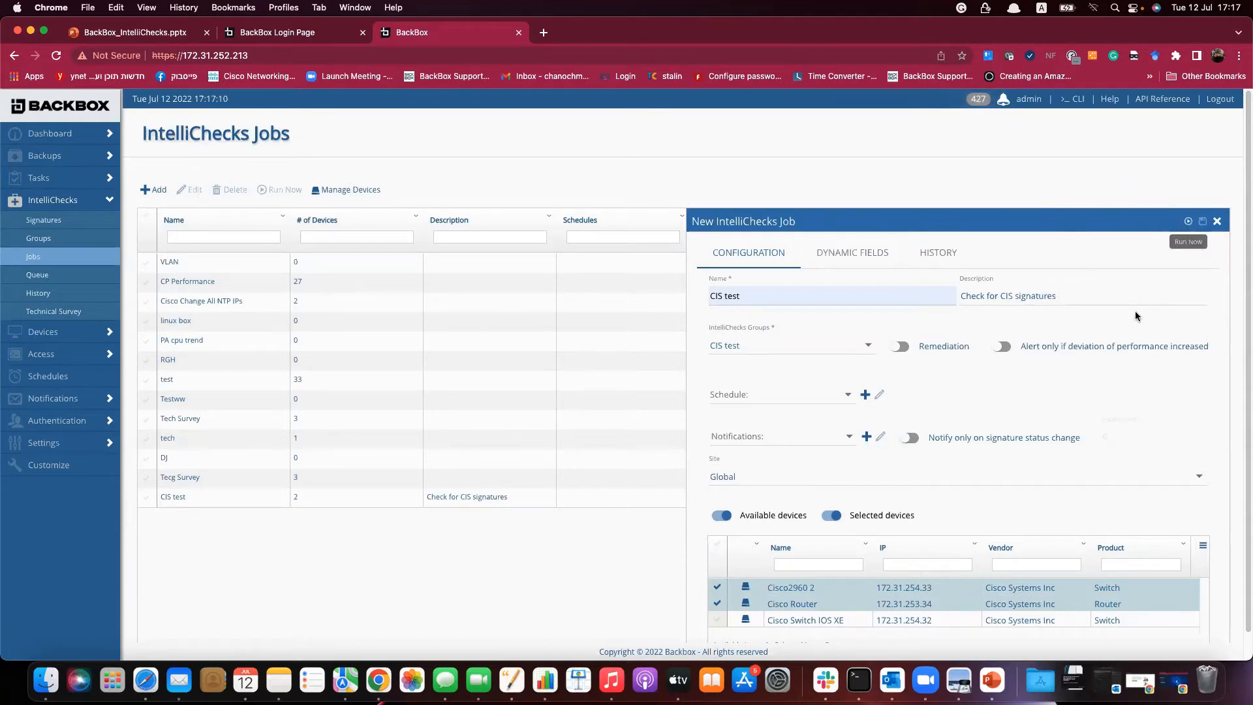
click(1189, 221)
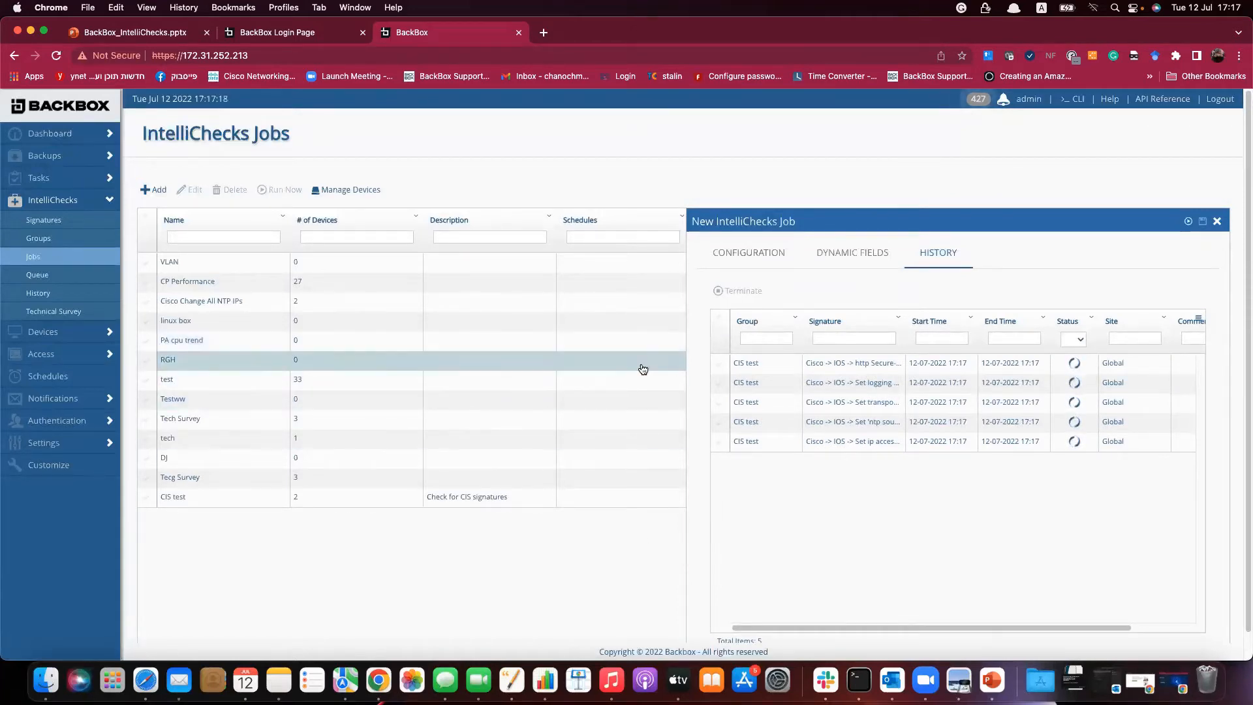
double_click(897, 367)
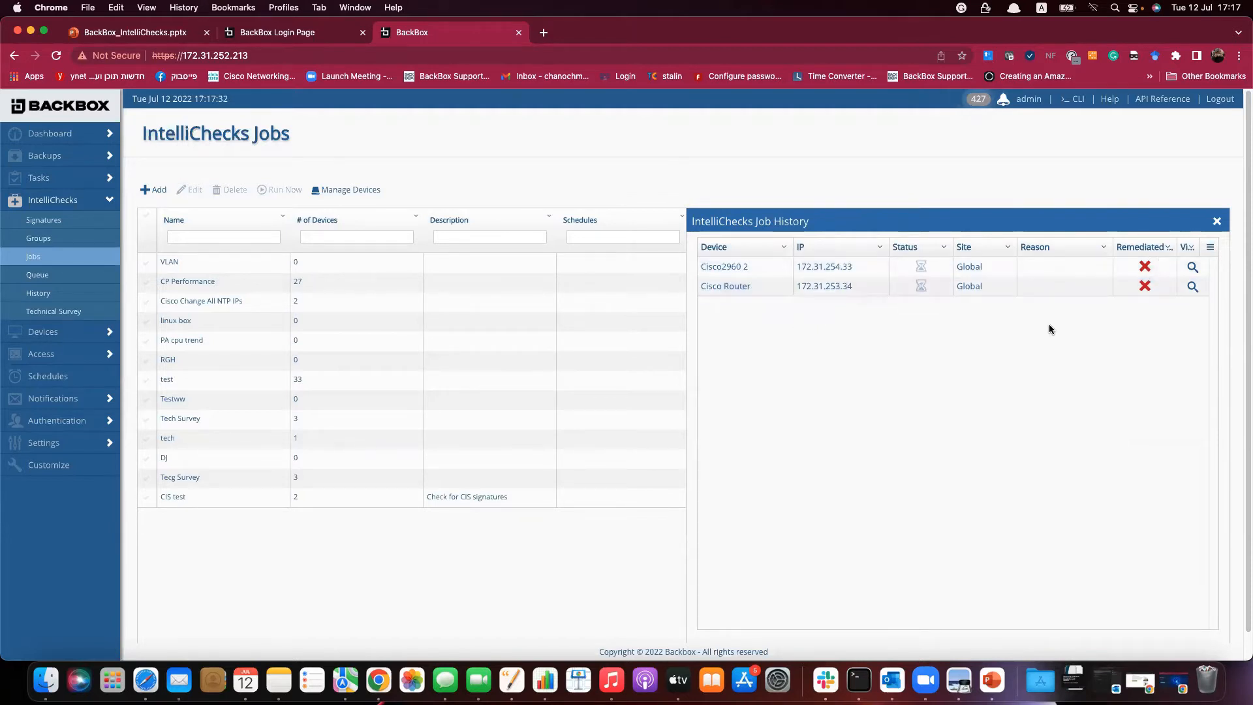
Close the Job History panel and, once the five signature runs finish, the CIS test job dialog.
click(1218, 223)
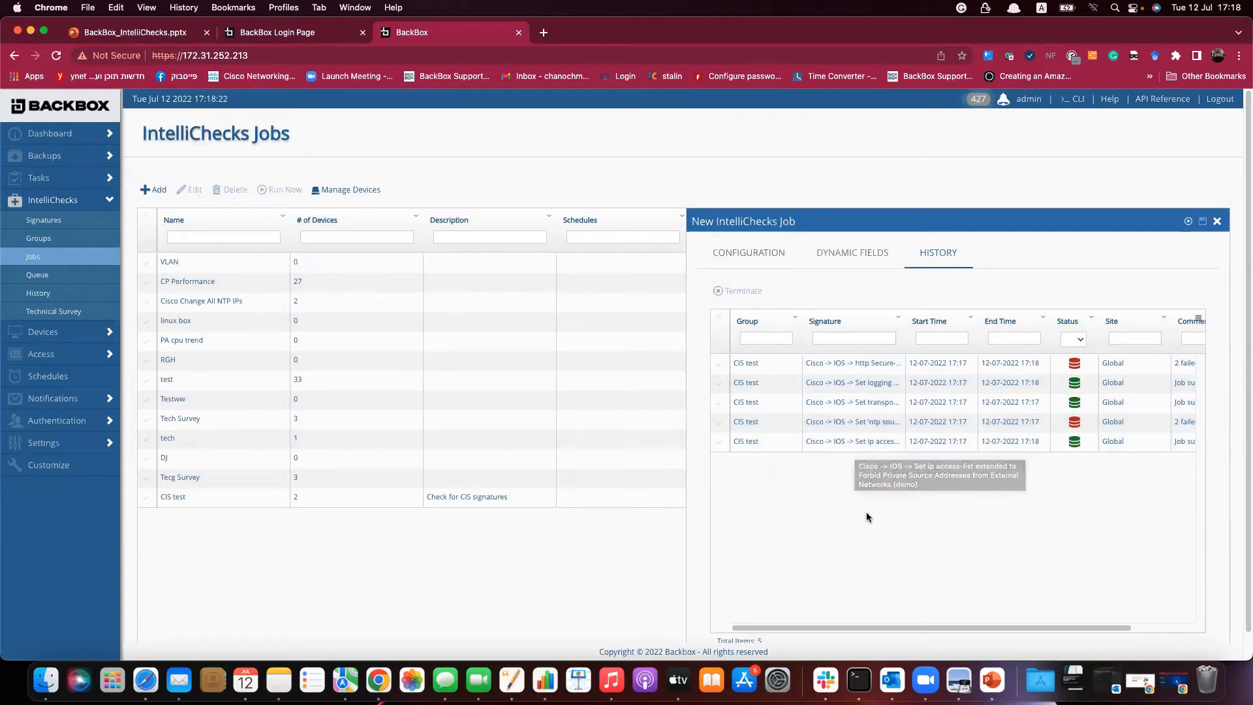
click(1216, 222)
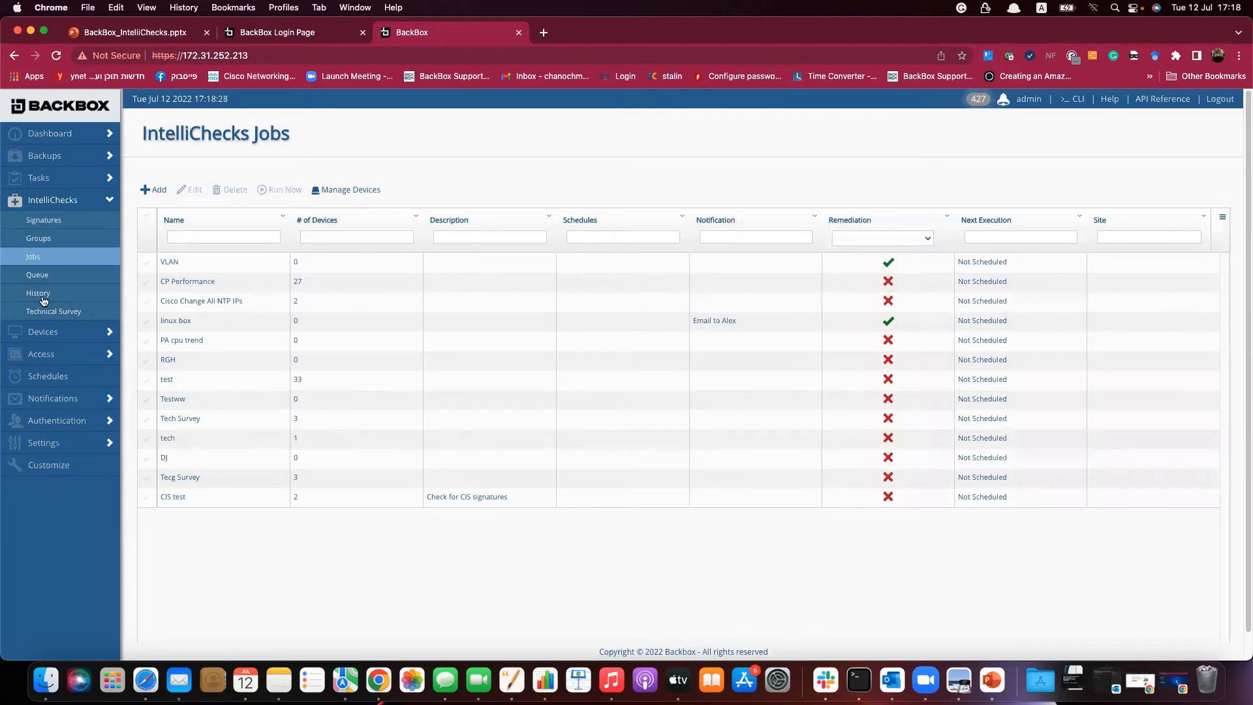
Filter IntelliChecks History by job name 'cis test' and widen the Signature Name column.
click(43, 293)
click(189, 238)
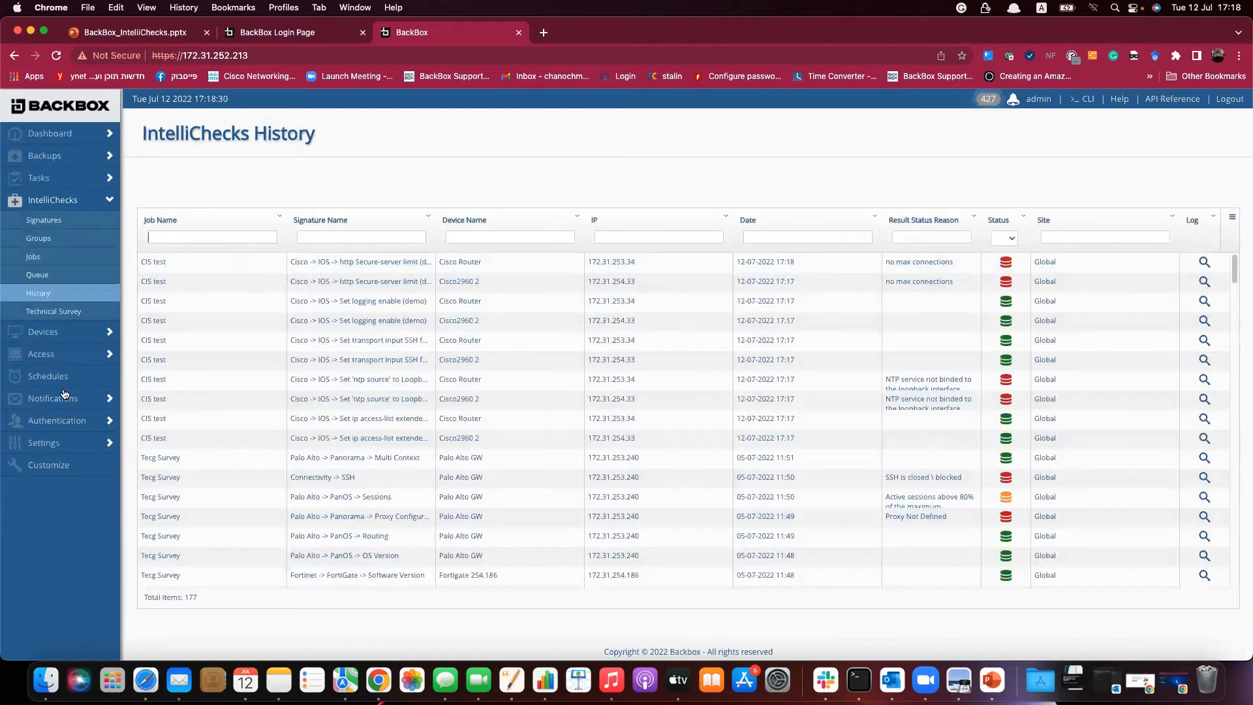
text(cis test)
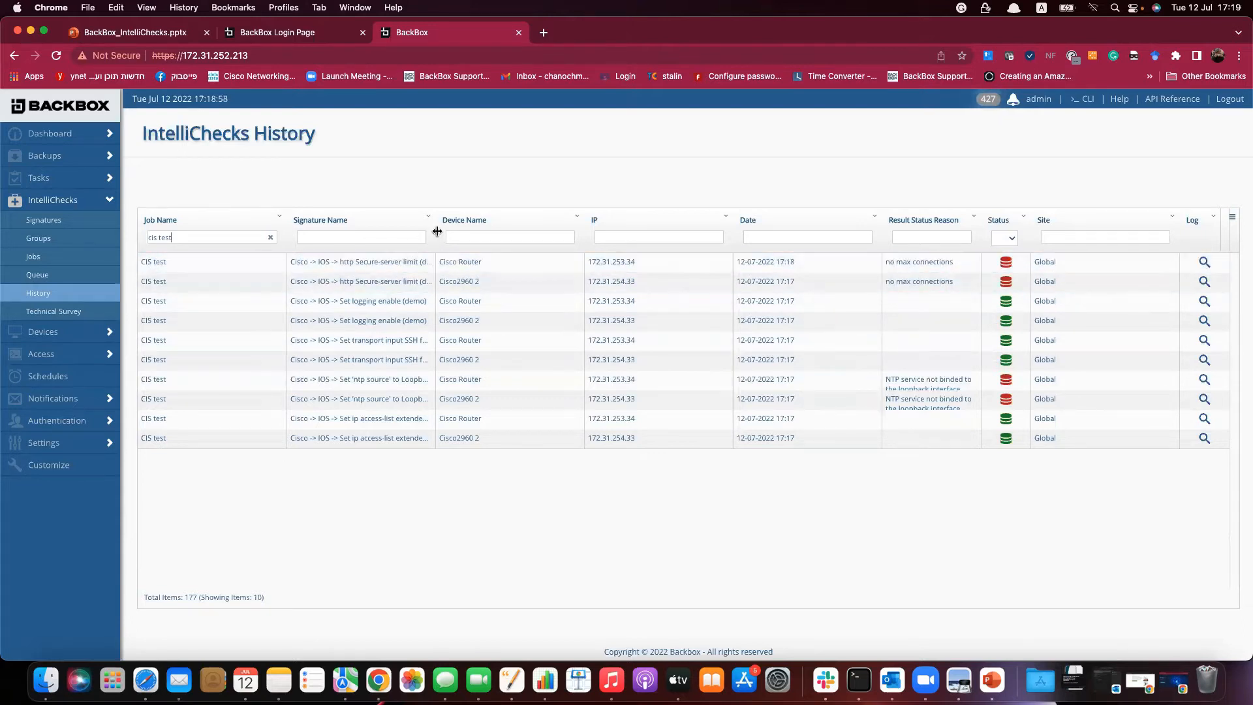
mouse_move(436, 236)
mouse_down()
mouse_move(493, 236)
mouse_move(476, 239)
mouse_up()
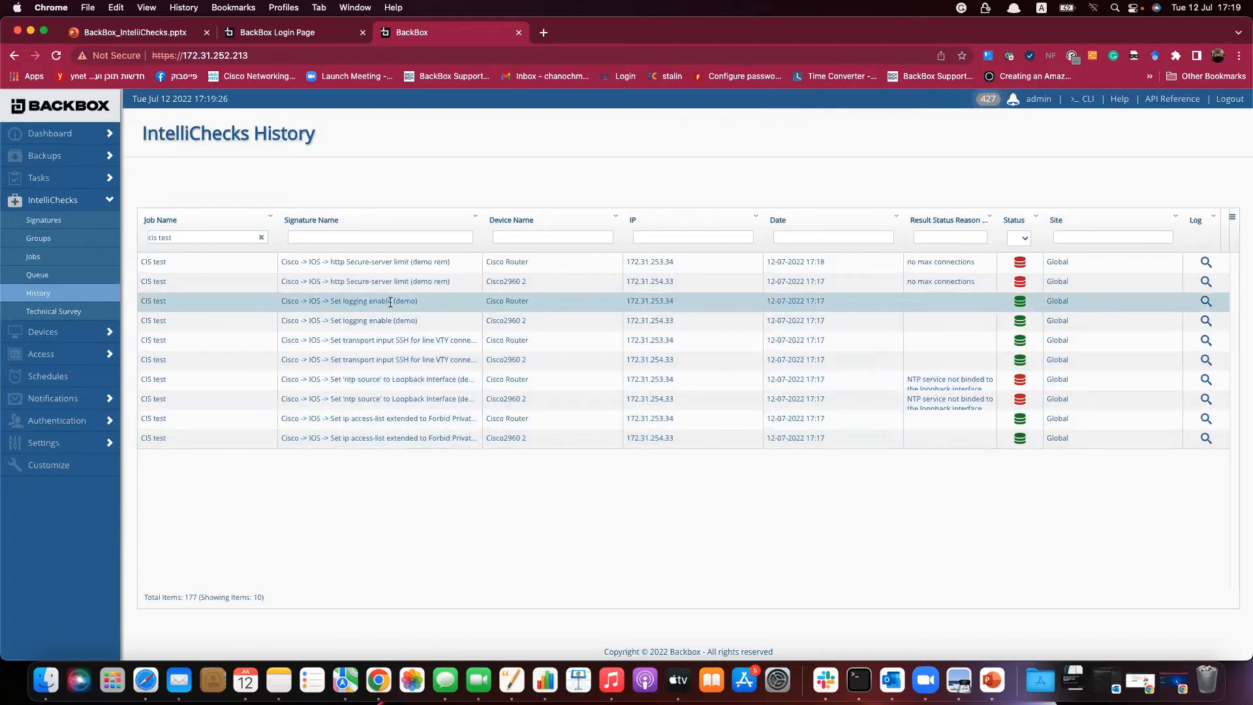
click(1206, 303)
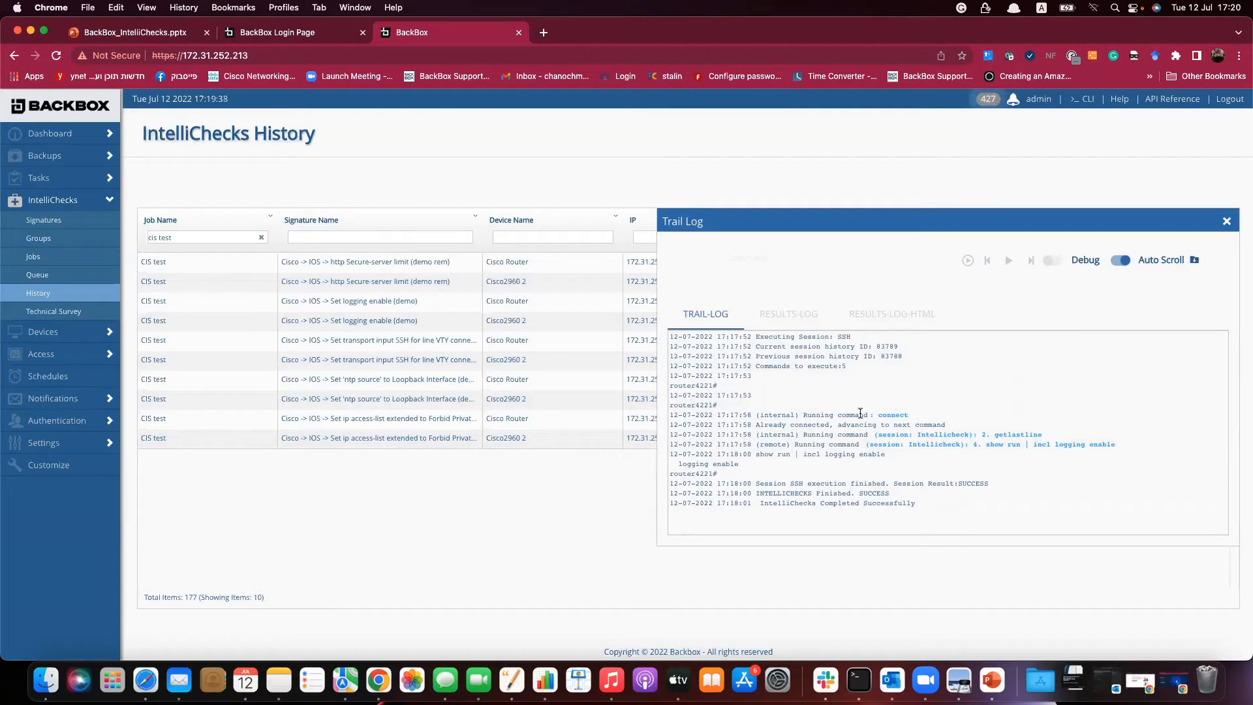
drag(697, 386, 714, 387)
drag(986, 444, 1025, 448)
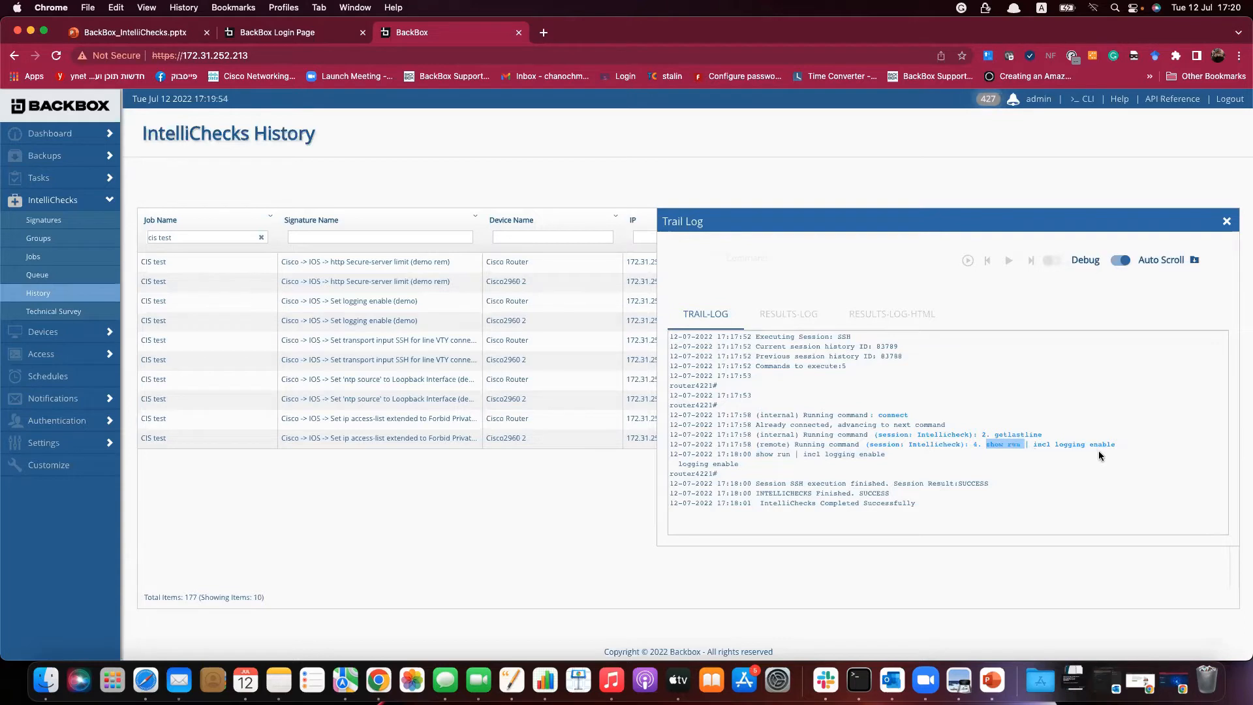
drag(742, 464, 682, 460)
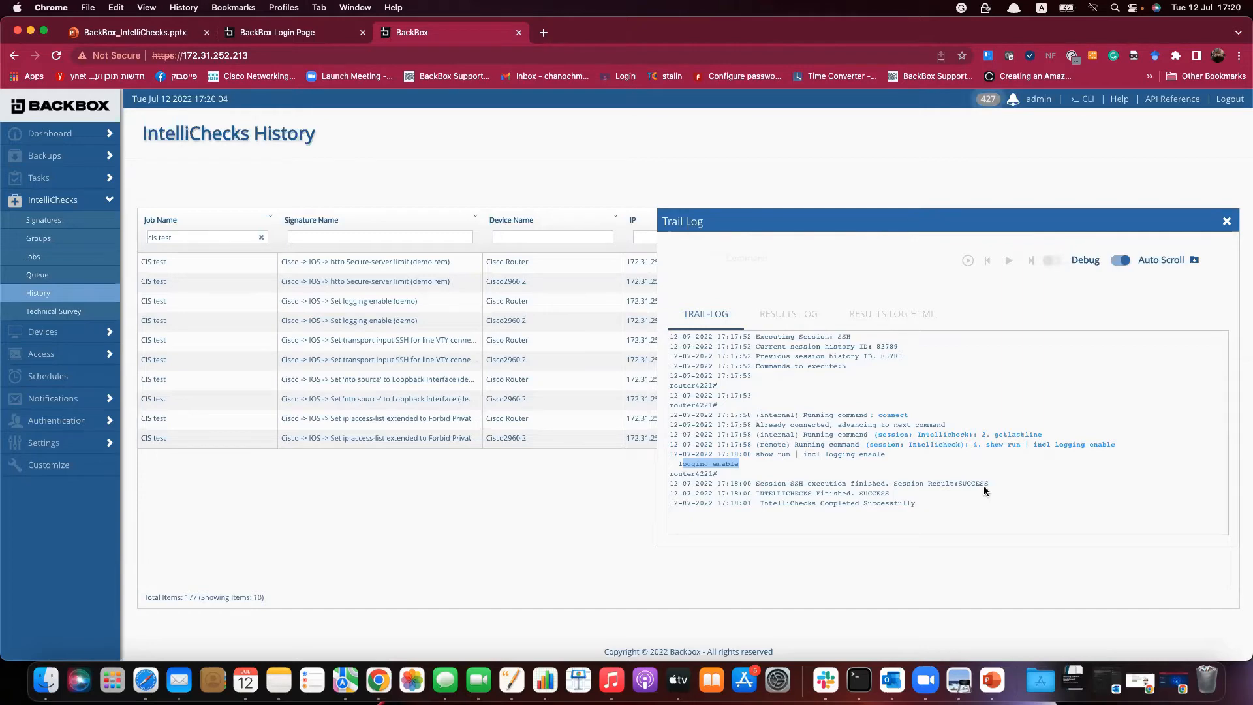
click(1229, 224)
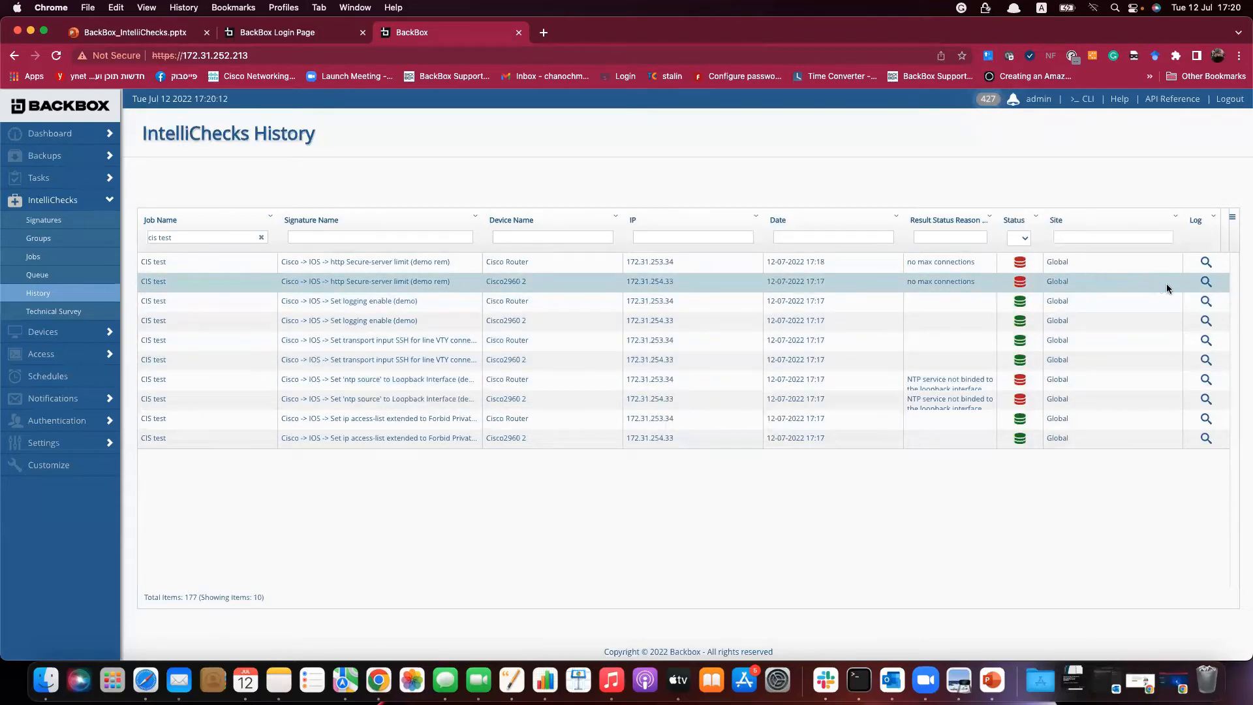
Review the trail log for Cisco Router's failed secure-server check, then close it.
click(1205, 262)
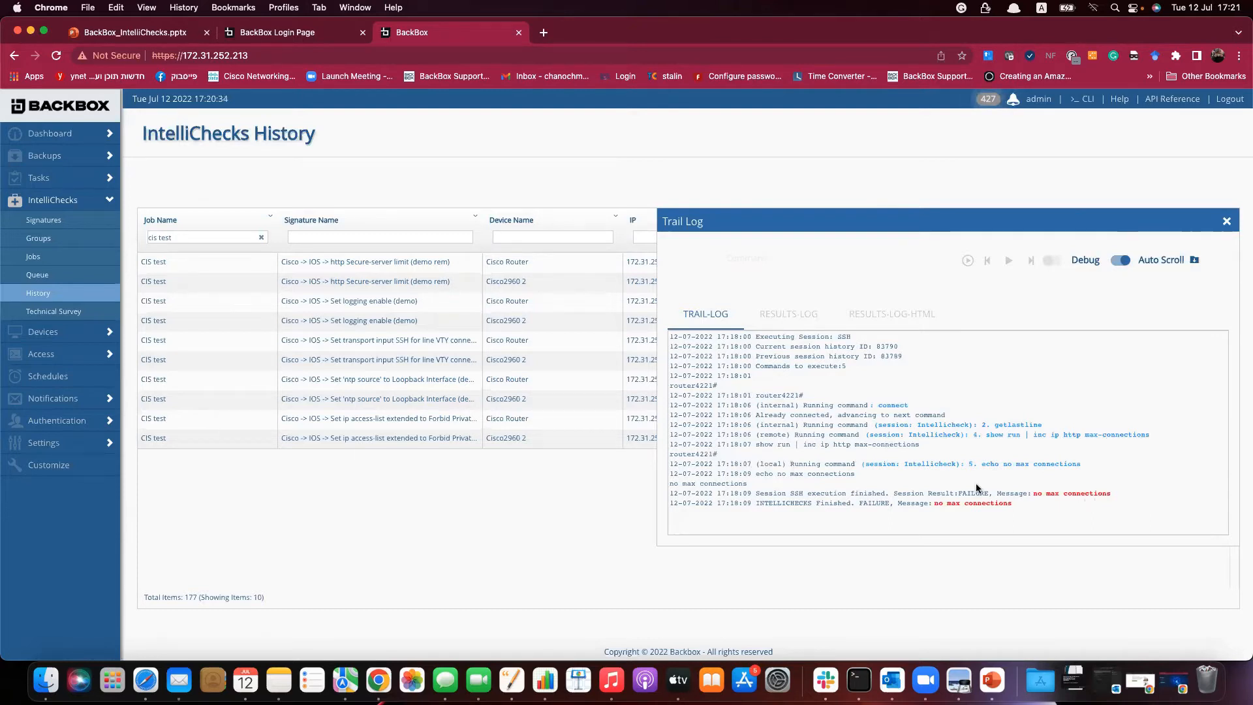
click(1227, 221)
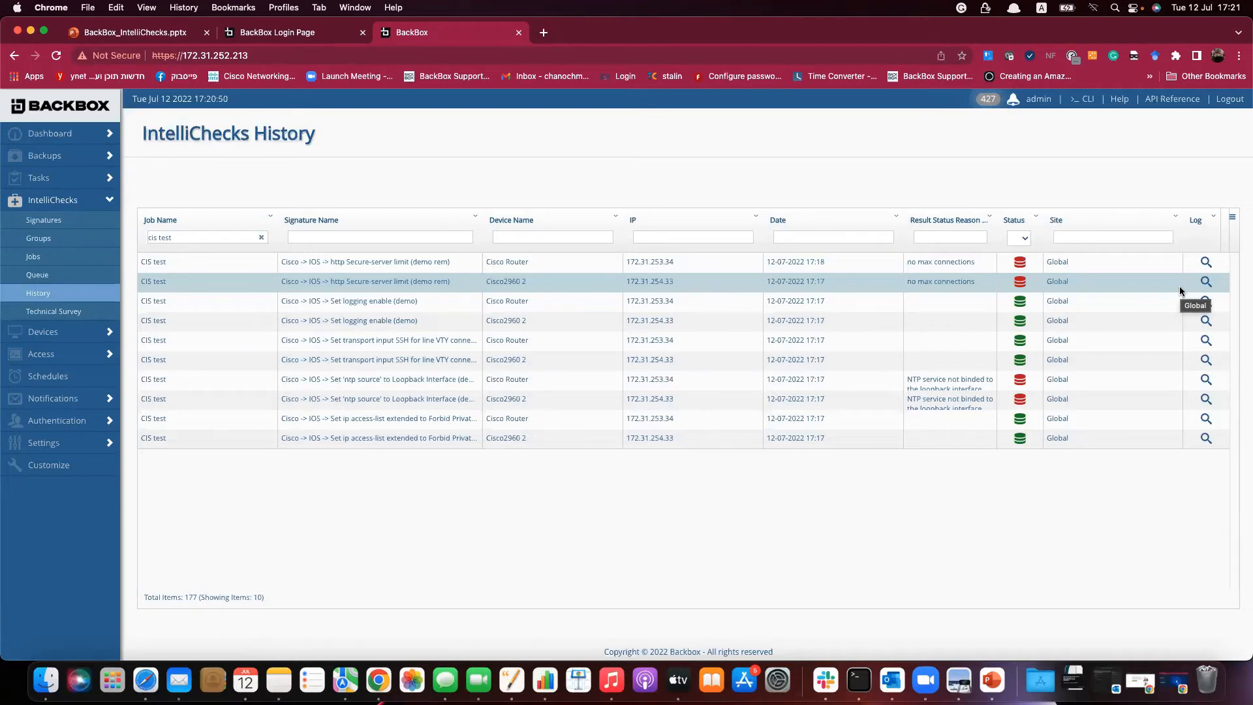
Start a new report named 'CIS test' with report type IntelliChecks By Device.
click(41, 141)
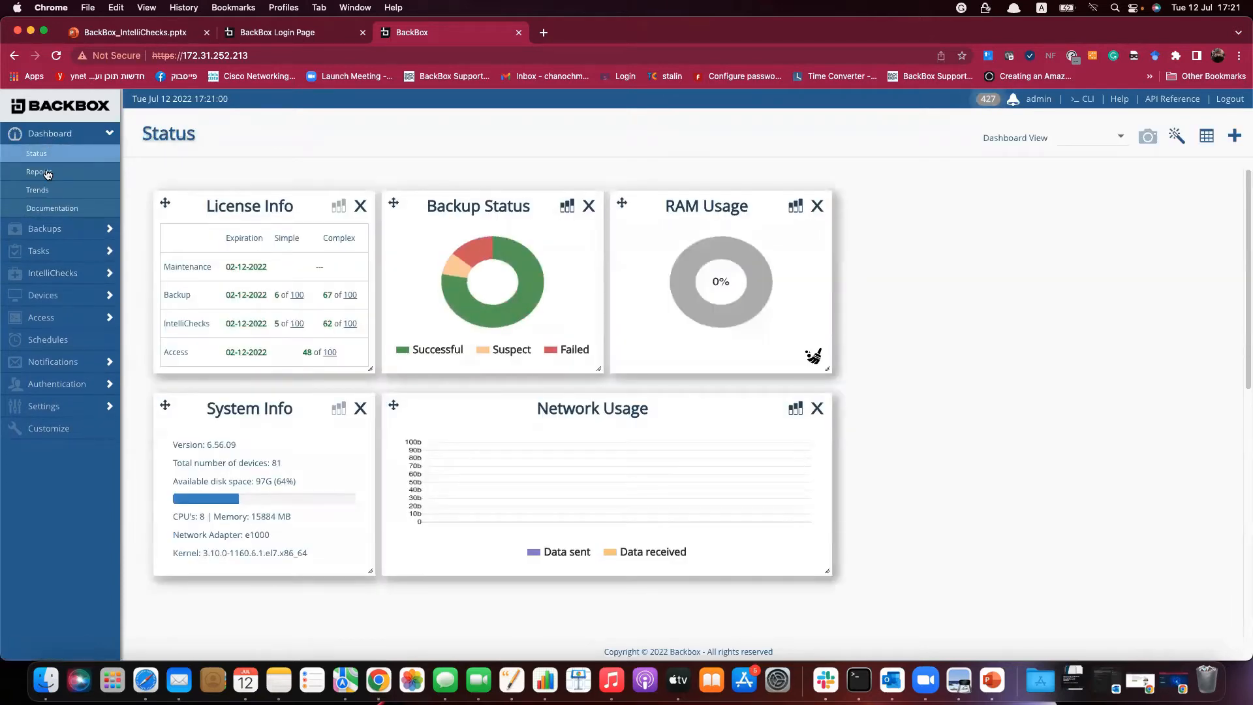
click(39, 172)
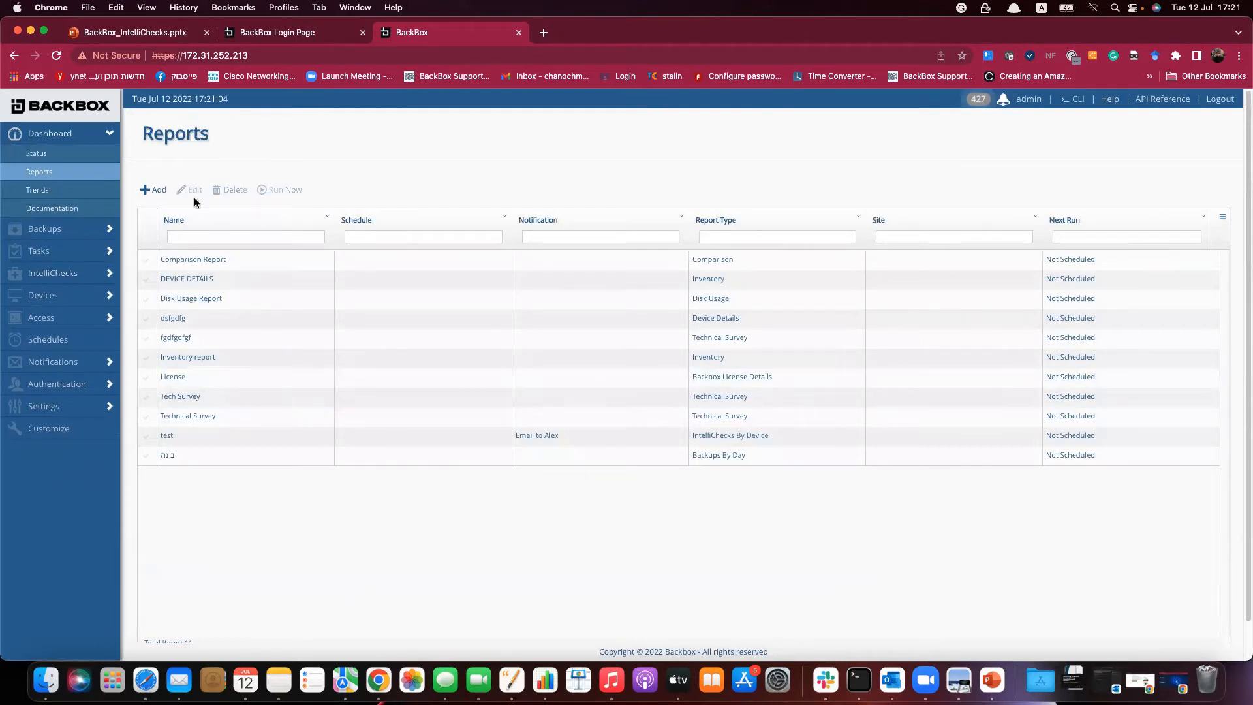
click(160, 193)
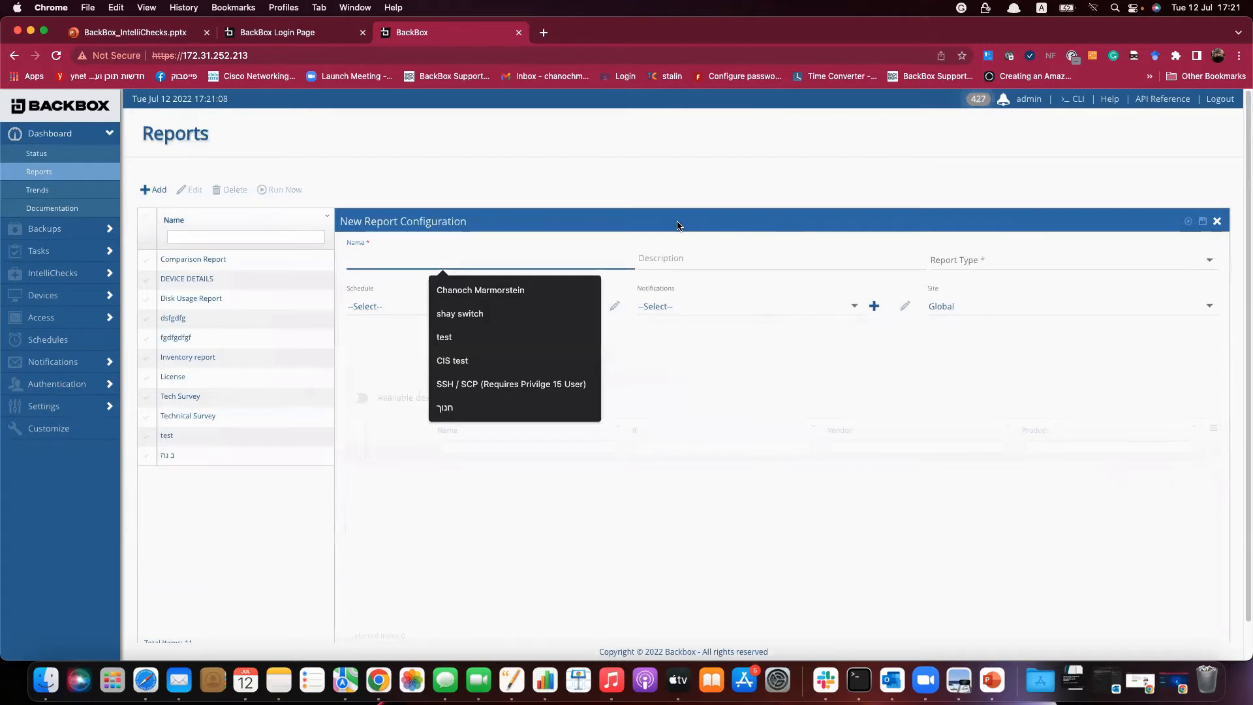
click(476, 363)
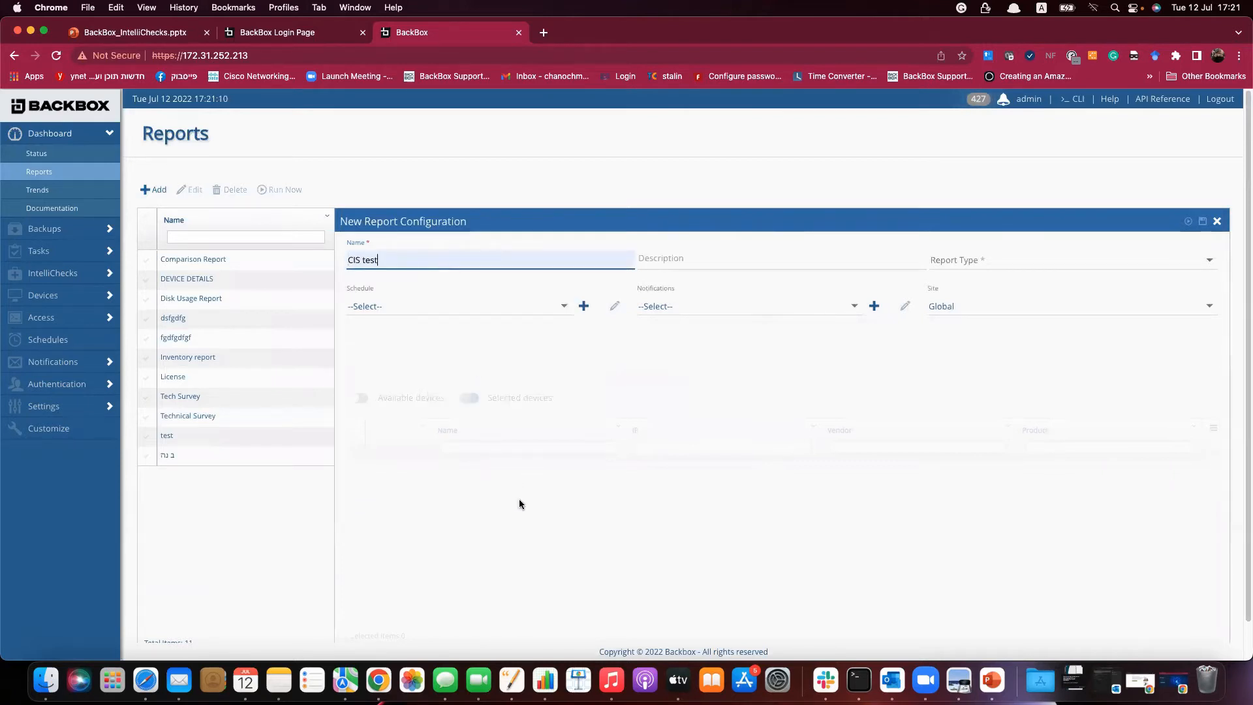
click(973, 267)
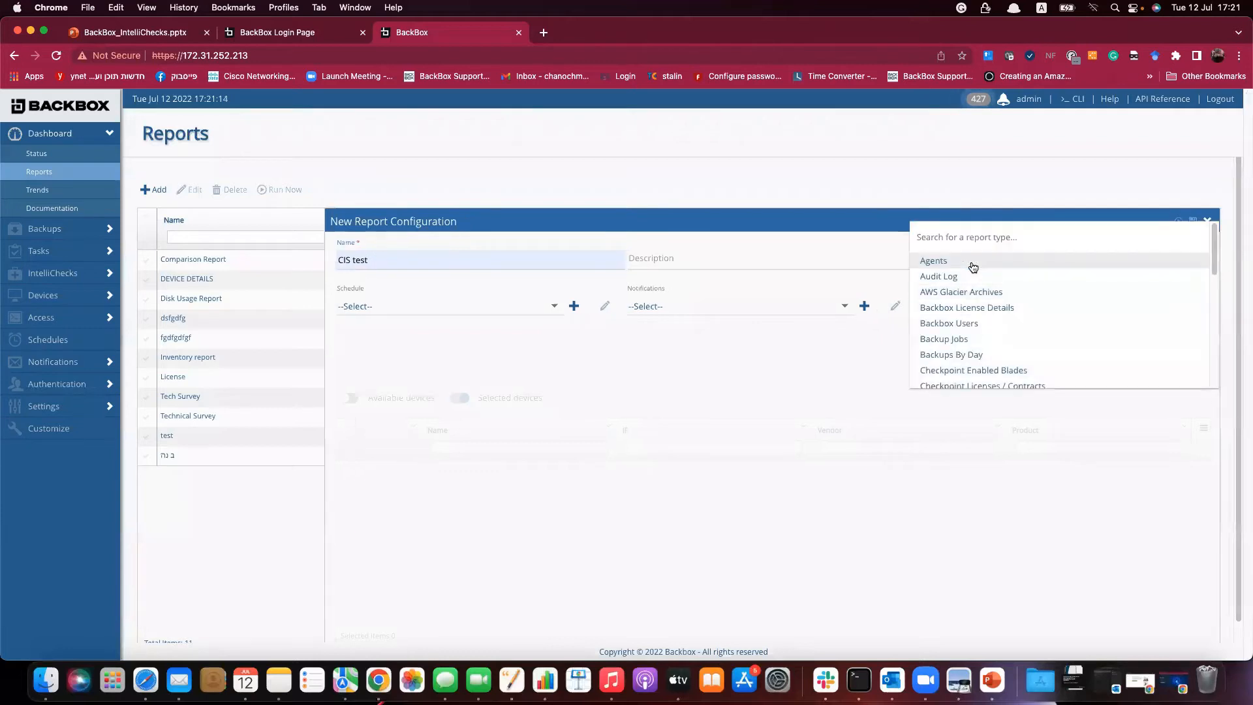
scroll(982, 307, down, 3)
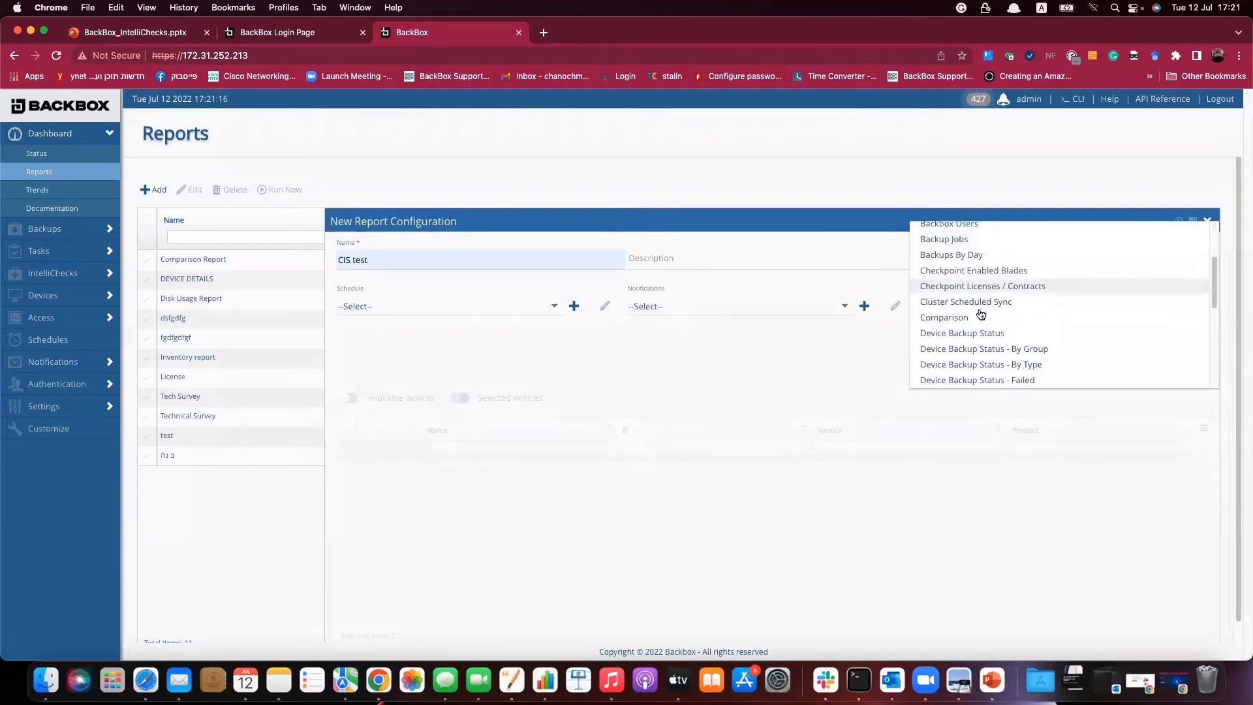
scroll(1010, 323, down, 3)
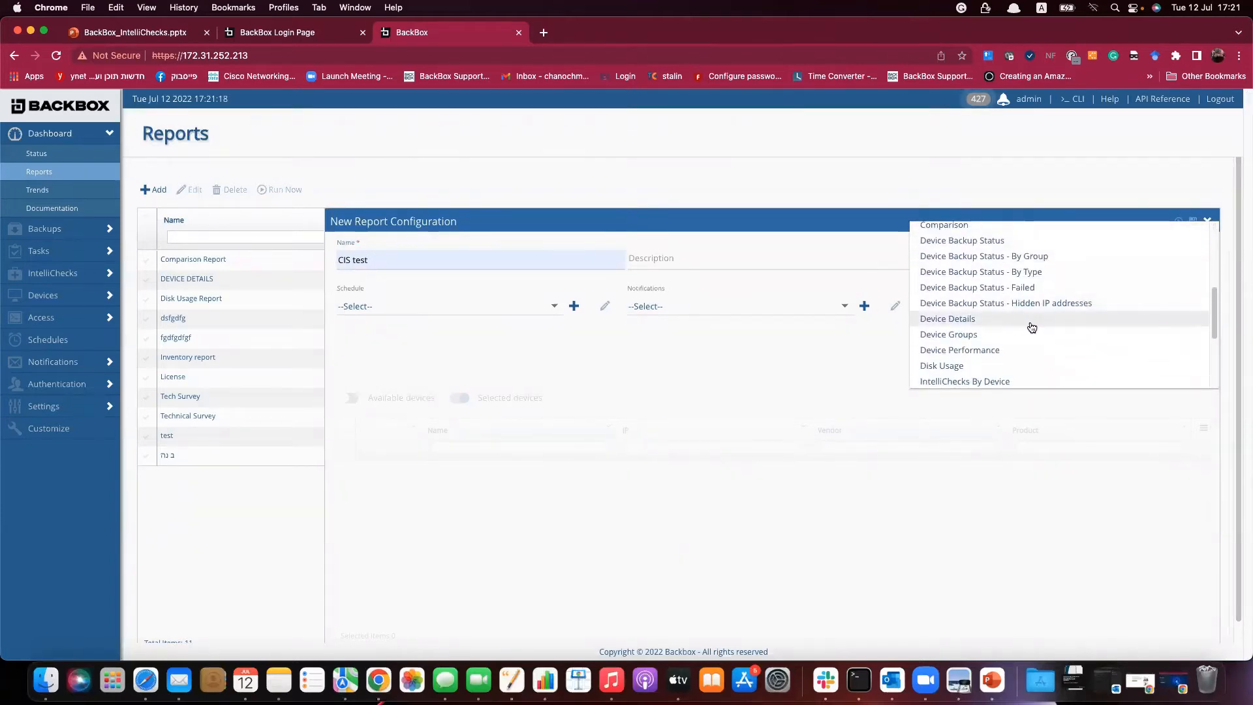
scroll(1030, 327, down, 3)
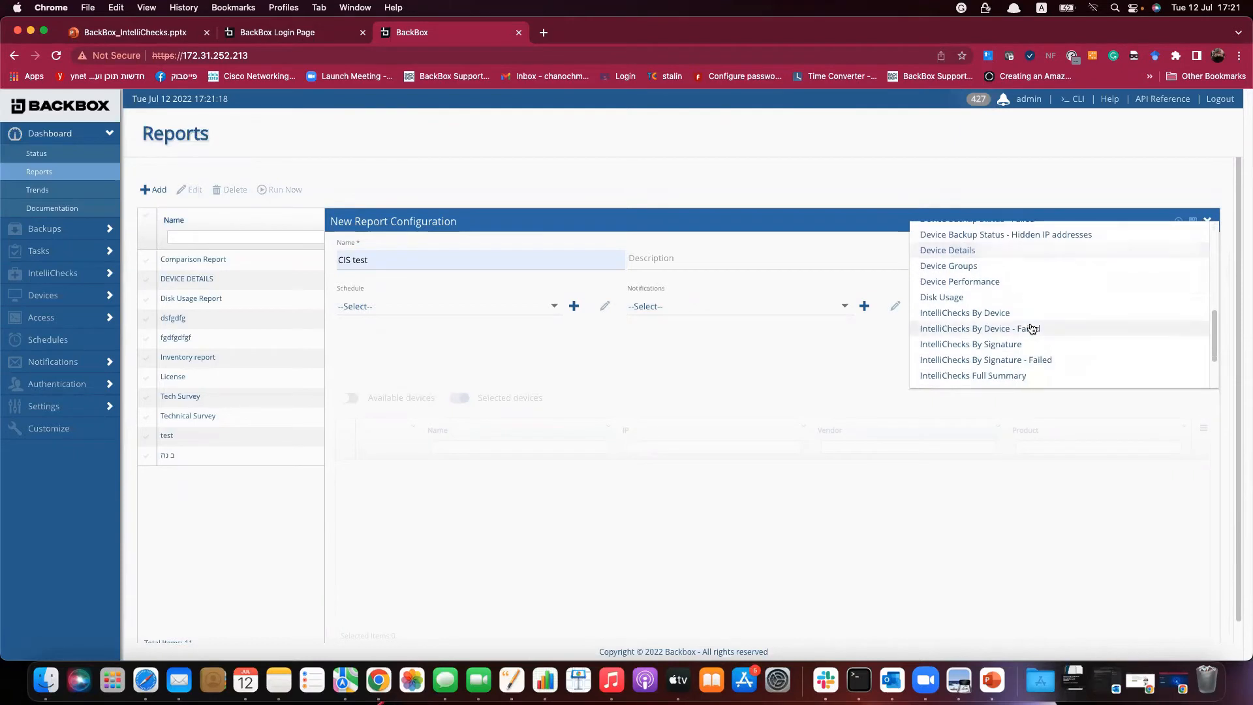
click(976, 316)
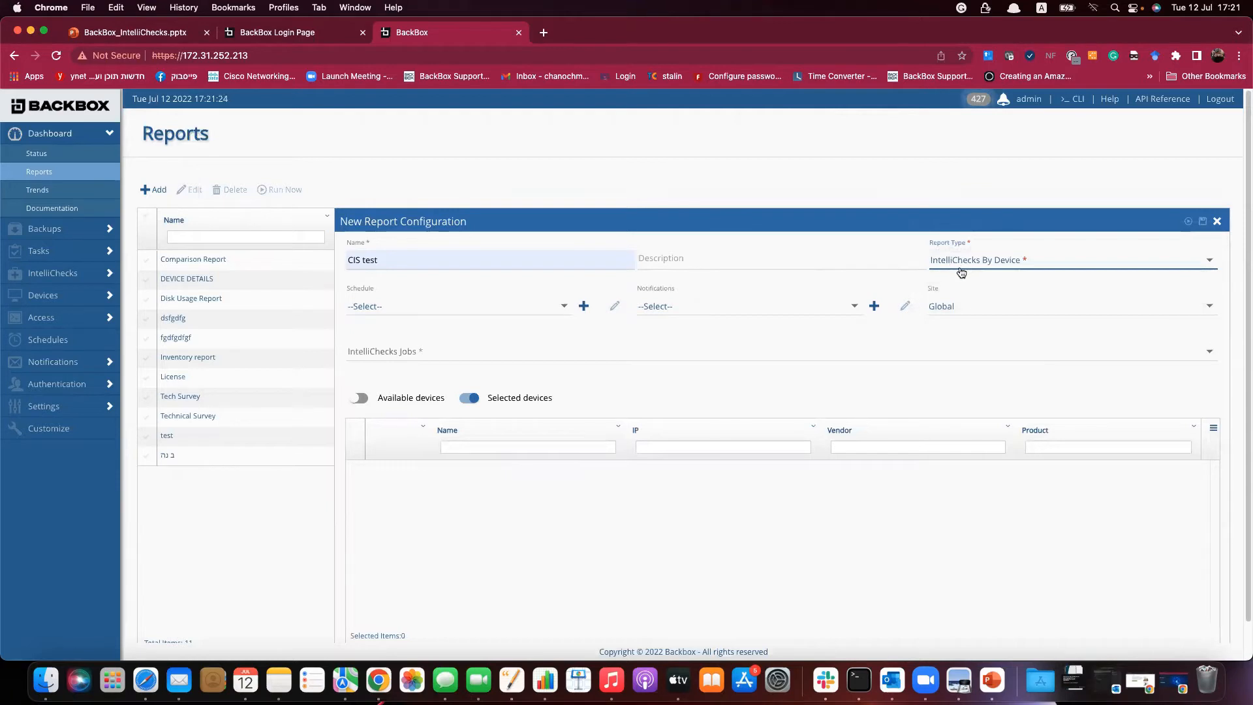
Select the CIS test job plus Cisco2960 2 and Cisco Router, then save and run.
click(565, 352)
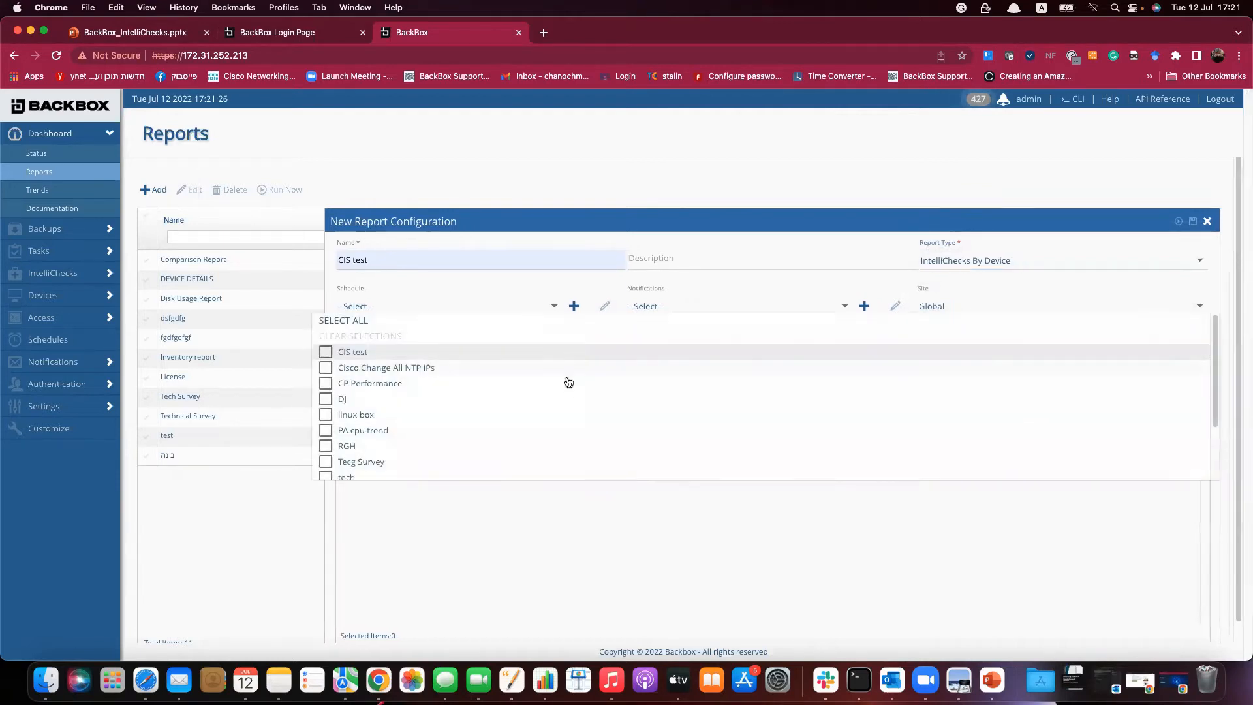
click(326, 352)
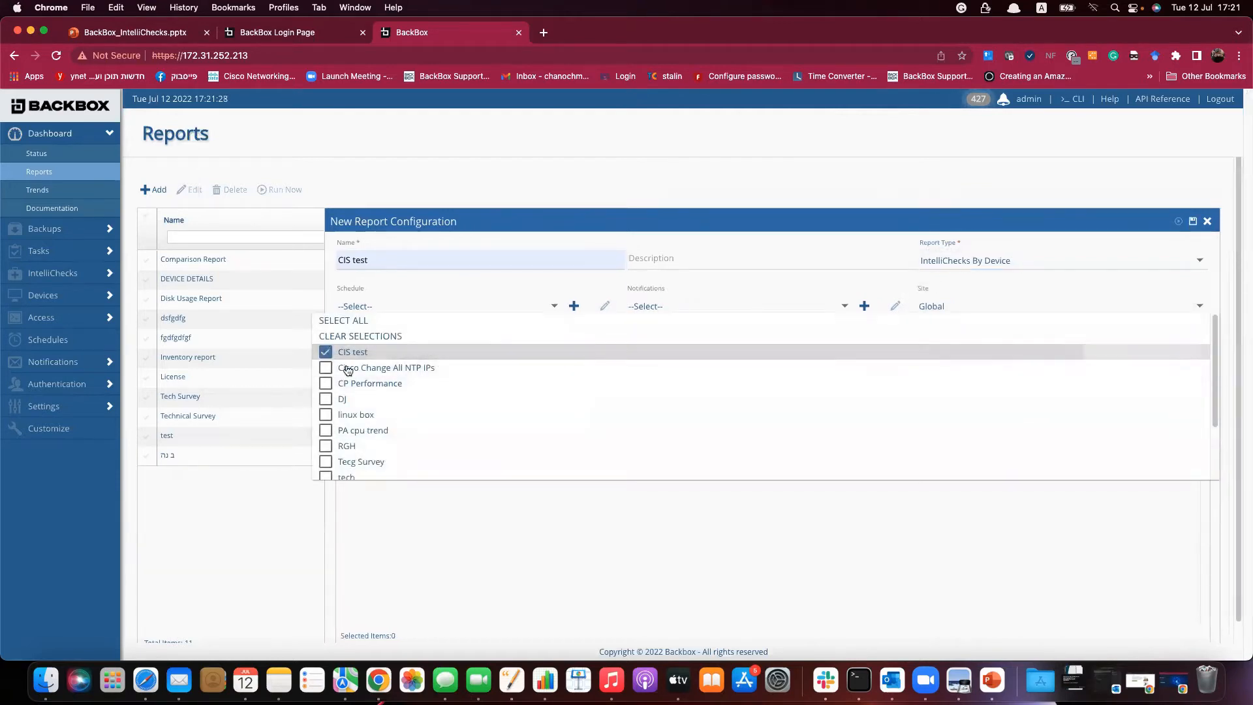
click(566, 566)
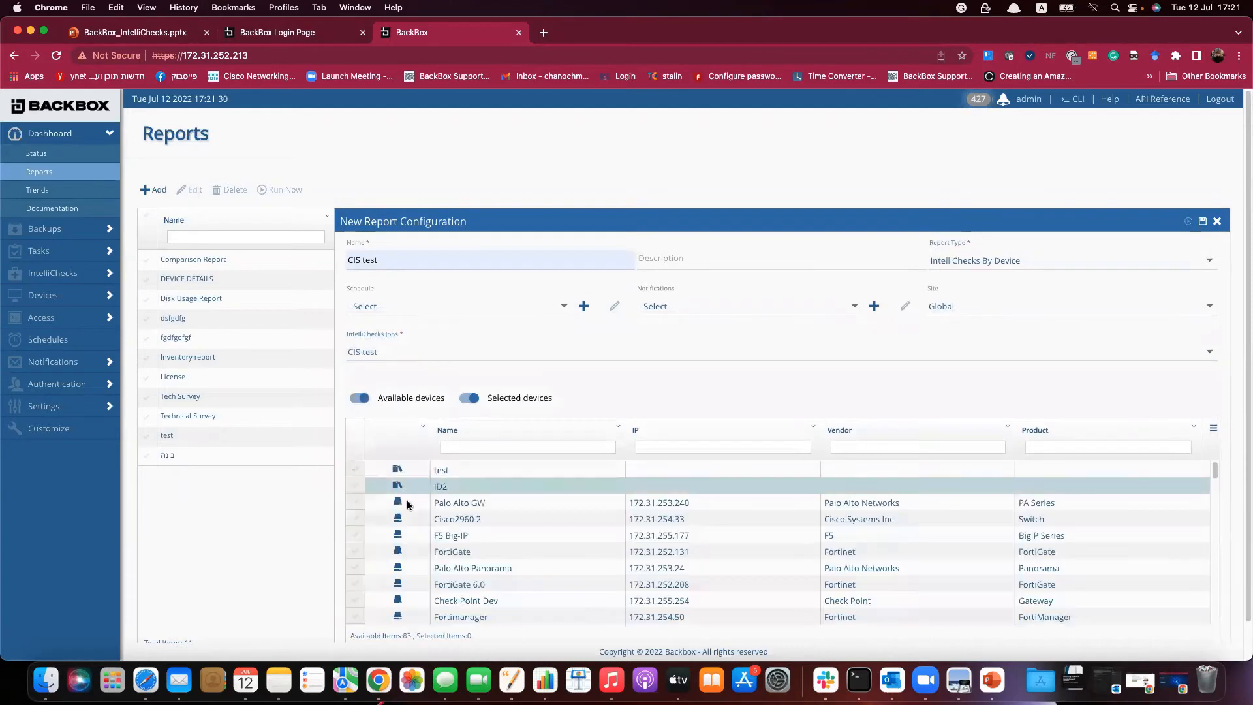
click(356, 520)
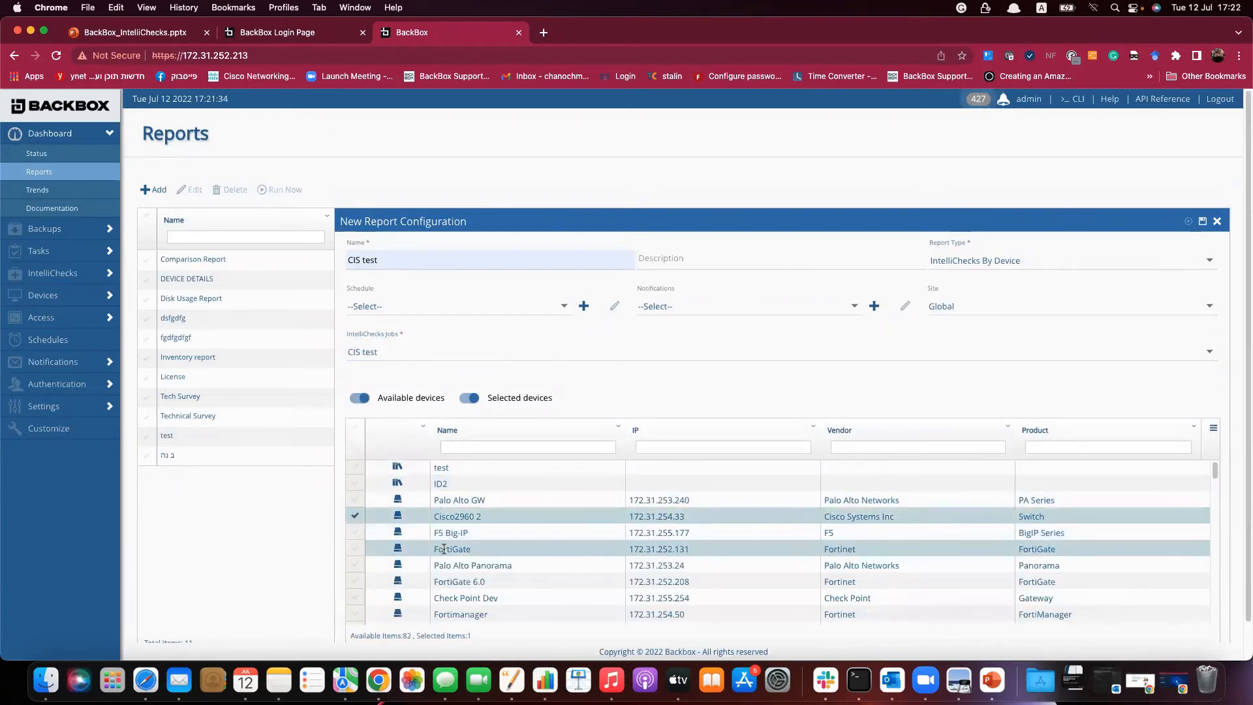
scroll(443, 549, down, 3)
click(355, 588)
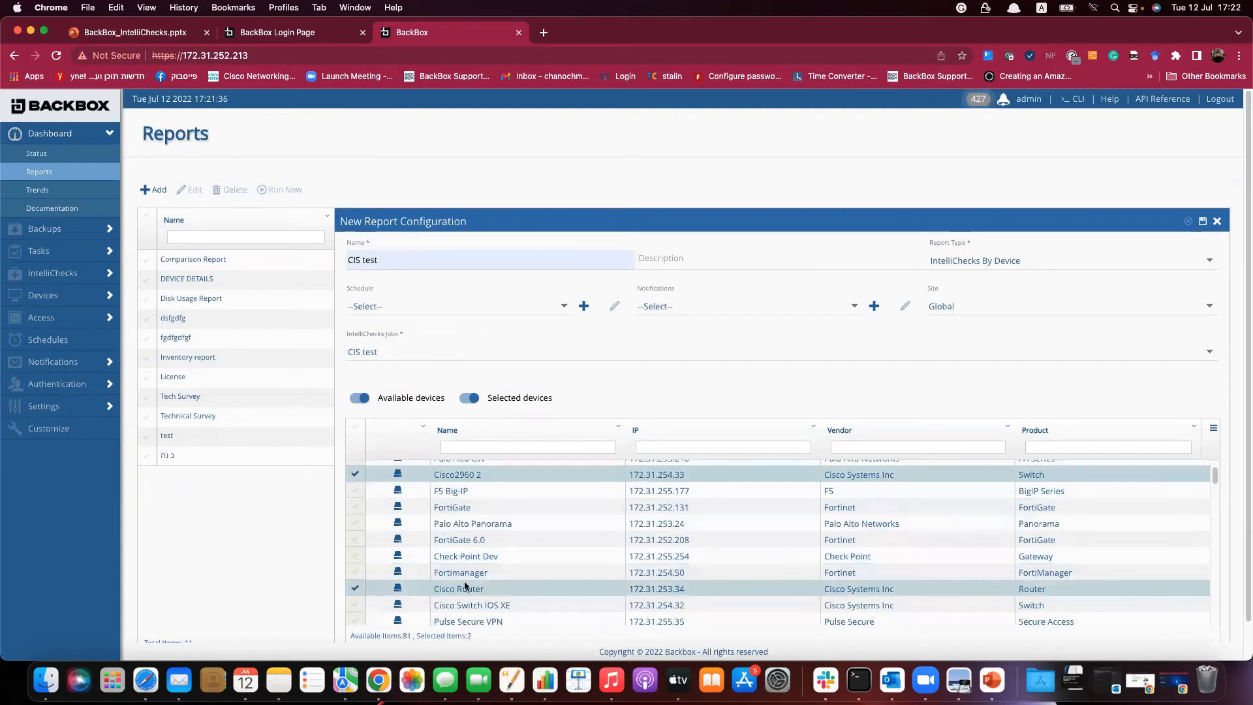
click(1204, 221)
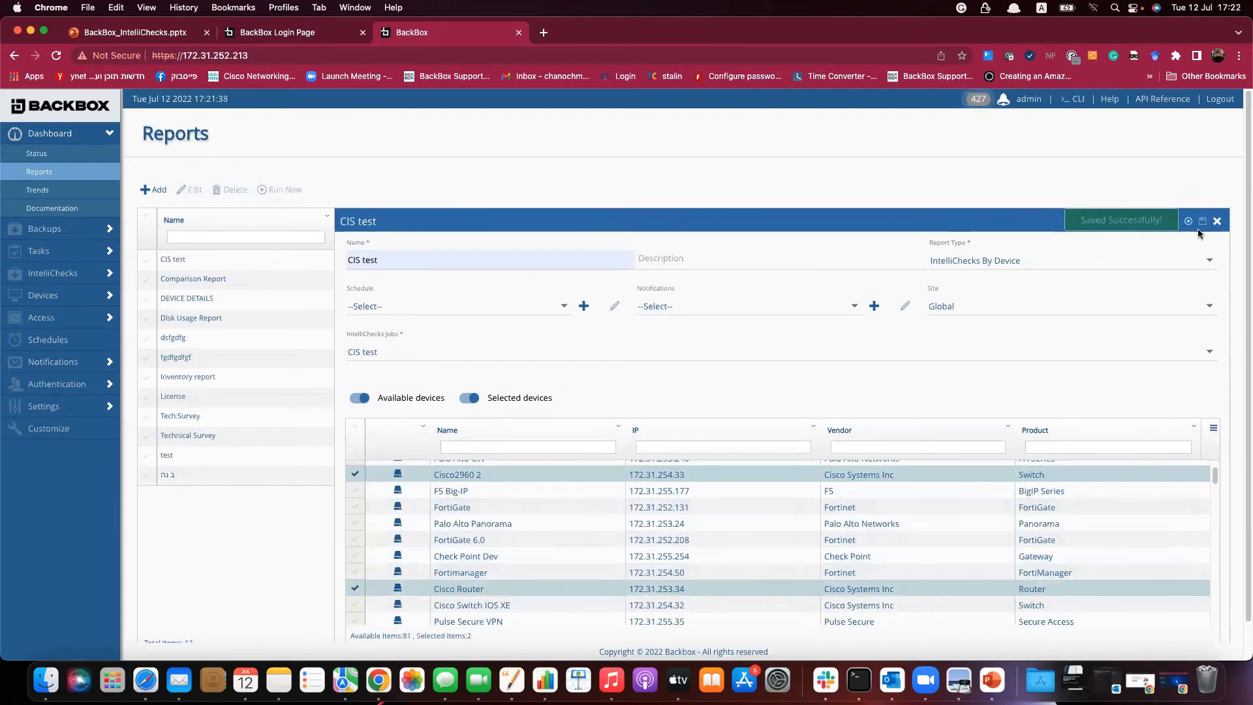
click(1189, 222)
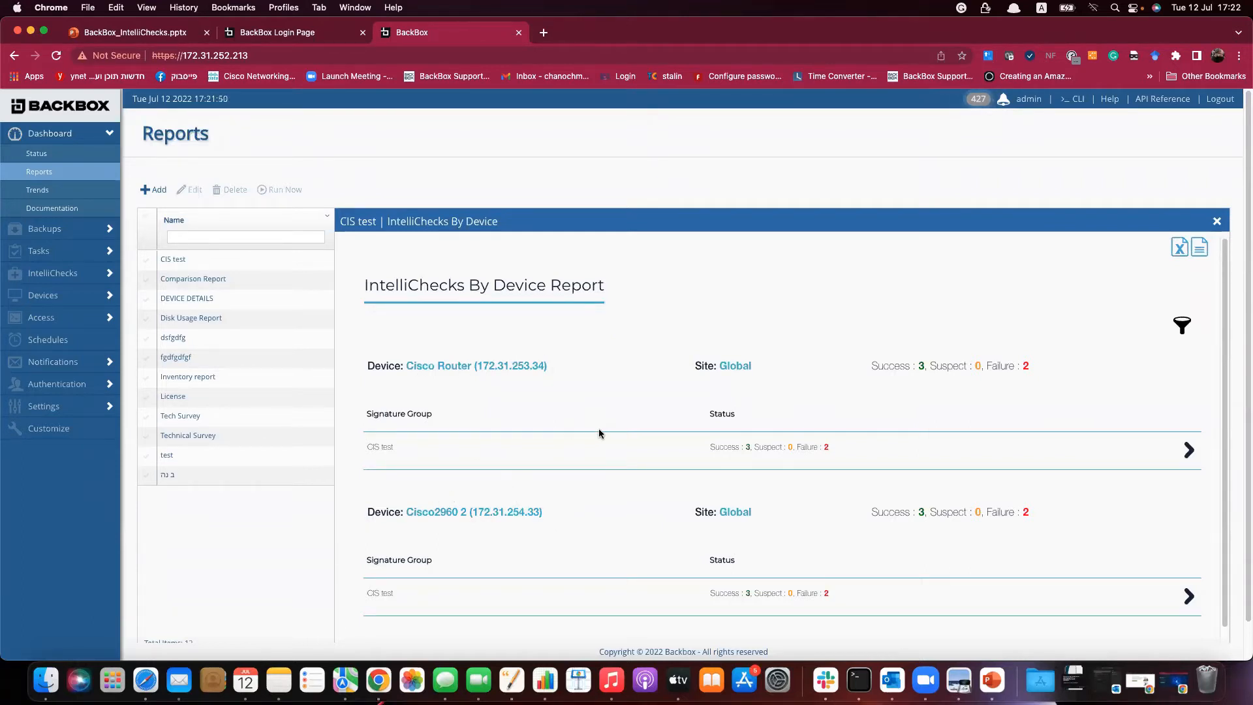
Expand the CIS test signature results under Cisco Router and Cisco2960 2.
click(1189, 449)
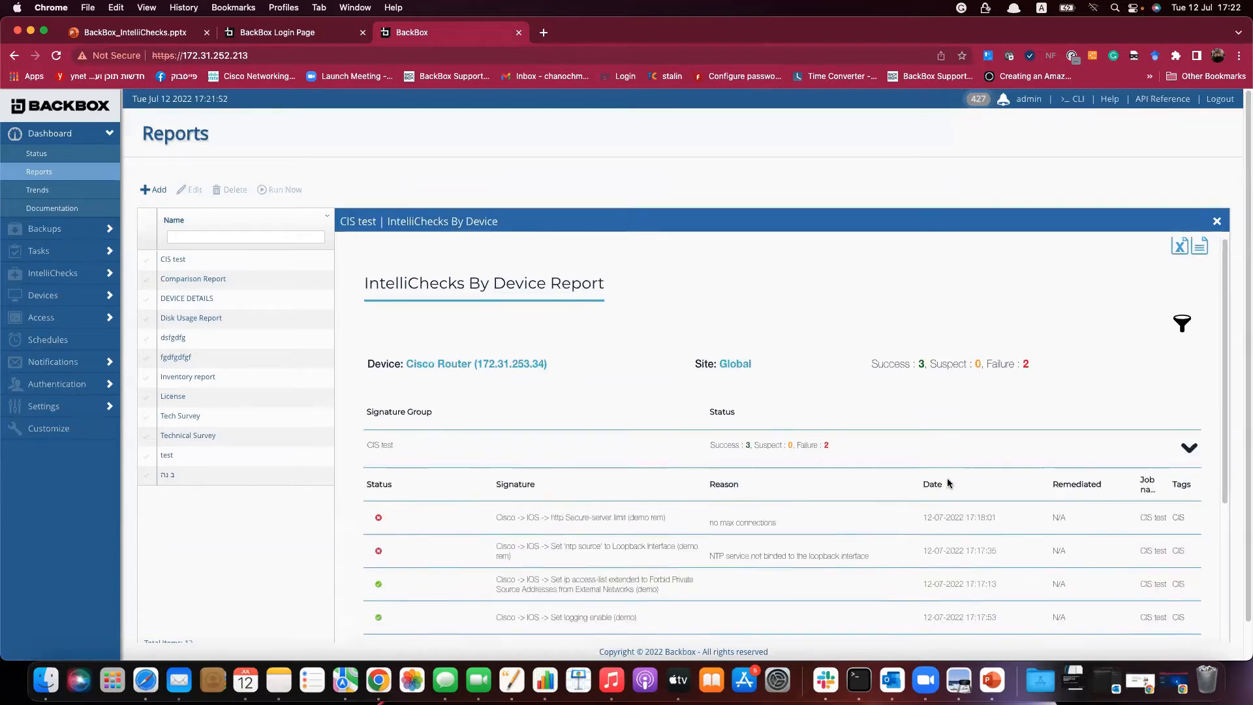
scroll(947, 479, down, 2)
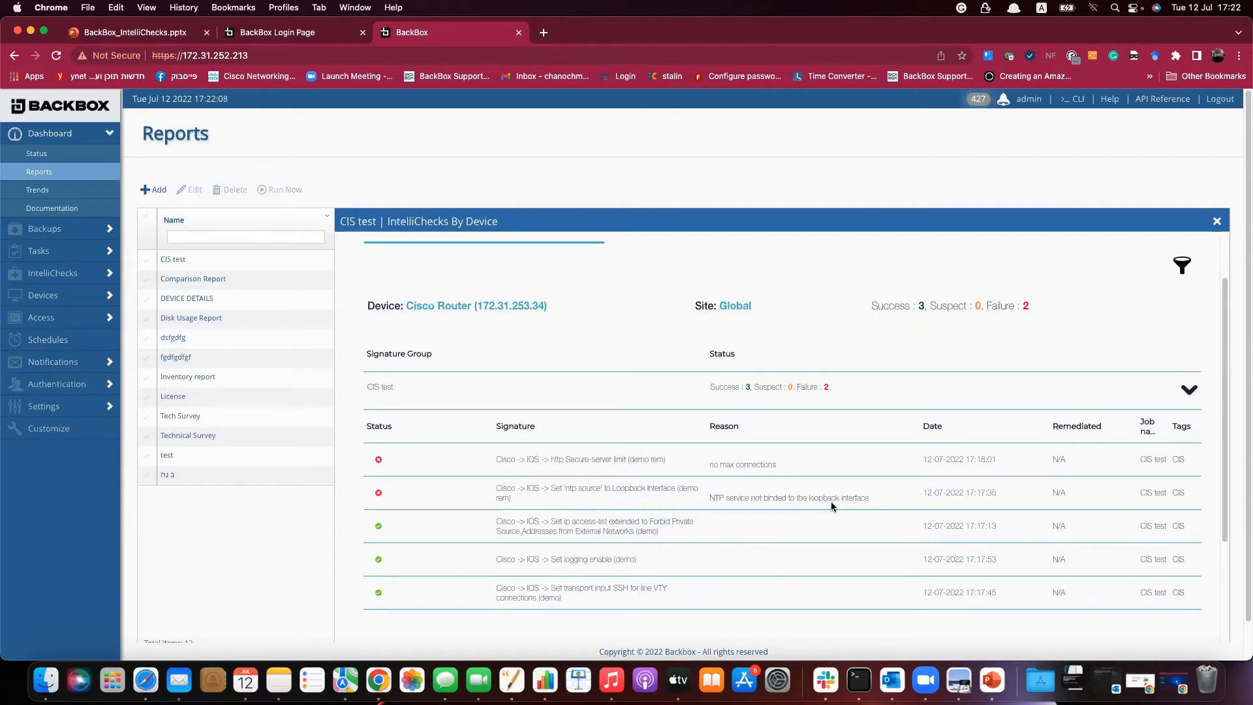
scroll(1110, 444, down, 5)
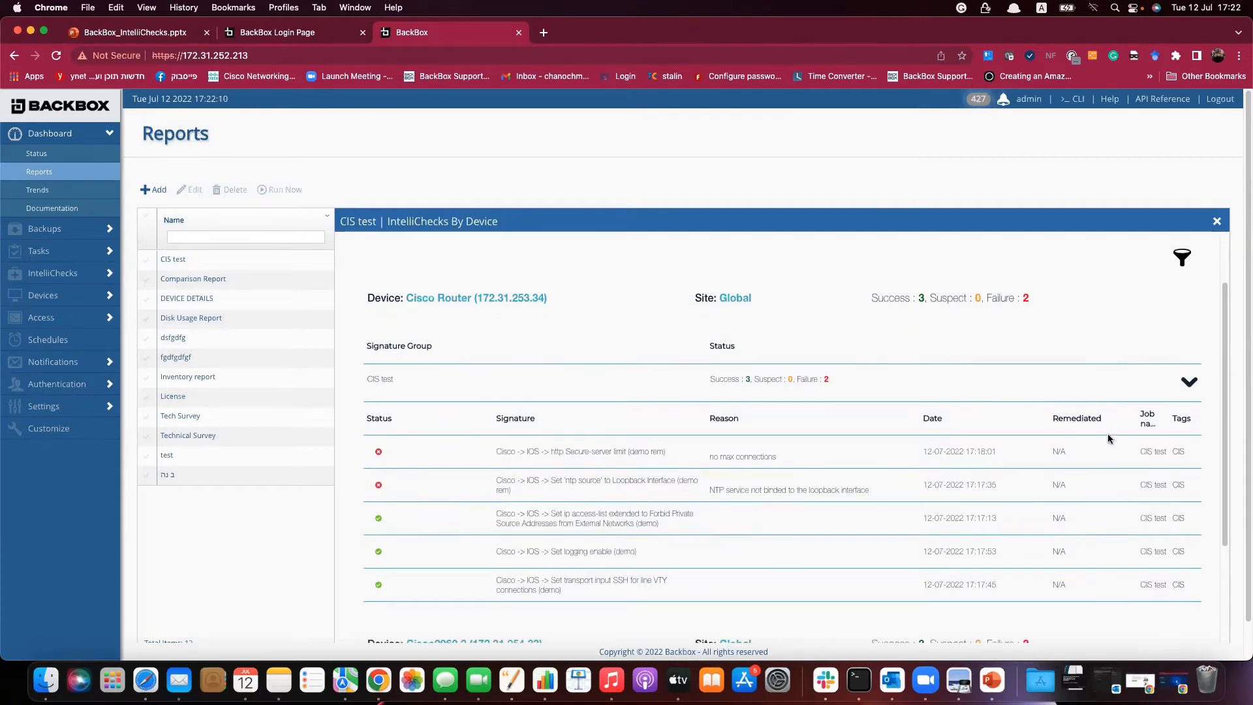
click(1189, 575)
scroll(914, 574, down, 3)
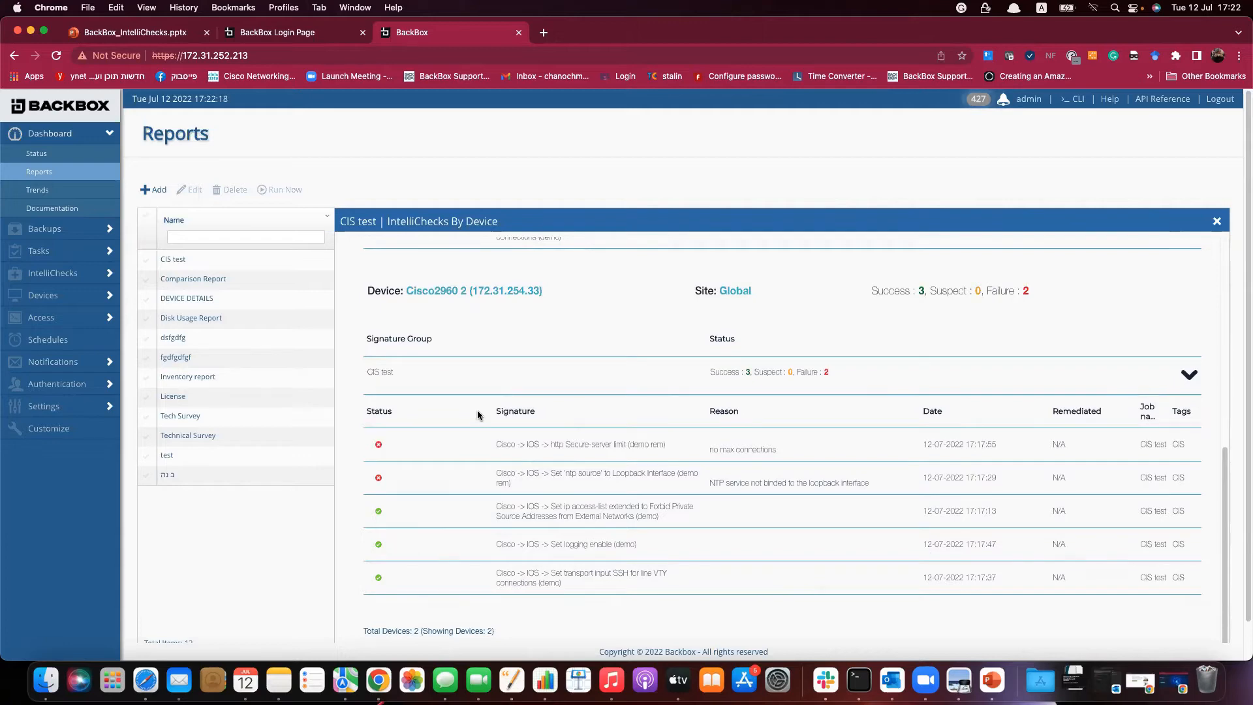
Change the CIS test report type to IntelliChecks By Signature, then save and run it.
click(1218, 221)
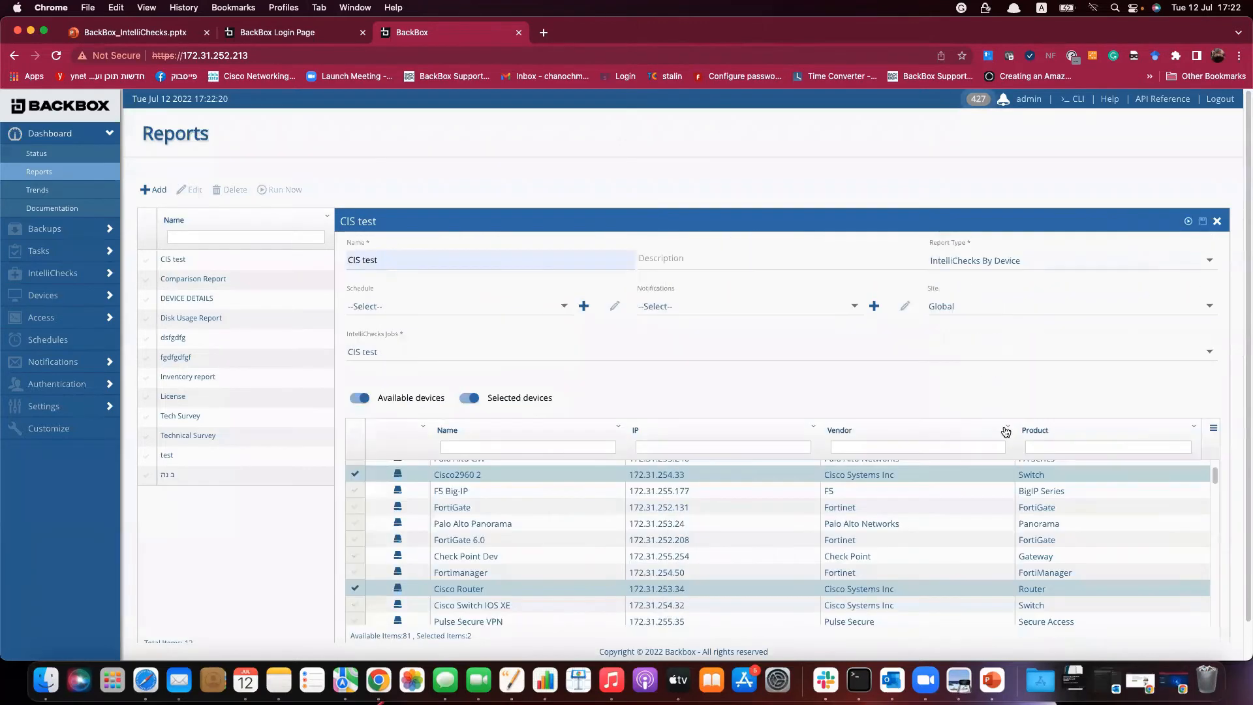
click(1006, 267)
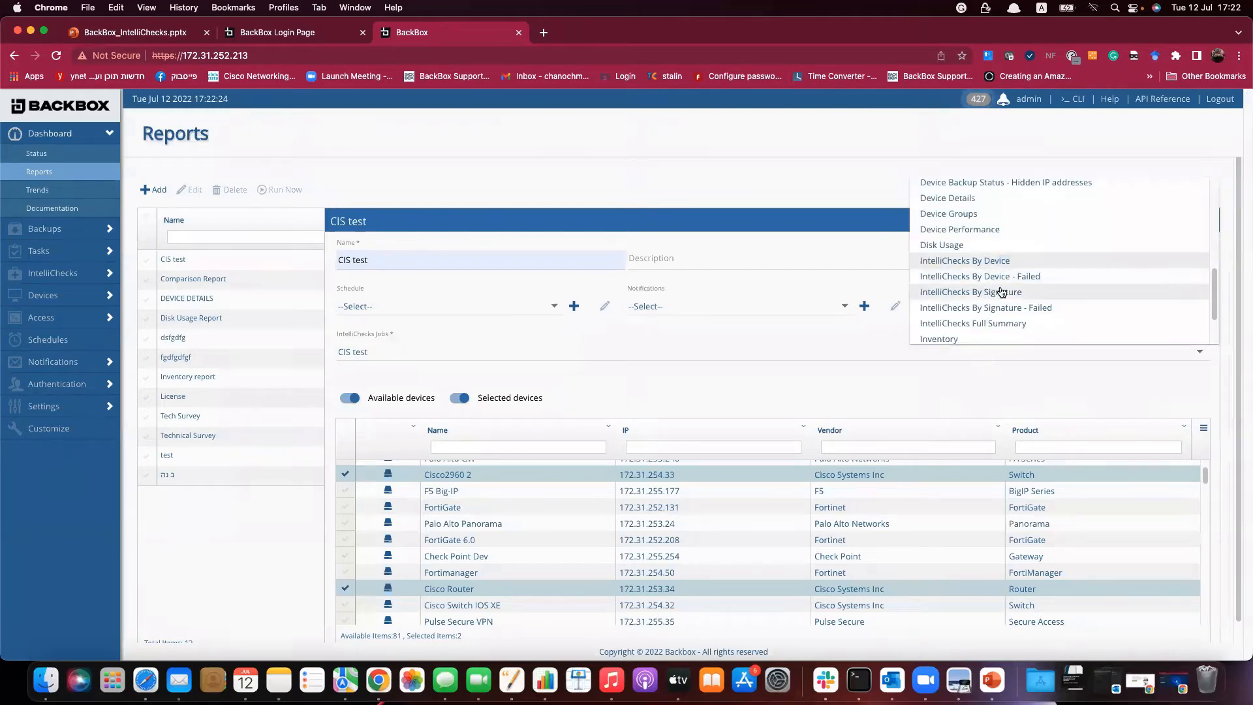
click(1001, 291)
click(1202, 222)
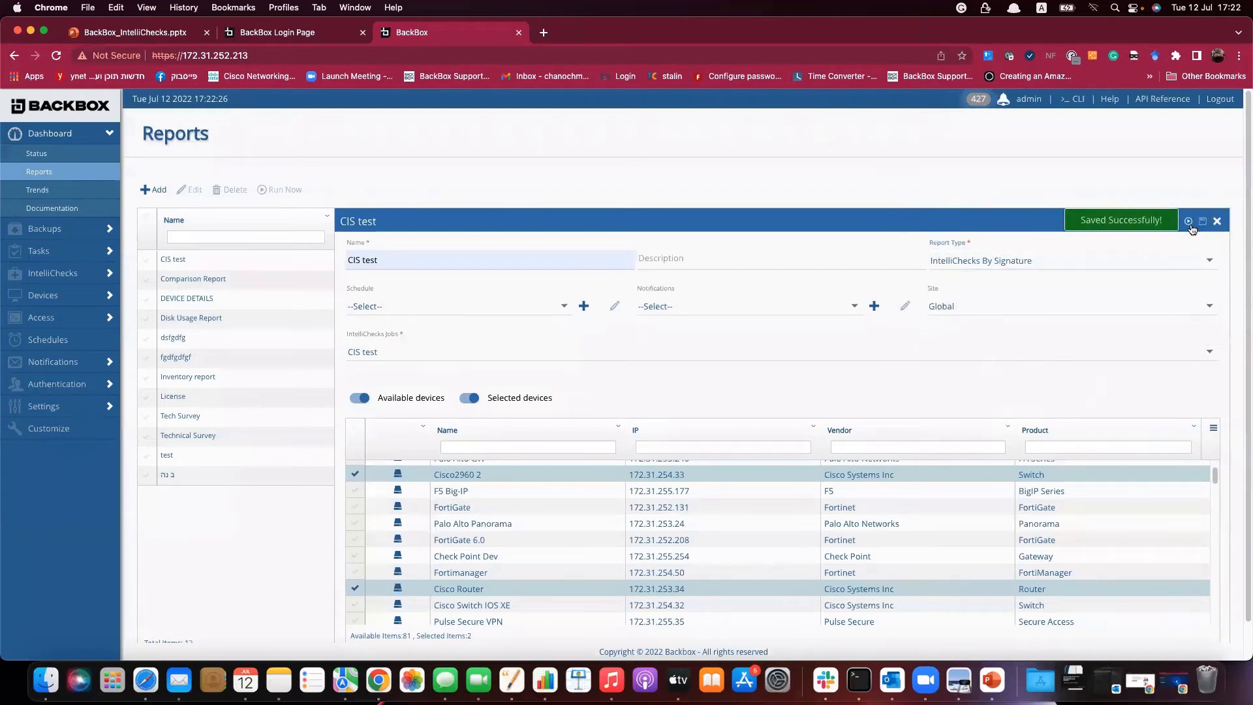
click(1189, 221)
Expand the SSH transport and http Secure-server limit signature rows, then close the output.
scroll(871, 547, down, 1)
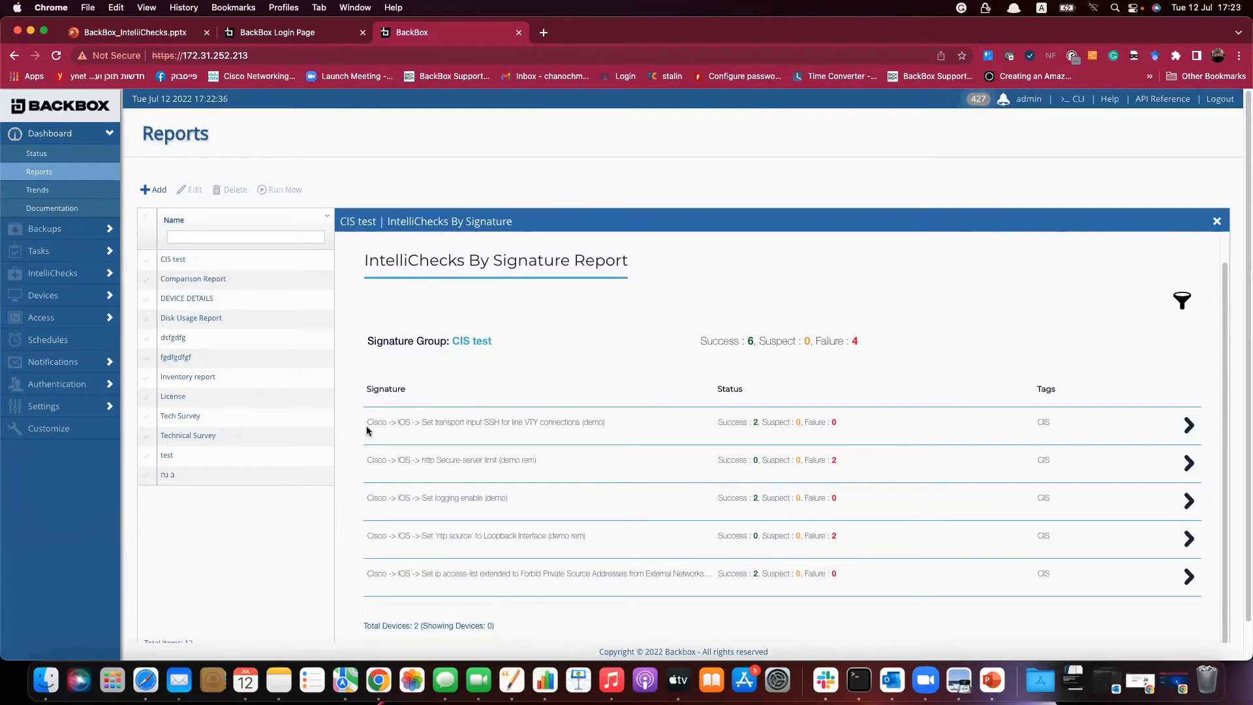
drag(366, 424, 631, 428)
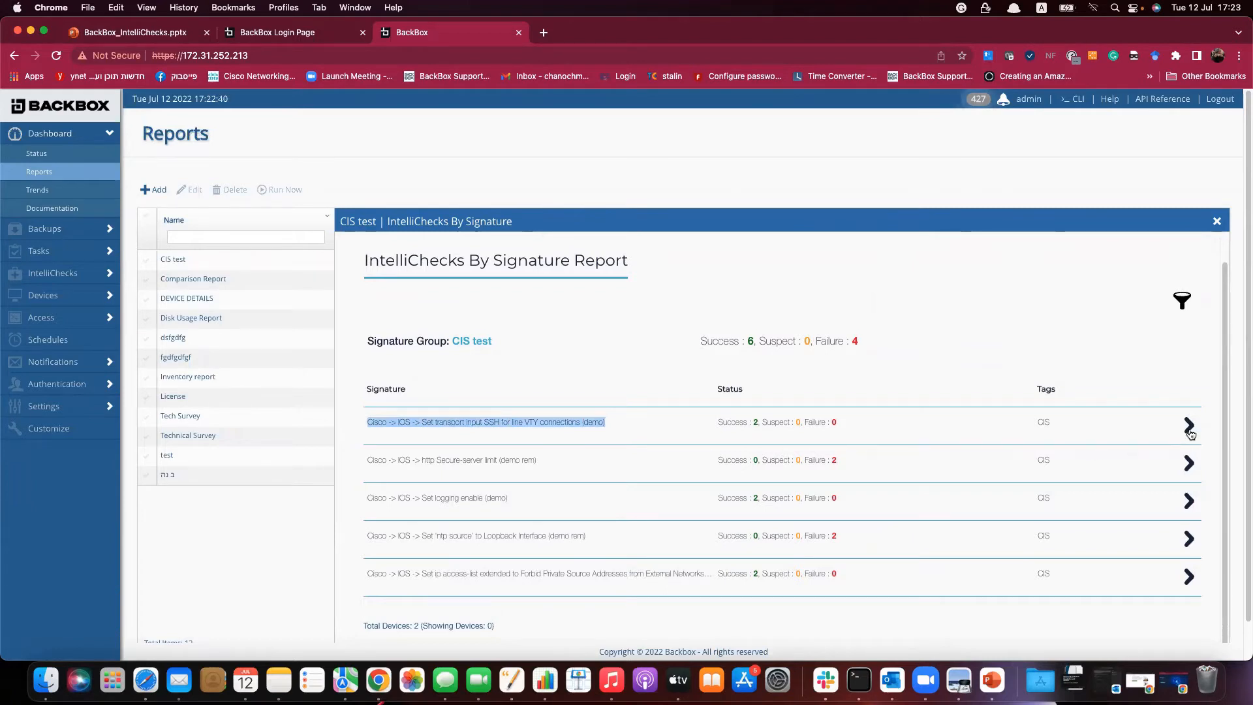
click(1190, 428)
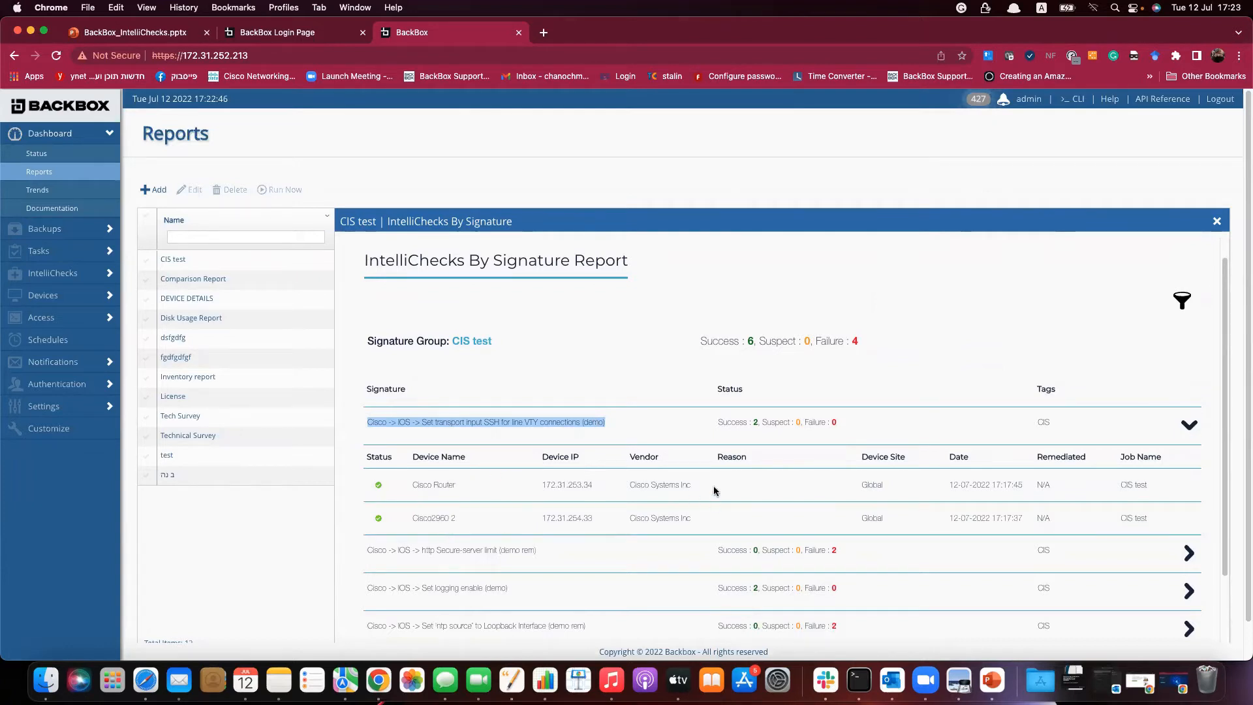
click(1189, 554)
scroll(1158, 553, down, 1)
scroll(1153, 553, down, 5)
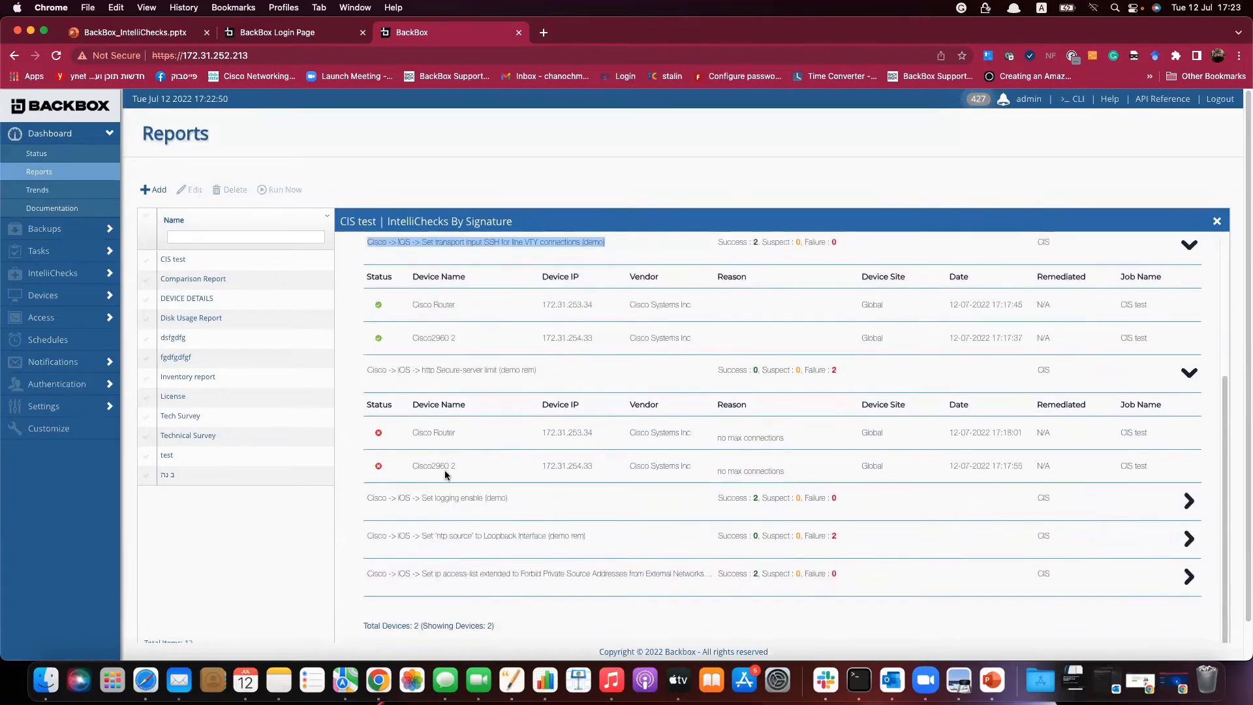
click(1216, 221)
Change the report type to IntelliChecks By Device - Failed, then save and run it.
click(1117, 266)
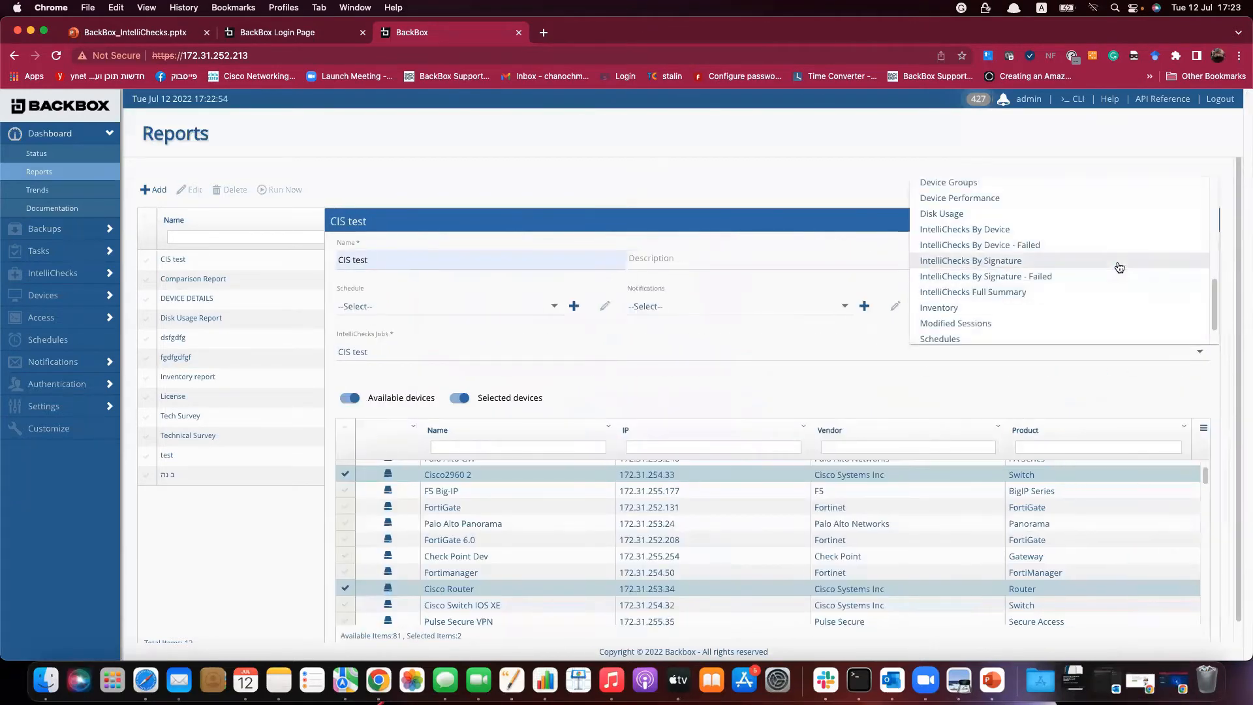
click(1058, 252)
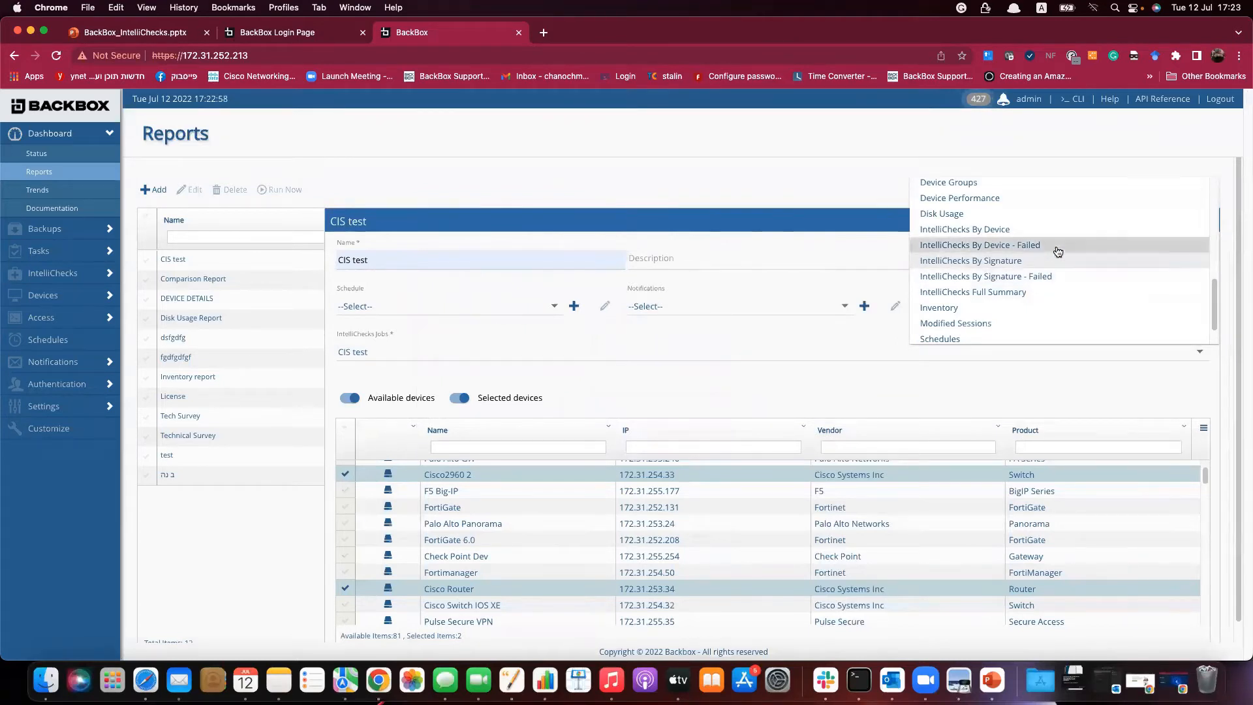
click(1203, 224)
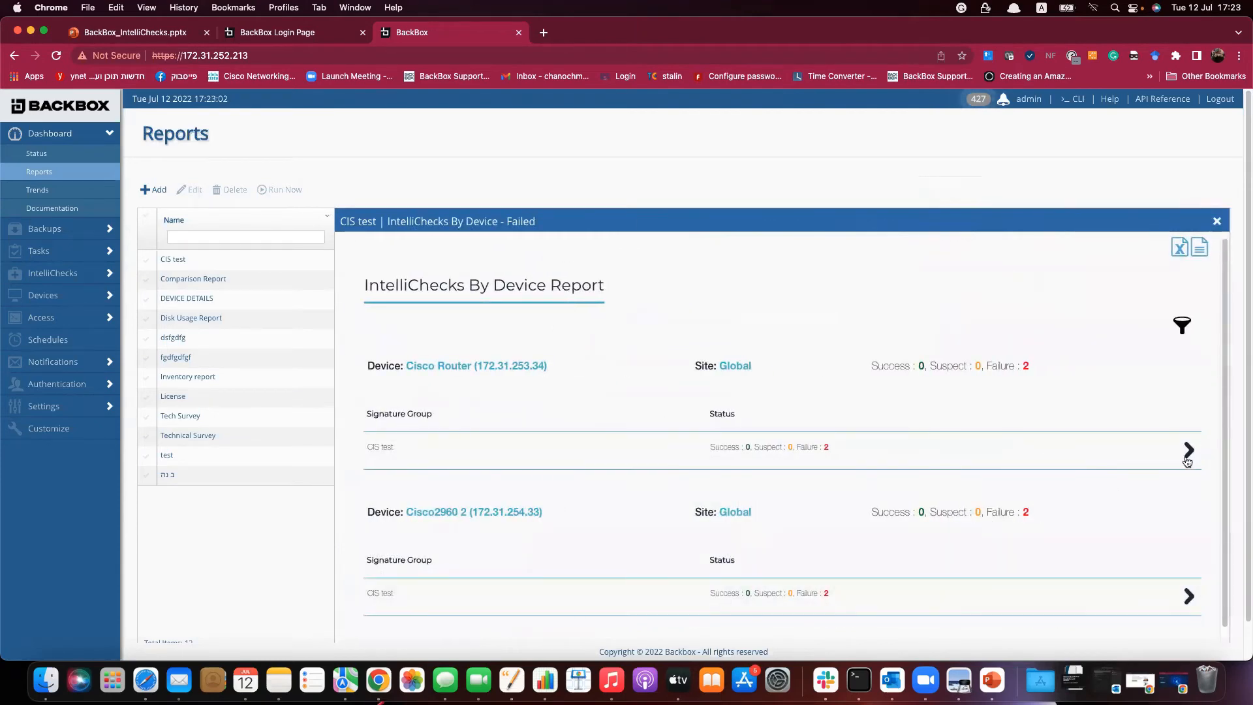
Review Cisco Router's failed results, download the report, and close the viewer and settings.
click(1190, 454)
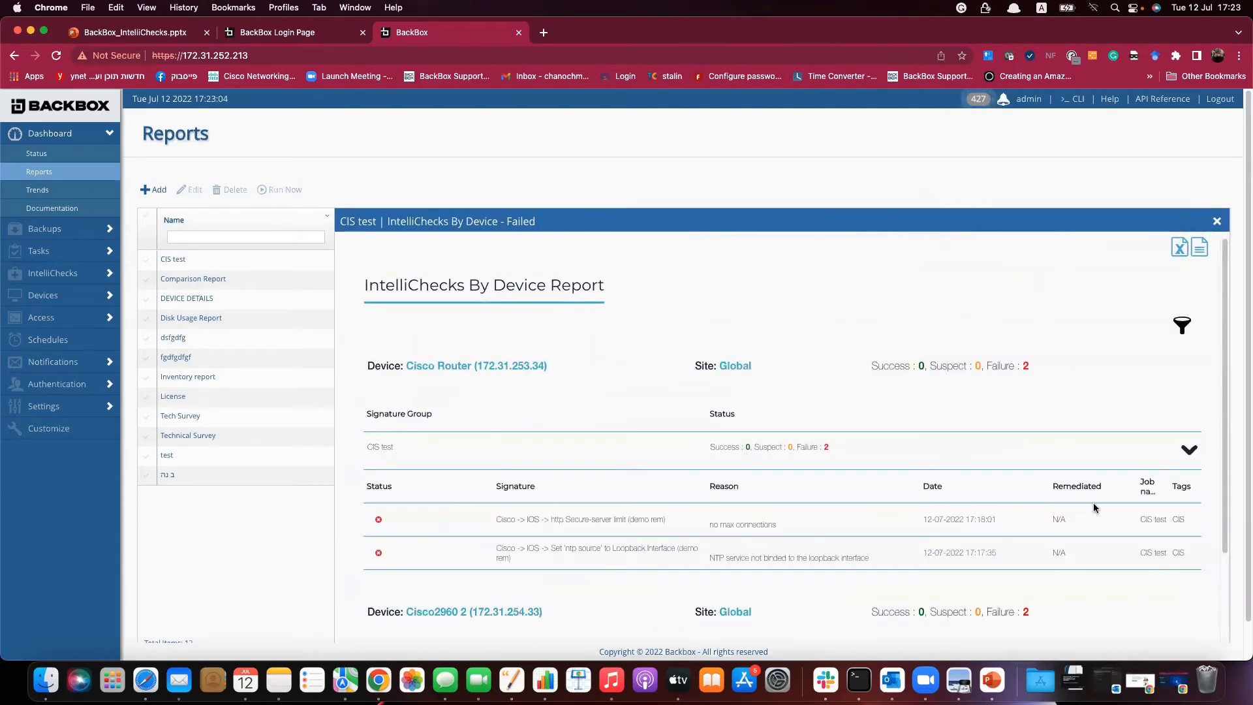
scroll(1040, 551, down, 2)
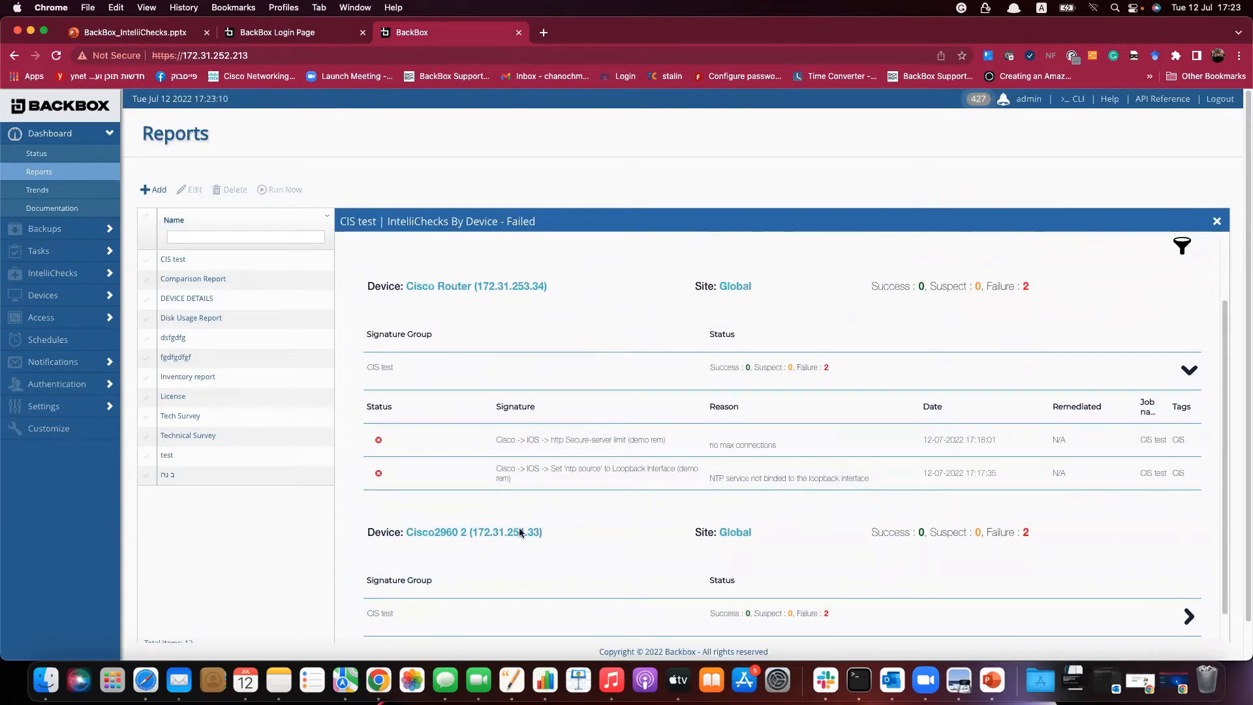
scroll(522, 522, down, 1)
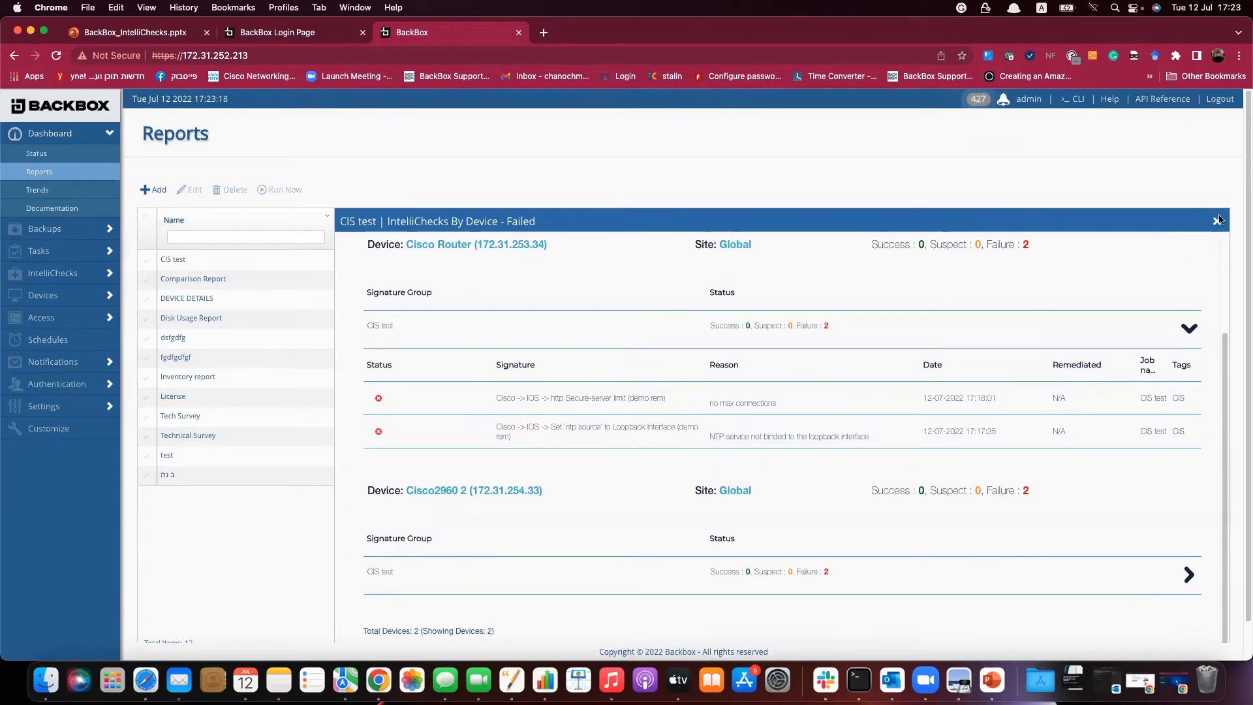
scroll(1156, 320, up, 3)
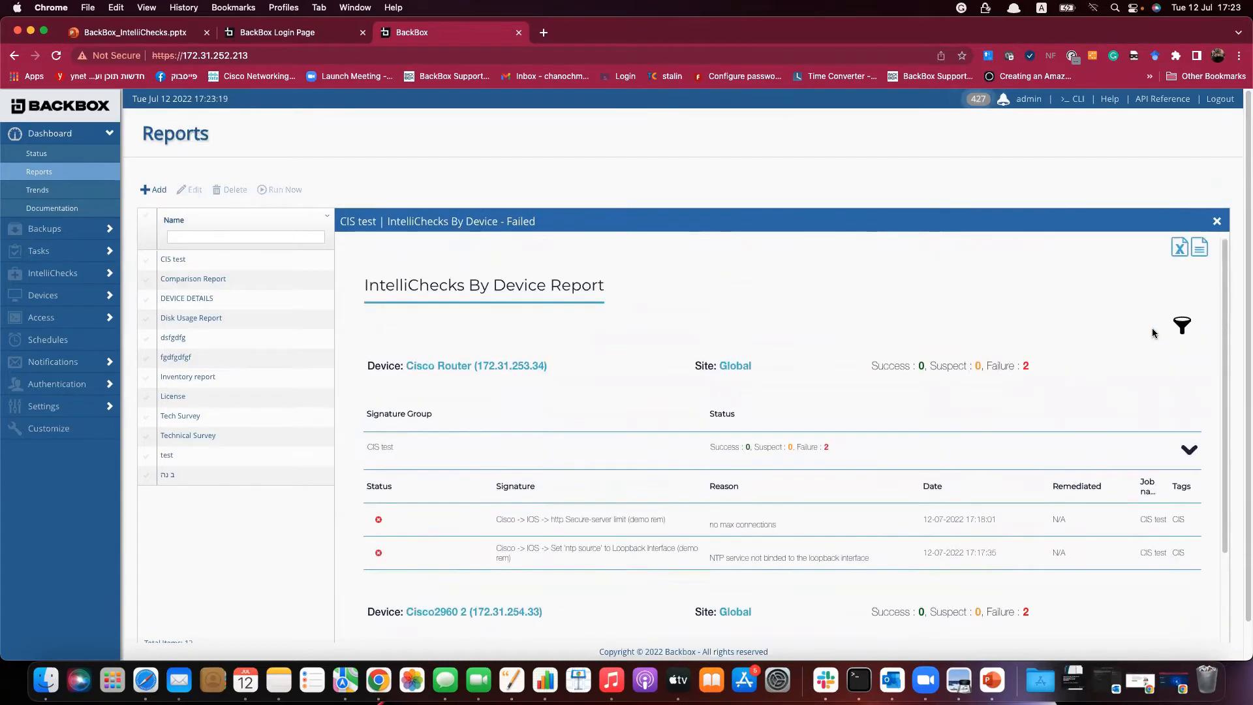
click(1201, 252)
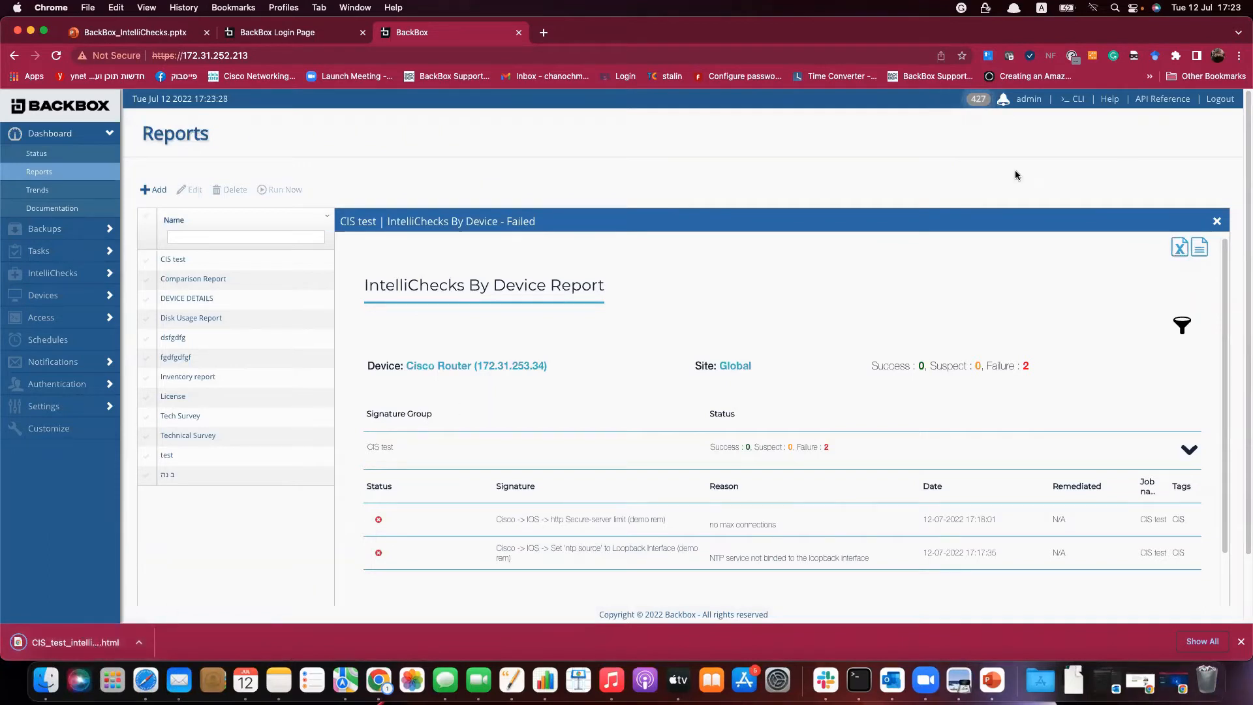
click(1217, 222)
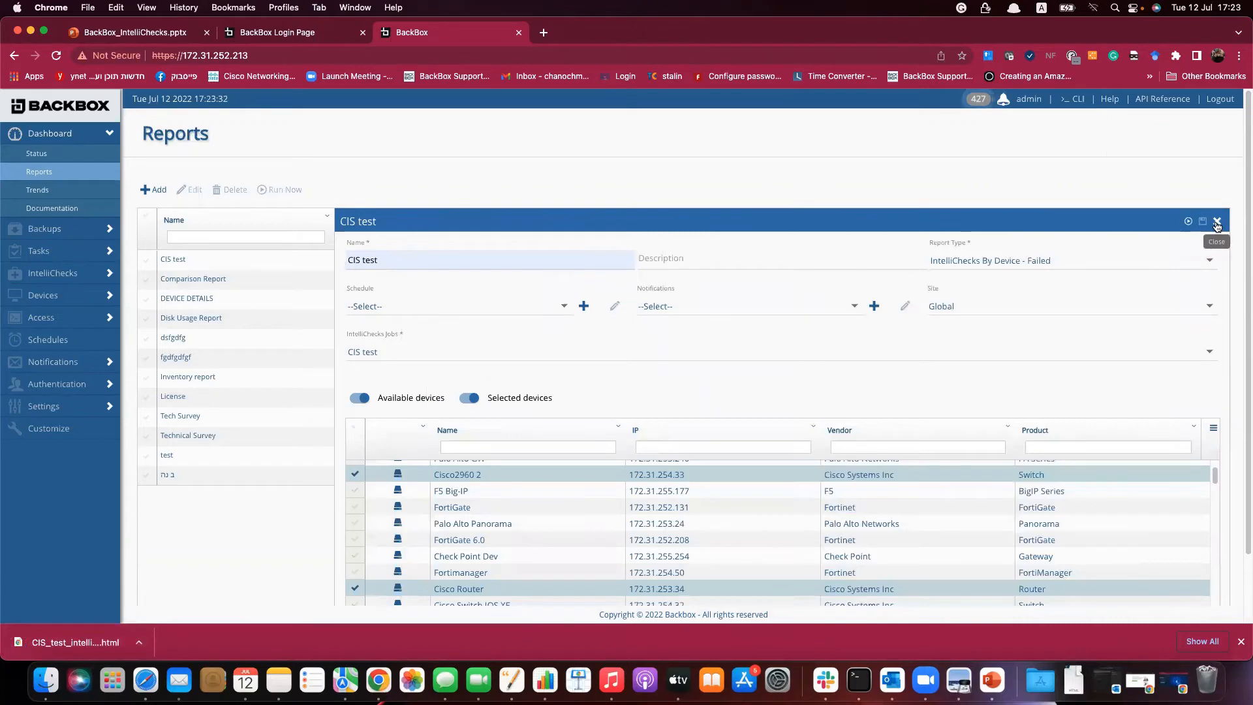
click(1217, 223)
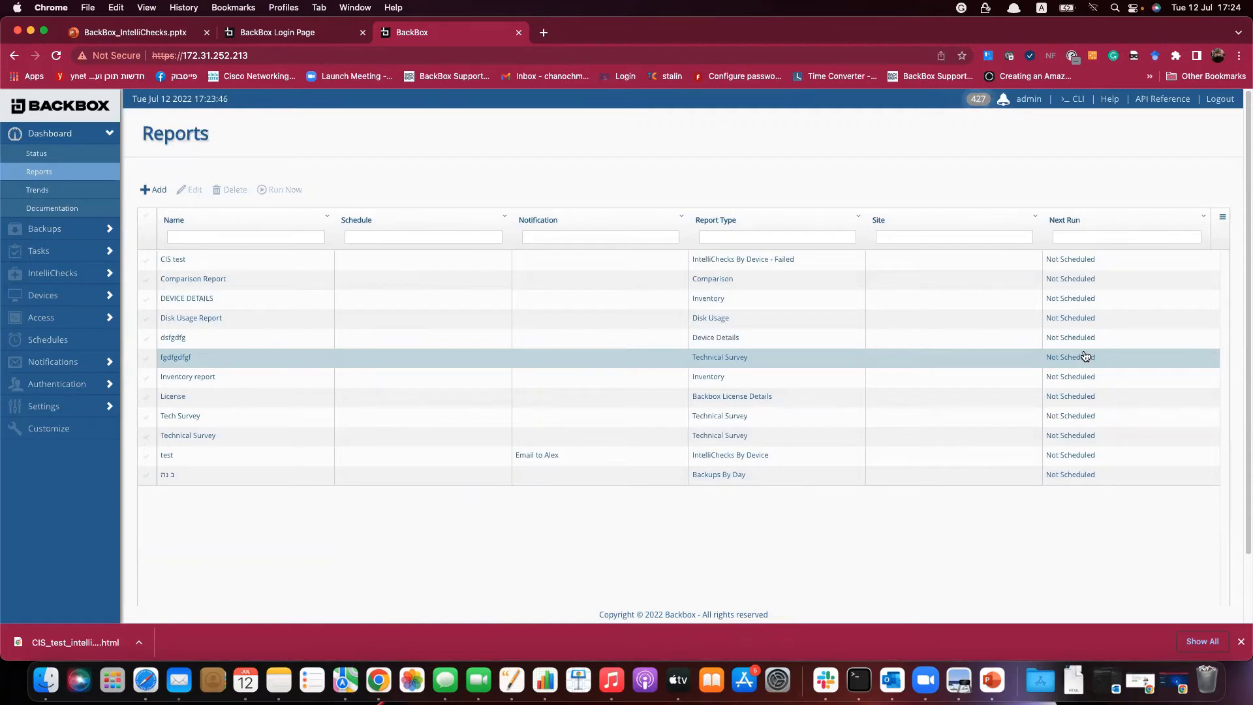
Start a new IntelliChecks group named 'CIS remediation'.
click(36, 279)
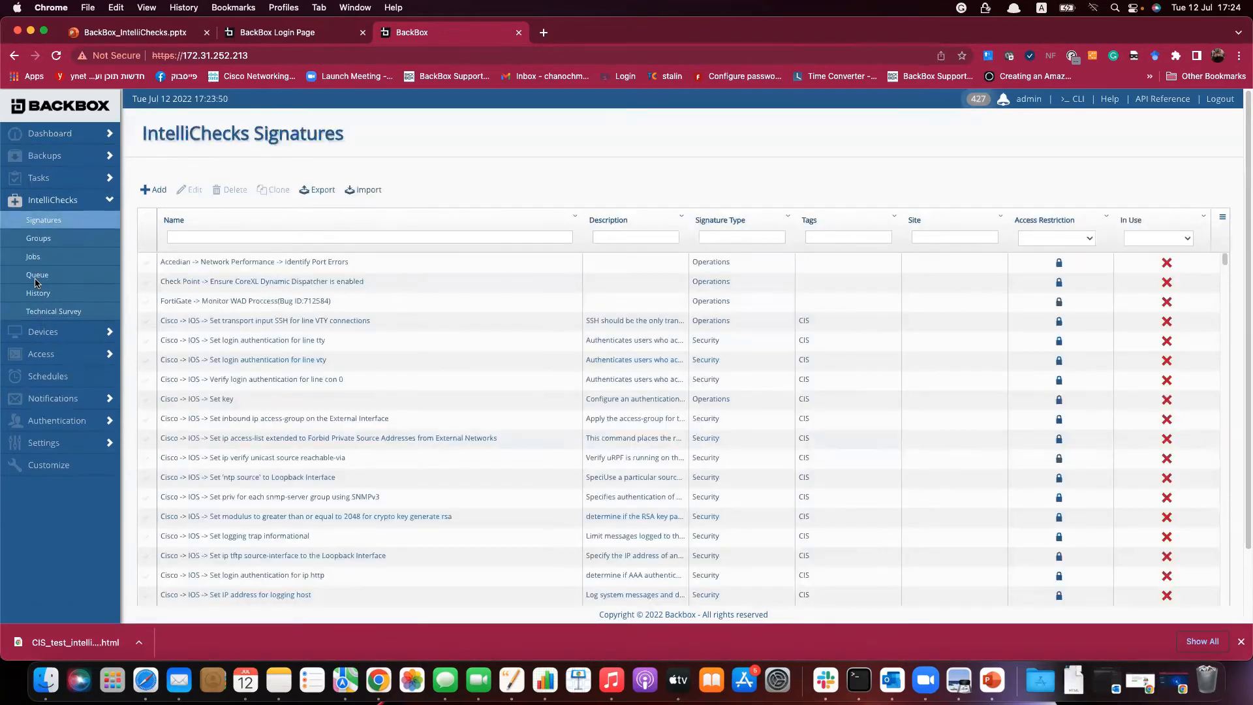
click(39, 239)
click(156, 194)
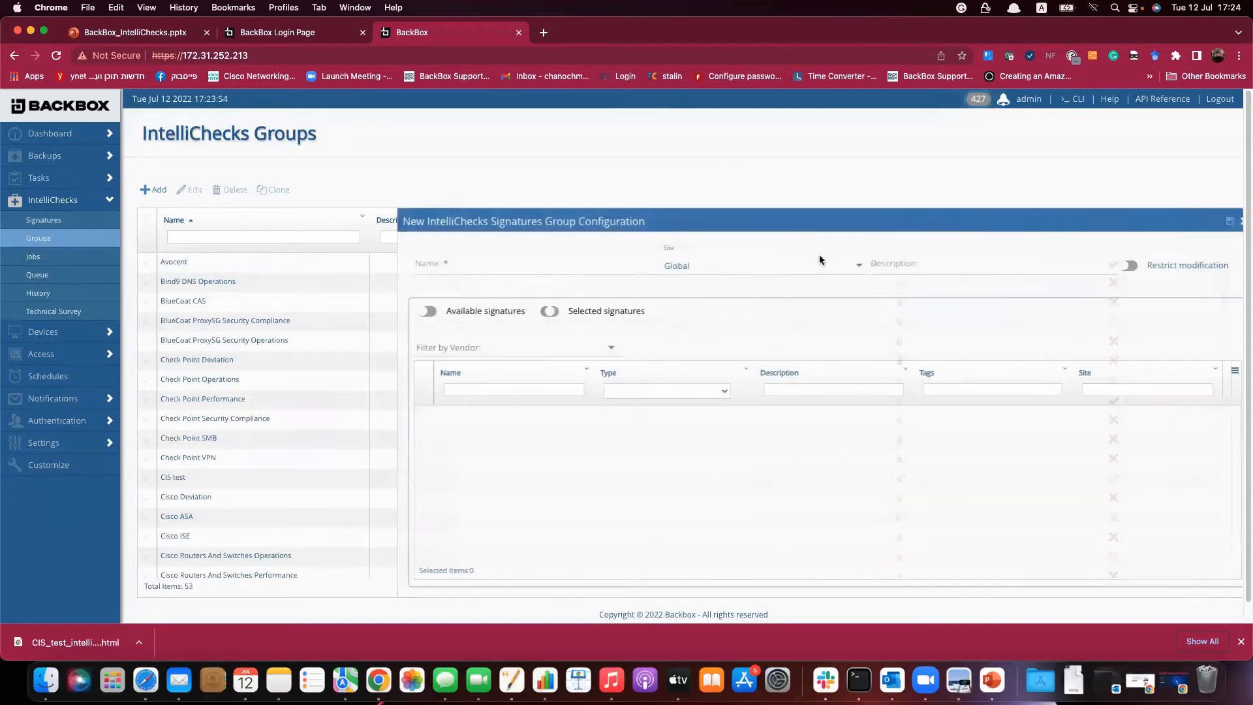
text(CIS remediation)
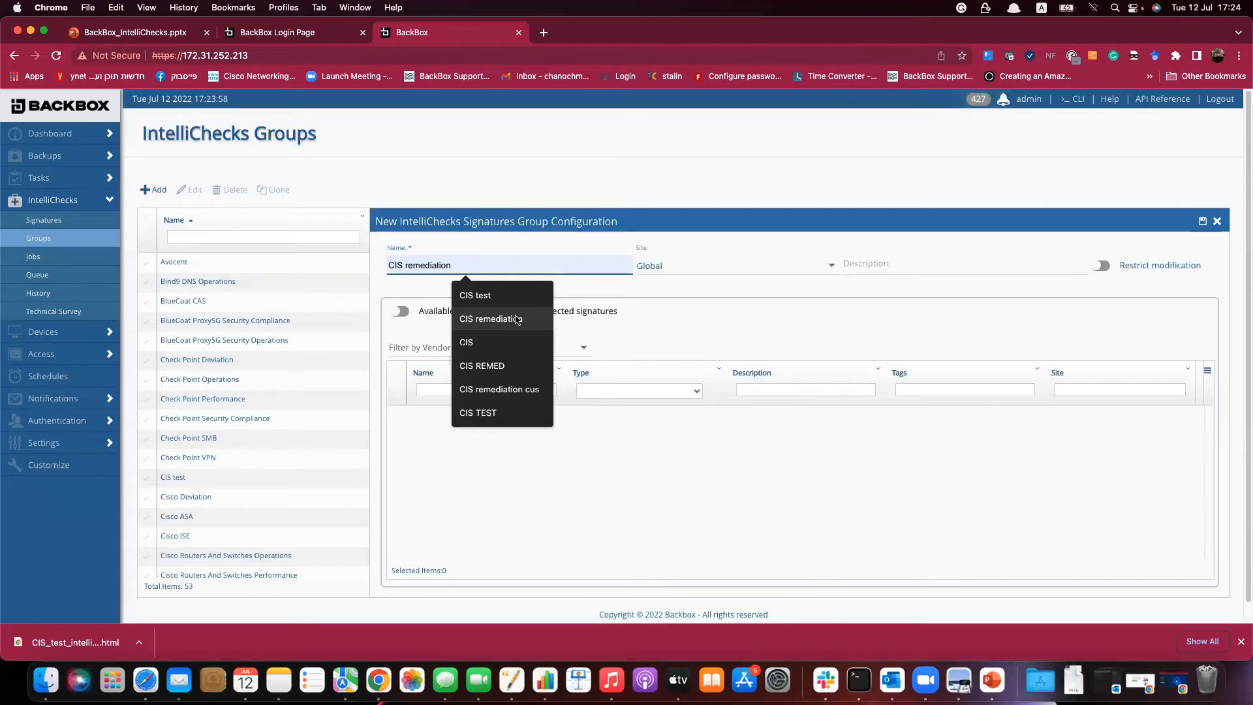
click(516, 318)
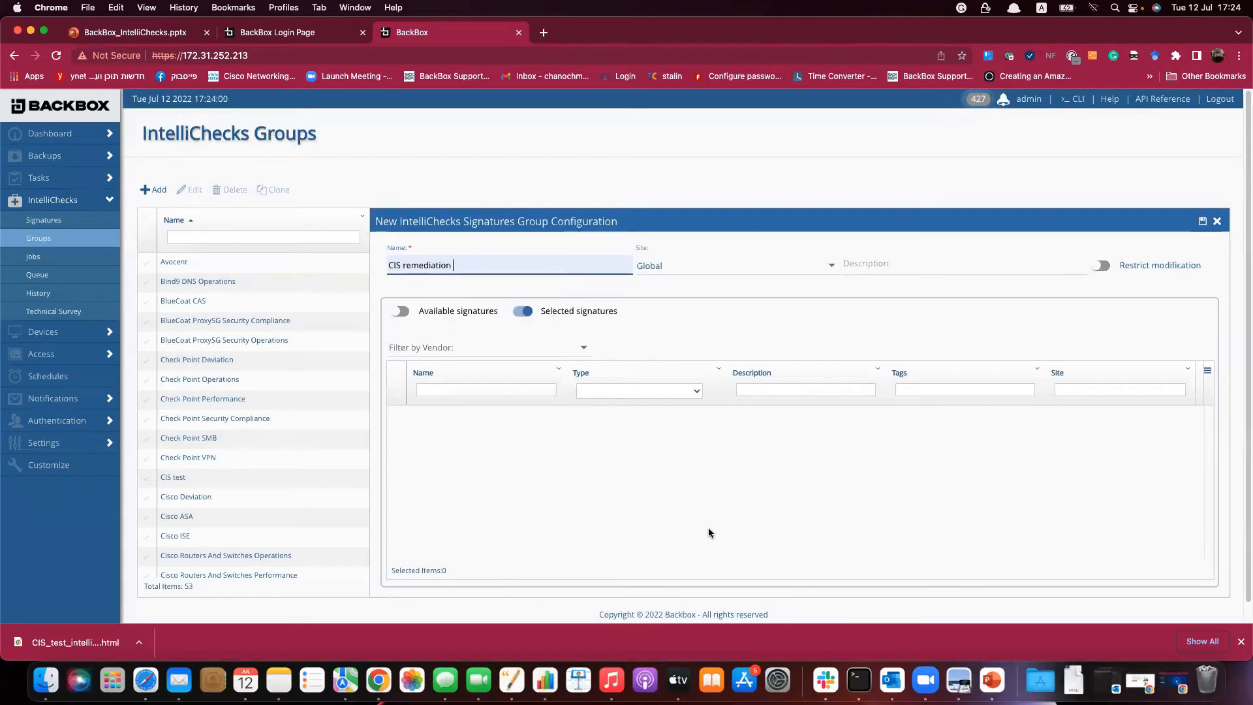
Filter signatures by 'demo rem', add the 'ntp source' to Loopback signature, and save the group.
click(440, 323)
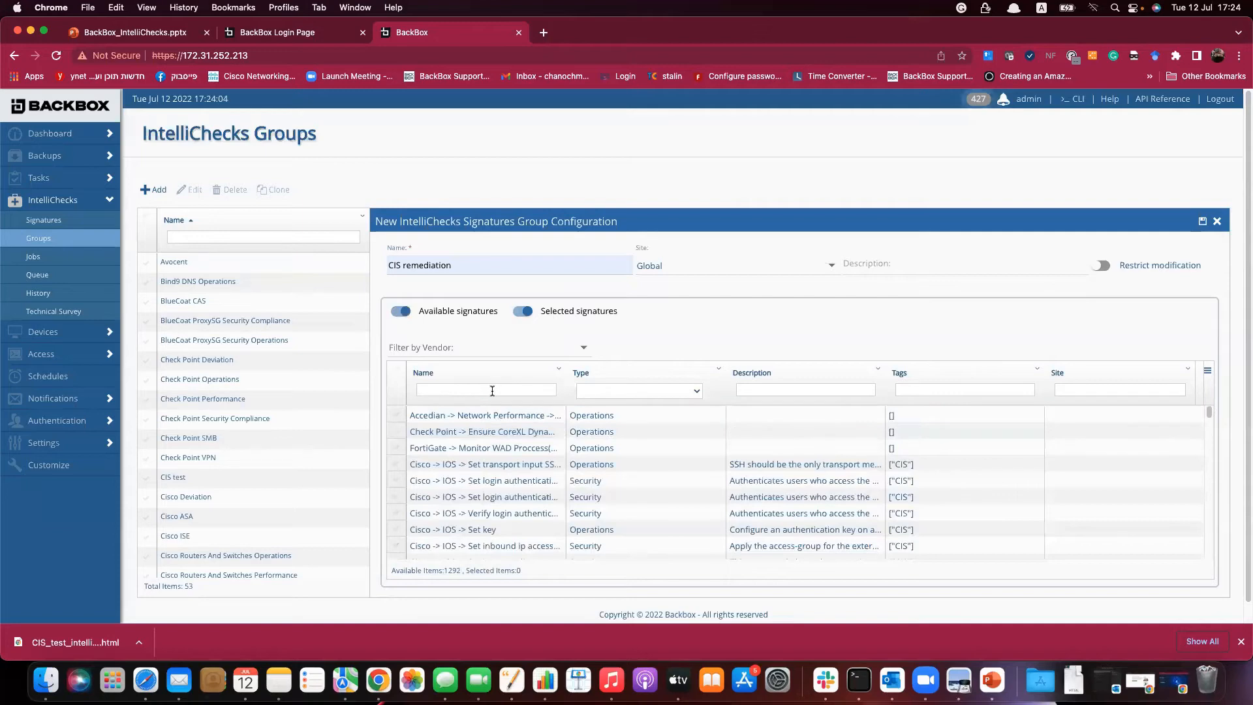
text(r)
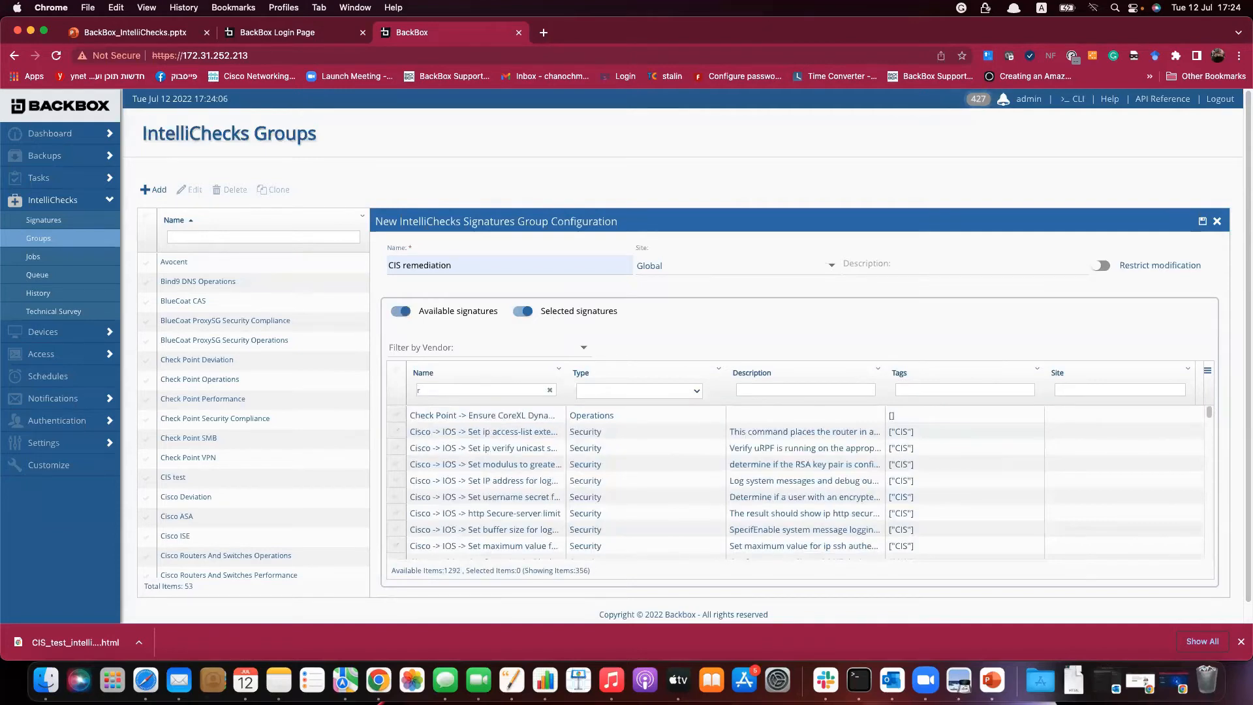
text(em)
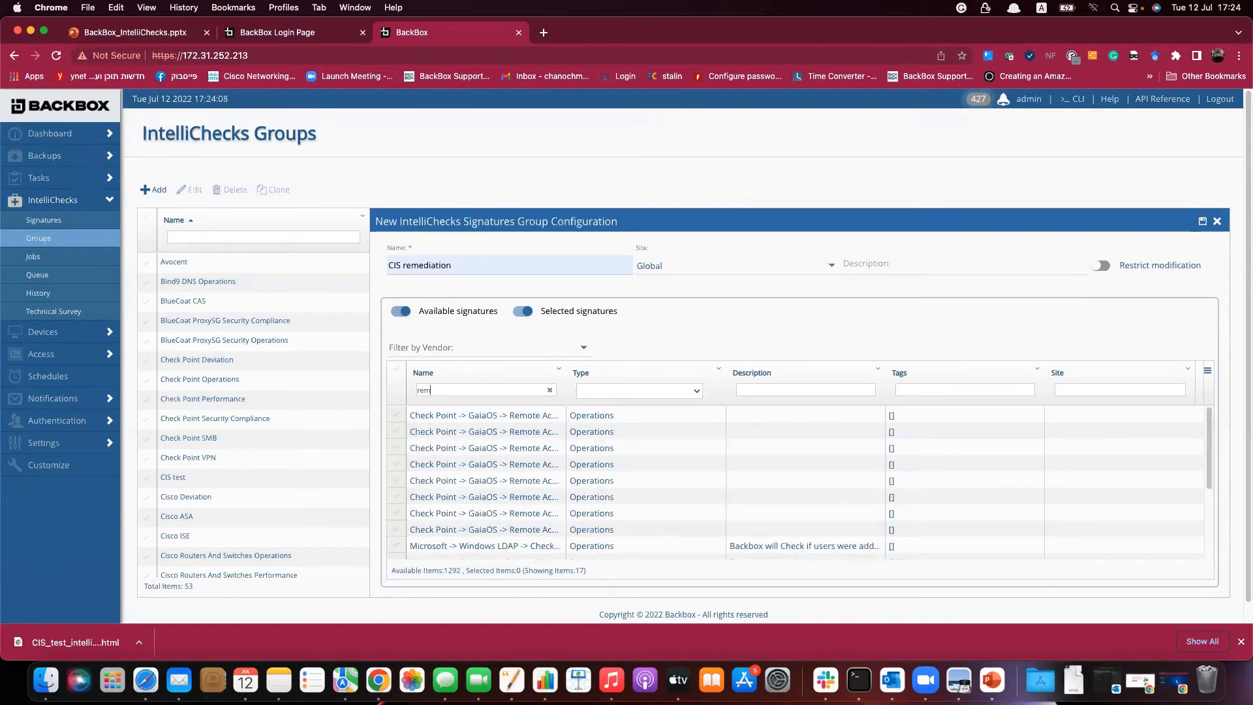
key(BackSpace)
key(BackSpace)
text(cisc)
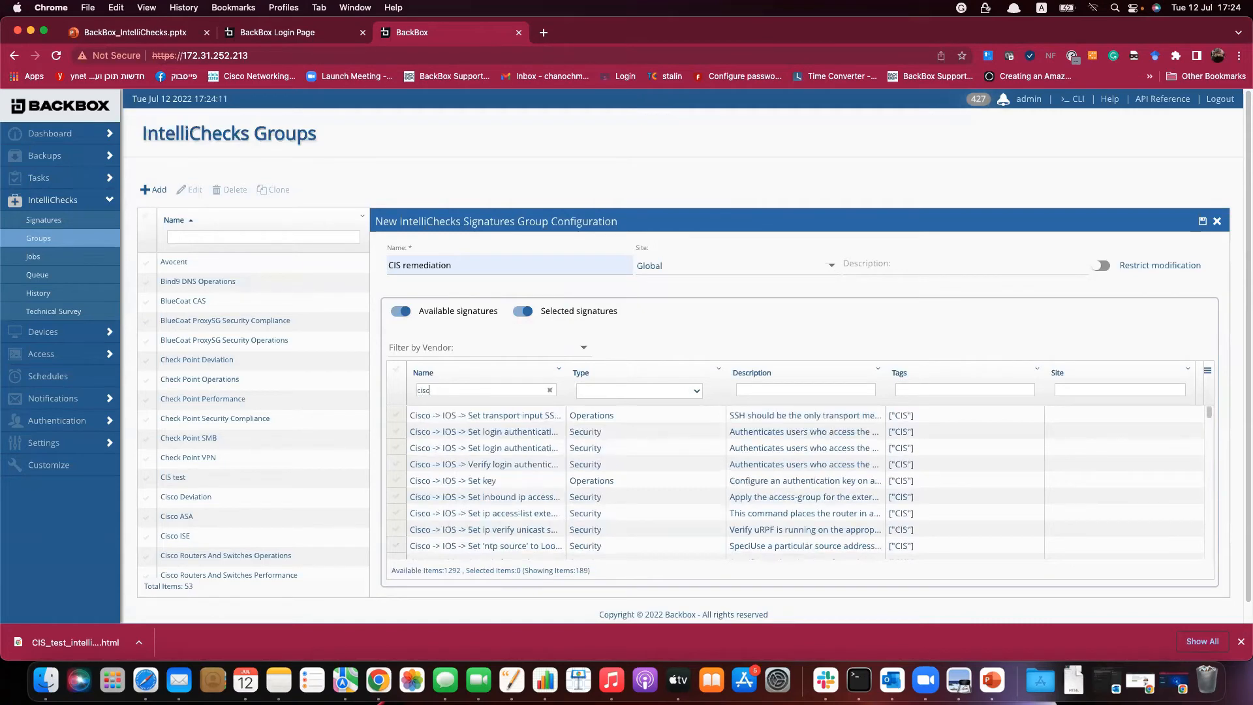
key(BackSpace)
text(emo)
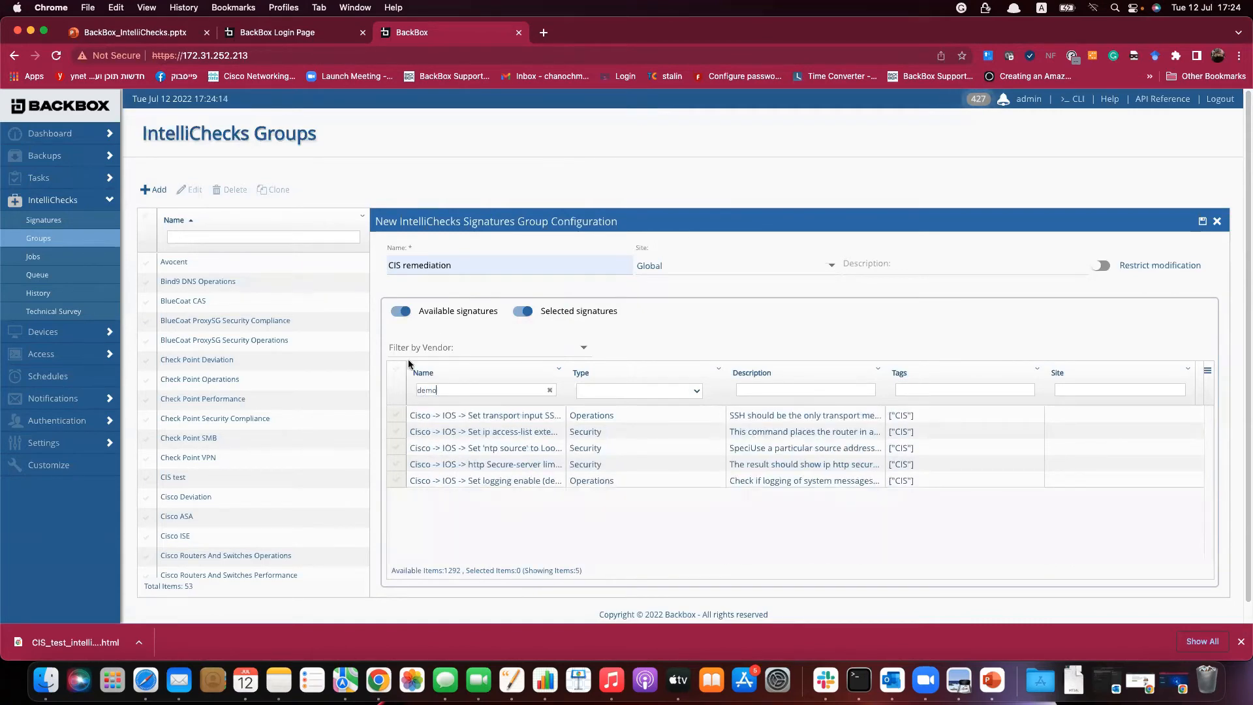
text( rem)
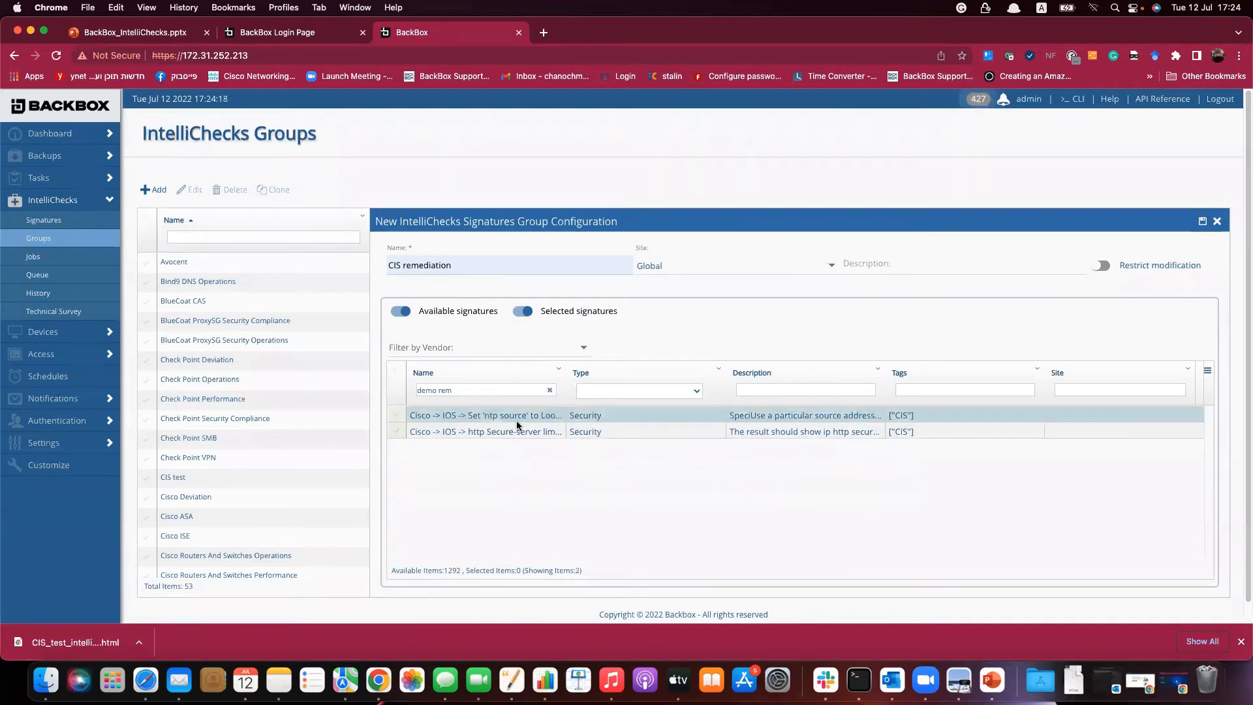
click(396, 415)
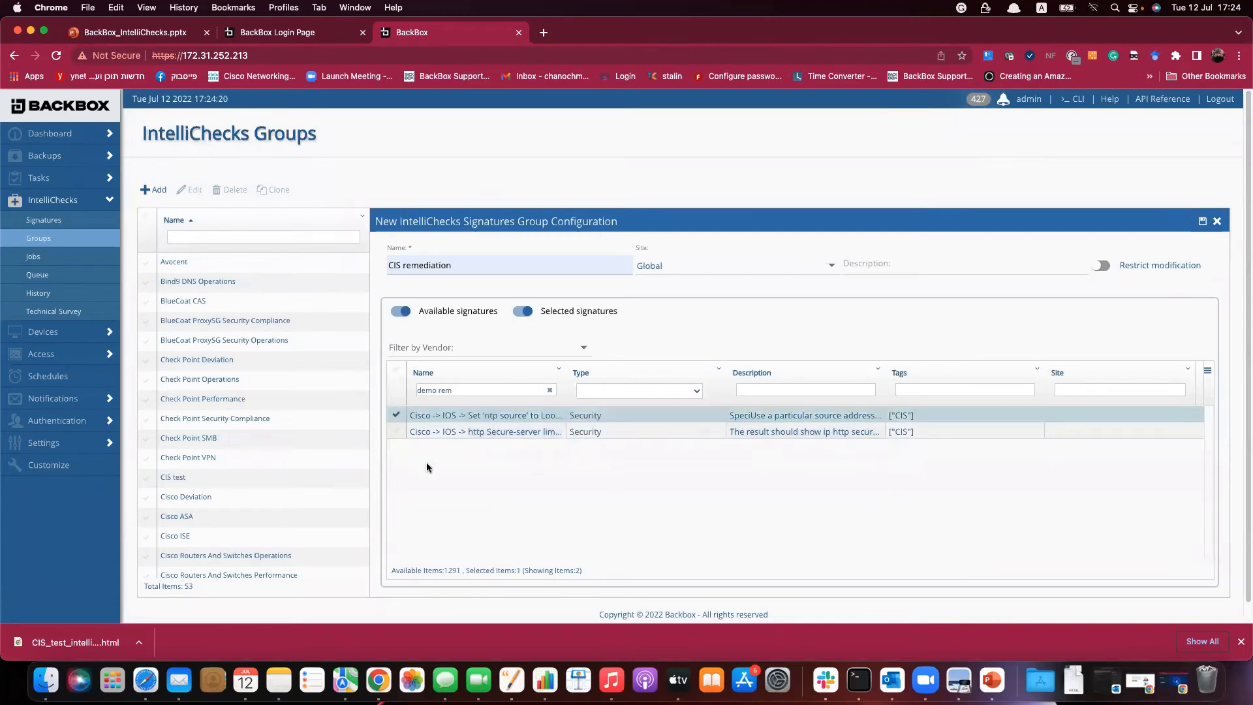
click(1205, 223)
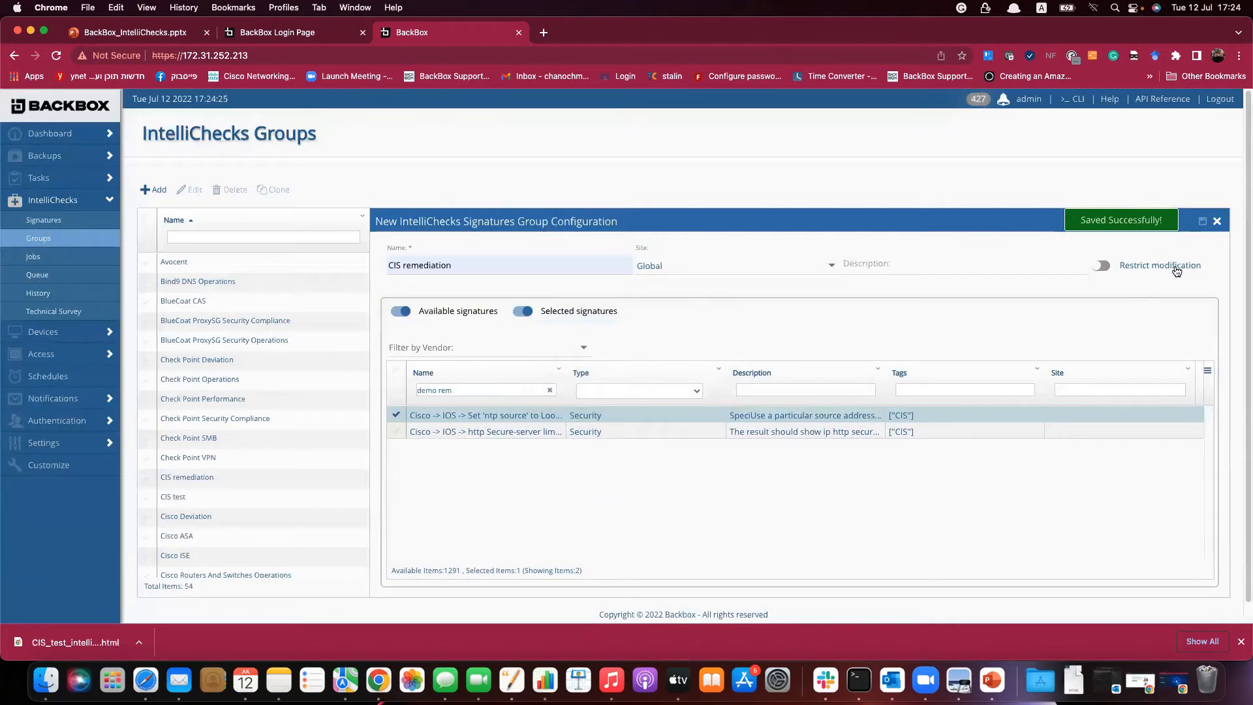
click(1217, 221)
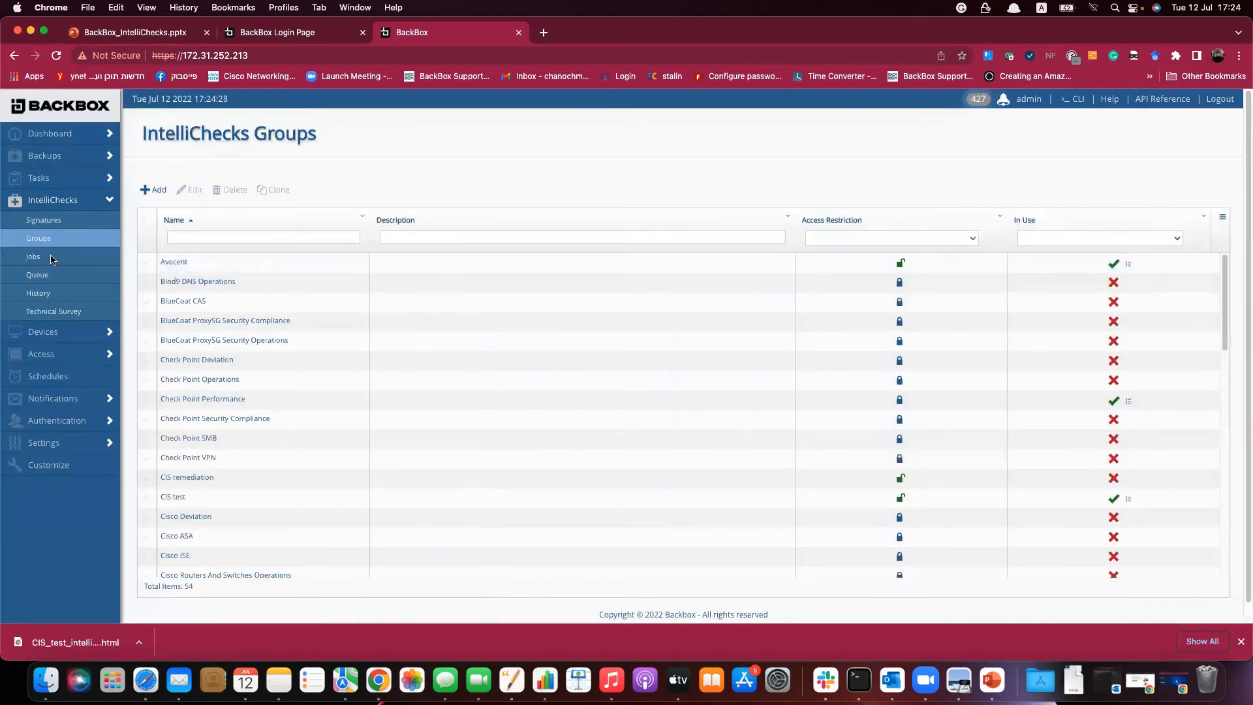
Start a new IntelliChecks job named 'CIS remediation' using the CIS remediation group.
click(34, 257)
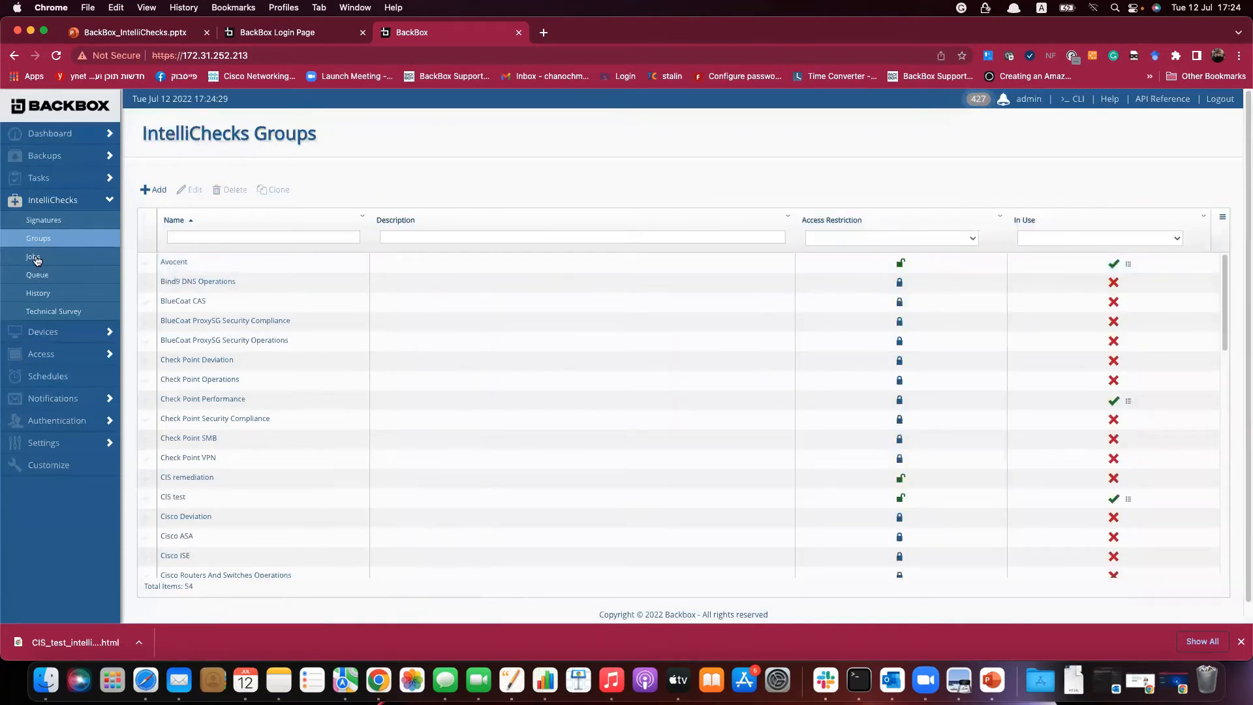
click(154, 190)
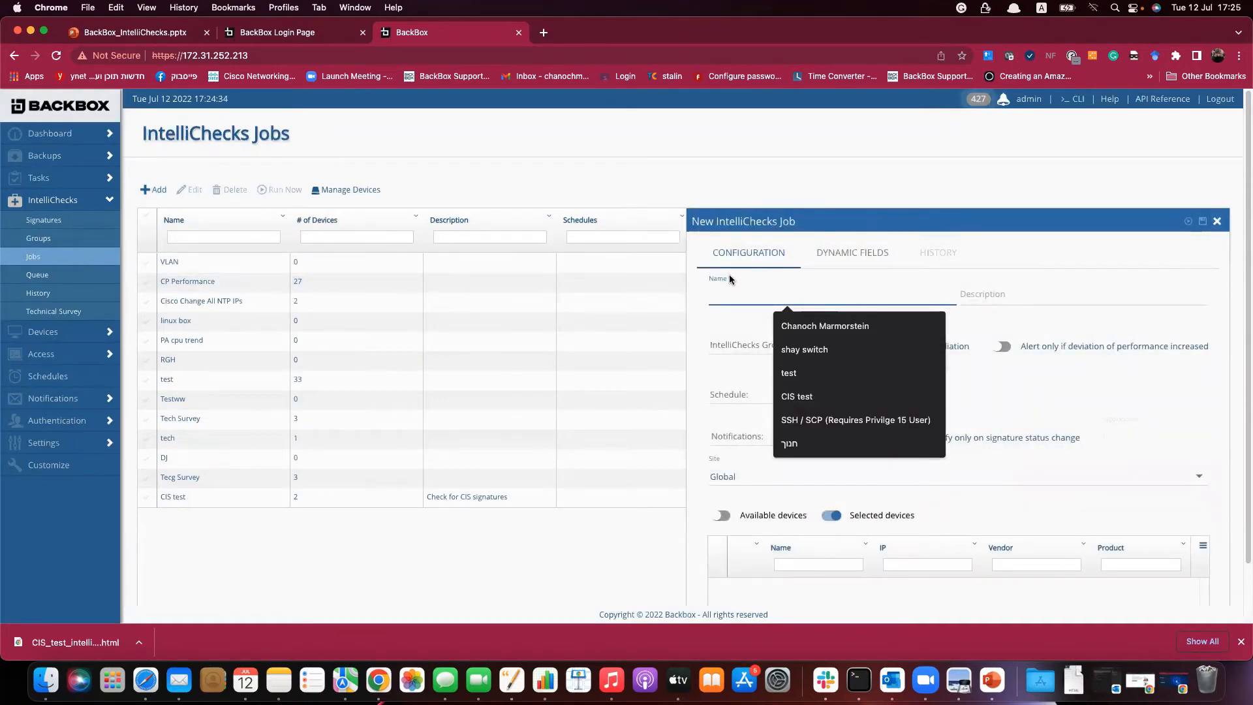
text(CIS remediation)
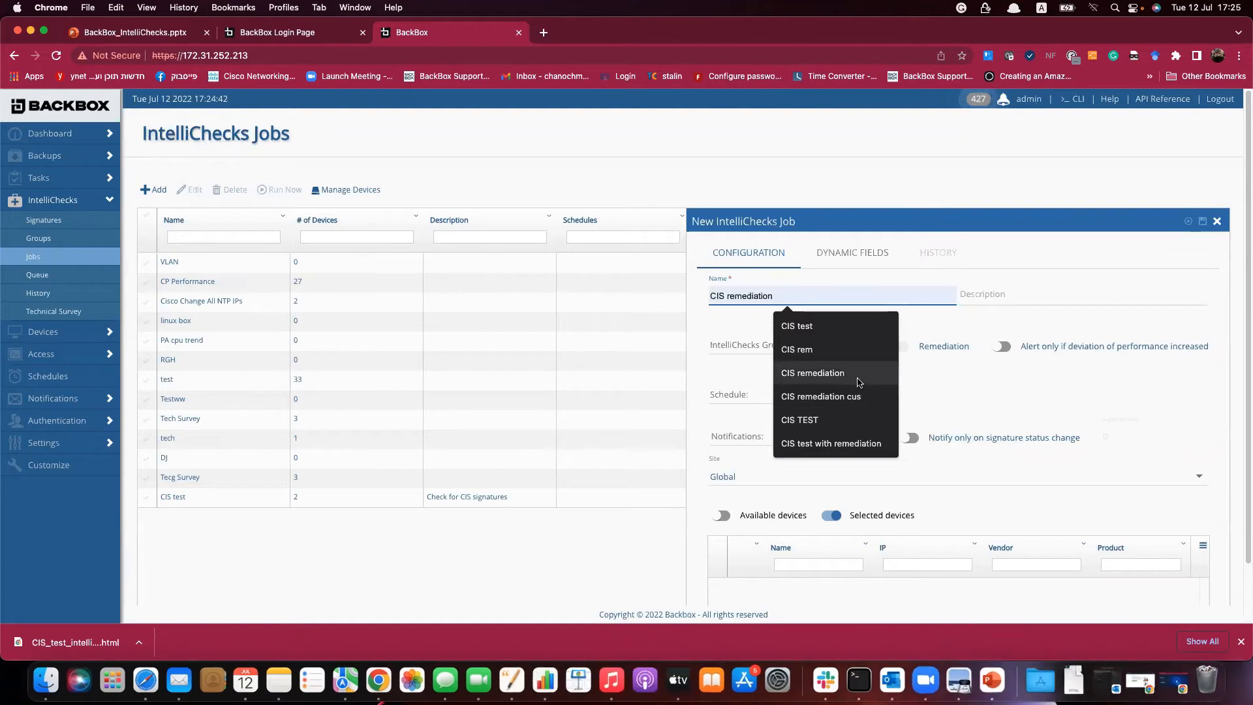
click(855, 380)
click(833, 344)
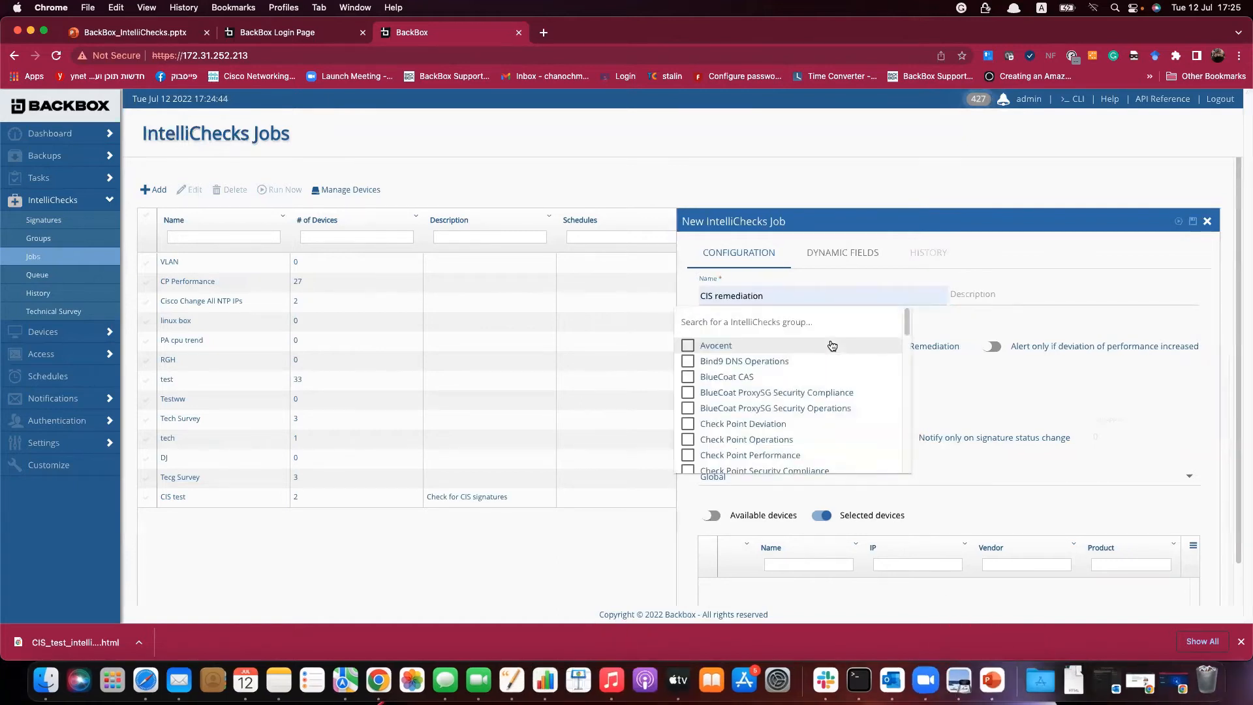
scroll(803, 423, down, 3)
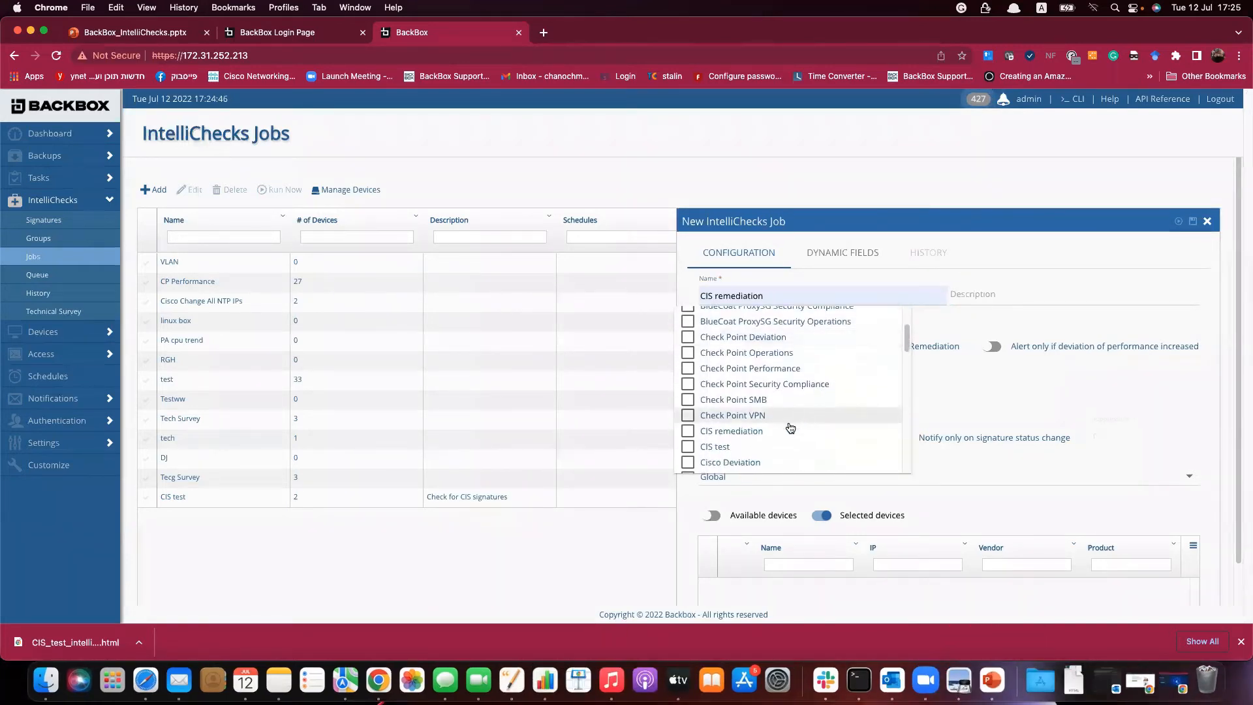
click(688, 431)
click(1099, 387)
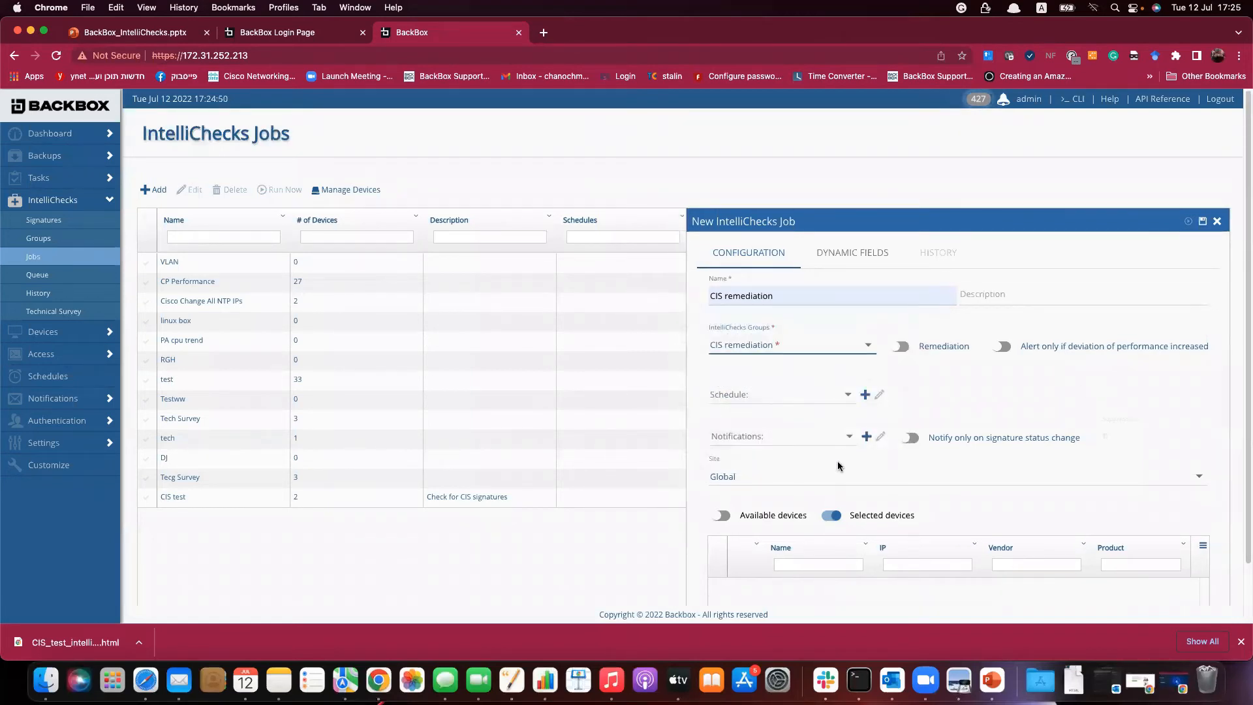
Turn on remediation, target Cisco Router and Cisco2960 2, and show the Dynamic Fields.
click(900, 346)
click(722, 515)
scroll(800, 562, down, 1)
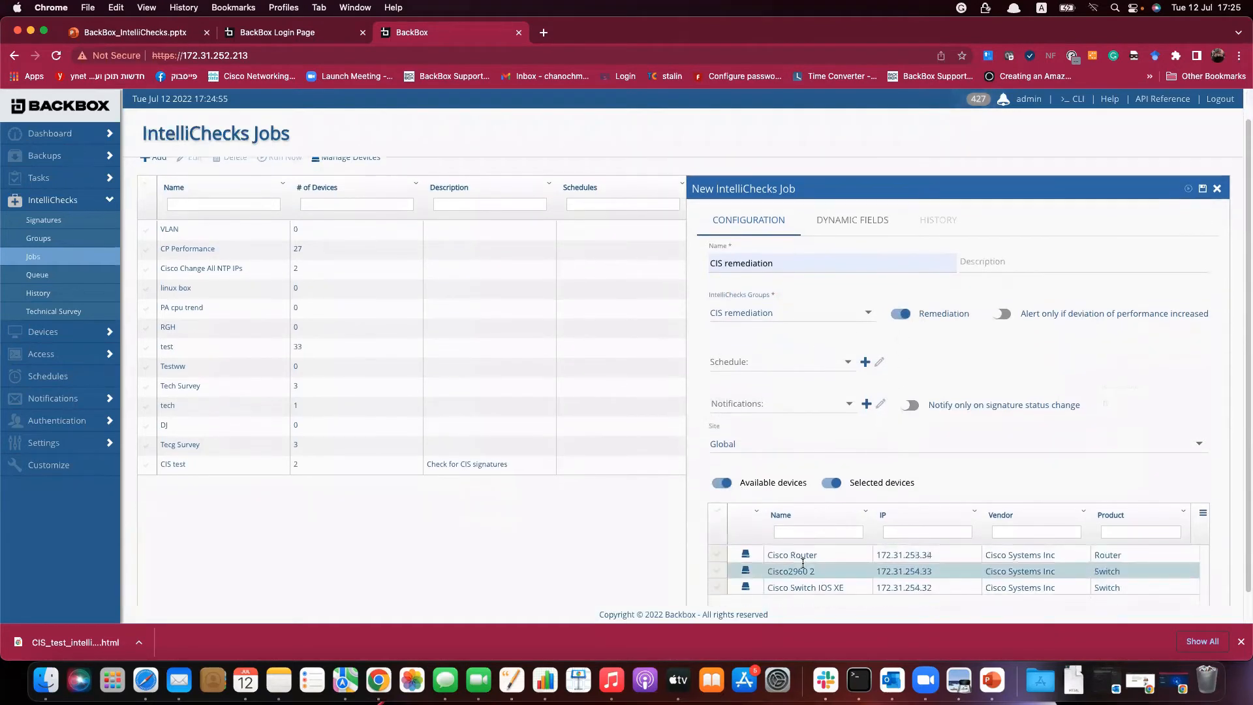
click(717, 554)
click(716, 571)
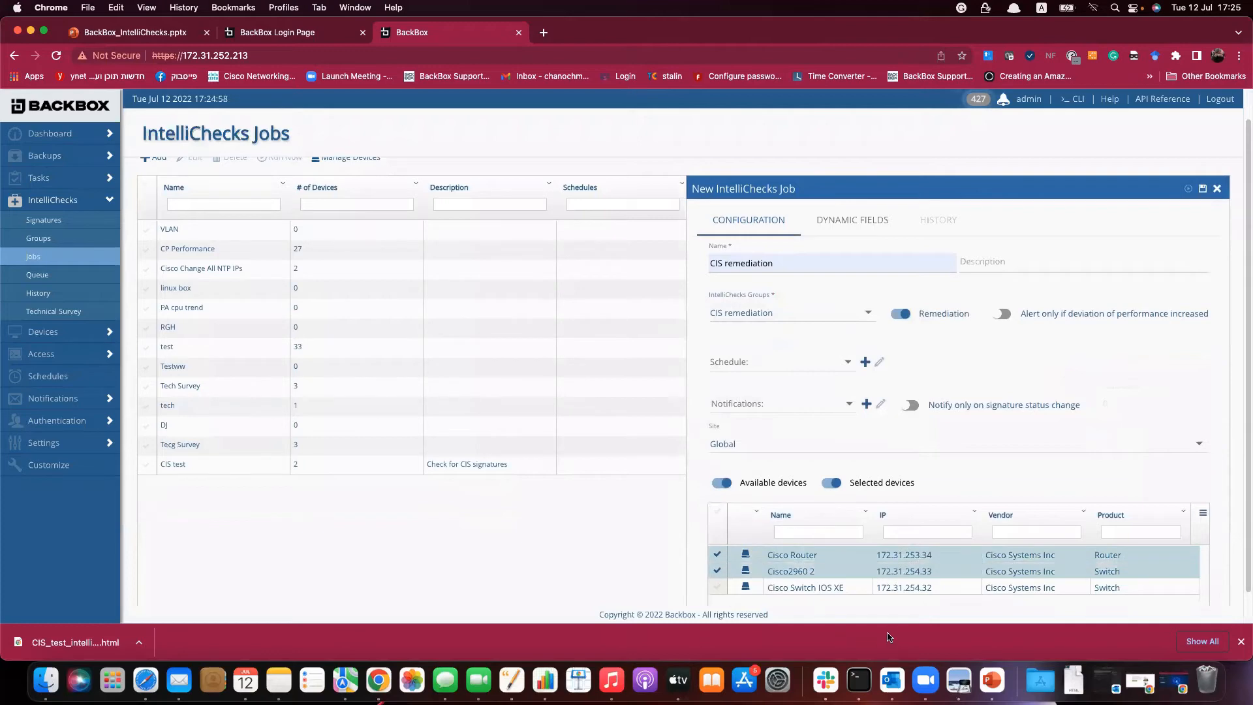
click(860, 222)
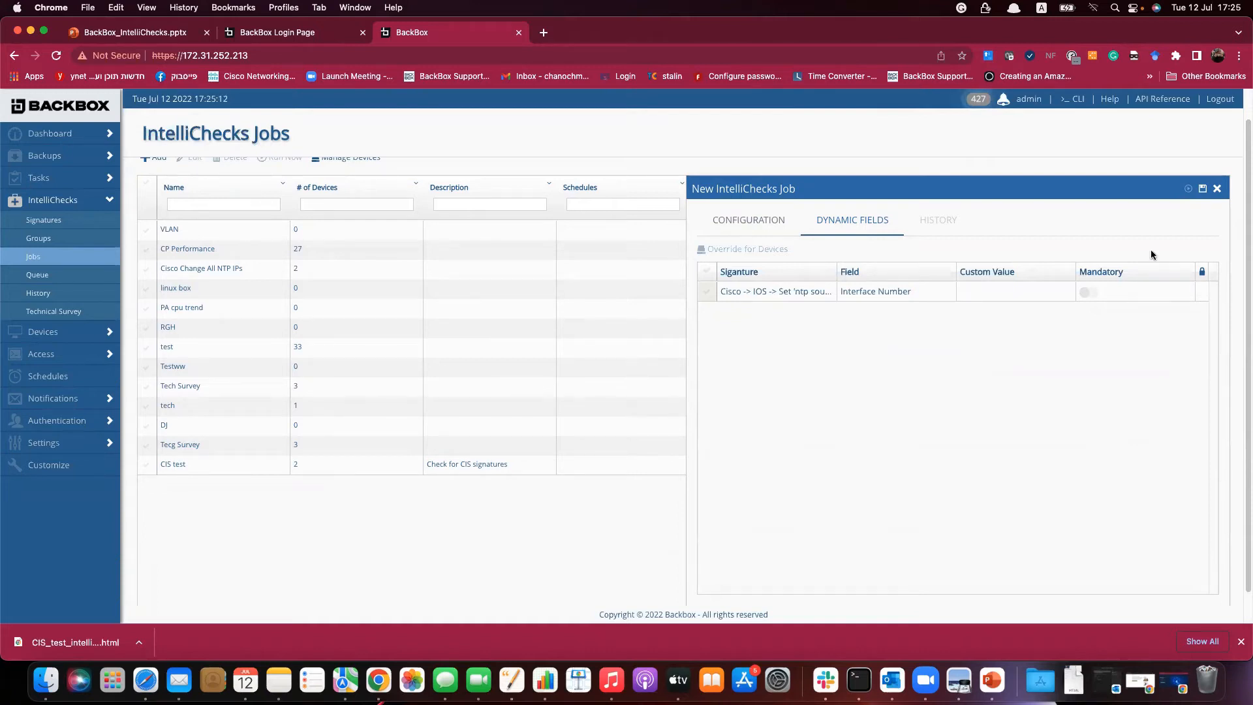
Set the Interface Number dynamic field to 1, then save and run the CIS remediation job.
drag(841, 271, 857, 277)
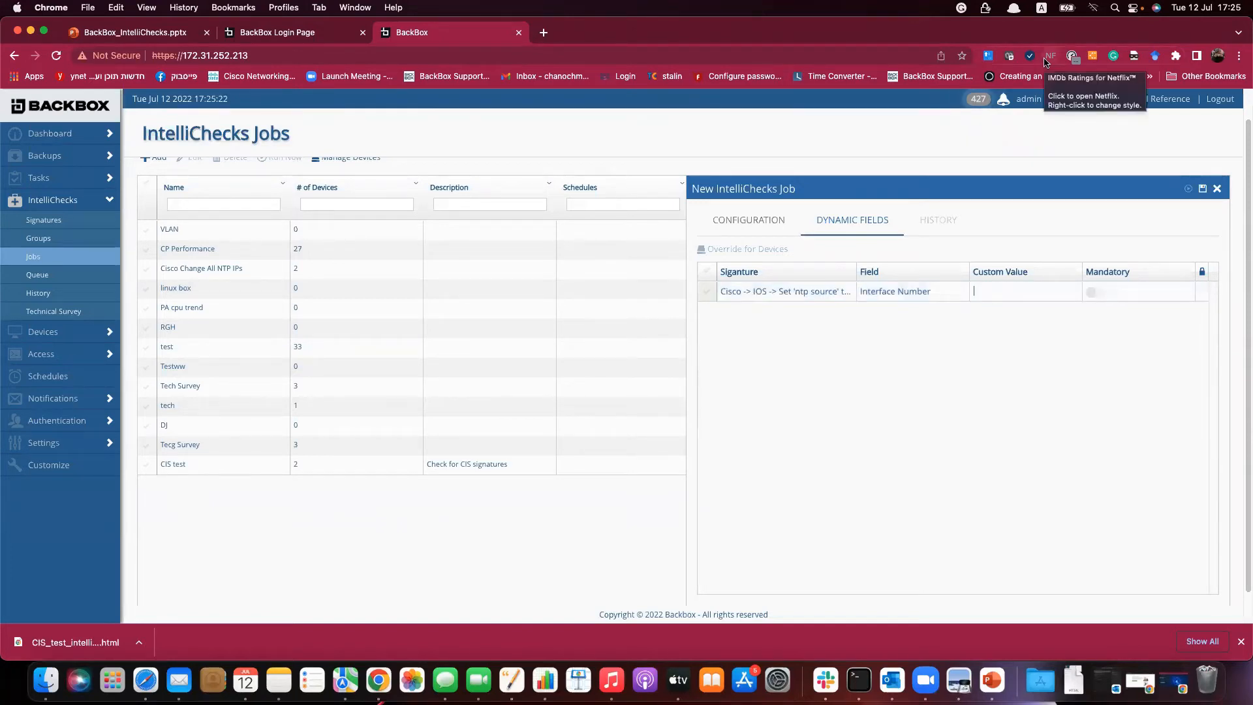
text(1)
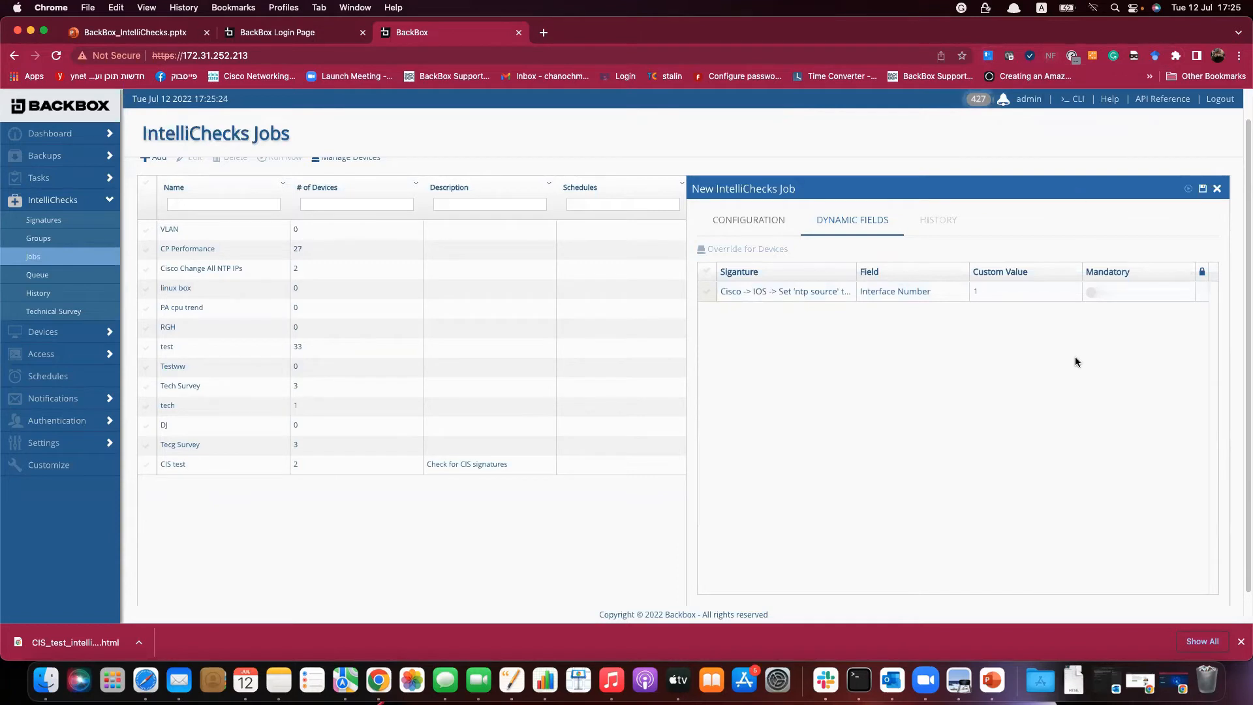
click(1205, 190)
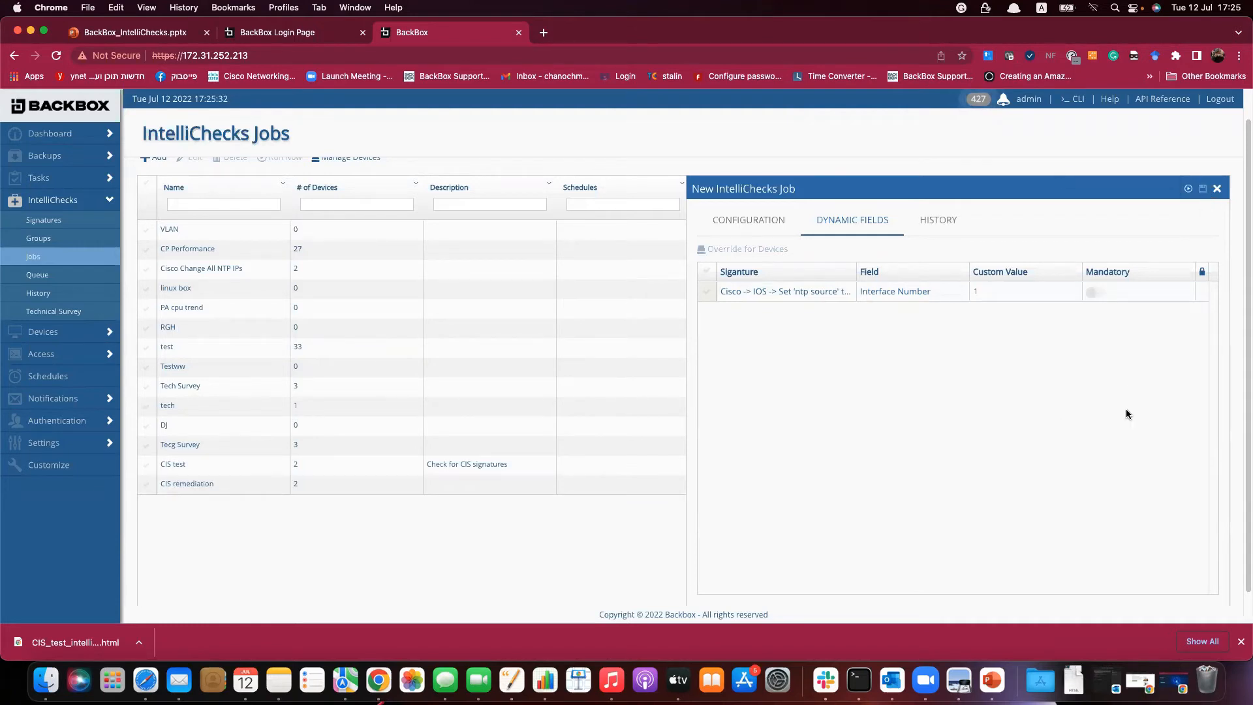
click(1189, 189)
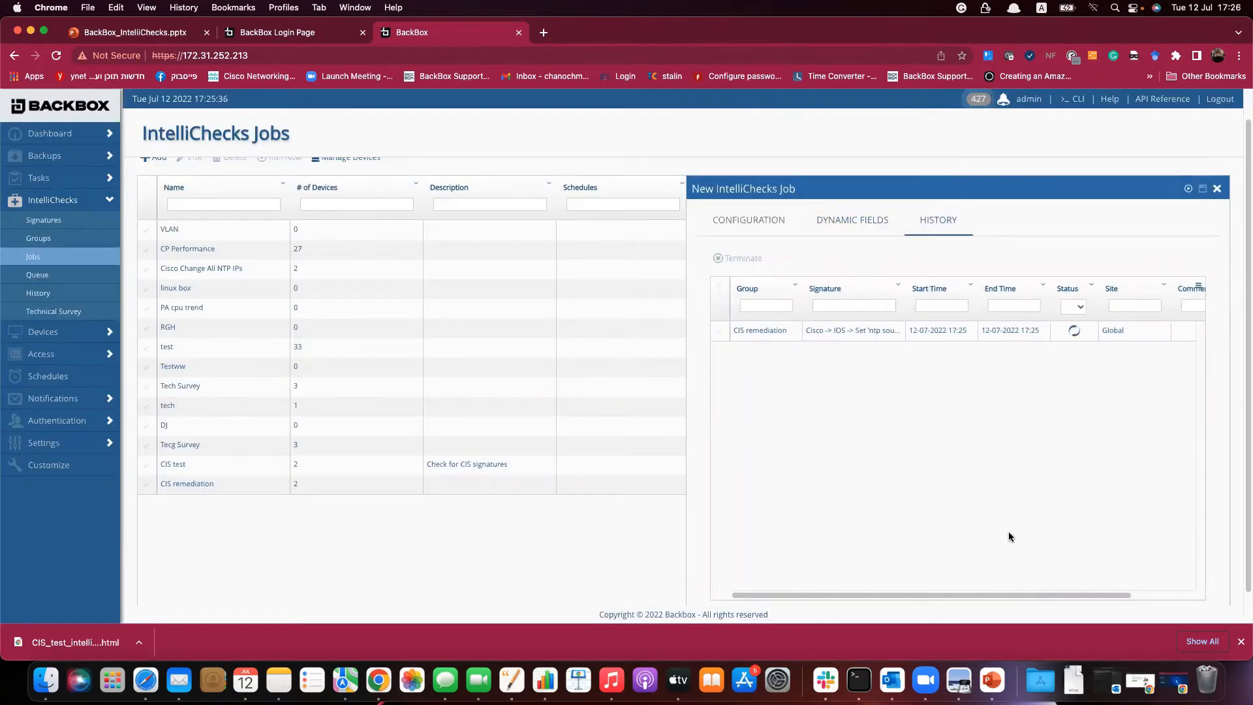
double_click(879, 331)
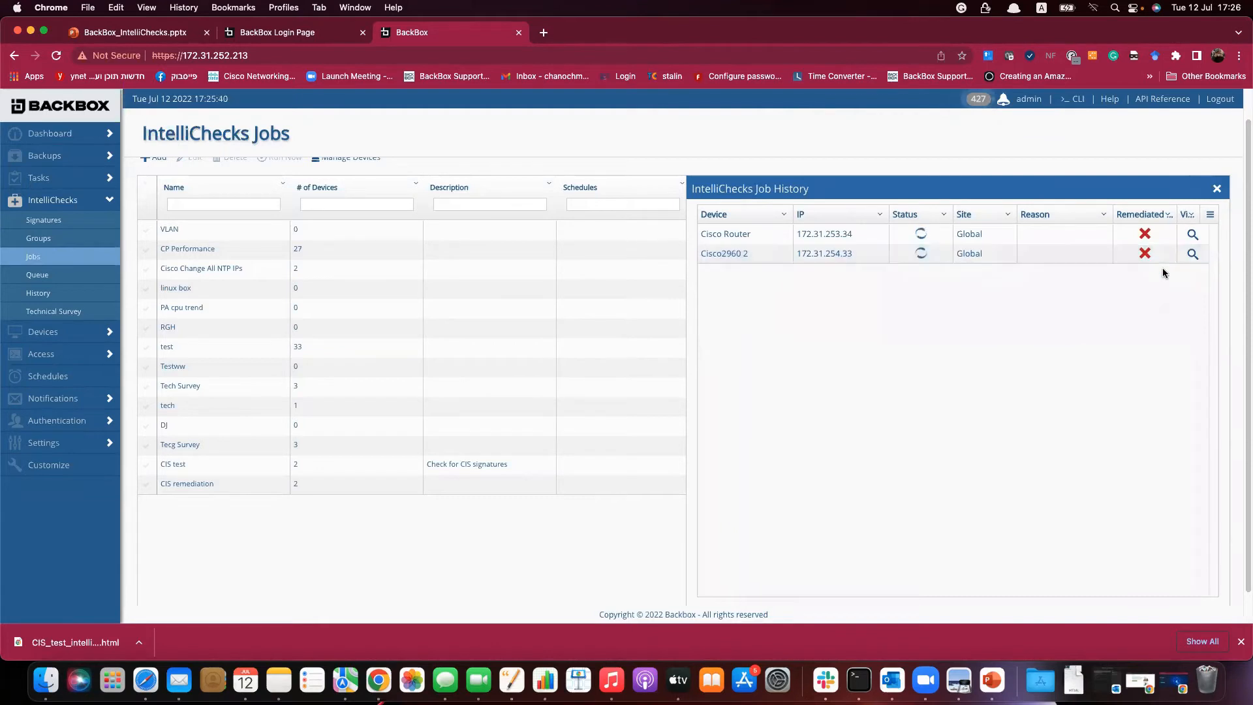
click(1194, 255)
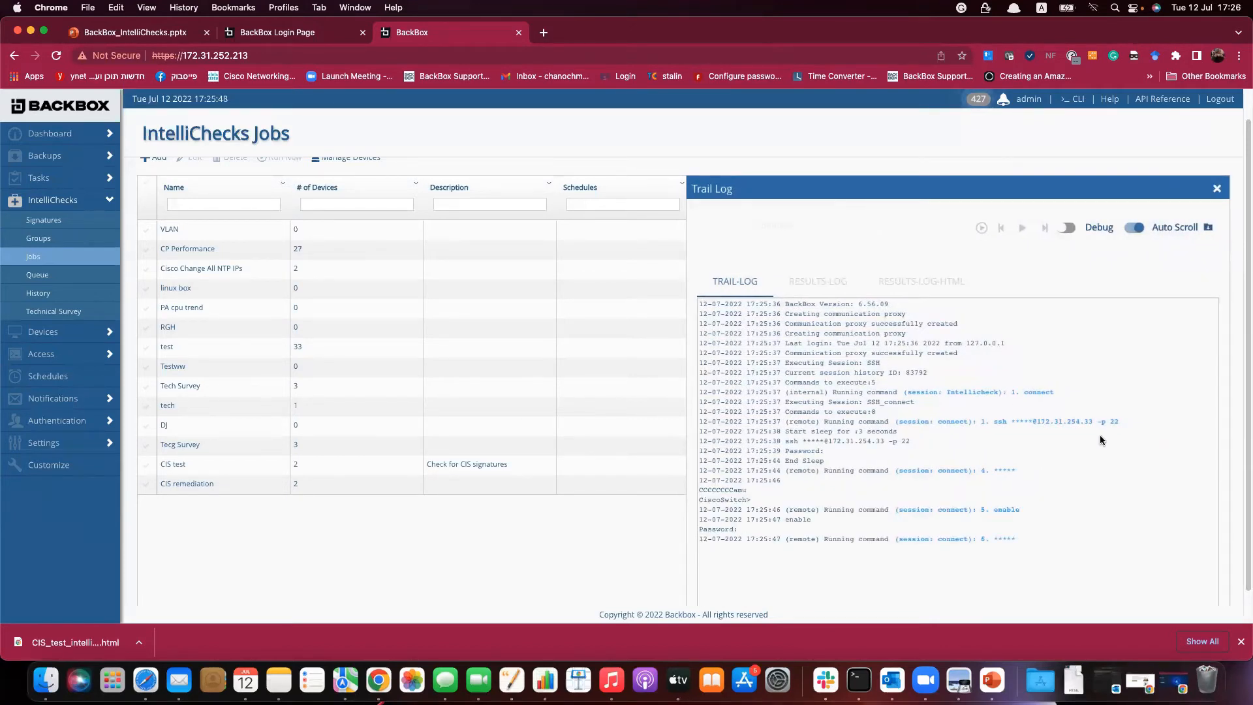
scroll(1101, 450, down, 2)
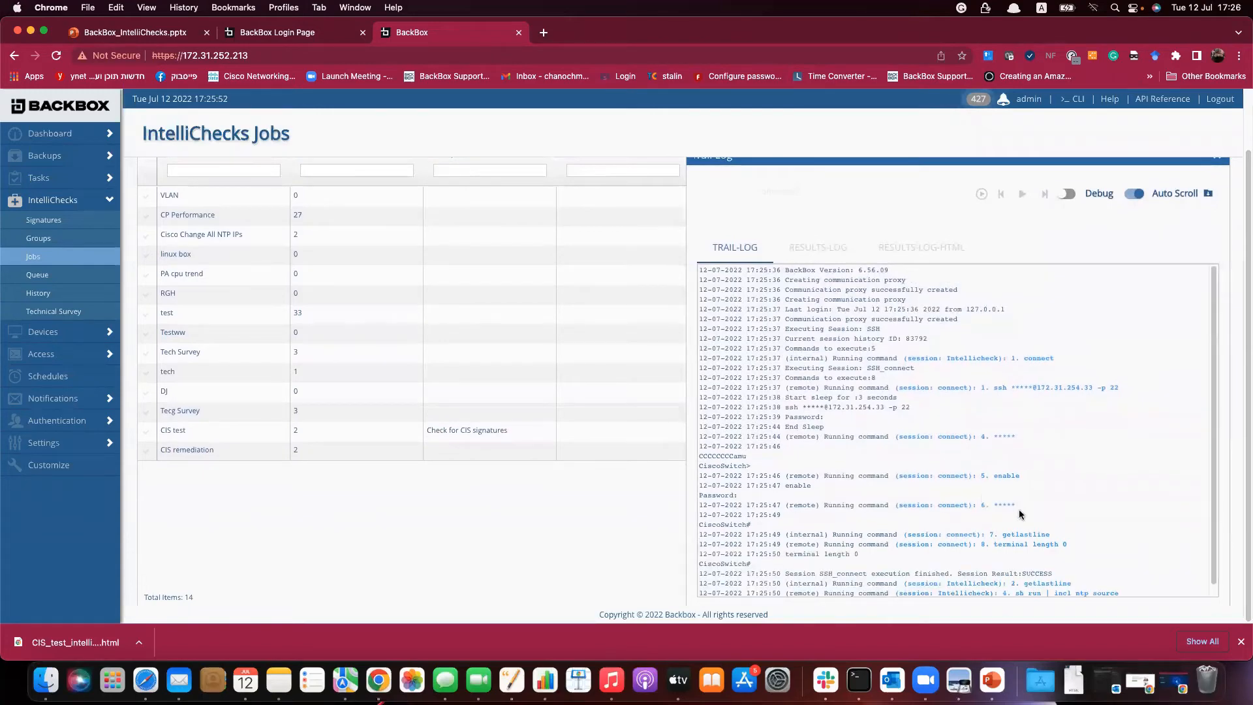
click(1136, 197)
scroll(1113, 313, up, 2)
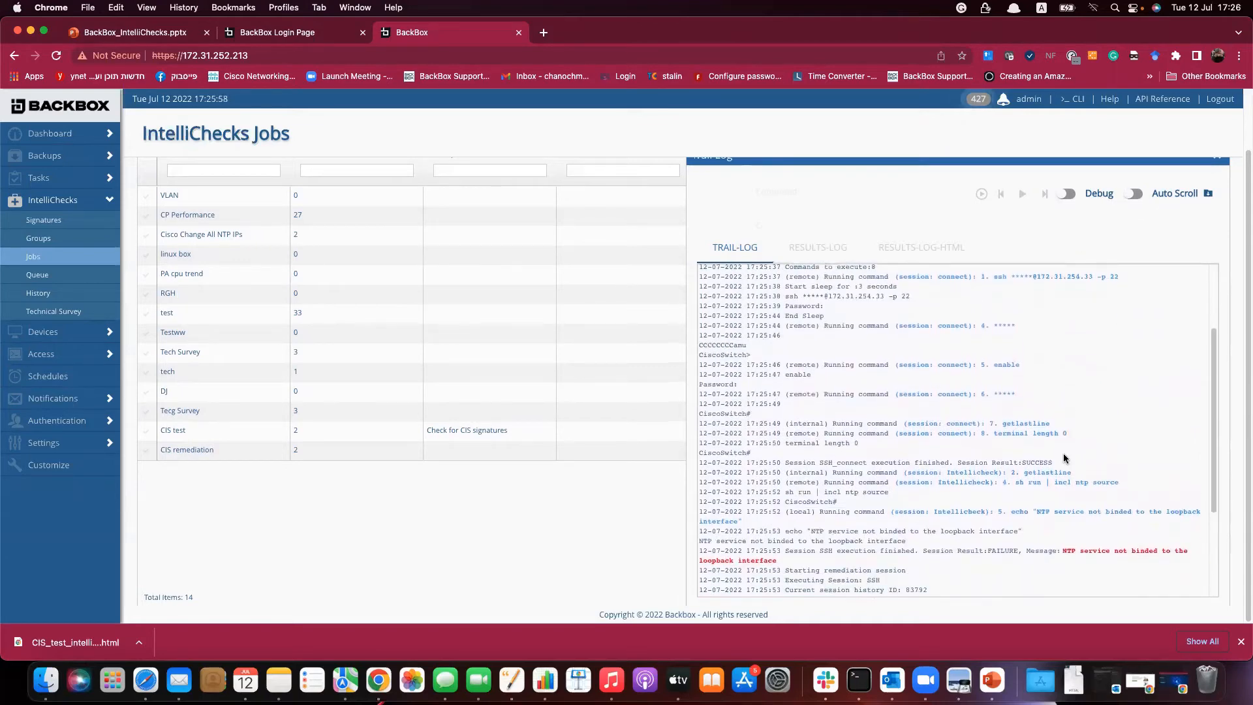
drag(1020, 482, 1101, 495)
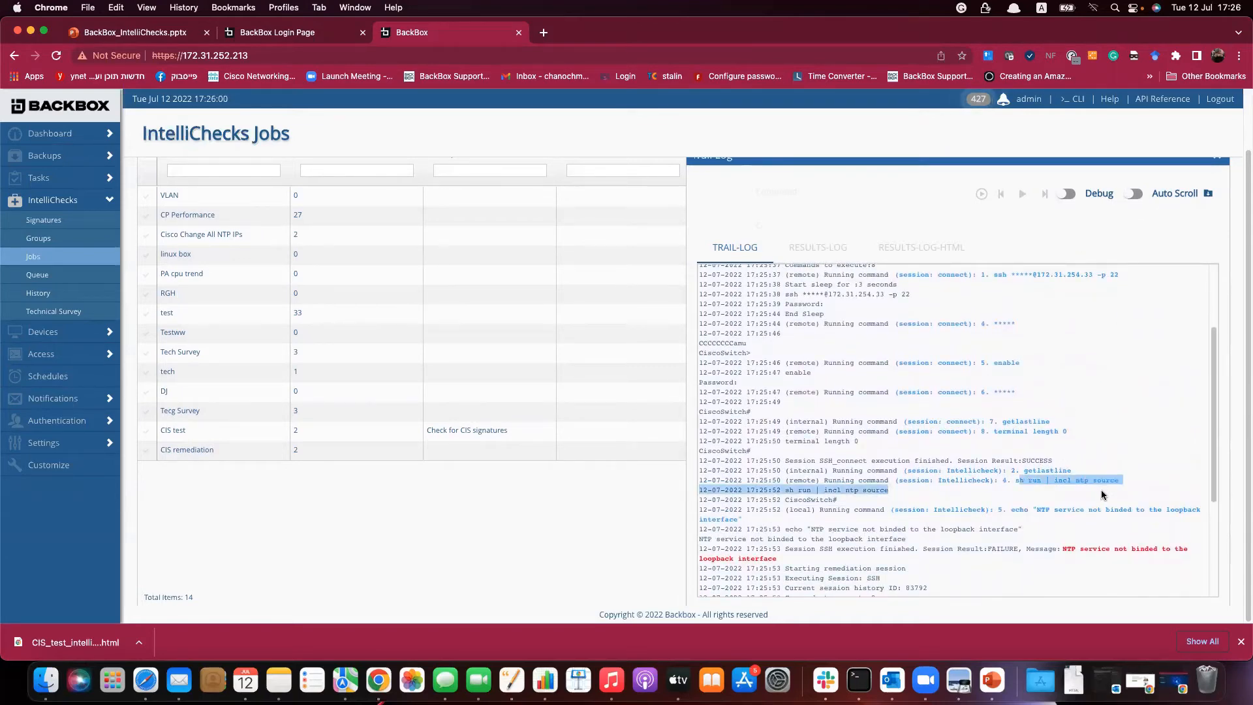
scroll(1073, 503, down, 4)
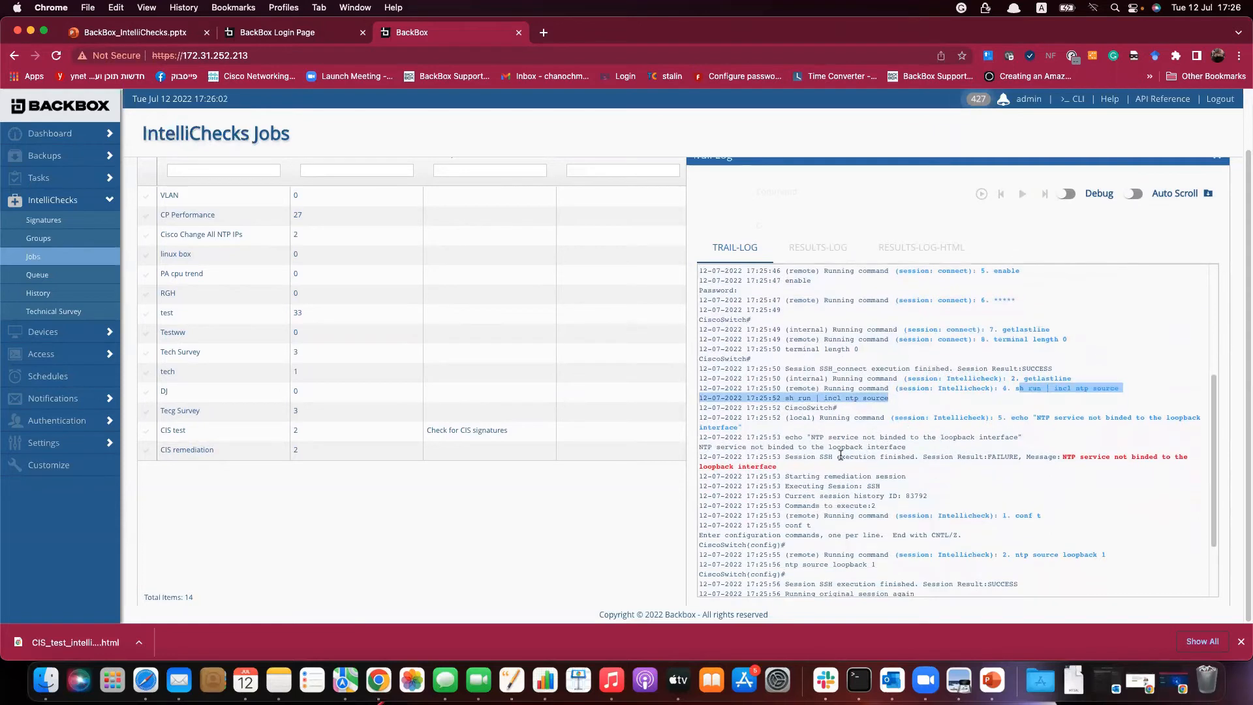
drag(821, 456, 917, 475)
scroll(1040, 475, down, 5)
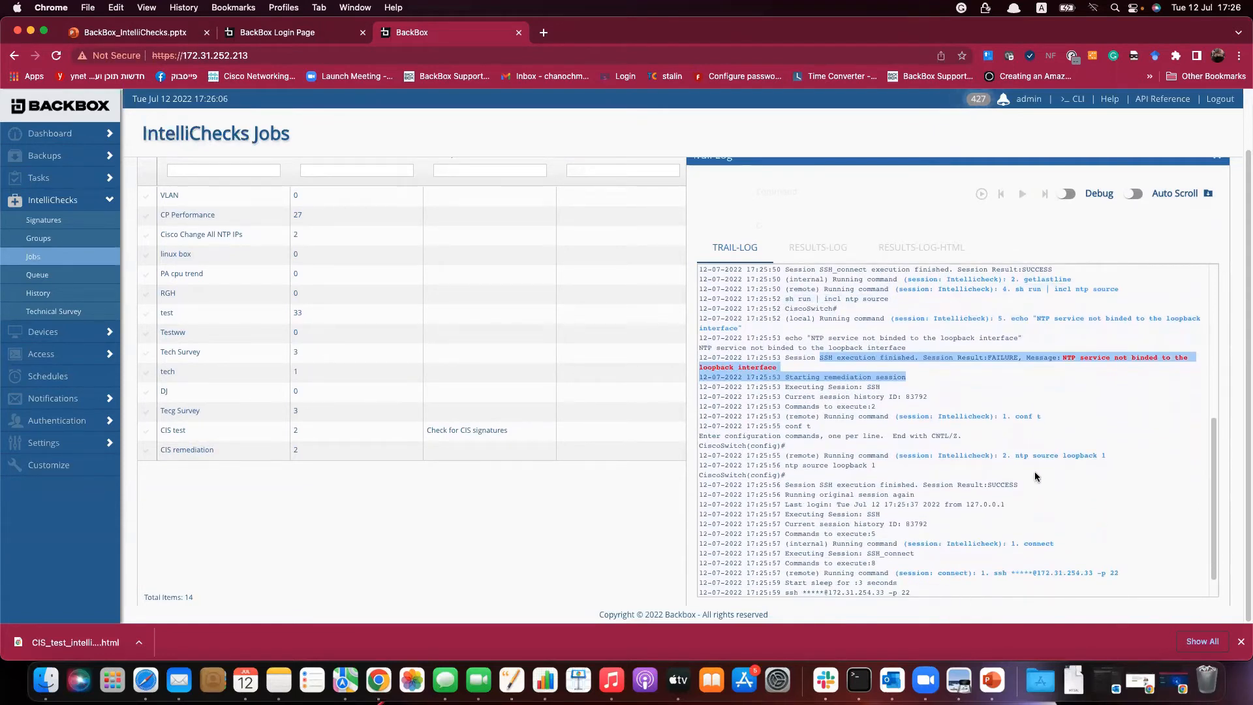
scroll(1033, 471, down, 1)
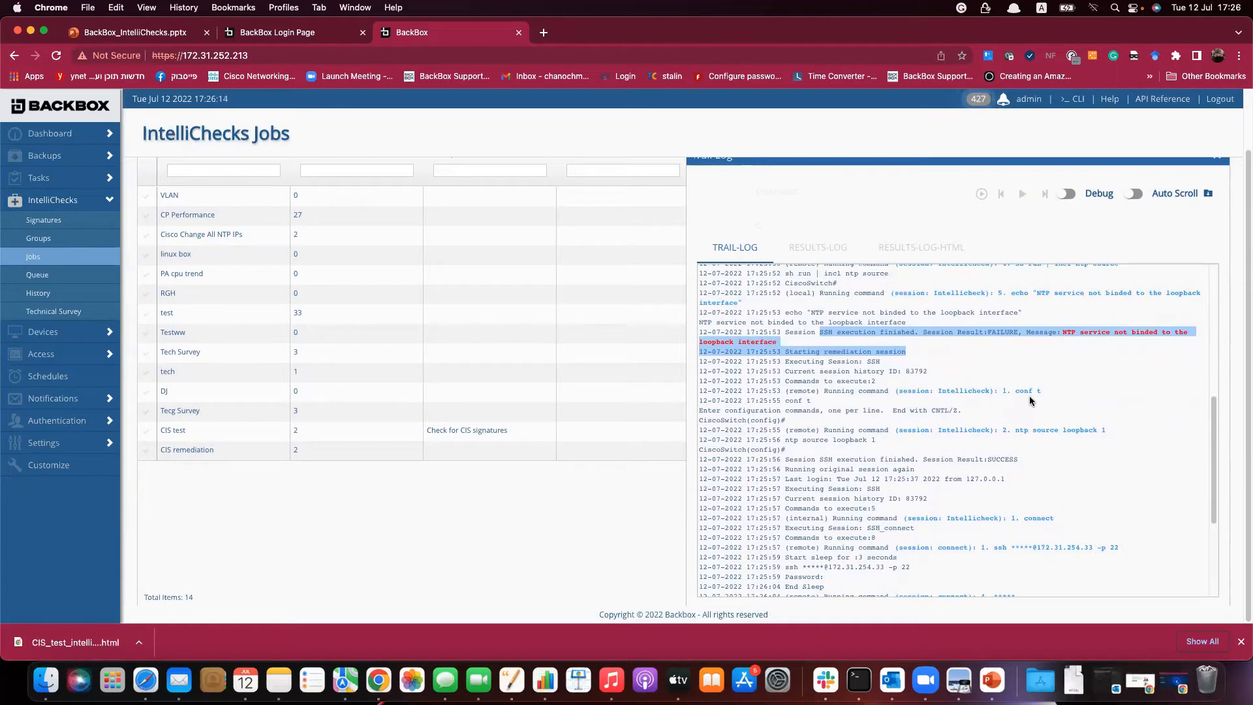
drag(1017, 430, 1103, 429)
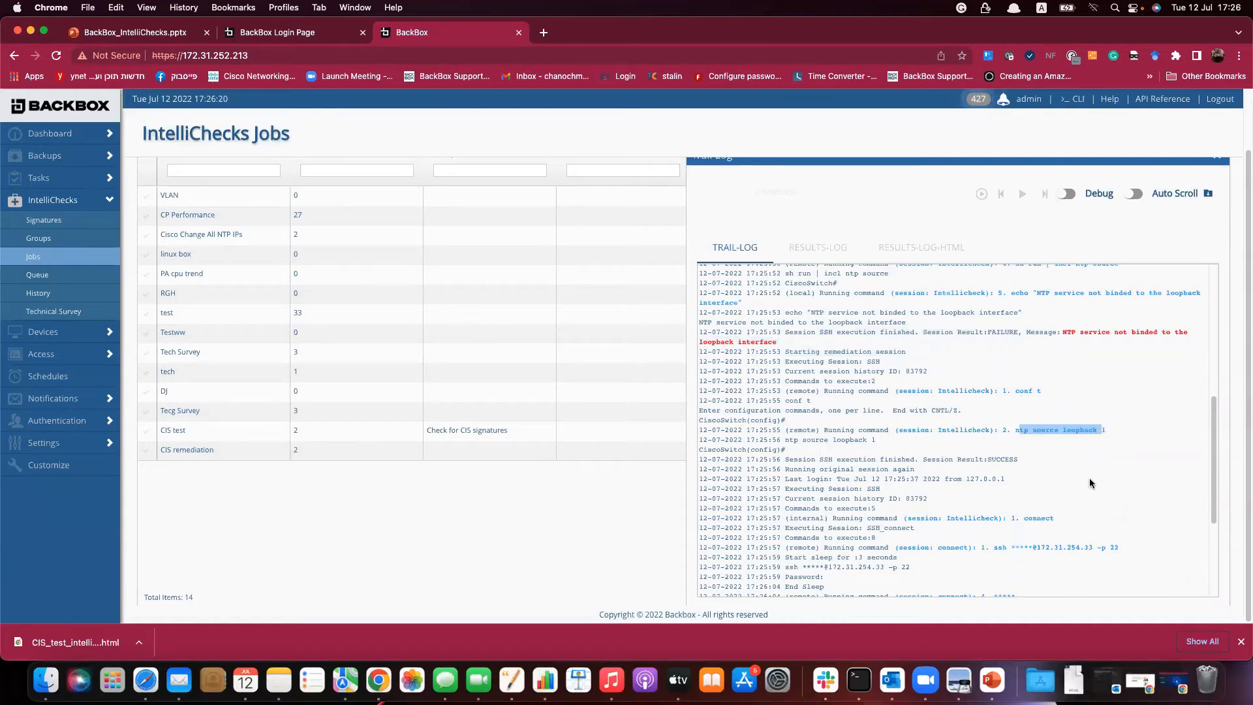
scroll(1091, 483, down, 1)
scroll(1090, 483, down, 5)
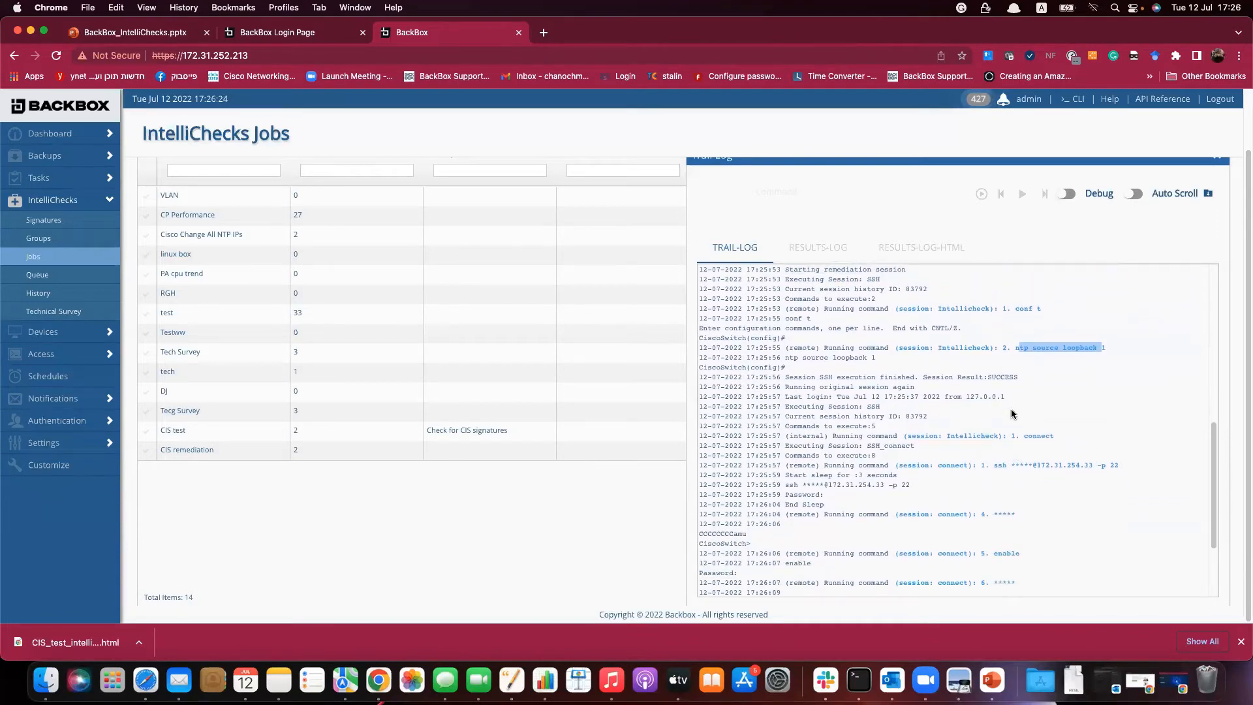
scroll(1015, 404, down, 5)
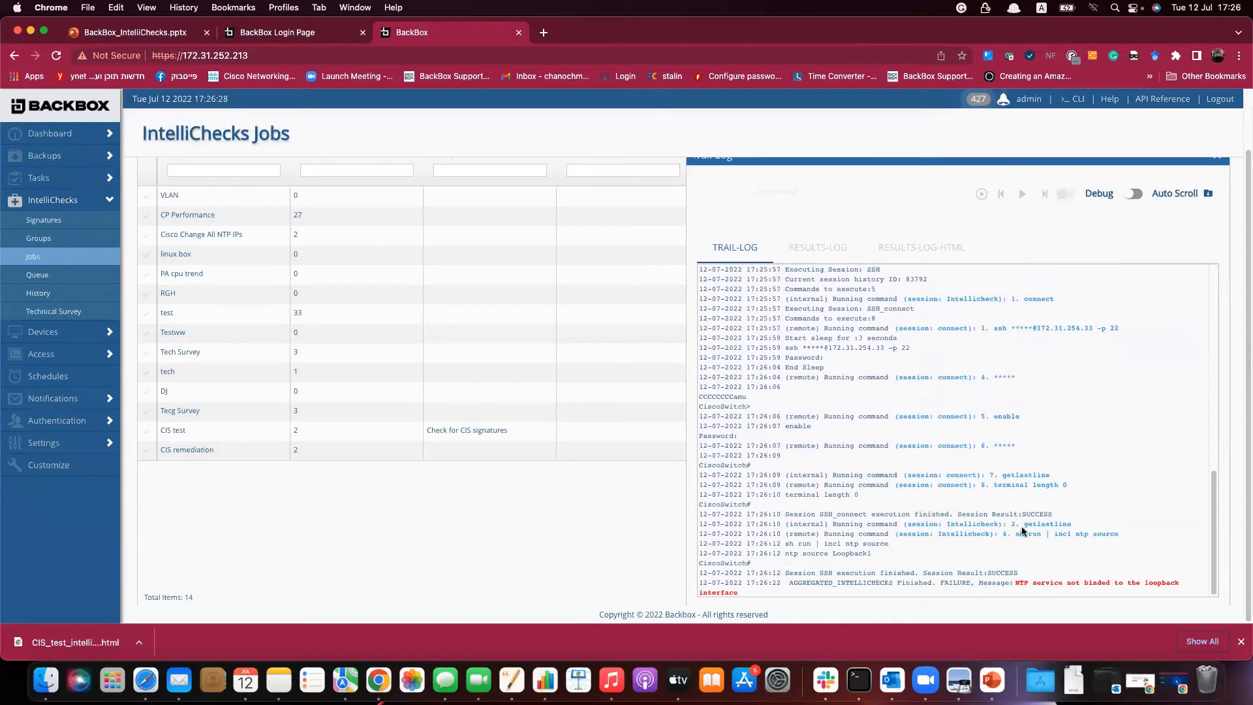
drag(1017, 533, 1031, 592)
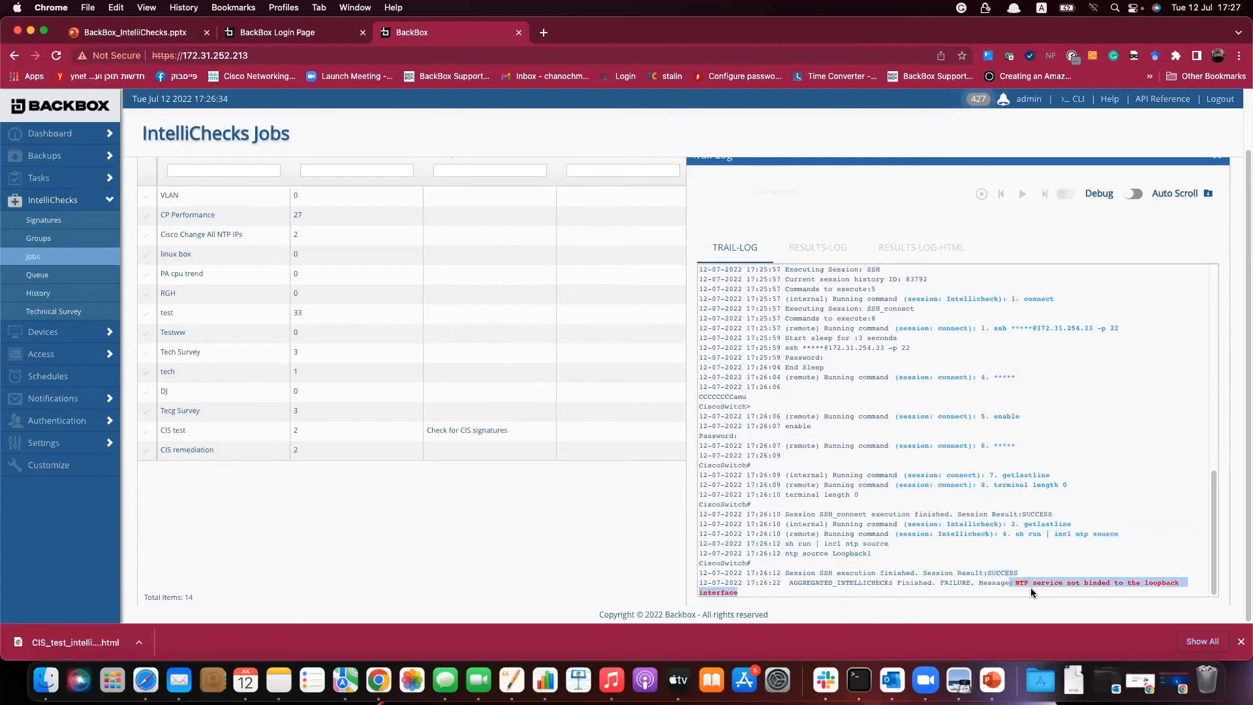
scroll(1049, 538, up, 2)
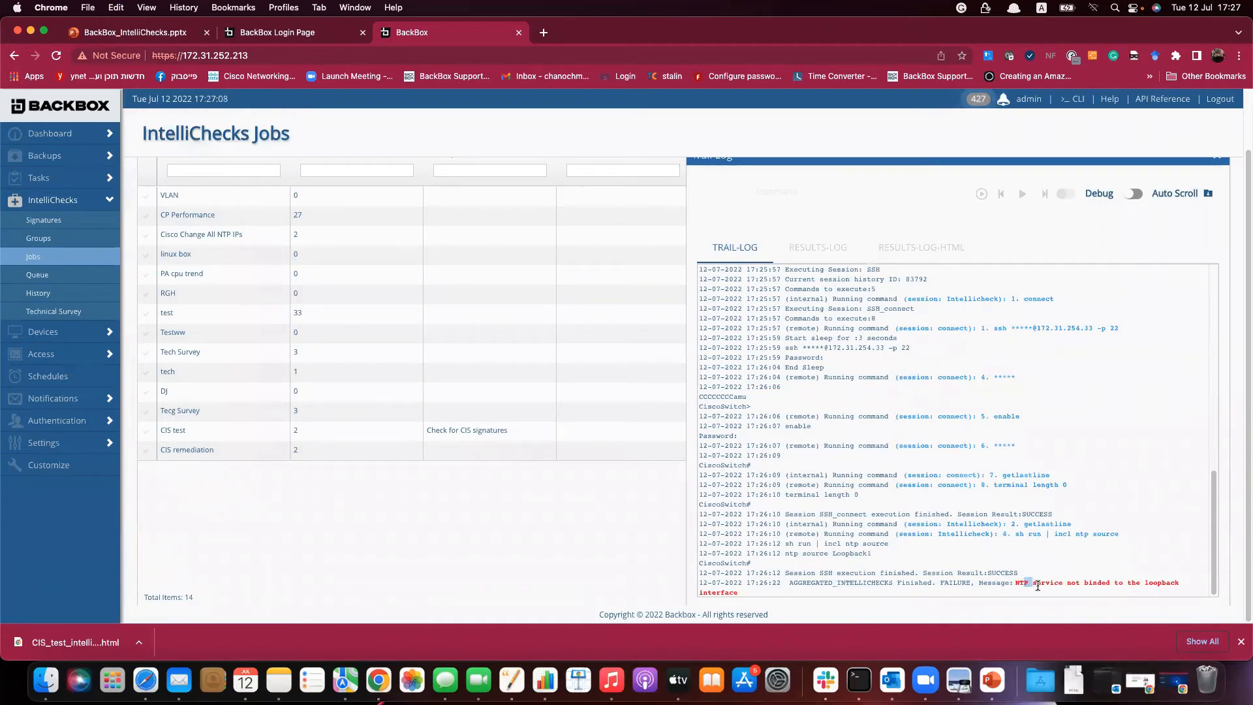
drag(1025, 583, 1038, 588)
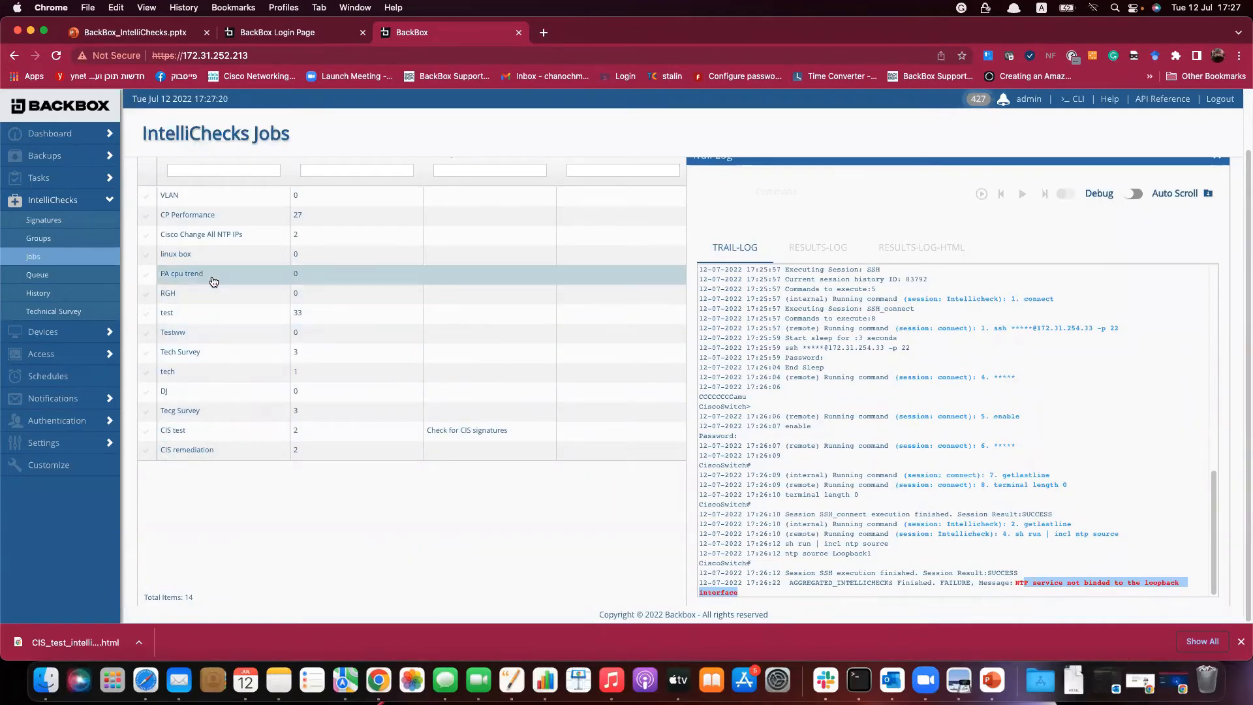
Start a new report named 'CIS remediation' in Dashboard Reports.
click(85, 134)
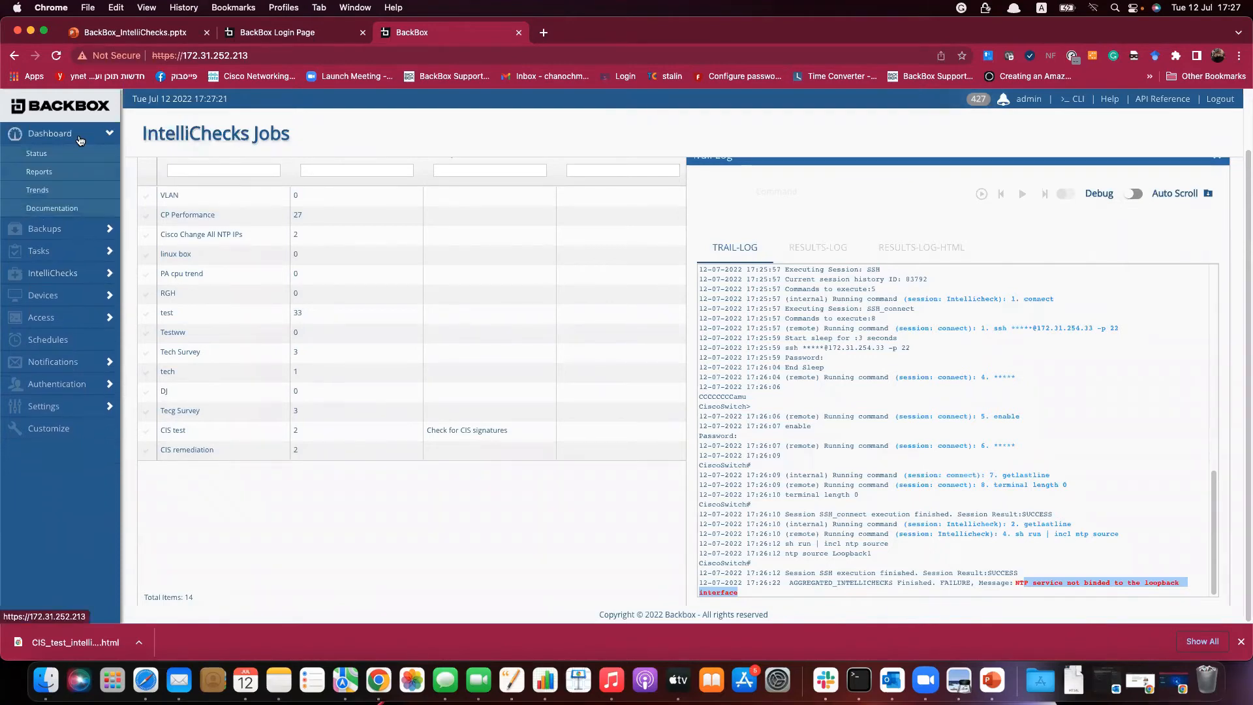
click(53, 174)
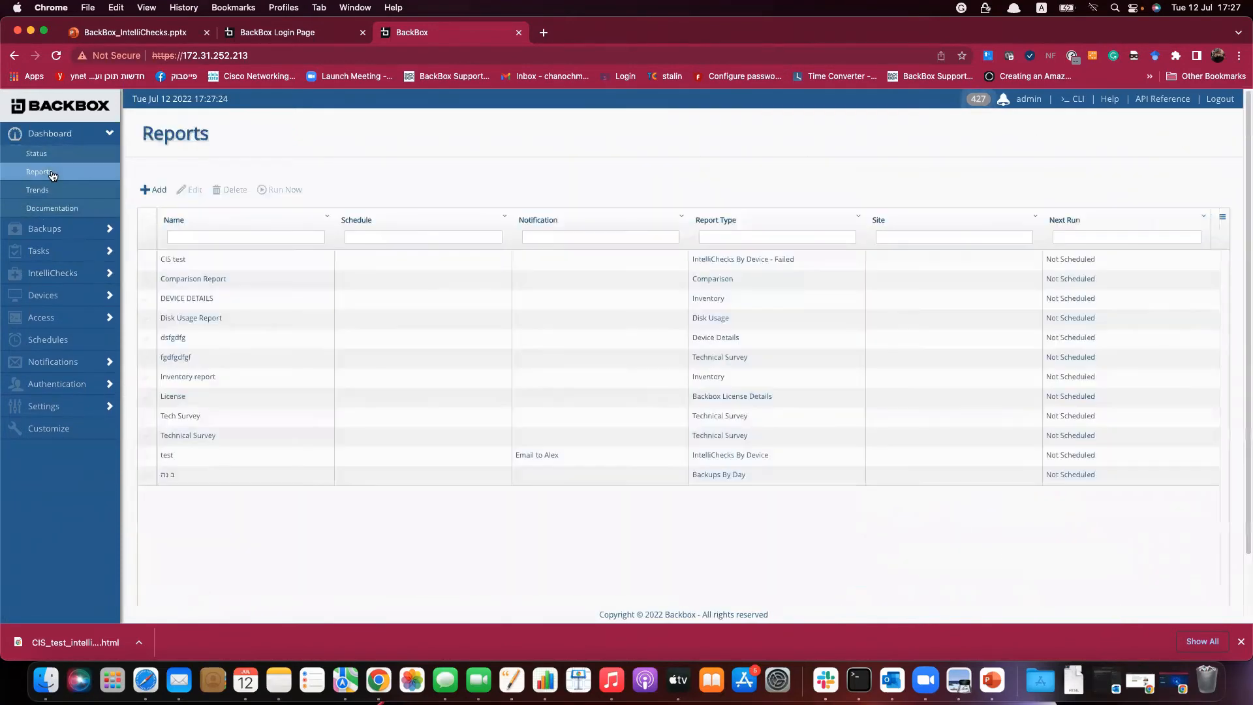
click(158, 190)
click(574, 260)
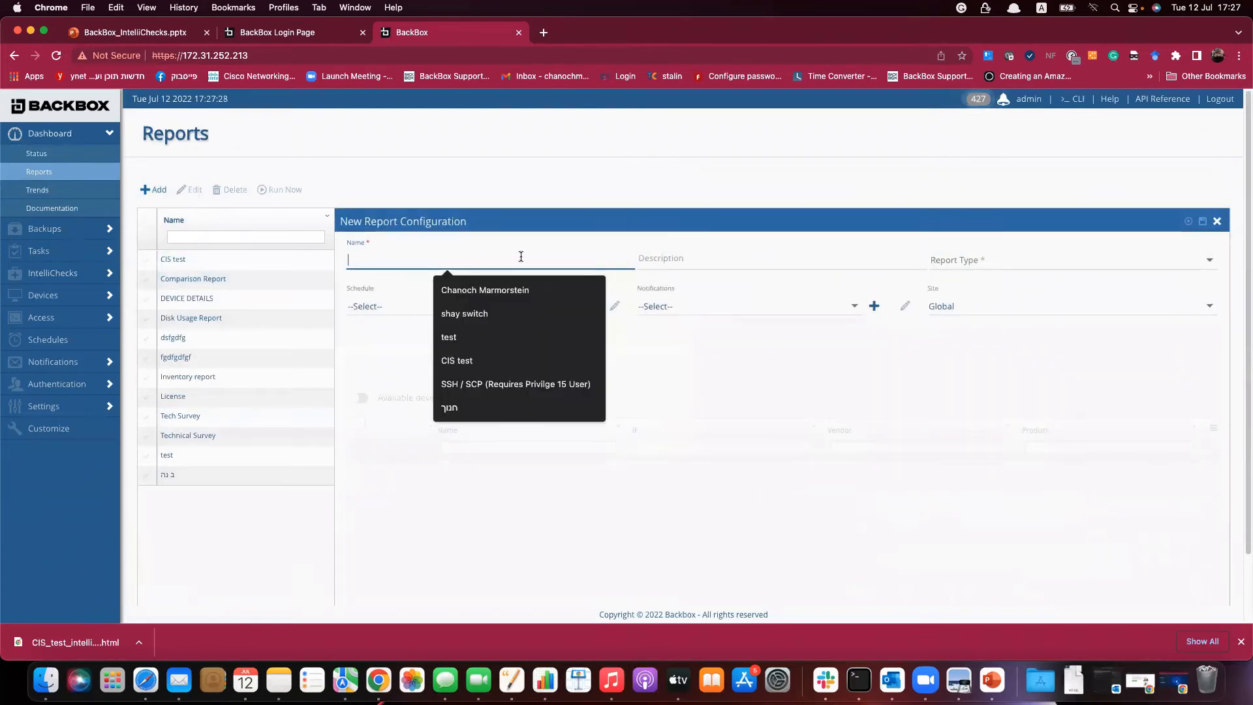
text(CIS remediation)
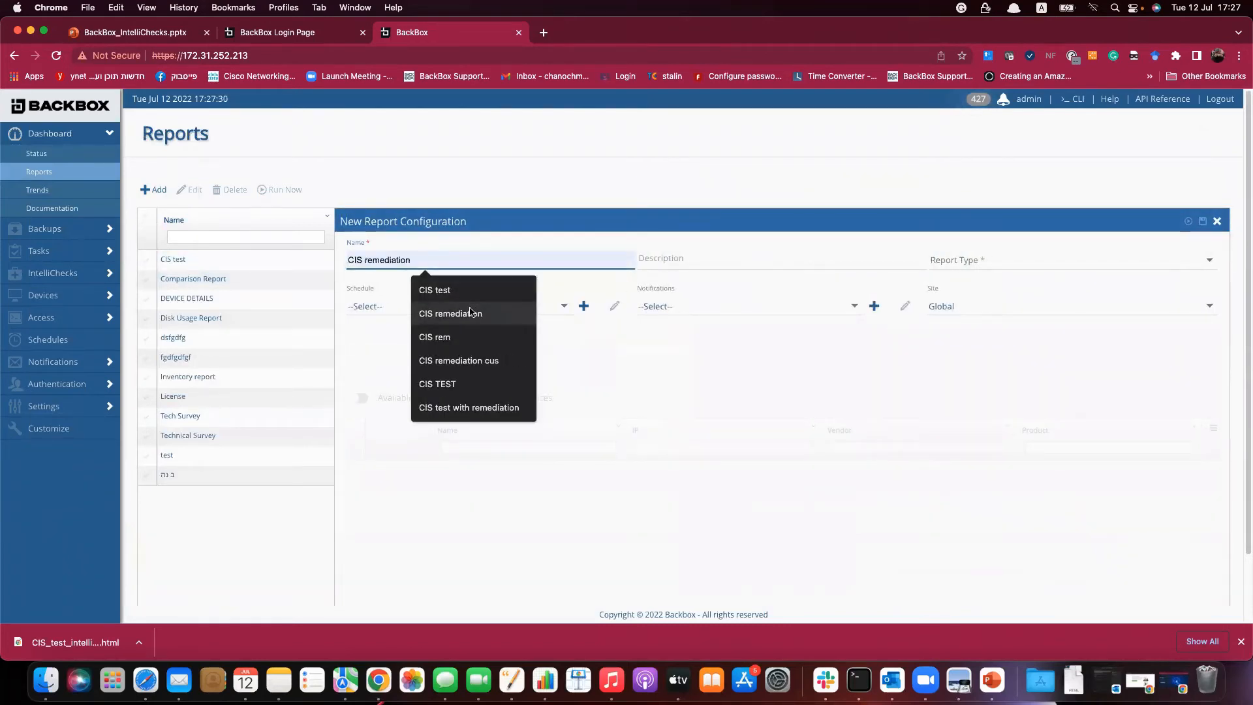
click(457, 314)
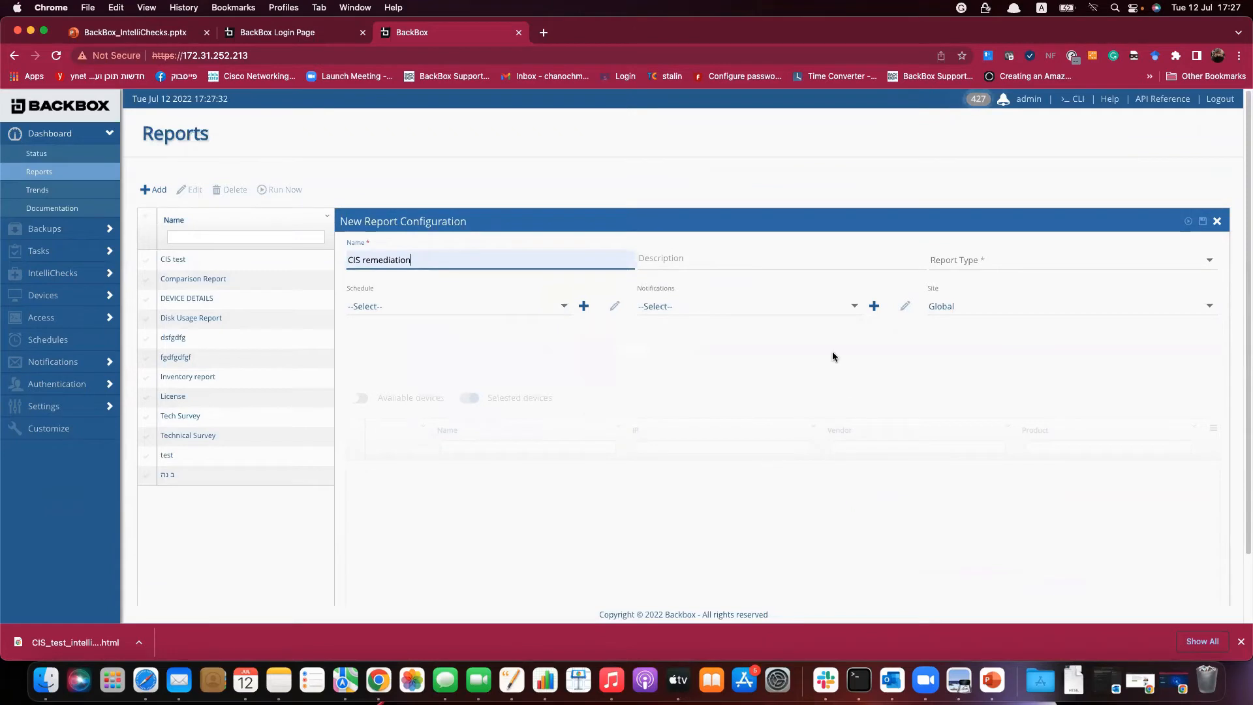
Set the report type to IntelliChecks By Device.
click(958, 264)
scroll(992, 312, down, 3)
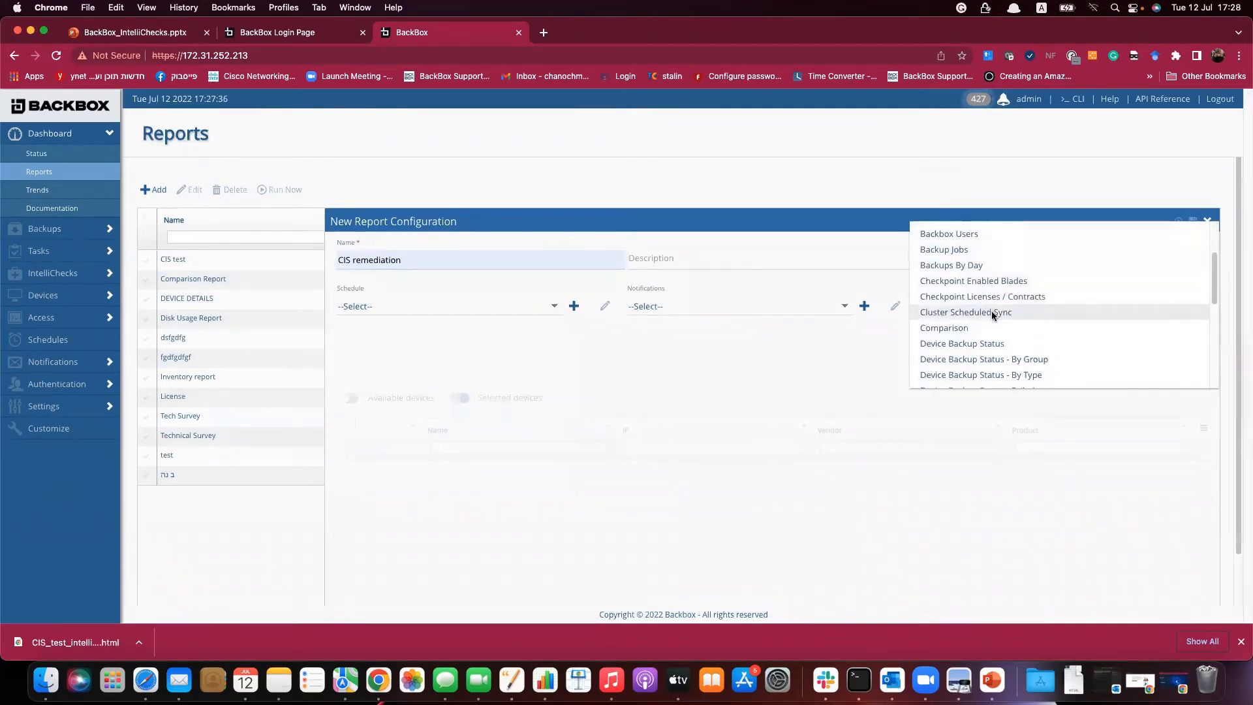
right_click(990, 311)
click(948, 330)
scroll(946, 334, down, 3)
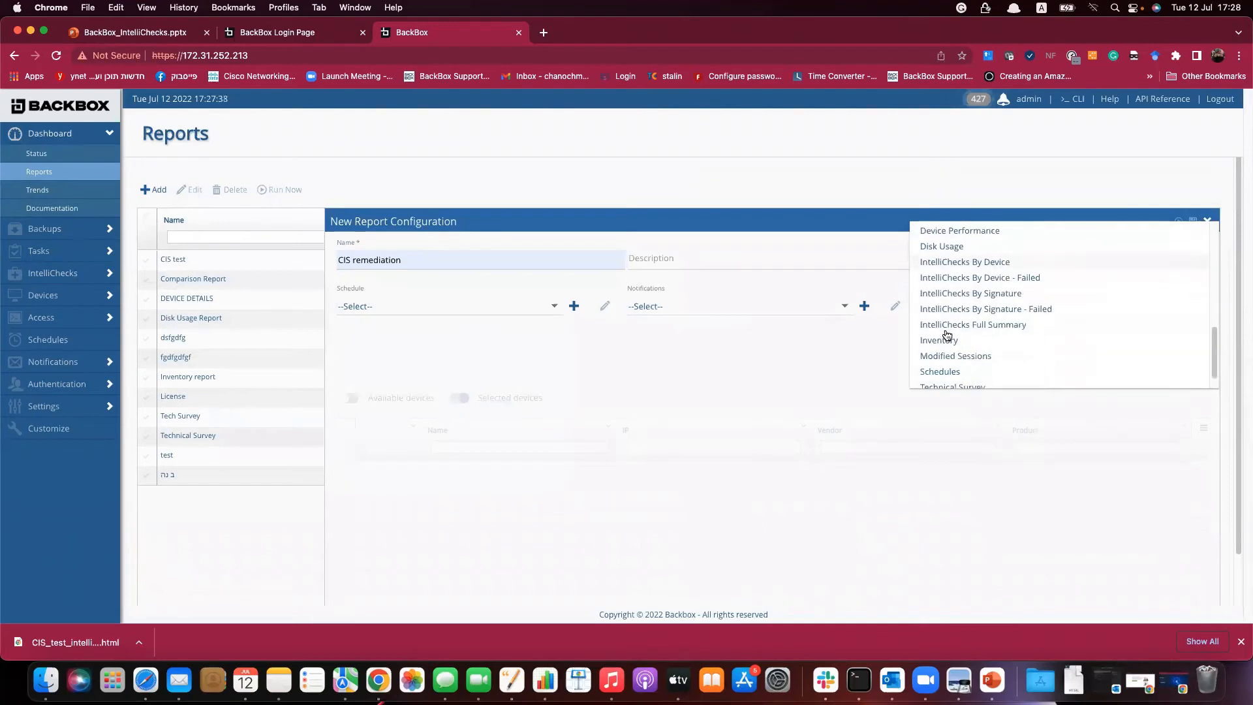
click(940, 262)
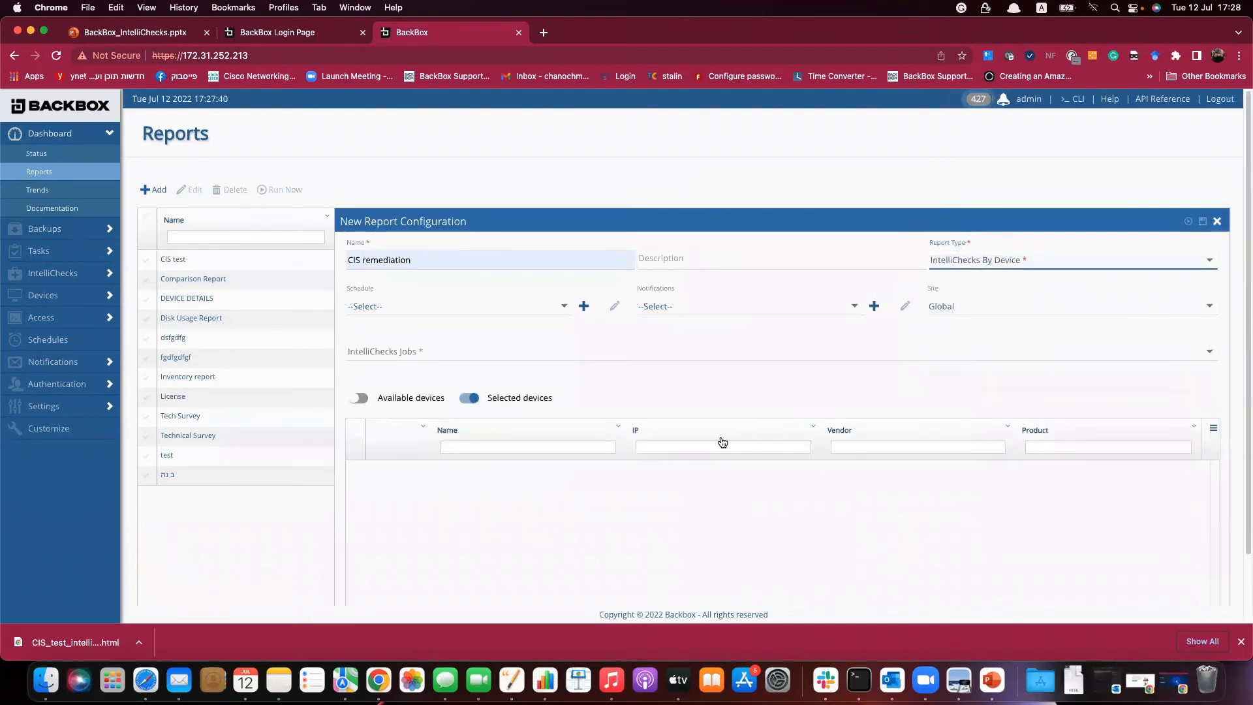
Include Cisco Router, select the CIS remediation job, and save the report.
click(394, 400)
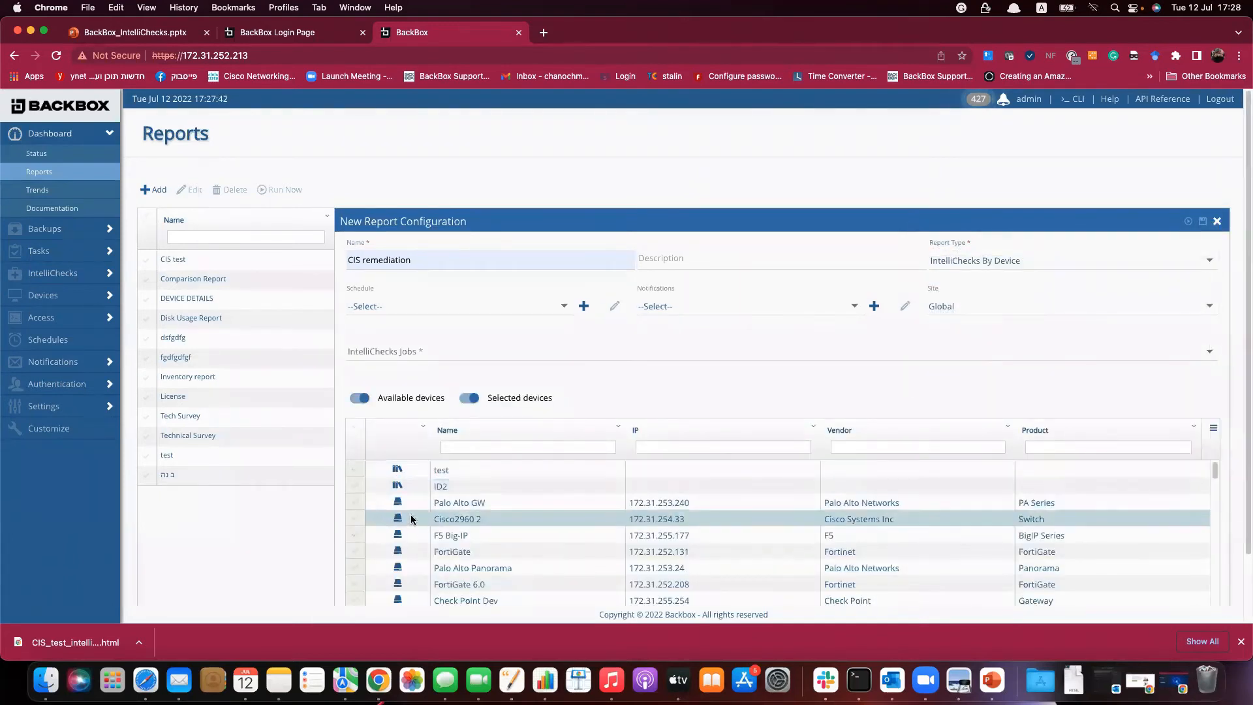
scroll(418, 525, down, 3)
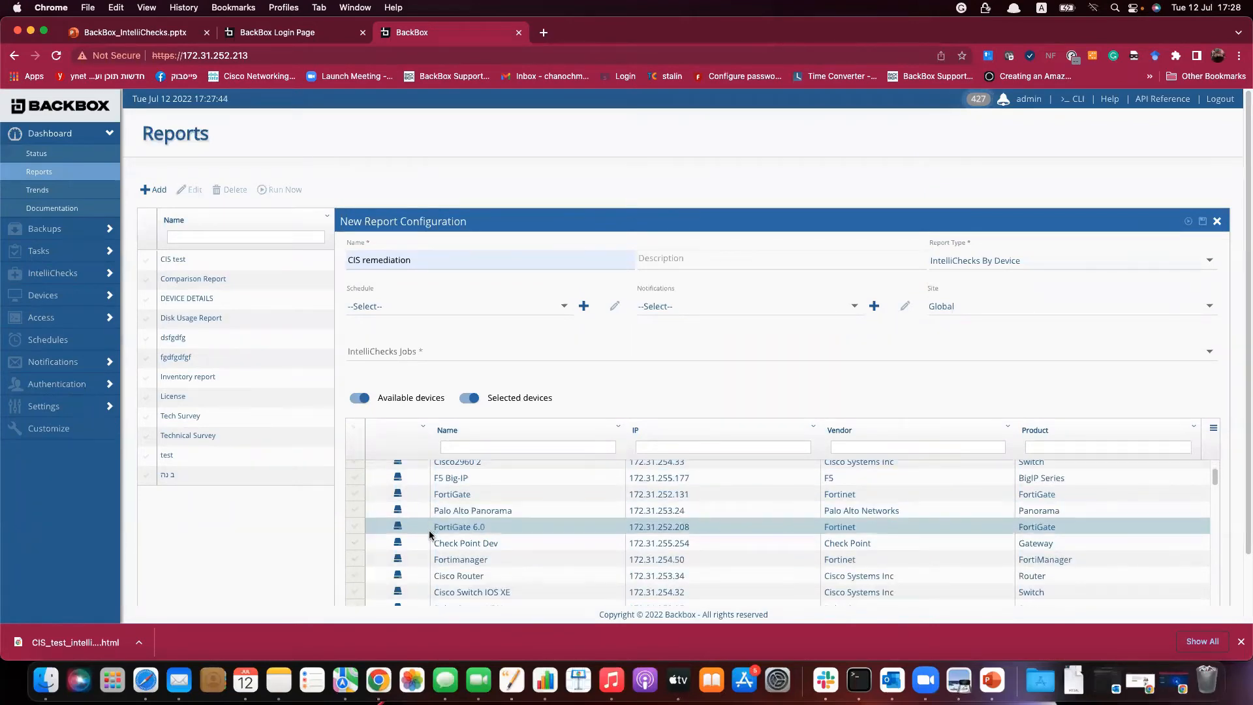
click(355, 575)
scroll(357, 574, up, 1)
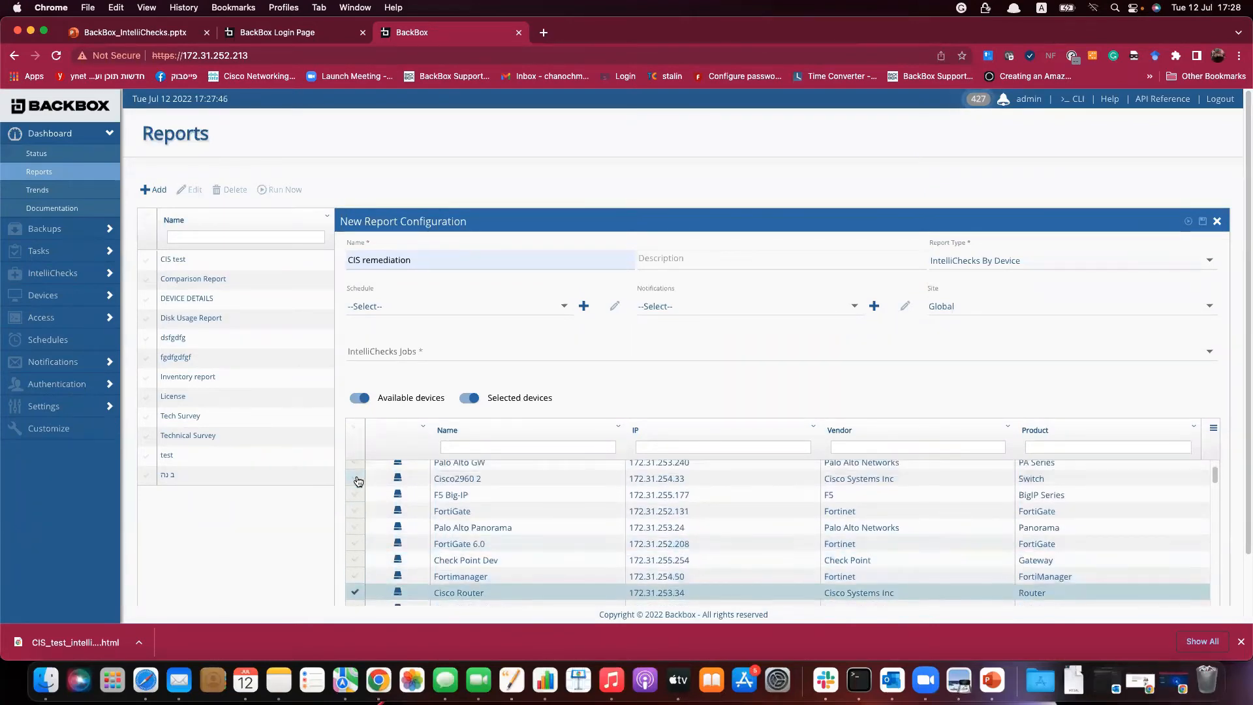
click(509, 358)
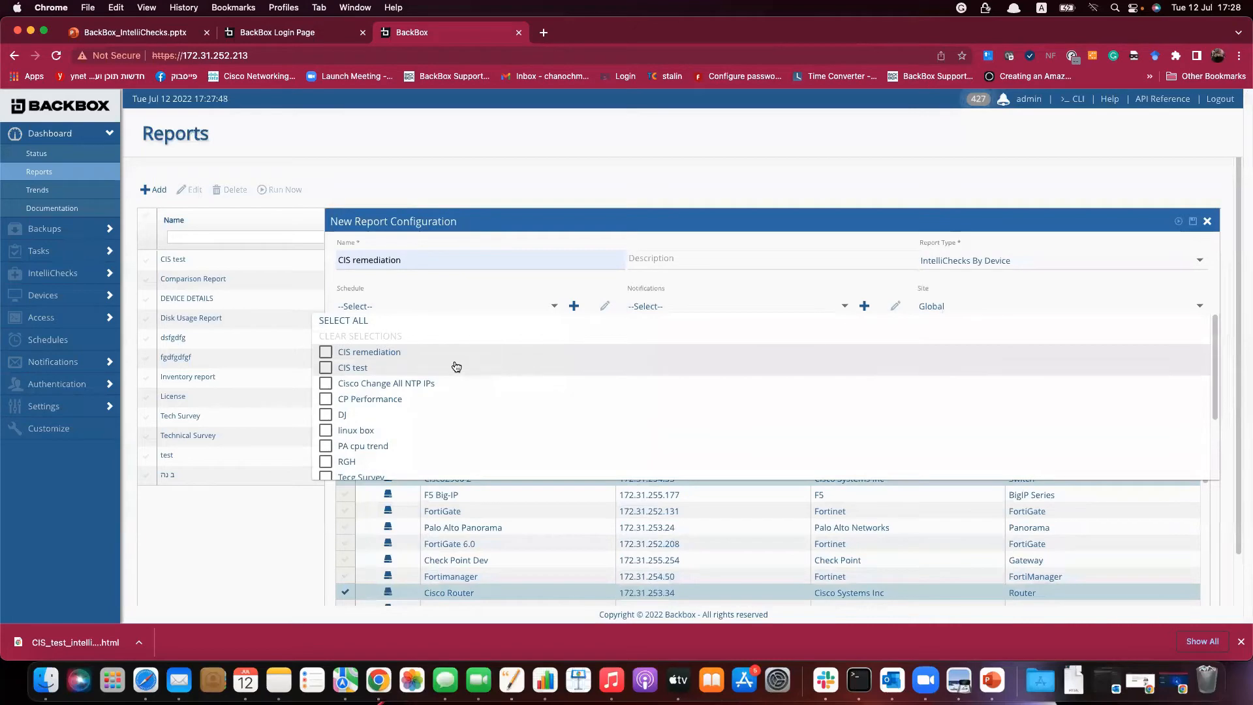
click(330, 354)
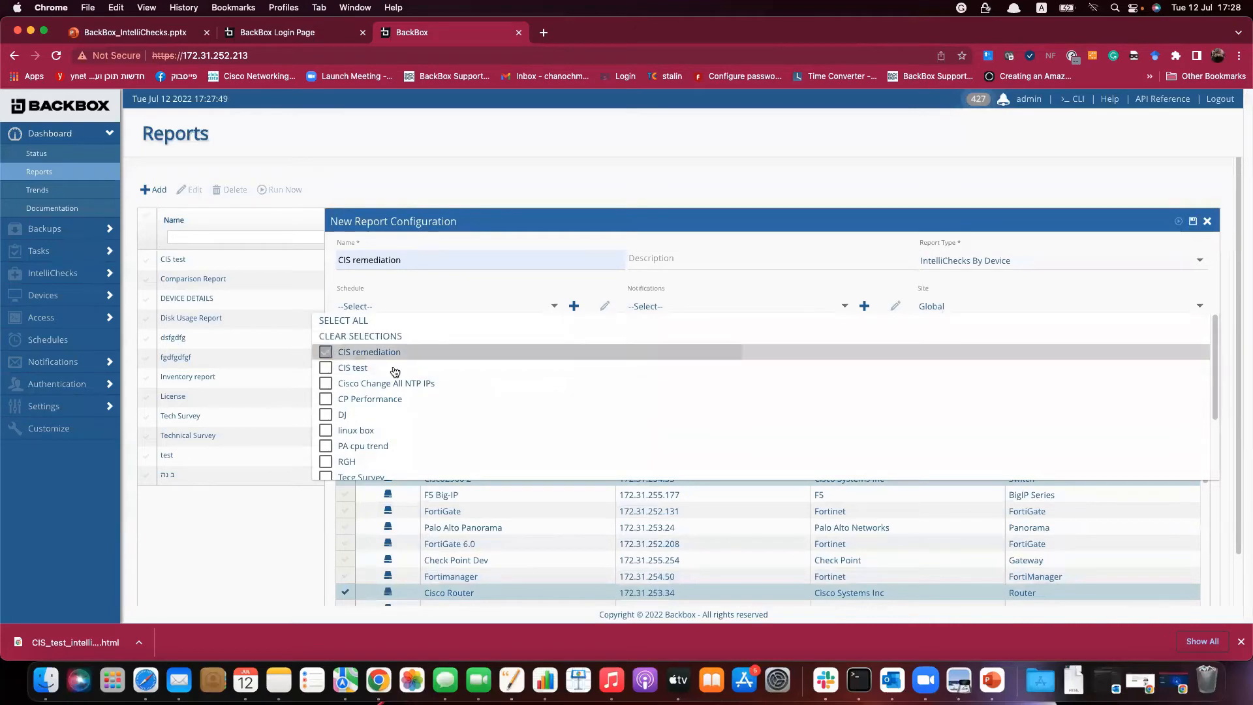
click(1032, 284)
click(1202, 222)
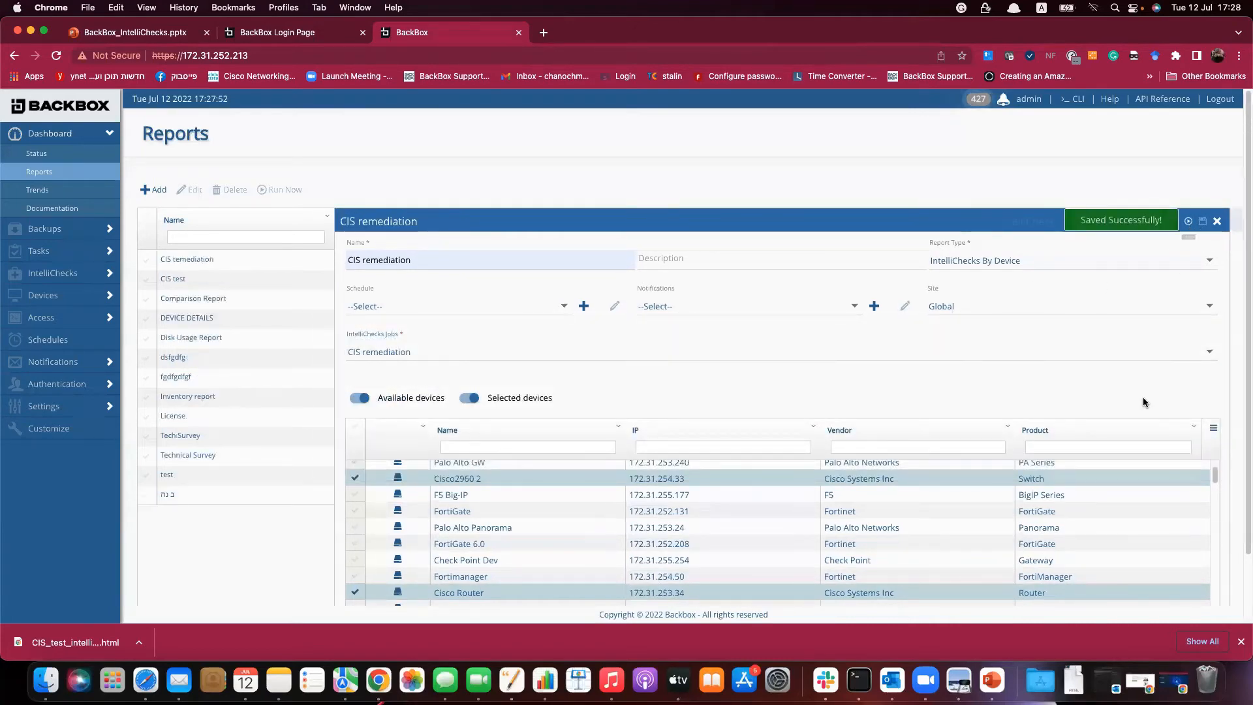
Run the IntelliChecks By Device report, review its CIS remediation findings, and close the results viewer.
click(1189, 450)
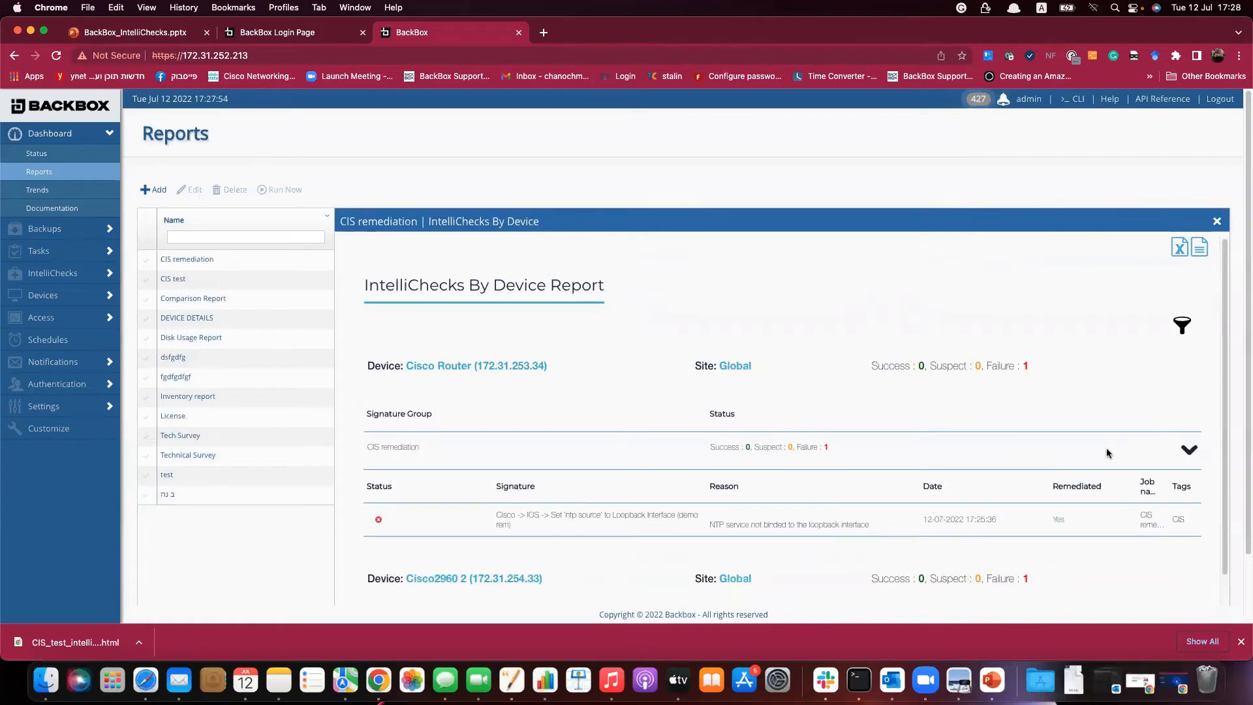
scroll(1108, 453, down, 3)
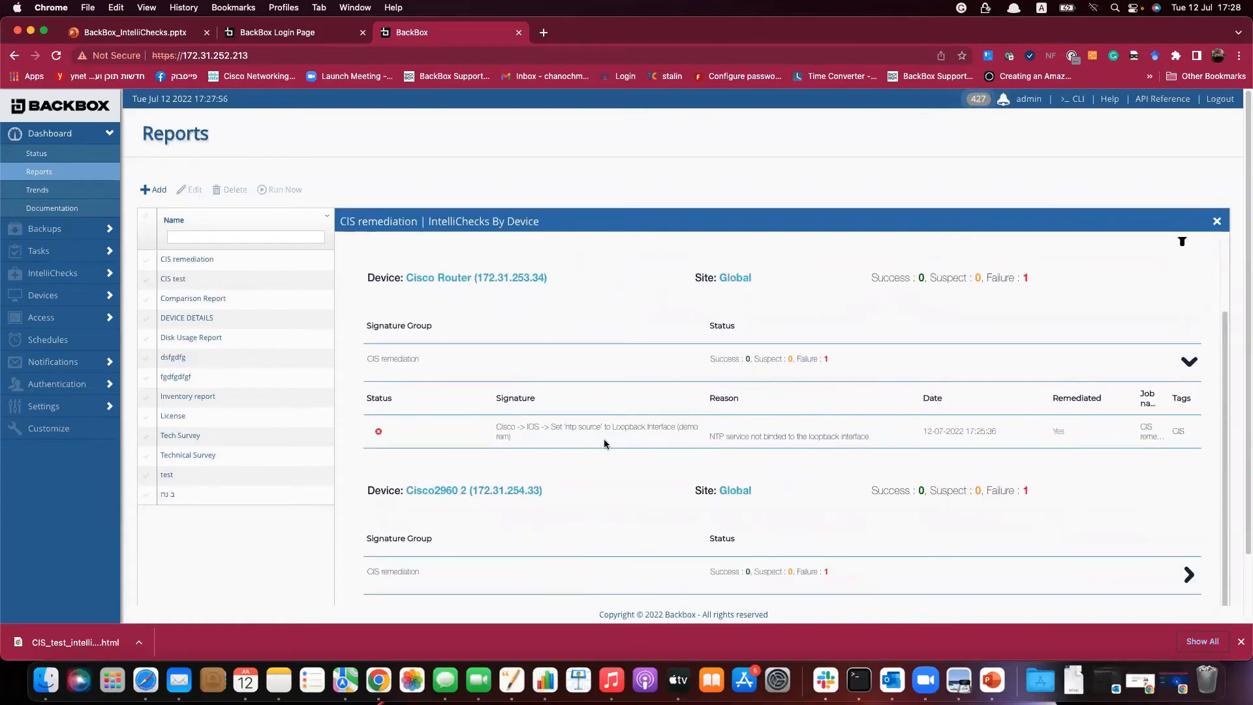
drag(434, 439, 1066, 436)
click(1058, 440)
scroll(1094, 482, down, 2)
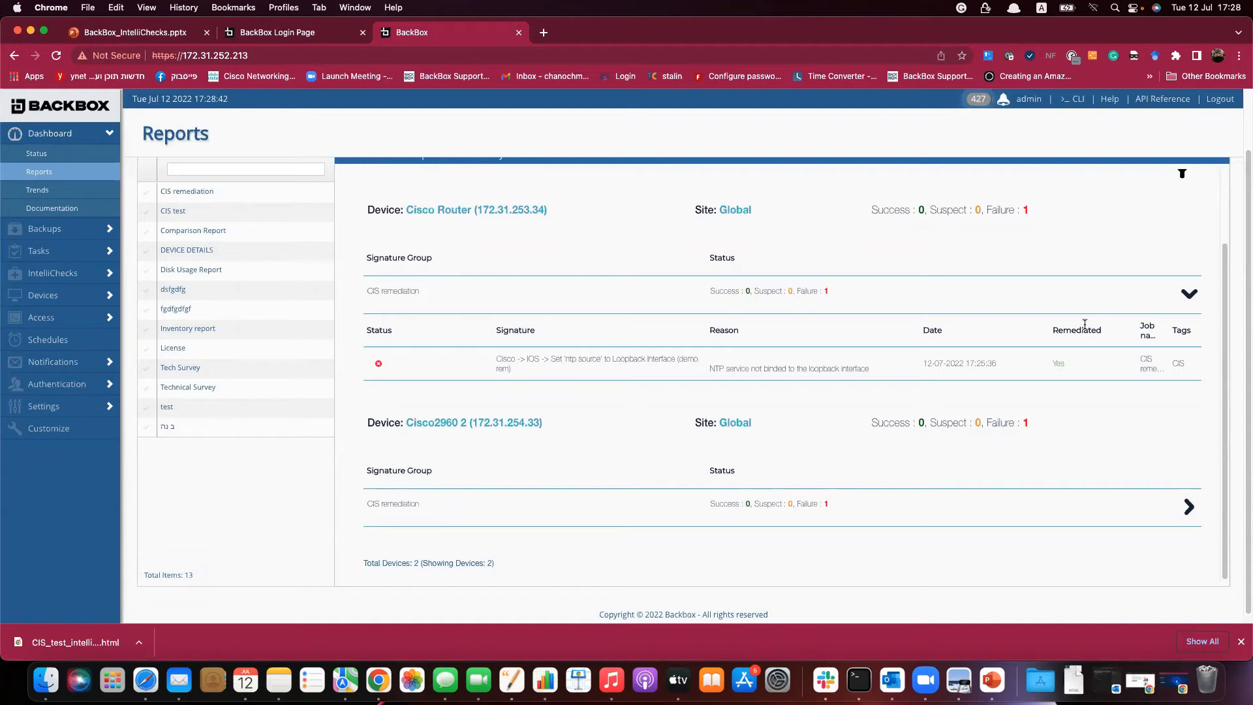
scroll(1087, 324, up, 3)
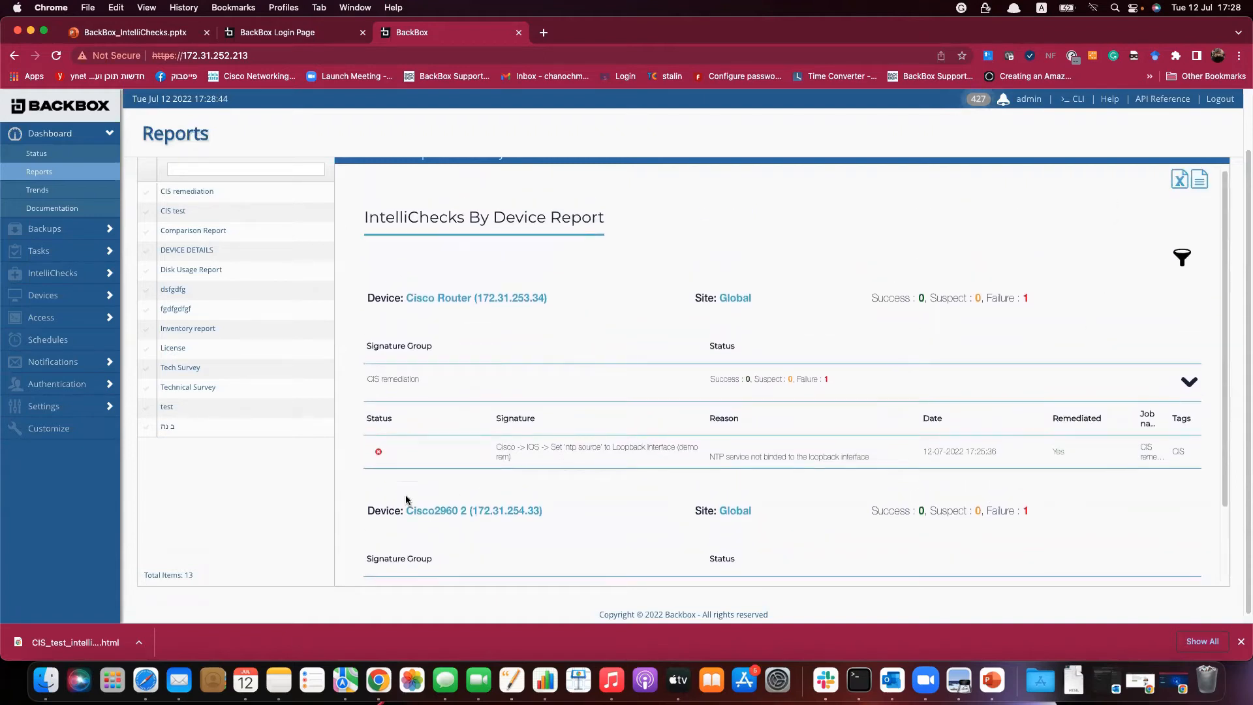
scroll(270, 516, up, 3)
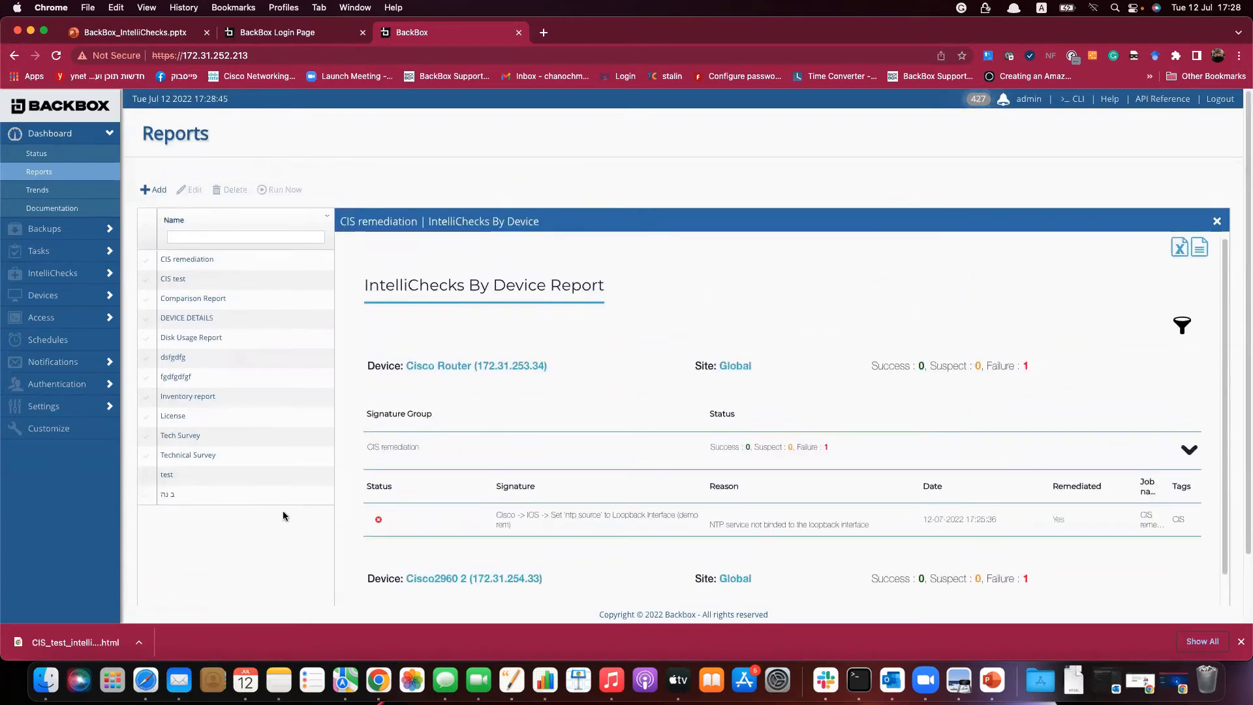
click(1217, 222)
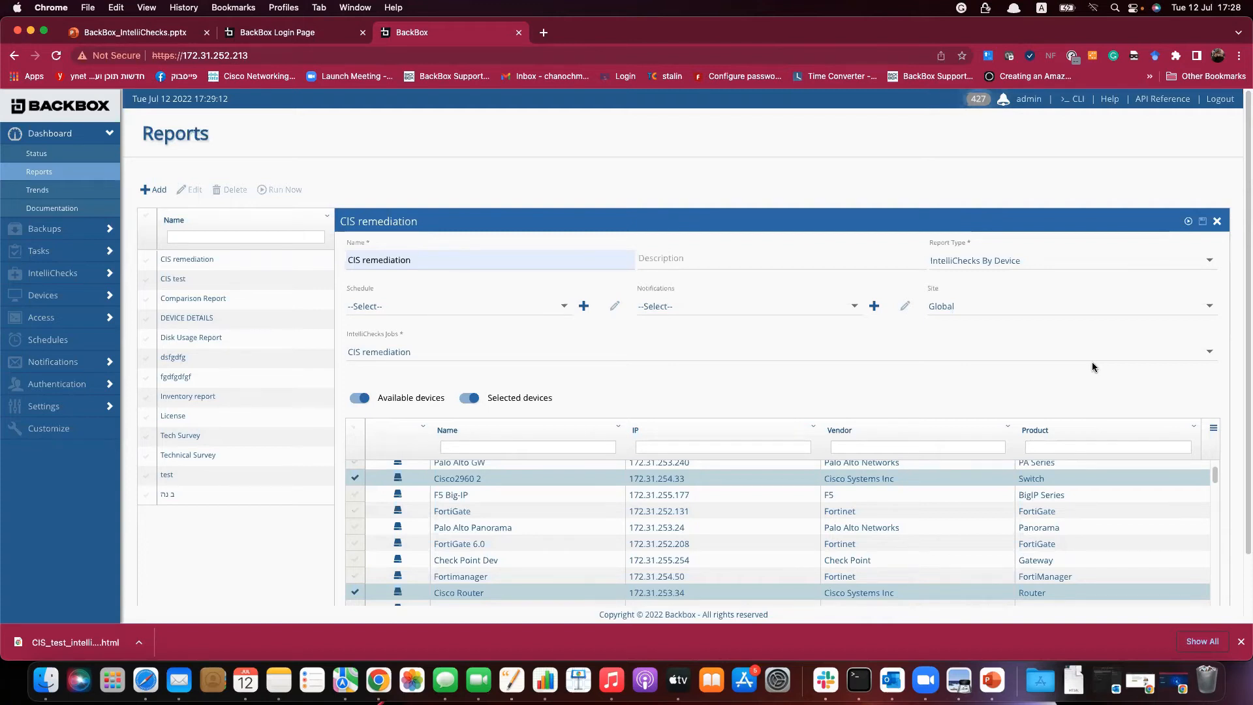
Filter Signatures by 'DEMO' and view the http Secure-server limit signature's remediation commands.
click(1218, 222)
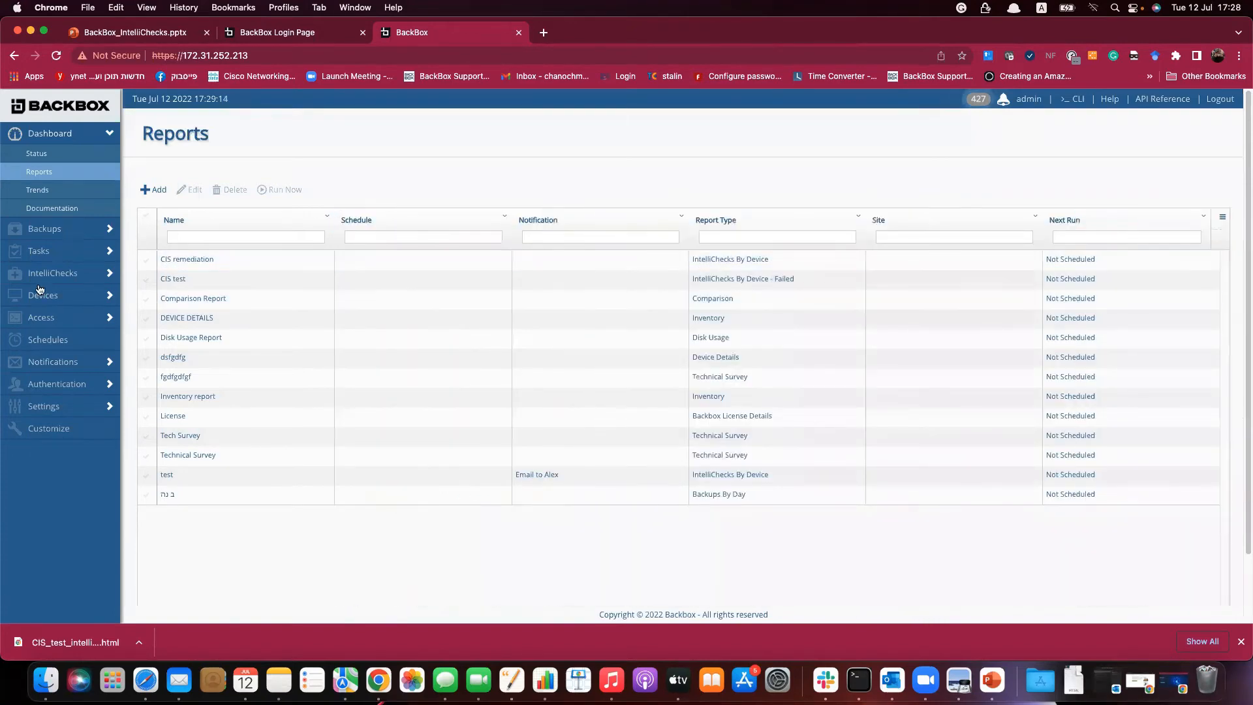
click(51, 269)
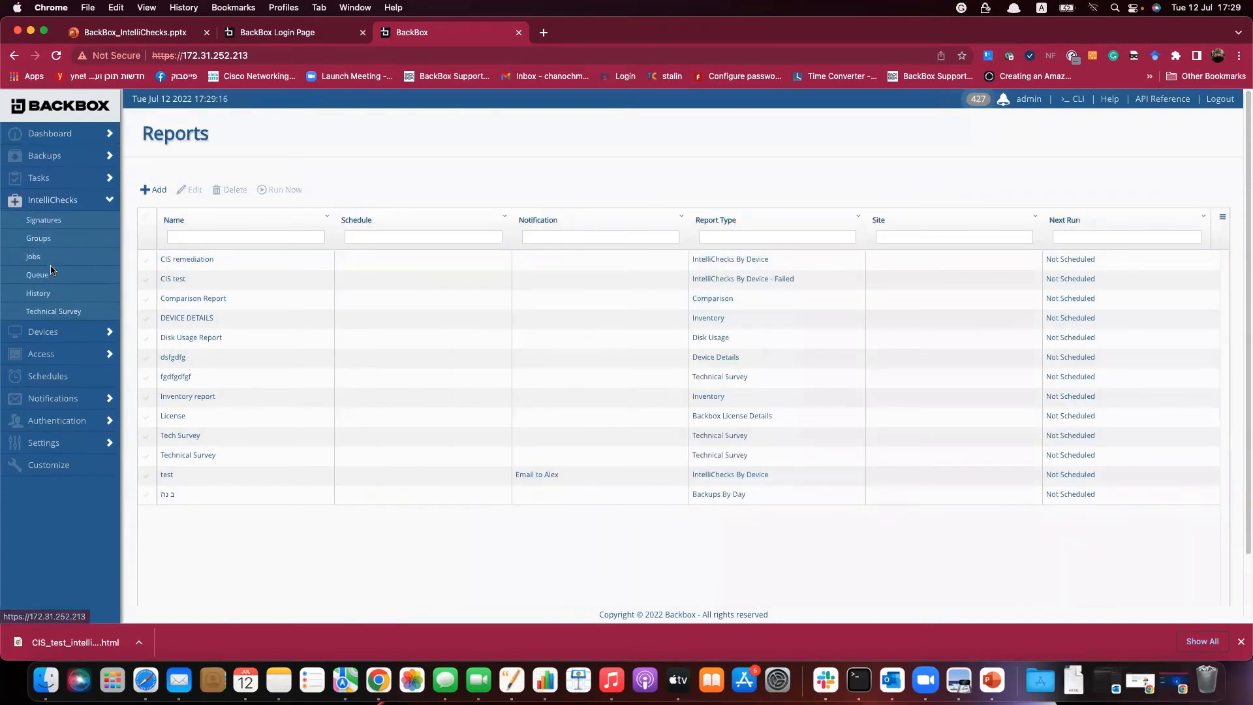
click(174, 237)
text(DEMO)
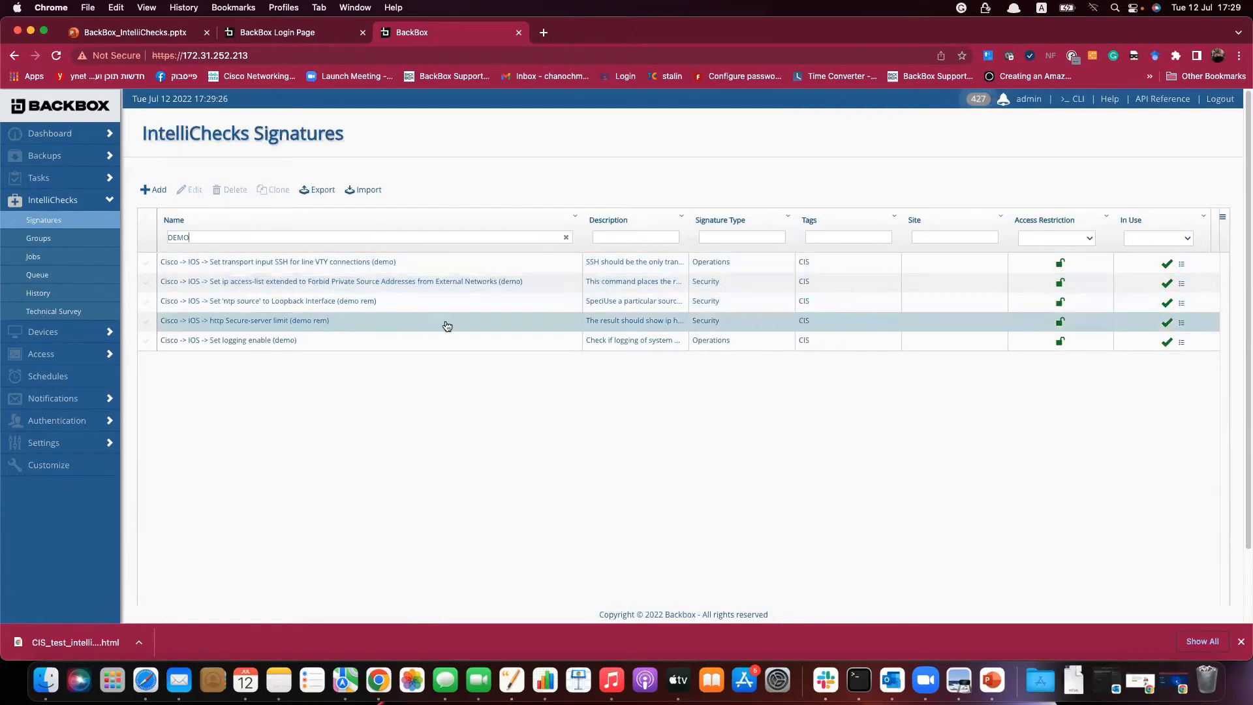
click(485, 330)
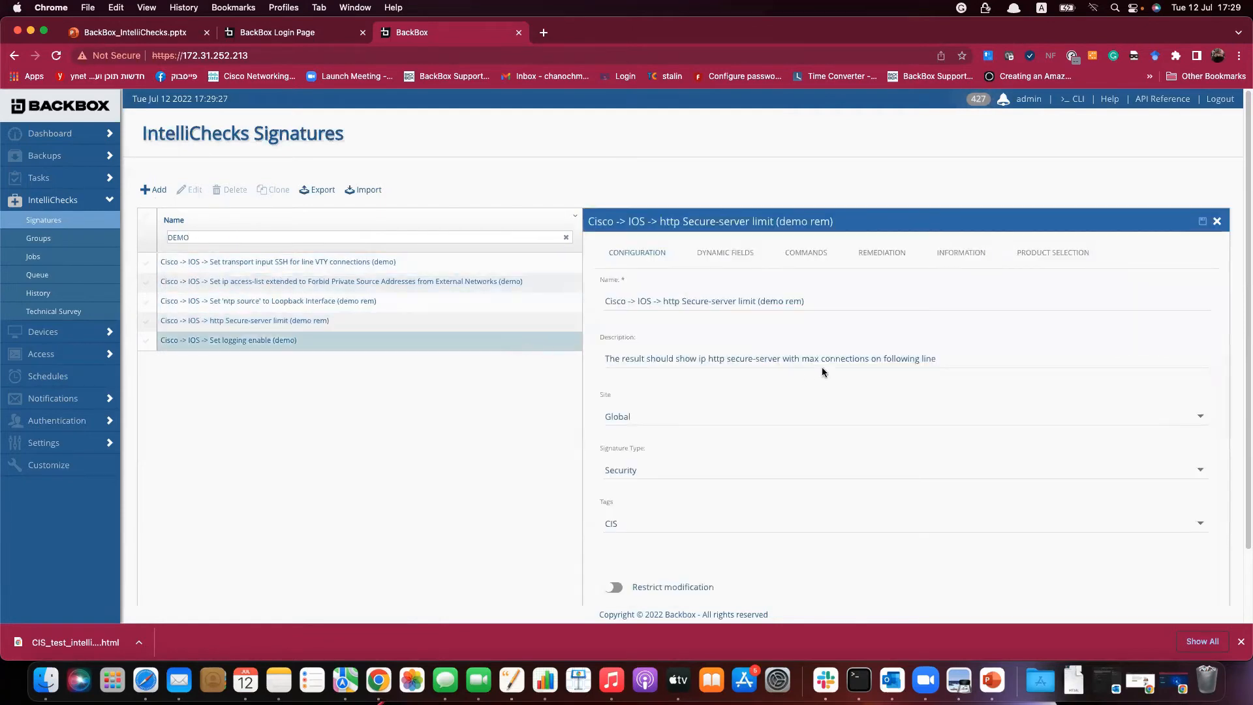
click(863, 254)
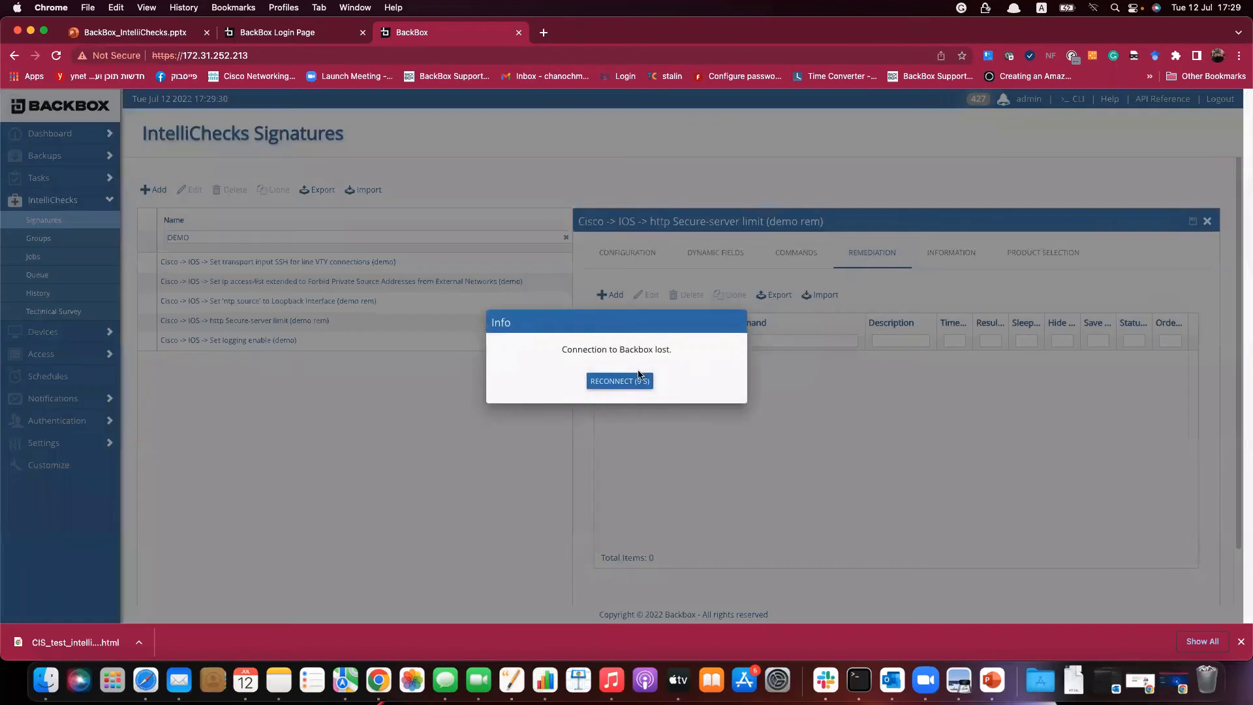
Reconnect to BackBox, reload the page, and bring the BackBox Login Page tab forward.
click(625, 385)
click(56, 56)
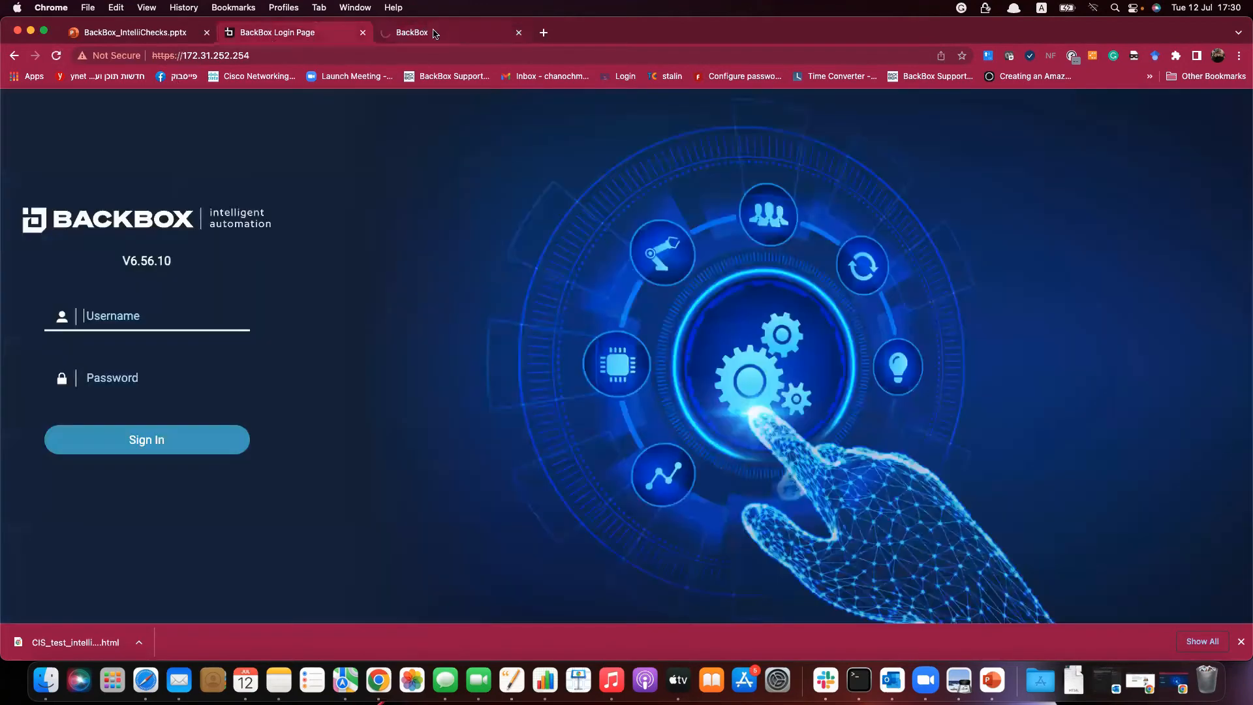
click(436, 34)
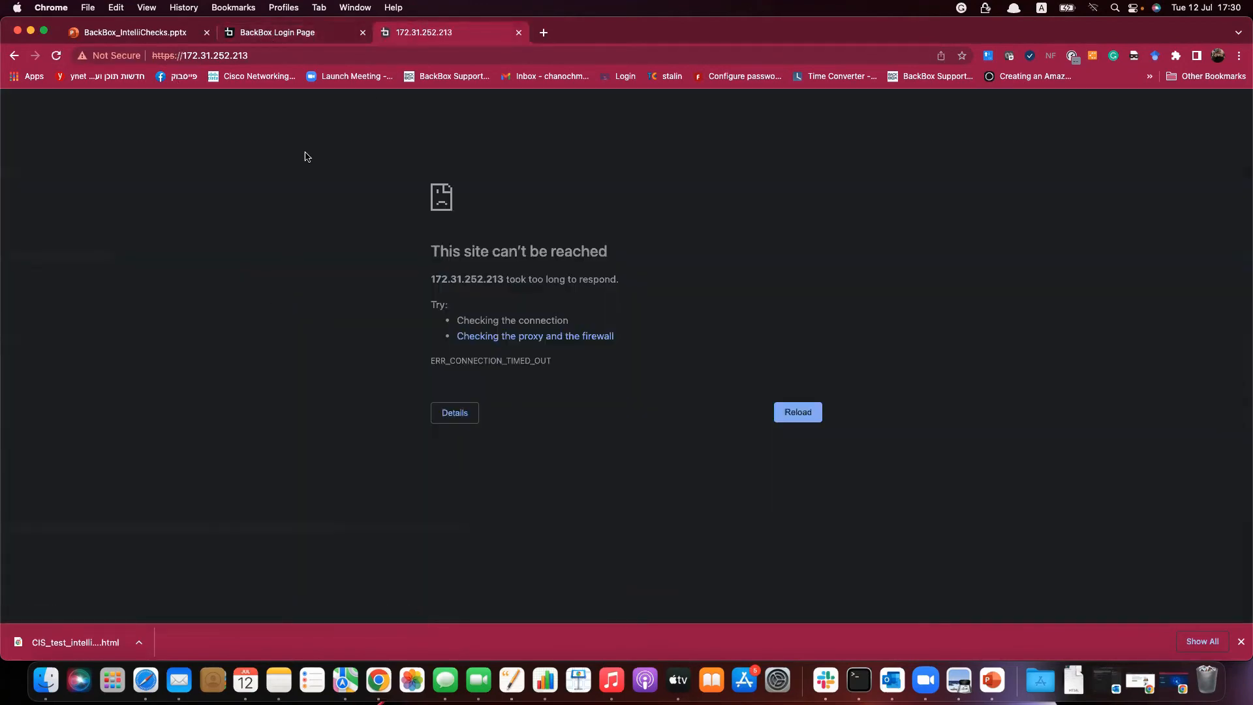
click(339, 38)
click(408, 39)
click(262, 41)
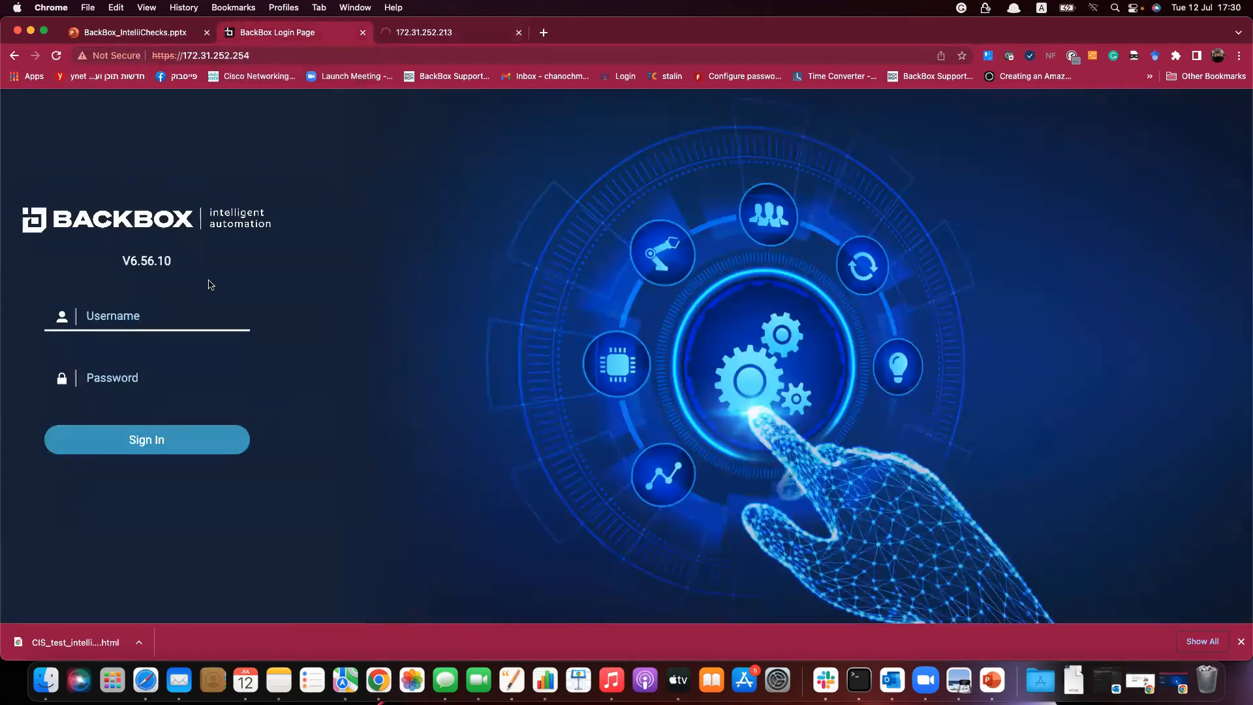
Enter the administrator username on the login page.
text(admin)
key(BackSpace)
key(BackSpace)
key(BackSpace)
key(BackSpace)
key(BackSpace)
text(admin)
key(Tab)
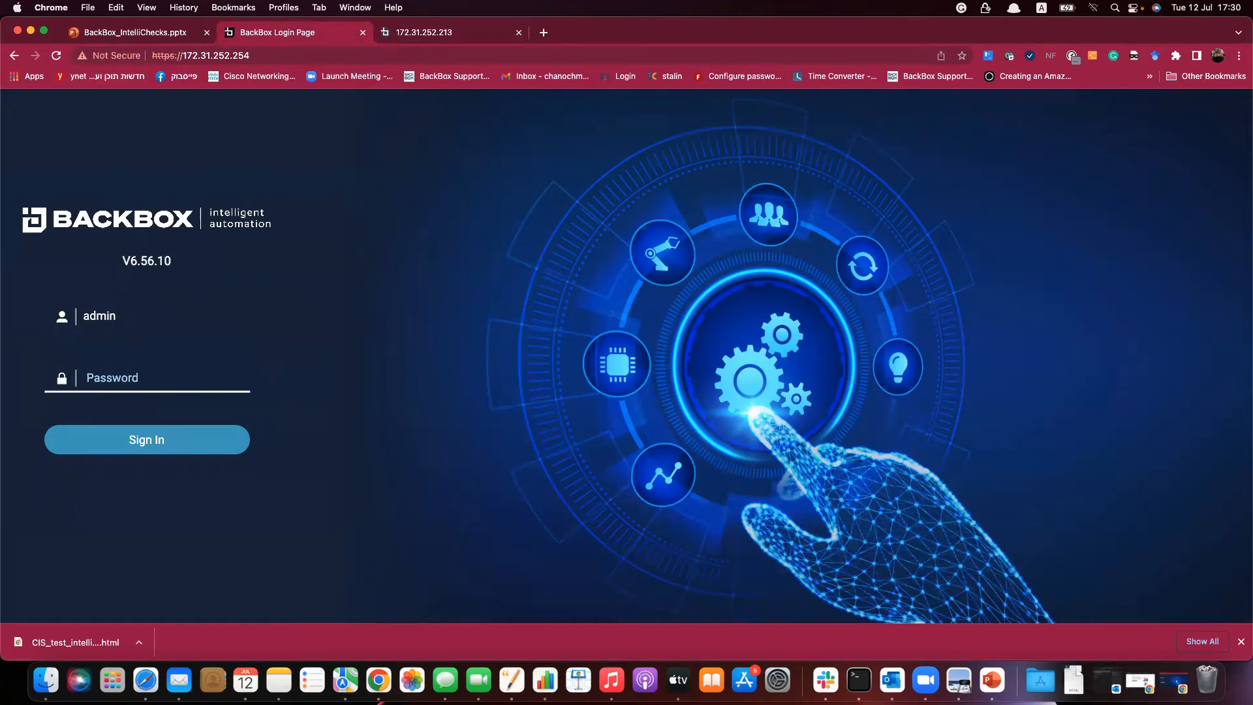
Sign in with the account password and go to IntelliChecks > Signatures.
text(•••••••••••)
key(Return)
click(421, 36)
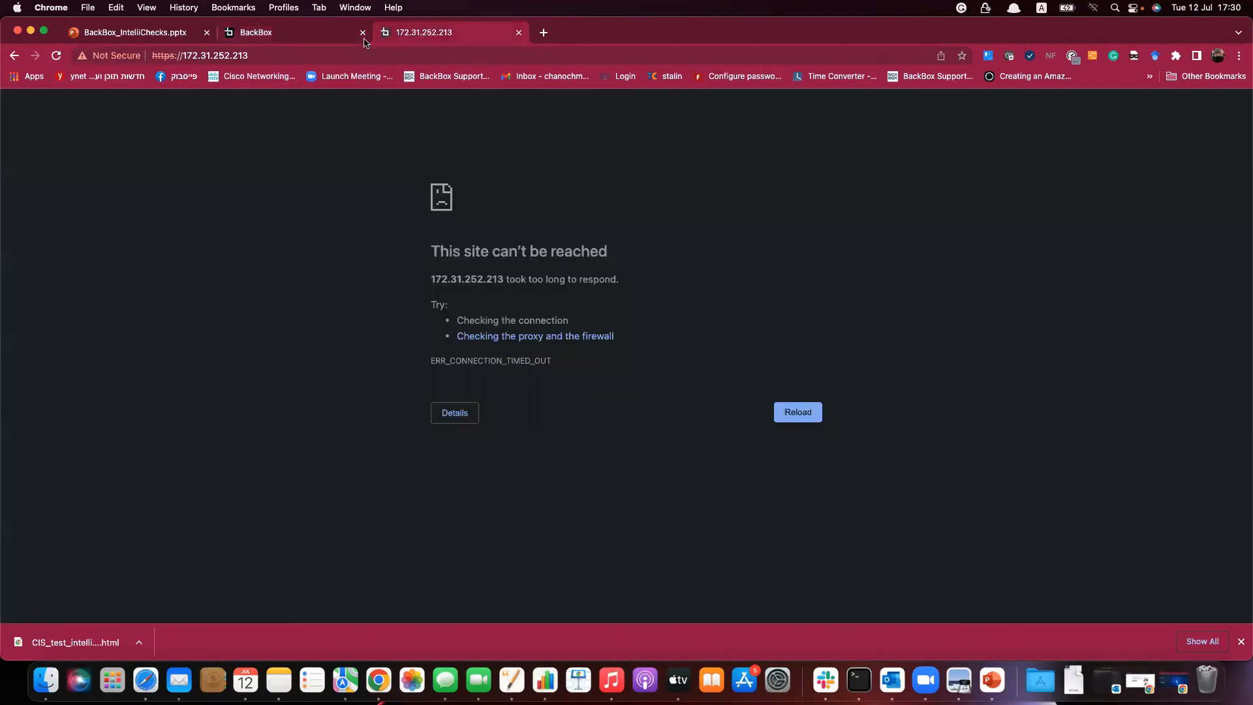
click(310, 38)
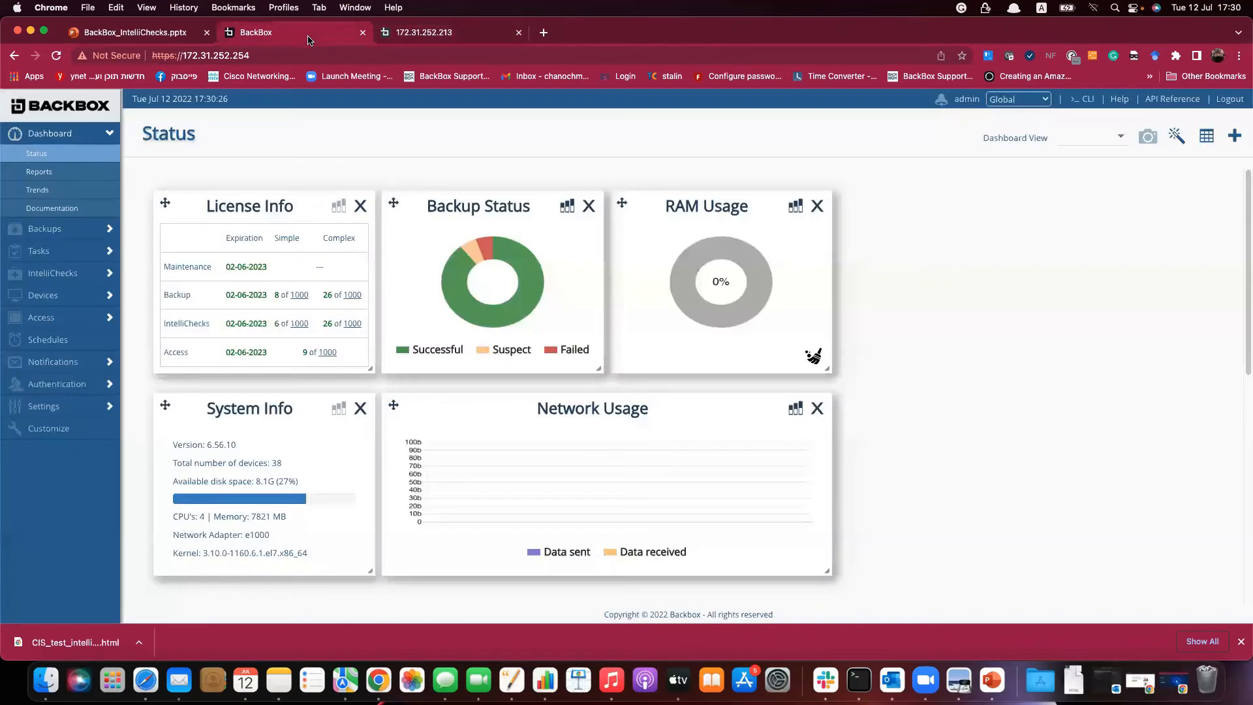
click(65, 295)
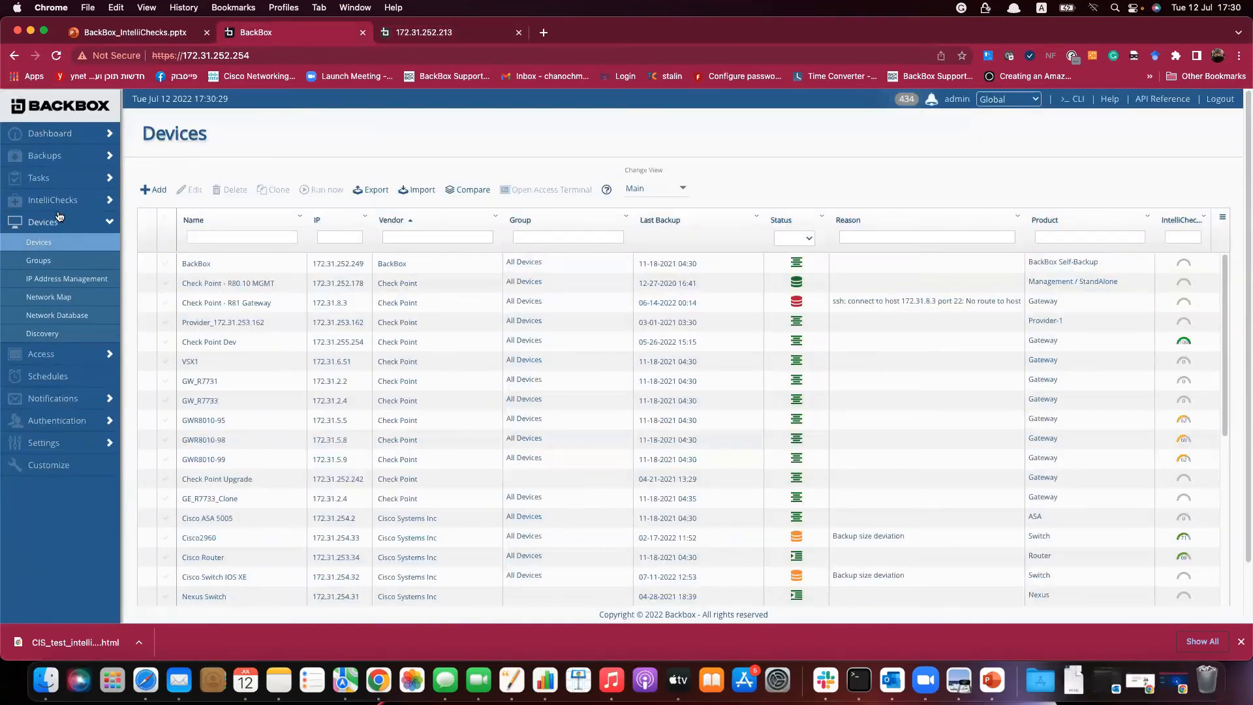
click(58, 202)
click(54, 224)
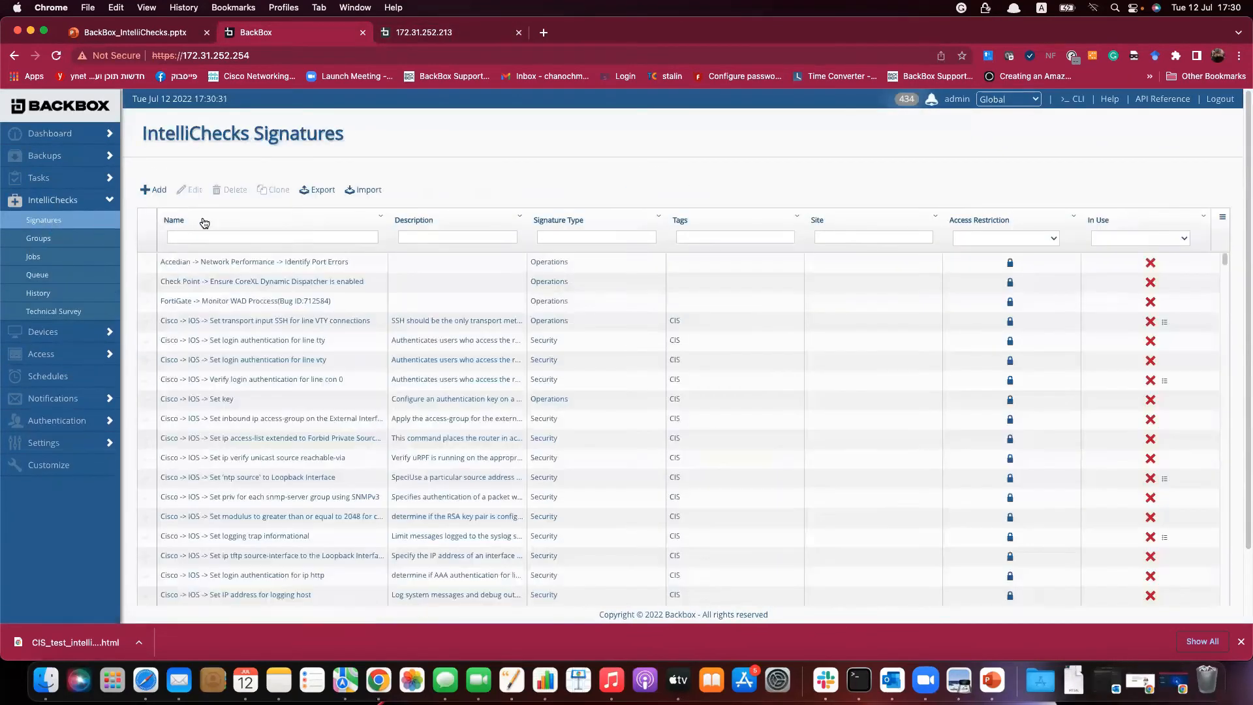
Filter by 'demo' and delete all three remediation commands from http Secure-server limit (demo).
click(194, 236)
text(demo)
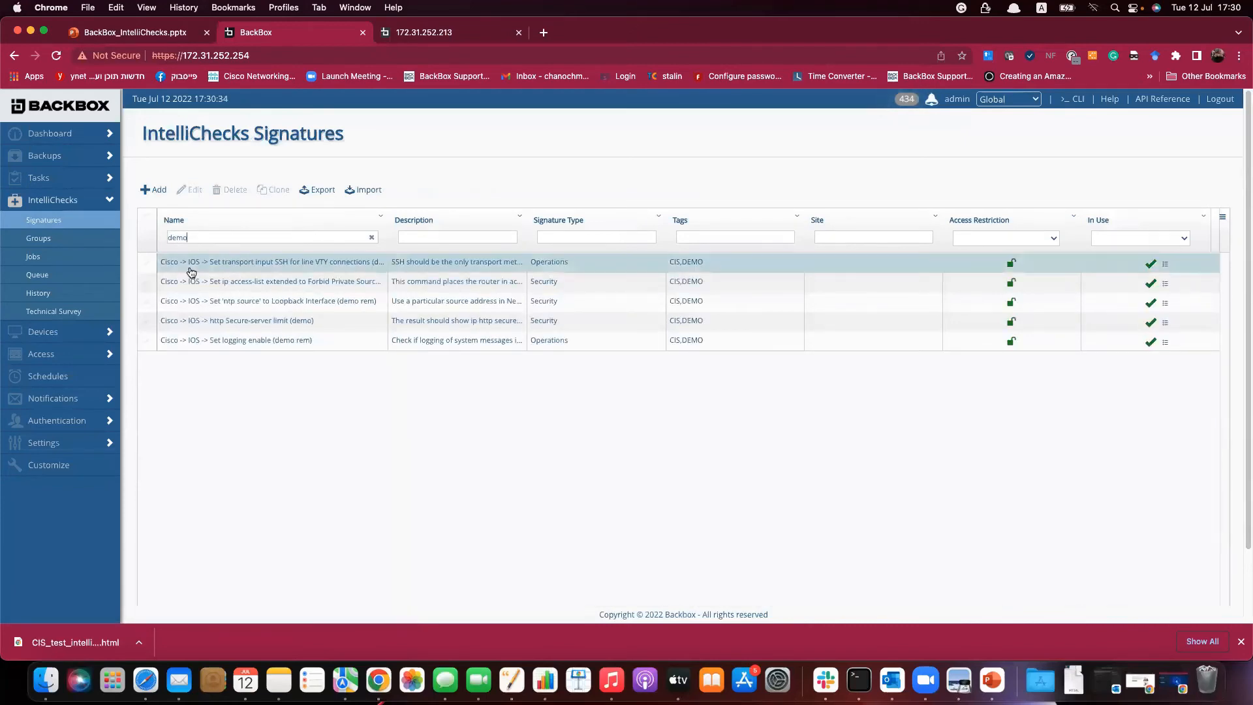
click(265, 323)
click(685, 257)
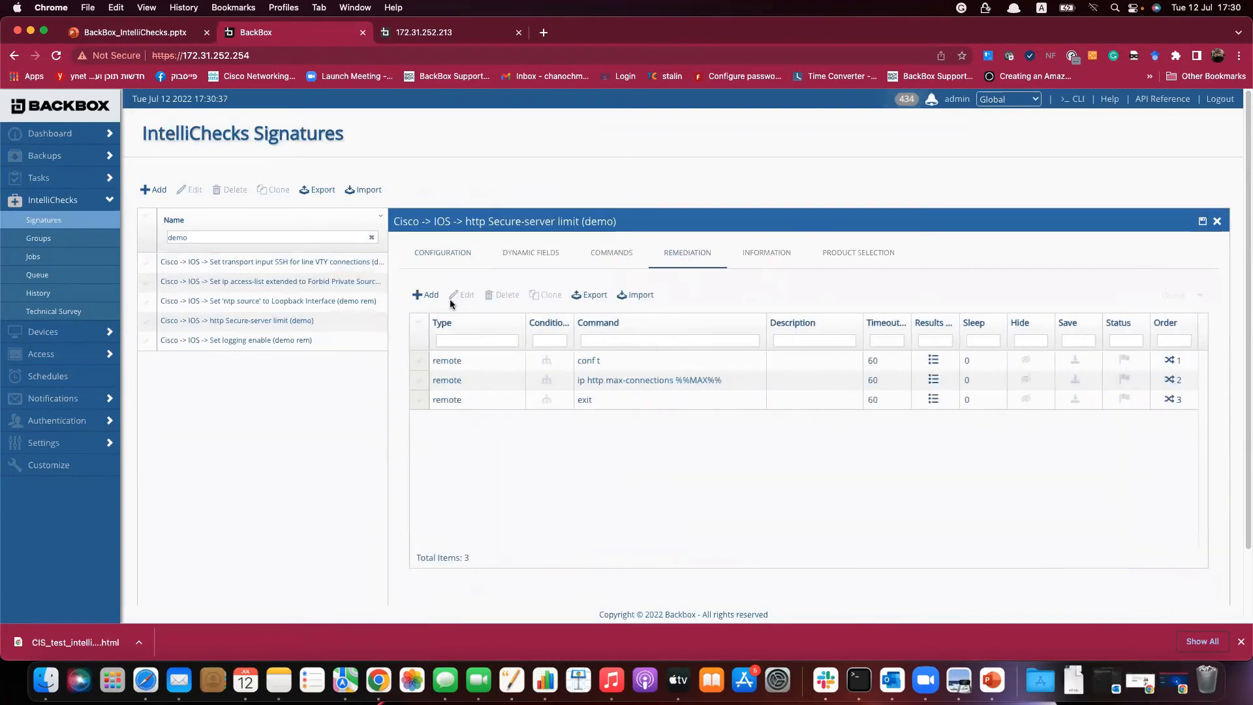
click(427, 323)
click(502, 295)
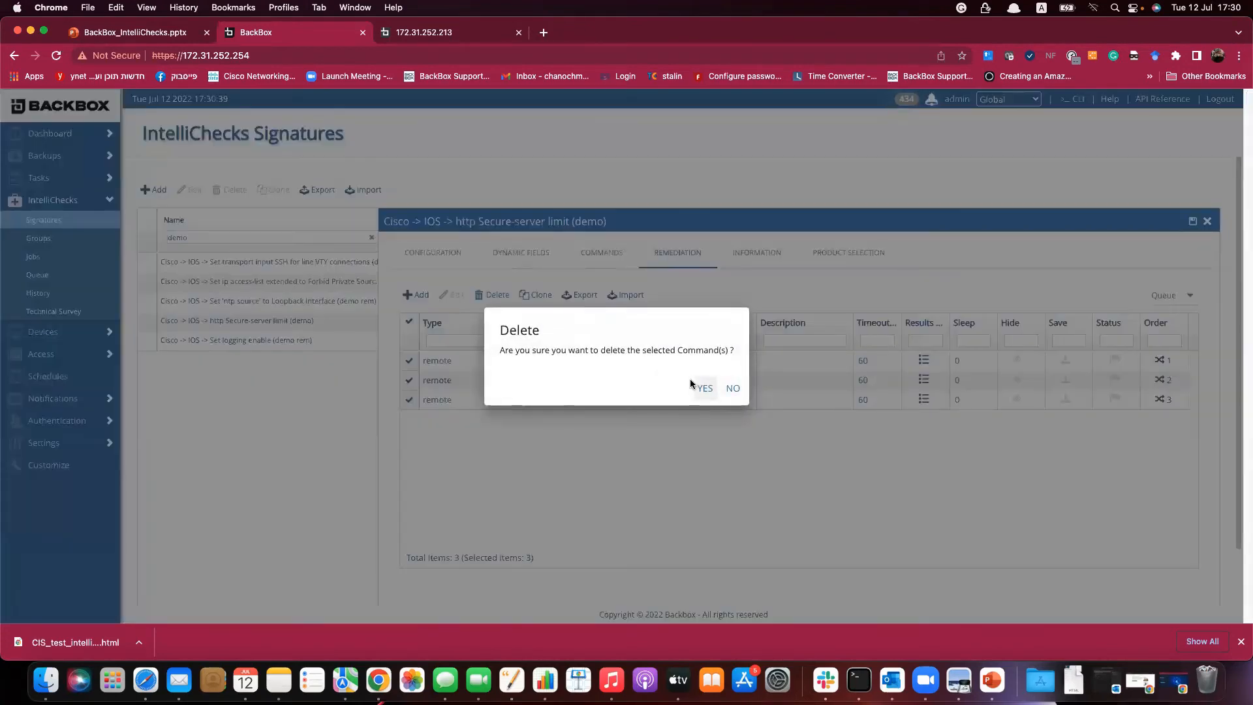
click(701, 385)
click(434, 33)
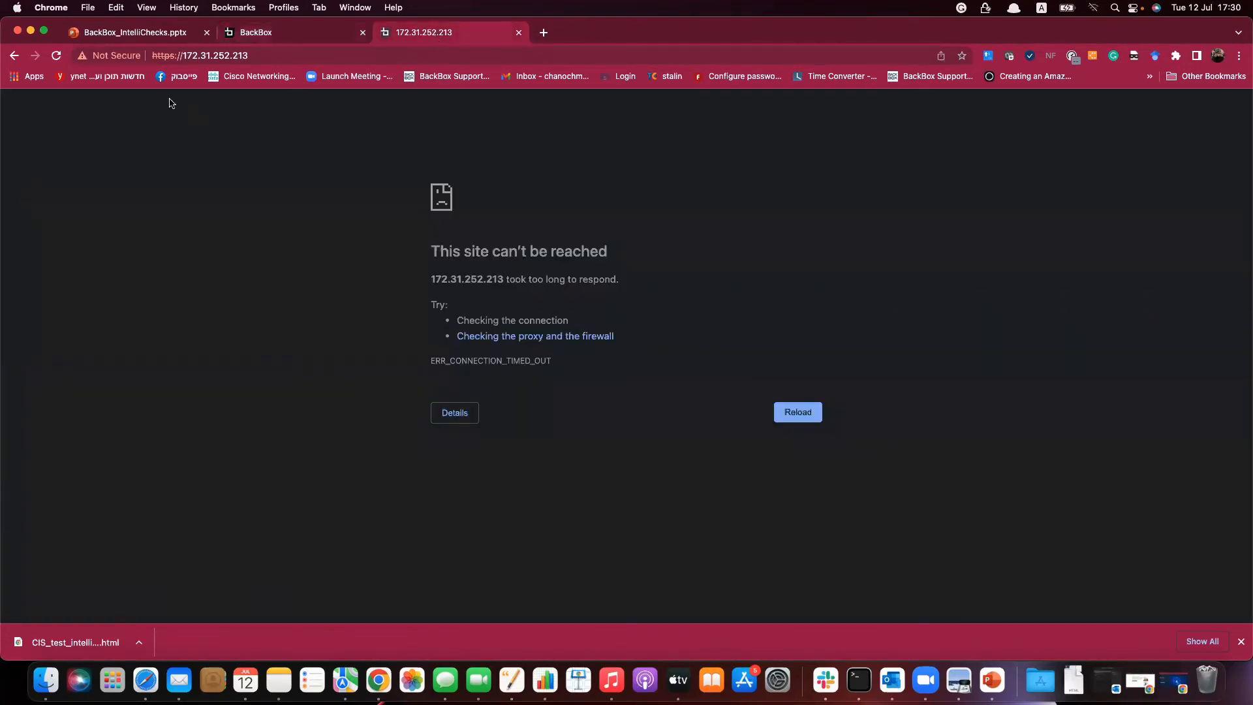
Inspect the signature's %%MAX%% dynamic field and its max-connections field title.
click(57, 56)
click(274, 34)
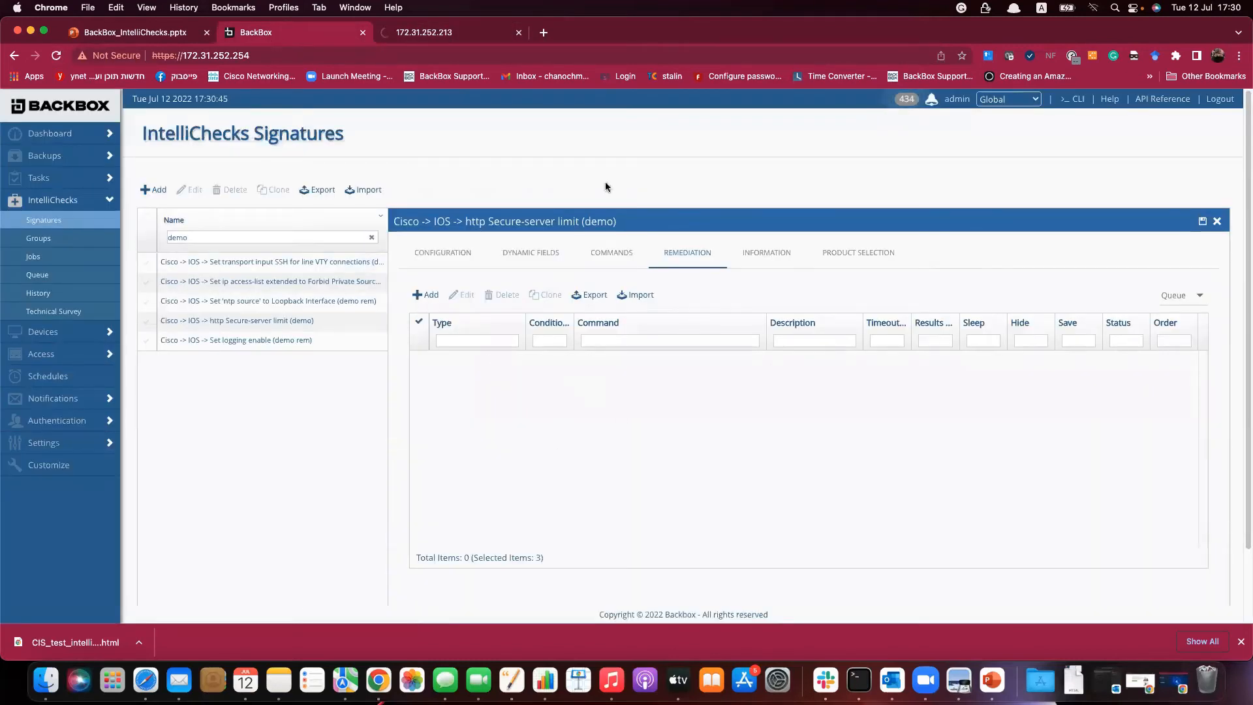
click(534, 256)
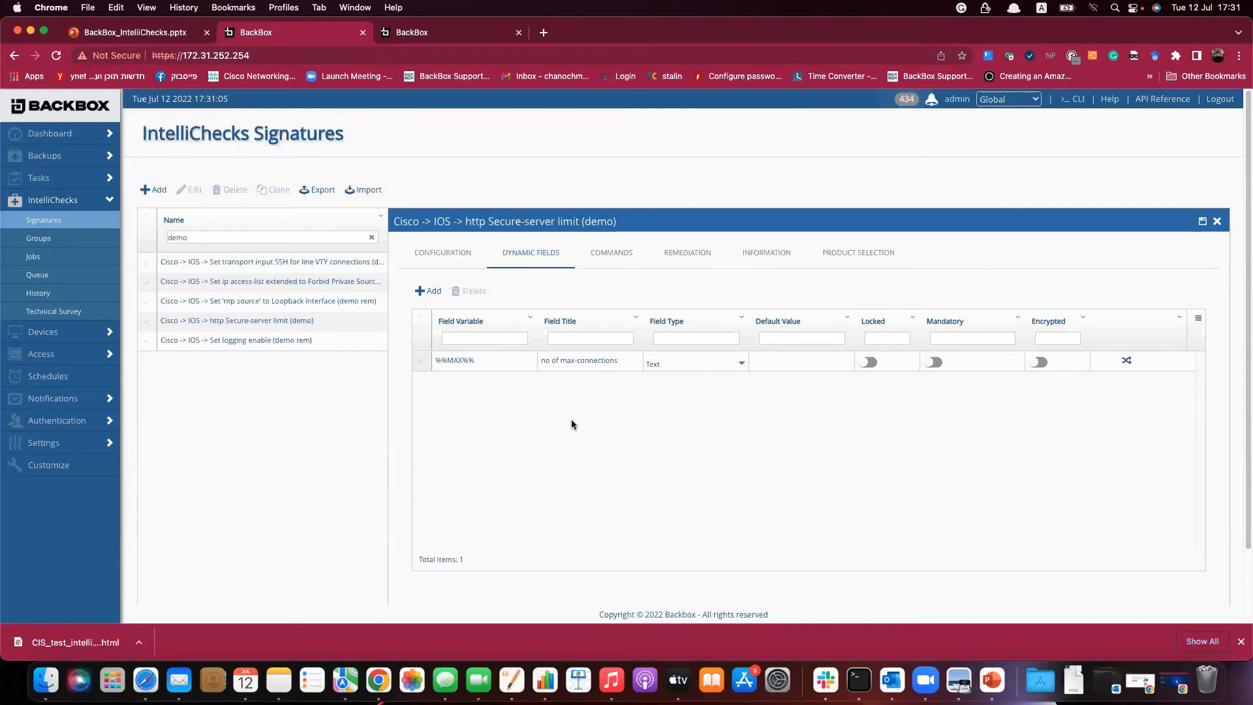
double_click(469, 360)
click(574, 363)
drag(560, 361, 607, 360)
click(704, 254)
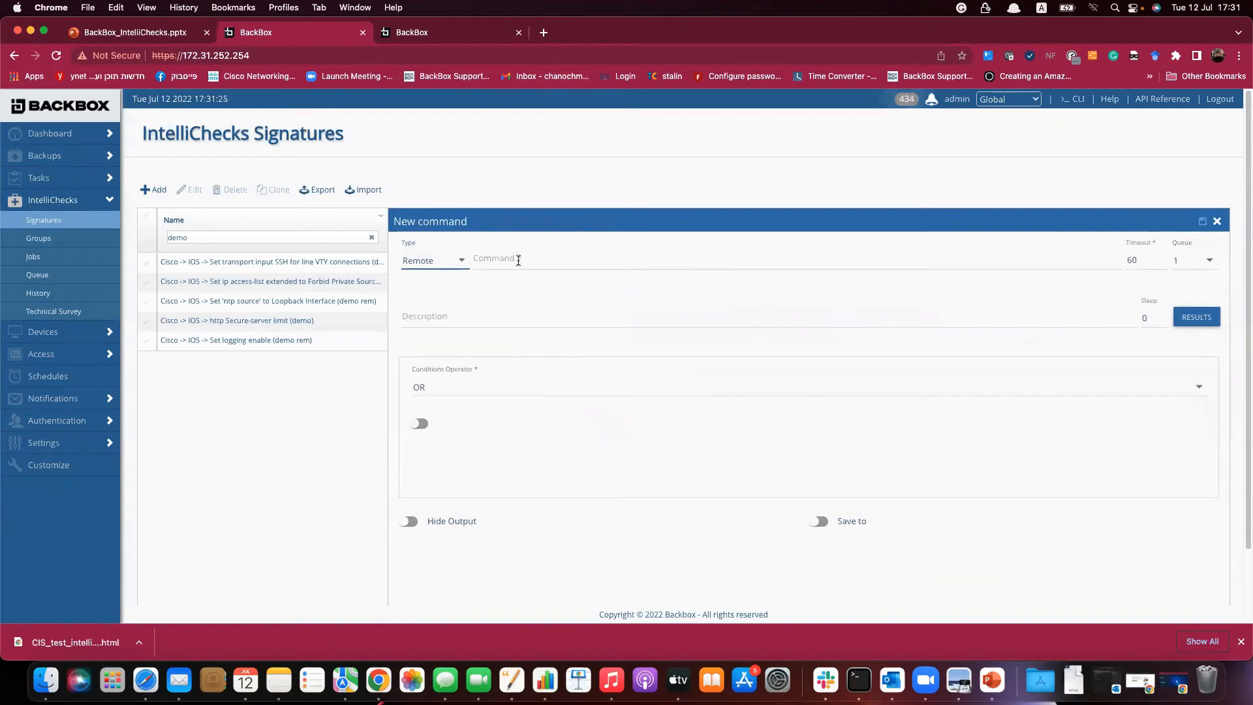
Add remediation commands 'conf t' and 'ip http max-connections %%MAX%%'.
click(518, 261)
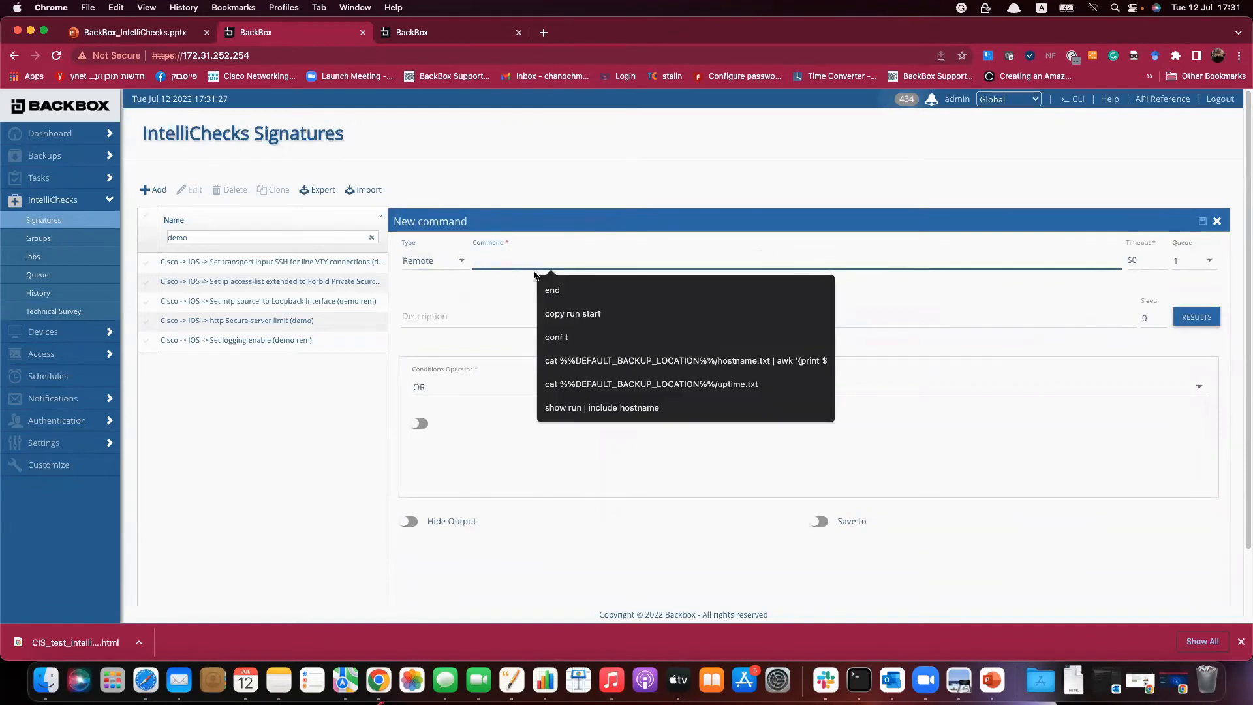
text(conf t)
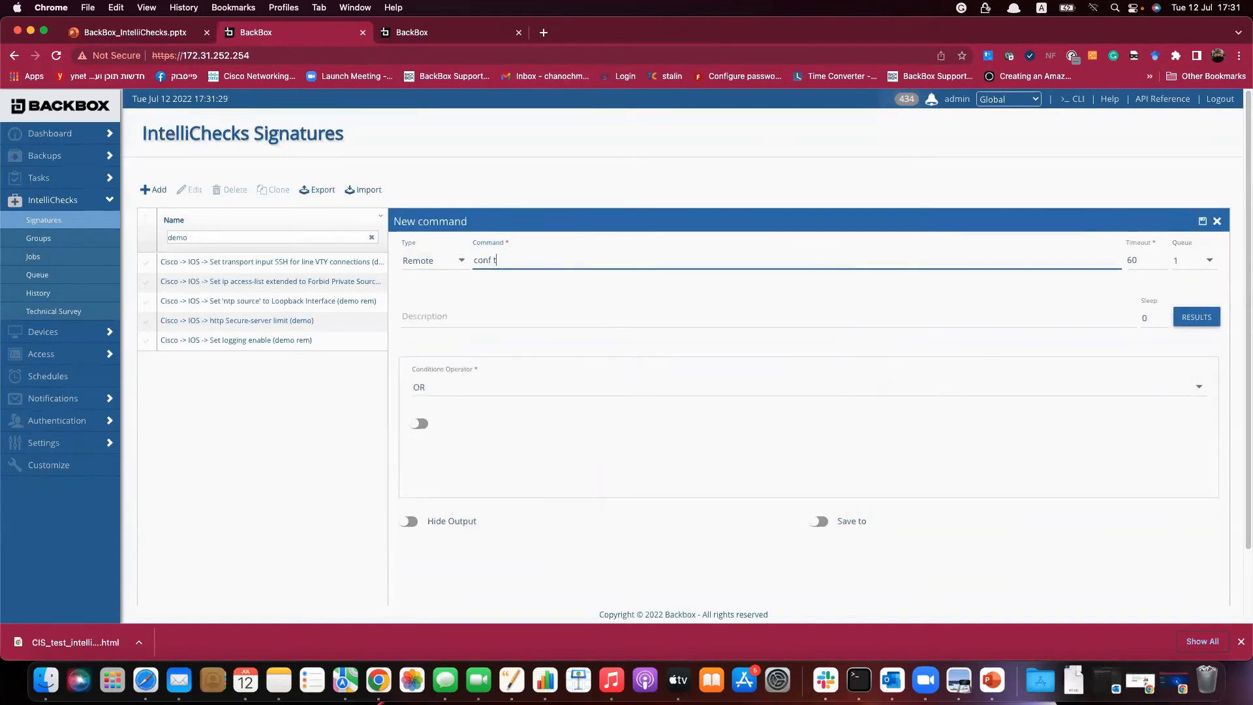
click(1204, 225)
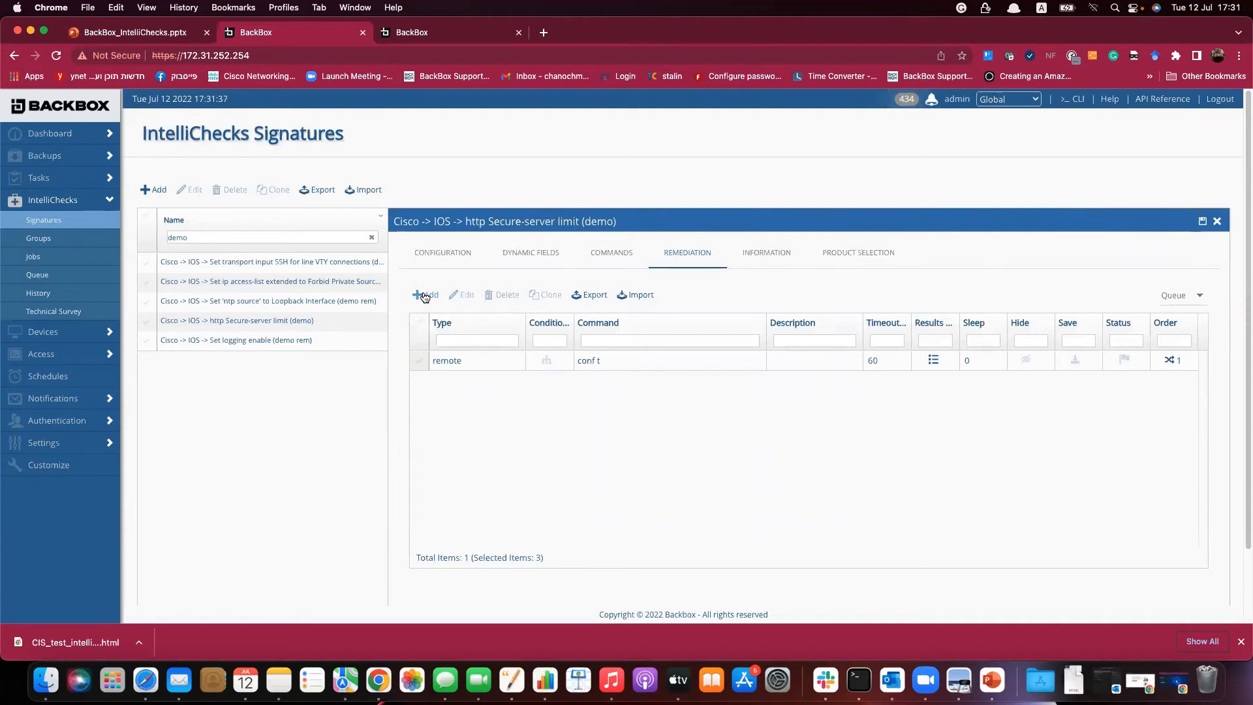
click(425, 295)
click(521, 260)
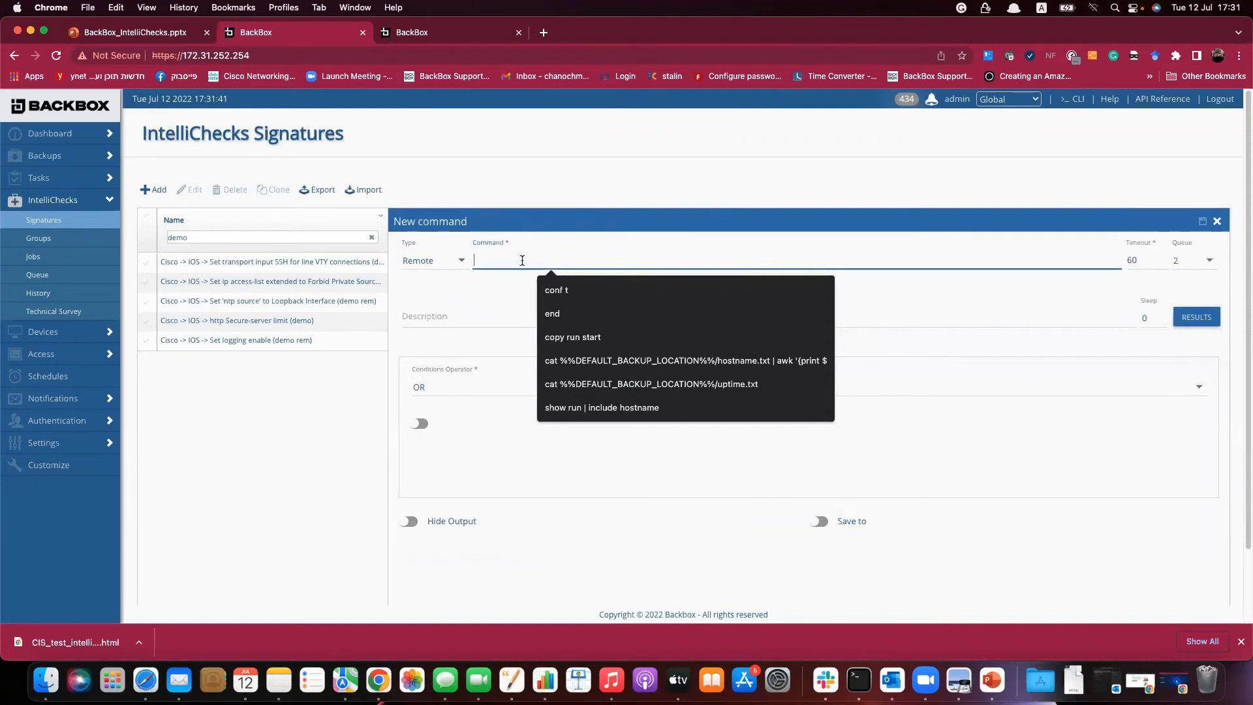
text(ip)
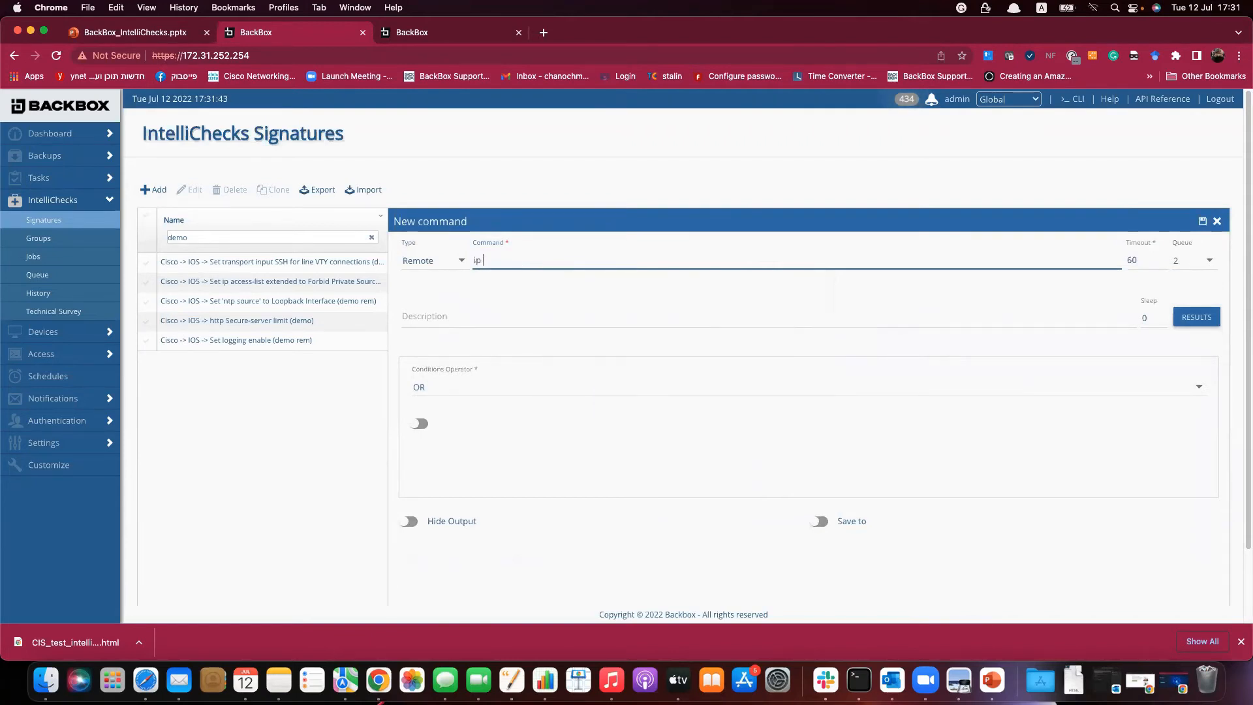
text( h)
text(nnections)
text(%%MAX)
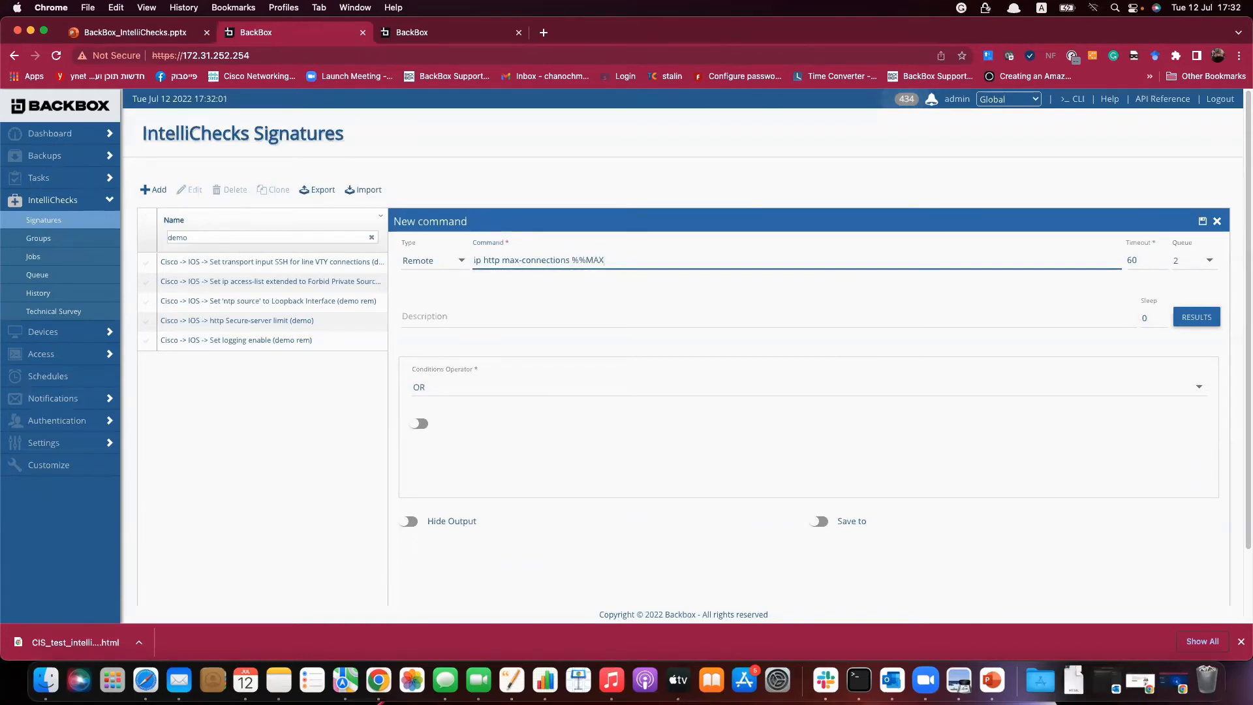
text(%%)
click(1203, 221)
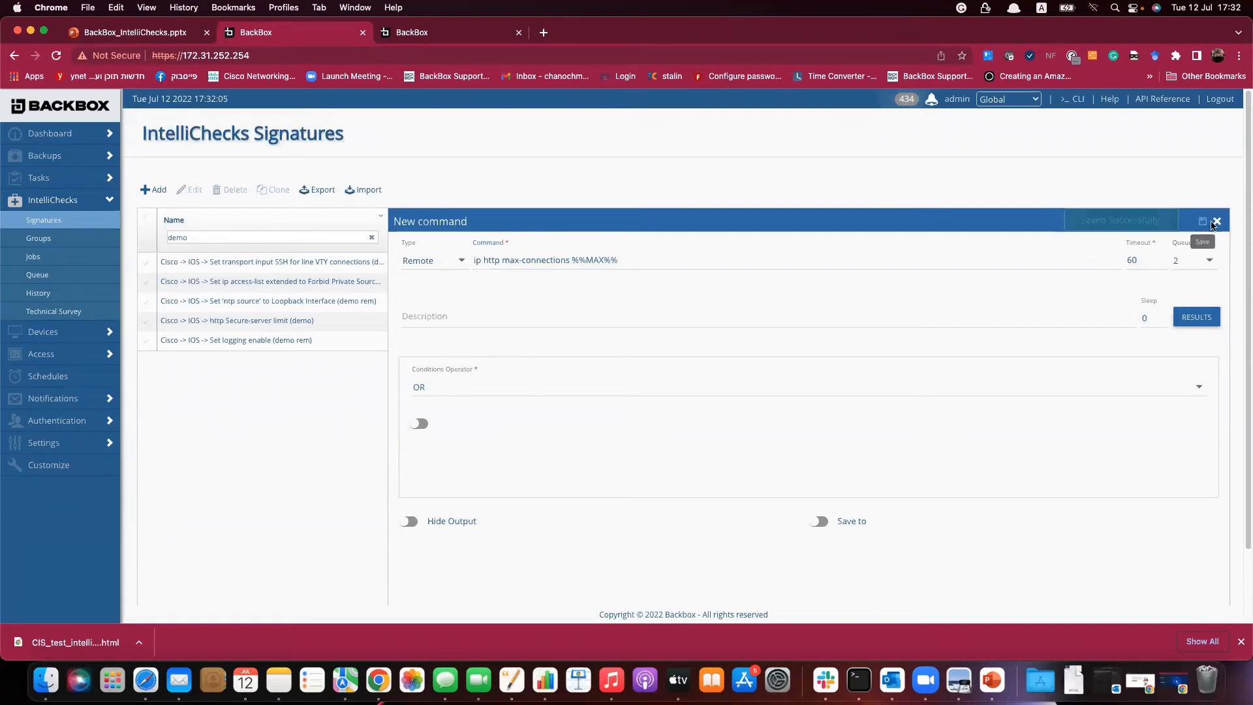
click(1219, 222)
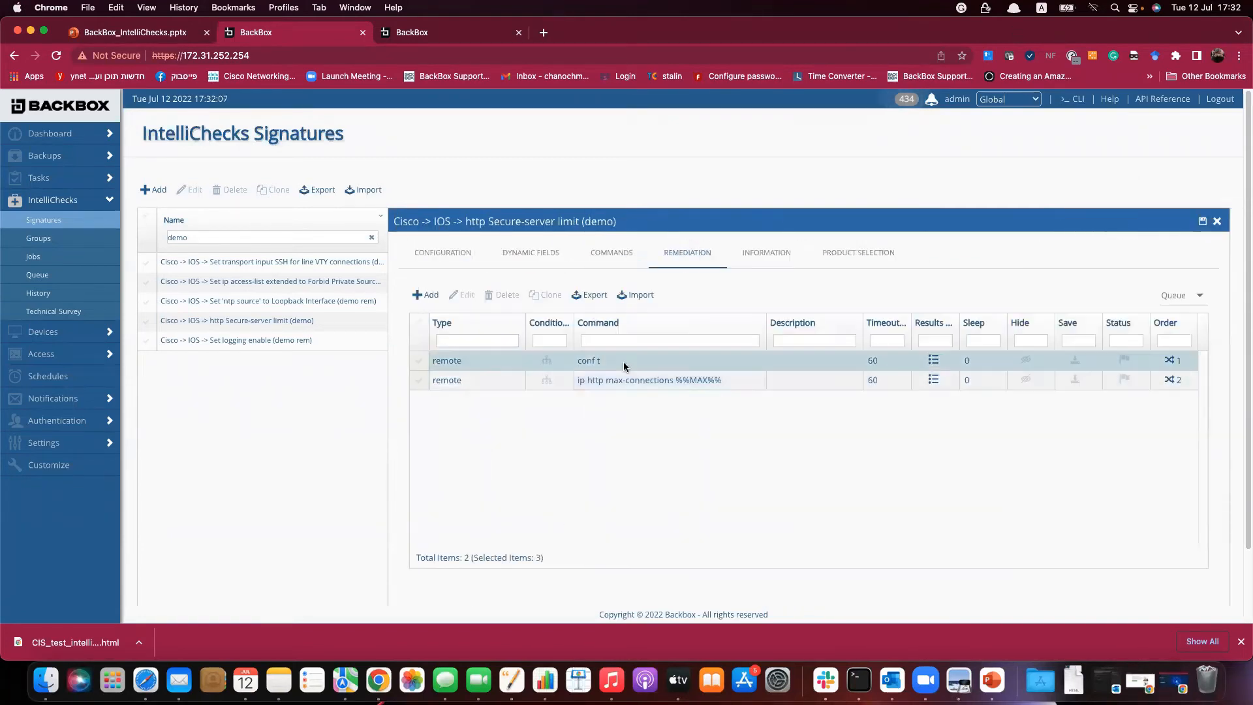
Add remediation commands 'end' and 'copy run start'.
click(428, 295)
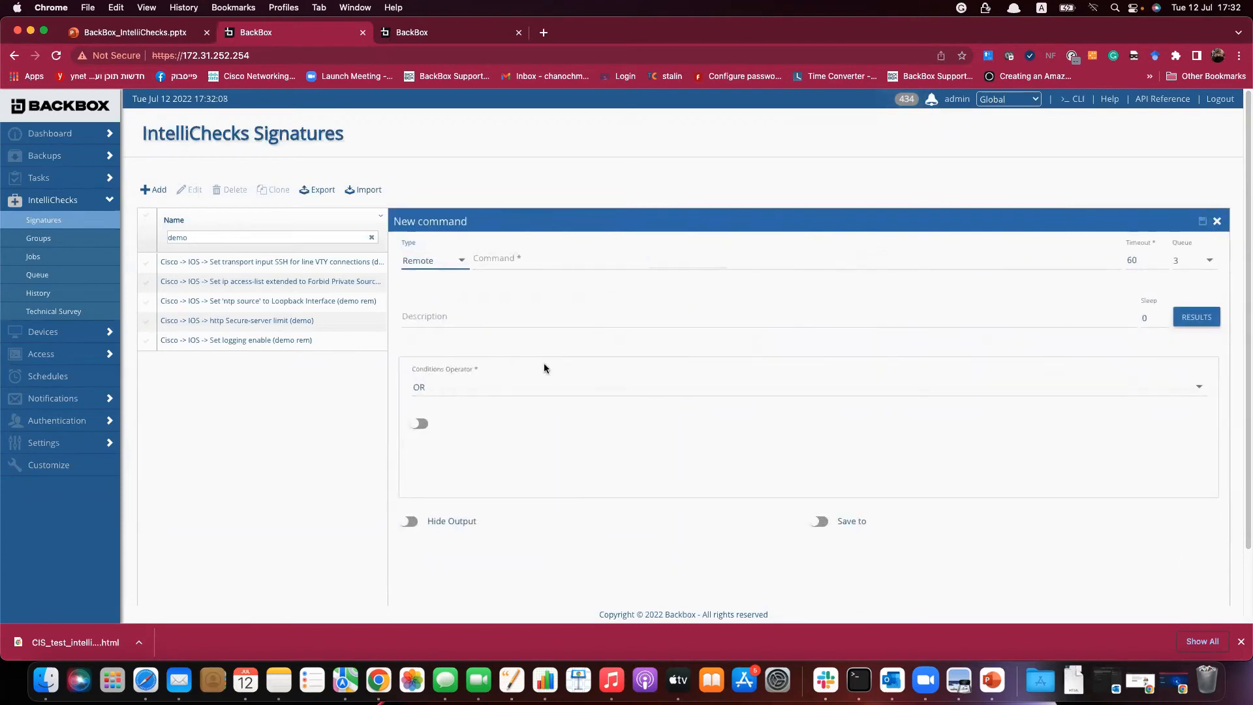
click(527, 259)
text(END)
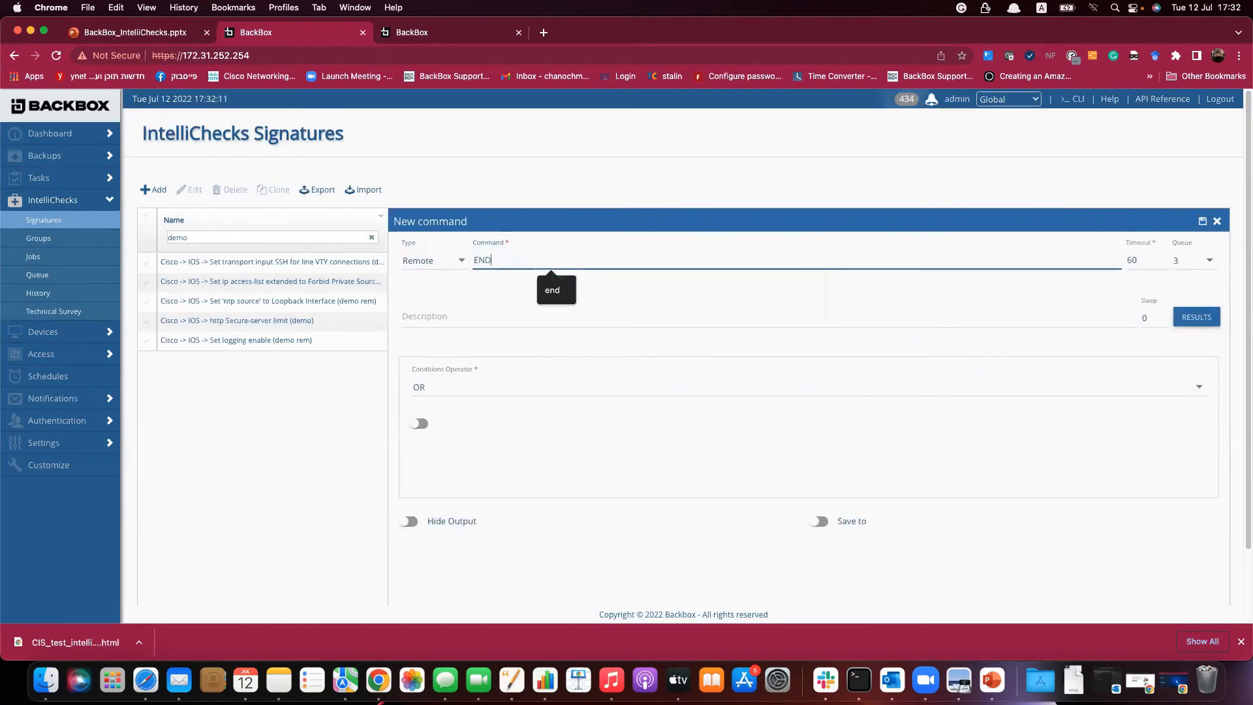
key(BackSpace)
key(BackSpace)
key(BackSpace)
text(end)
click(1204, 222)
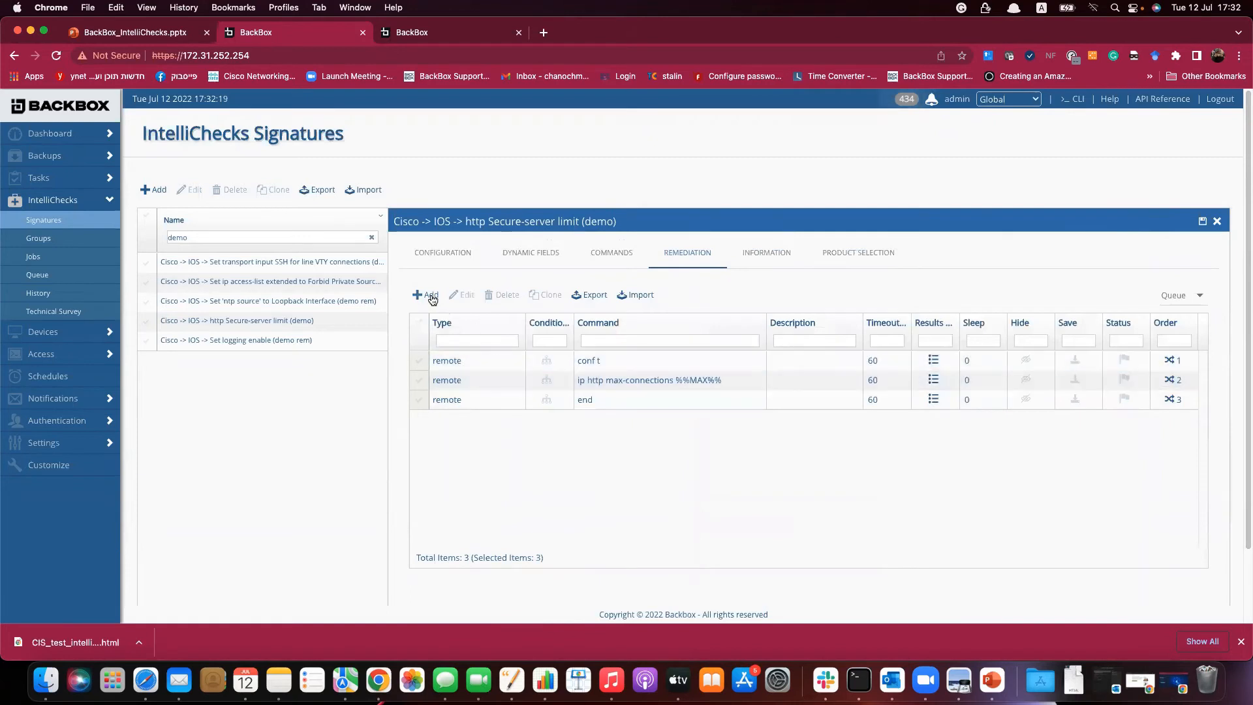
click(426, 294)
click(589, 262)
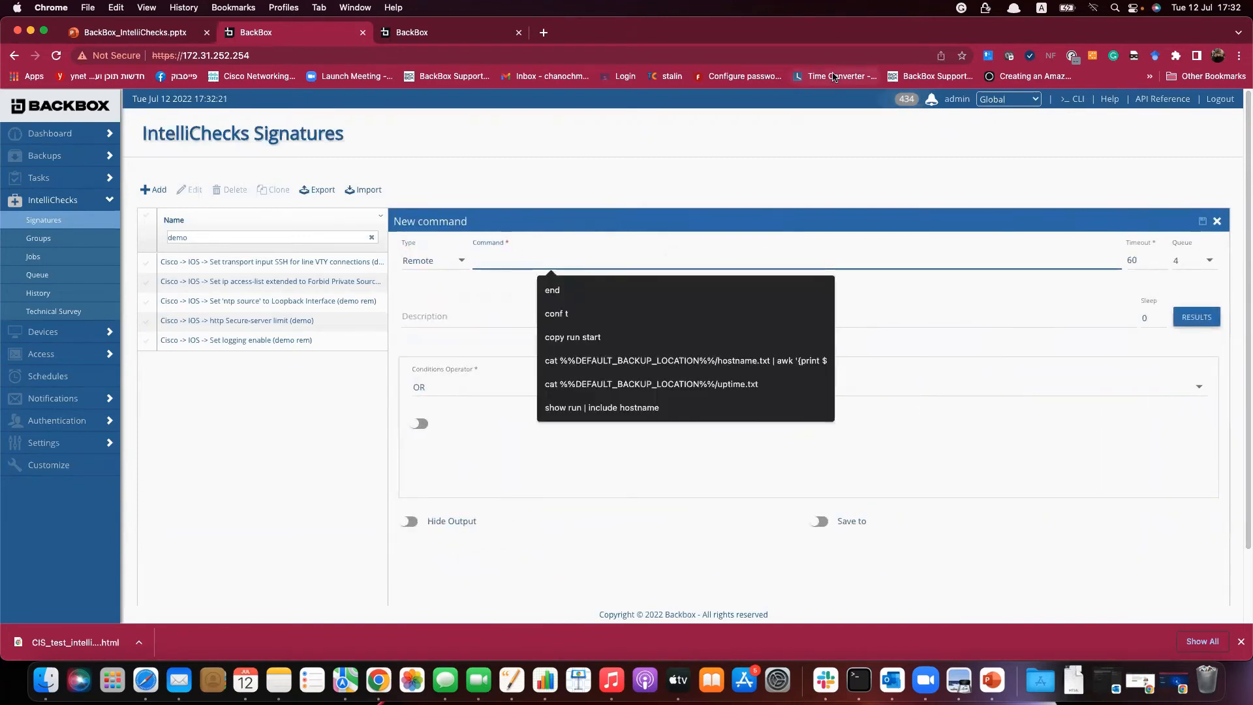
text(copy r)
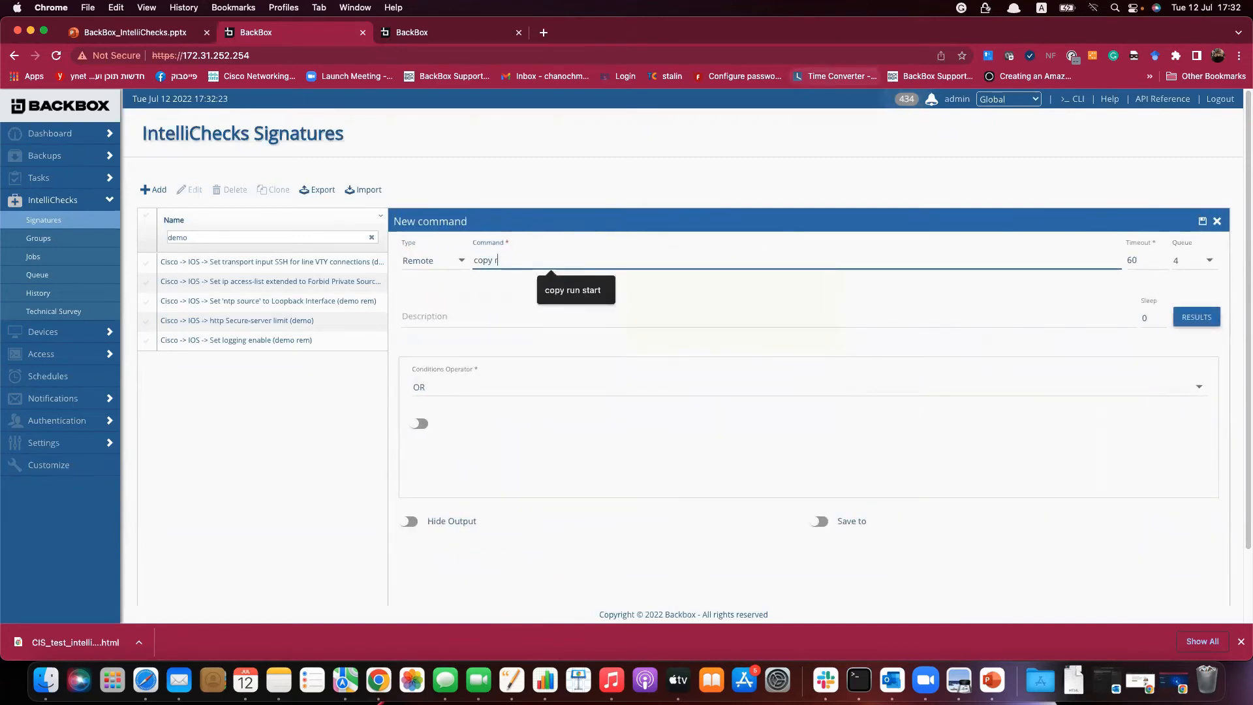
text(un start)
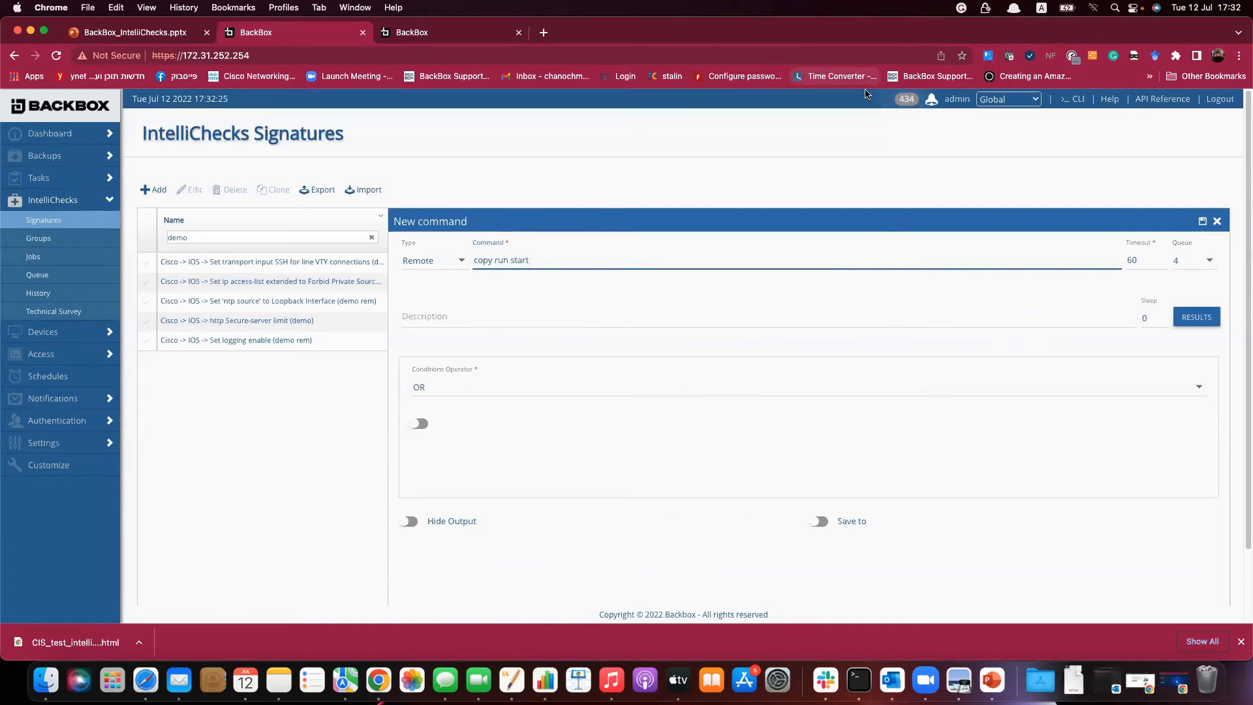
click(1203, 222)
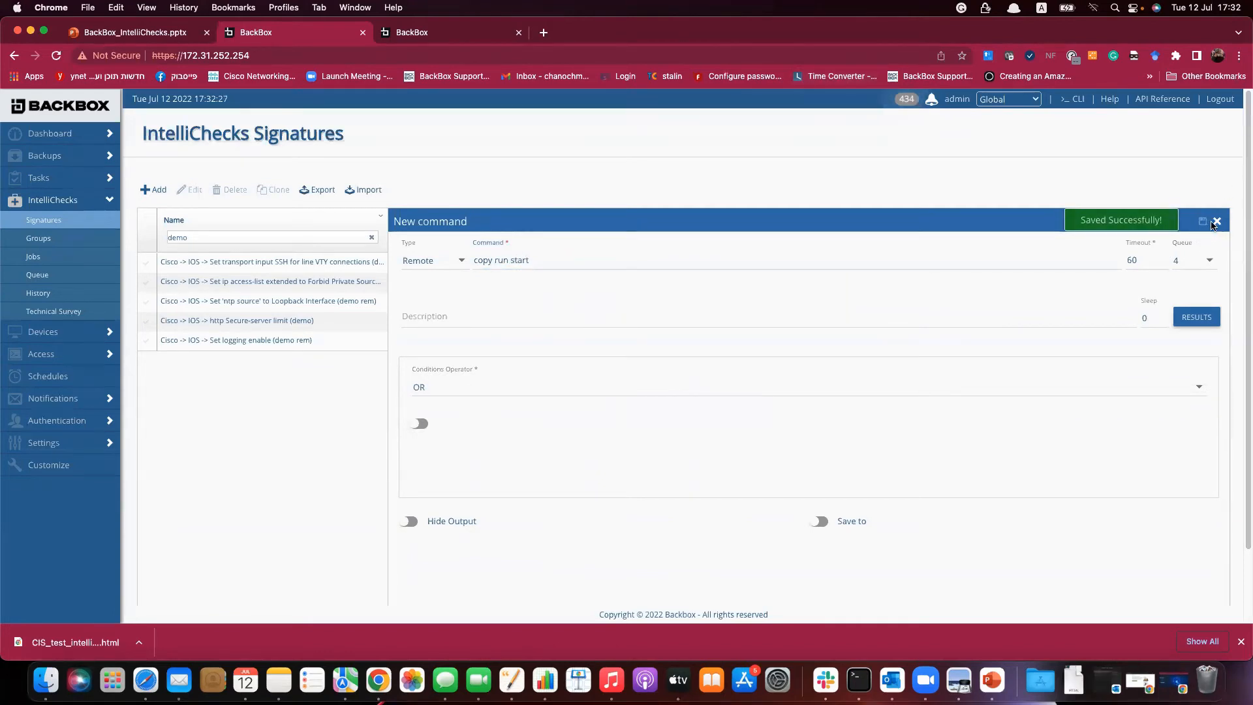
click(1217, 222)
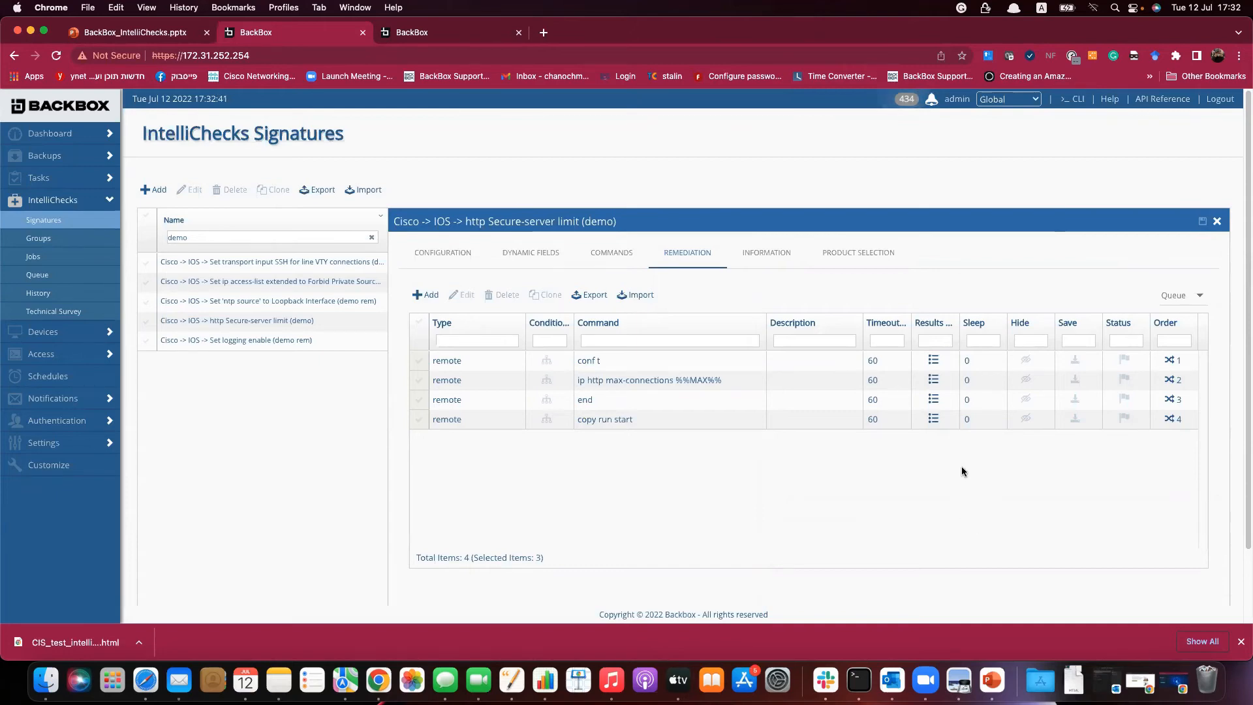
Start a new IntelliChecks group named 'CIS remediation cust'.
click(1217, 224)
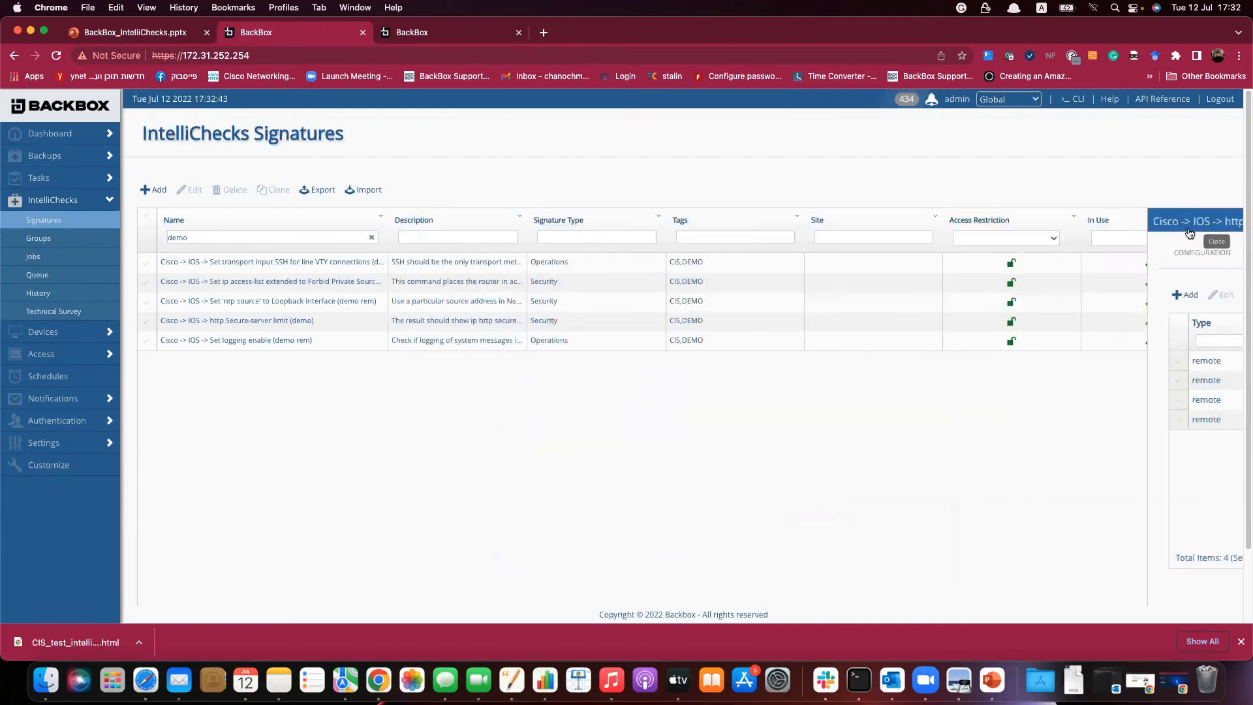
click(38, 239)
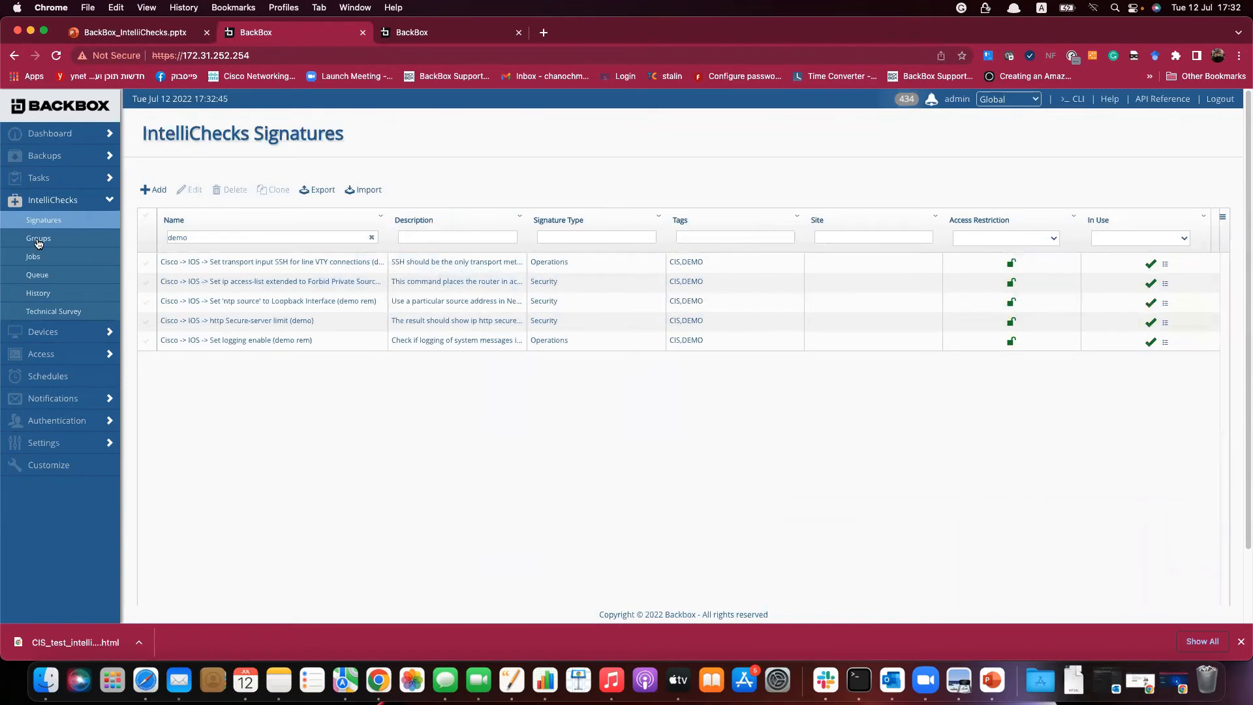
click(153, 190)
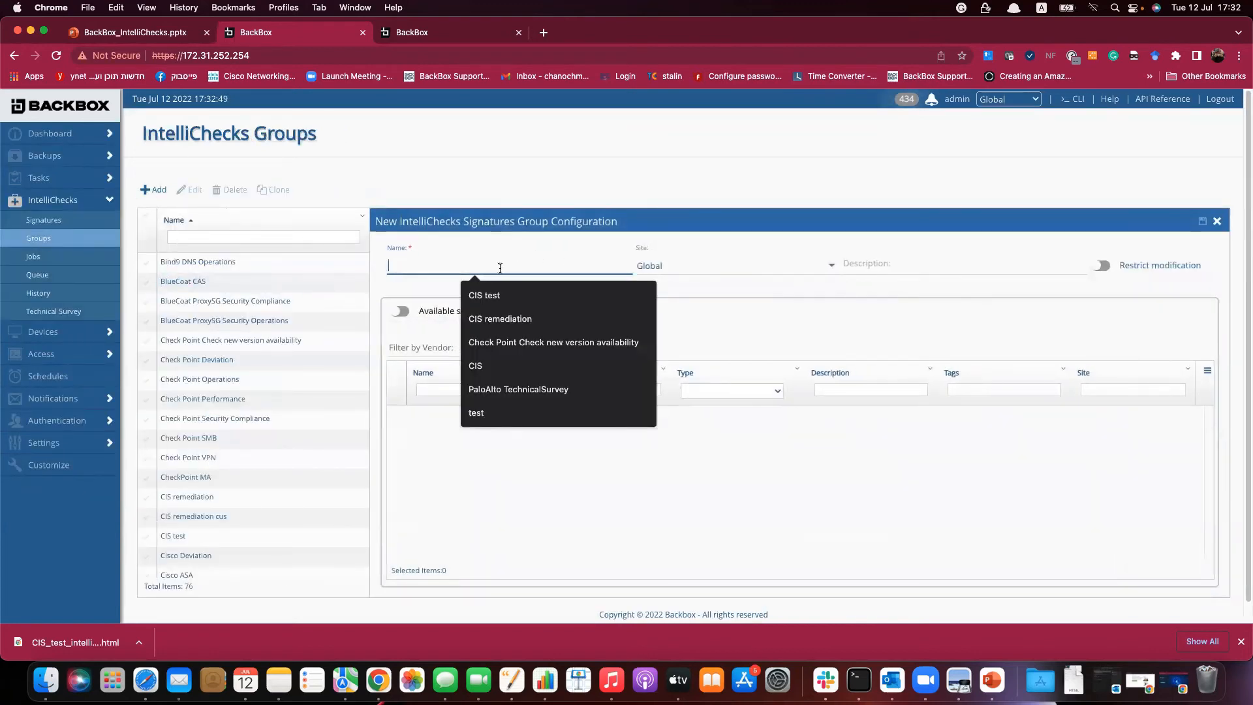
text(CIS remediation cus)
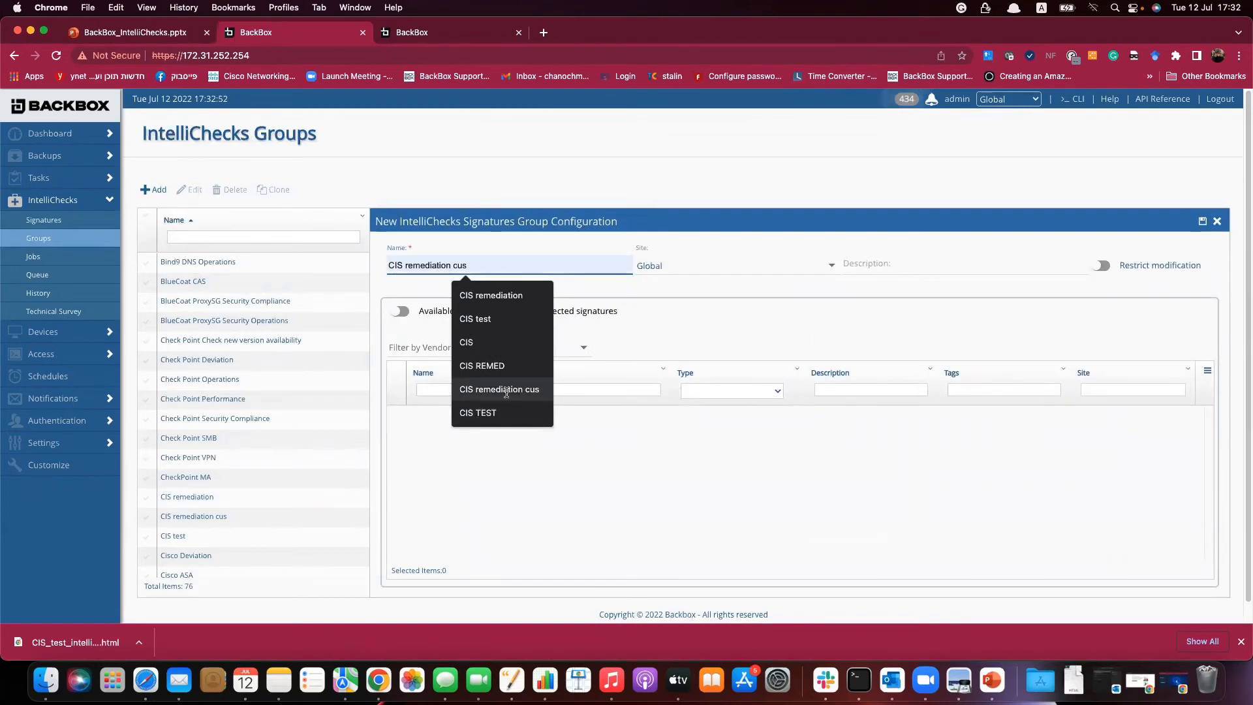
click(506, 390)
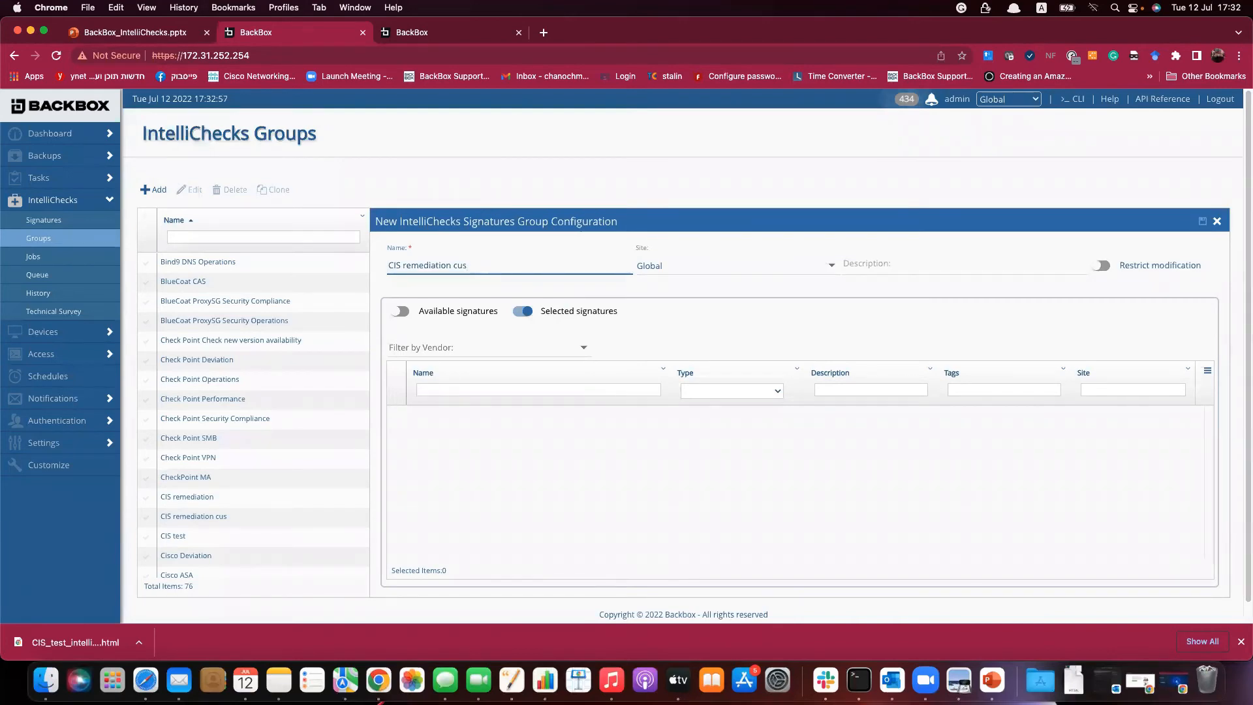
text(t)
Add the http Secure-server limit (demo) signature, save the group, and copy its name.
click(464, 313)
click(521, 389)
text(fr)
key(BackSpace)
key(BackSpace)
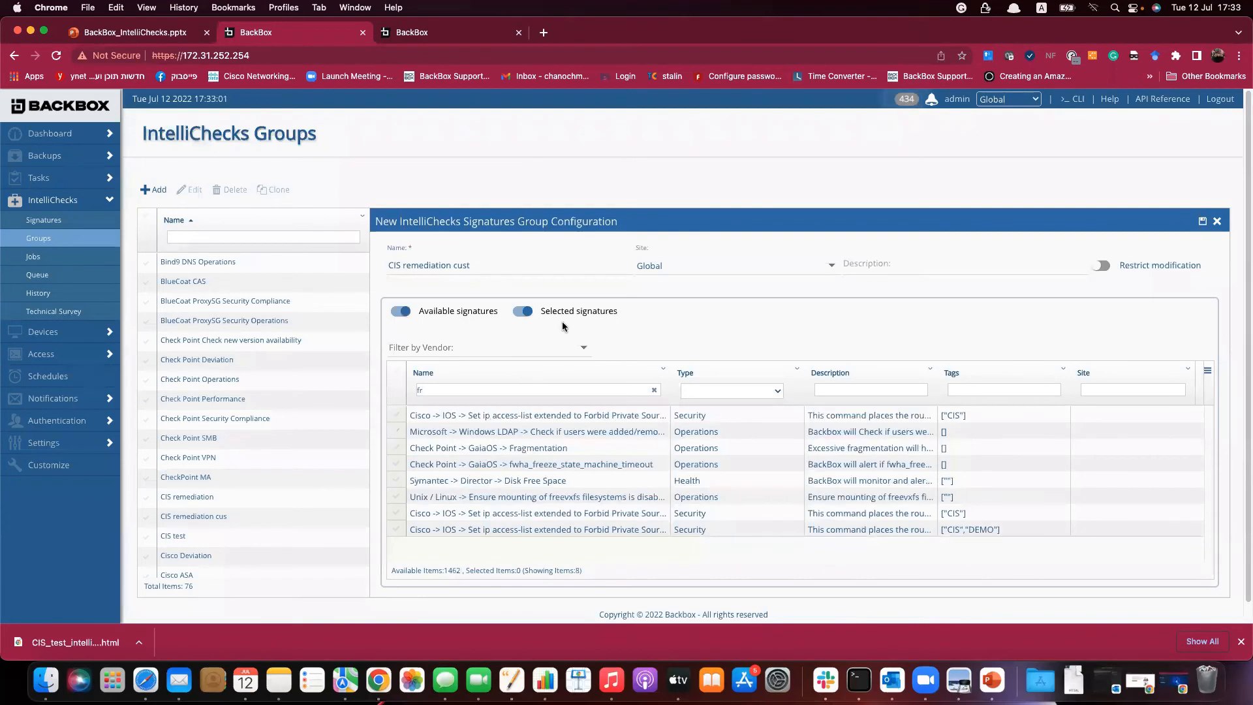
text(demo)
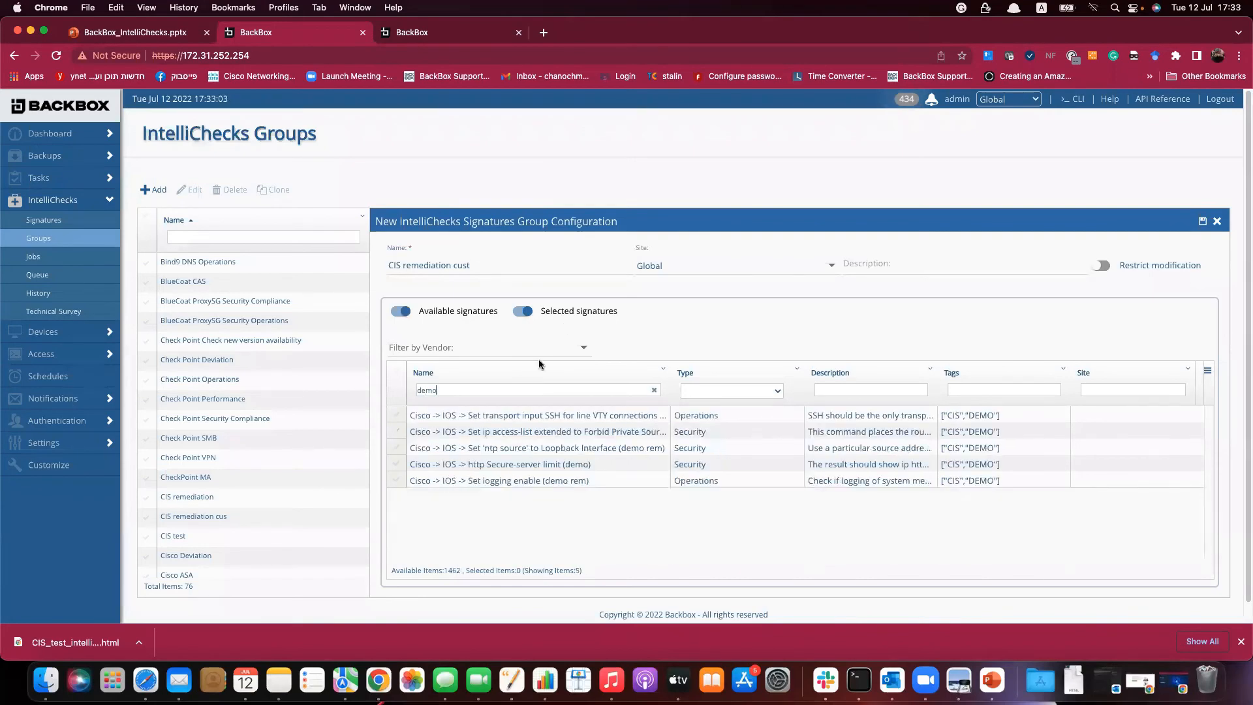
click(395, 464)
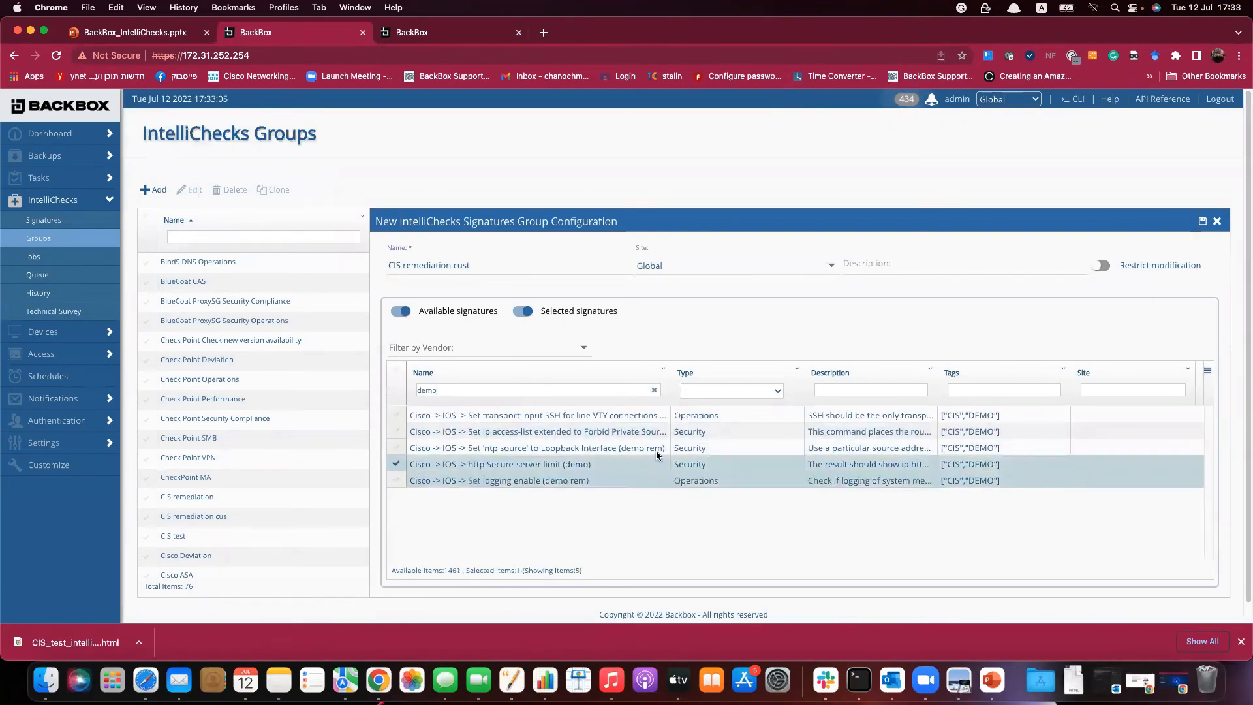
click(1204, 222)
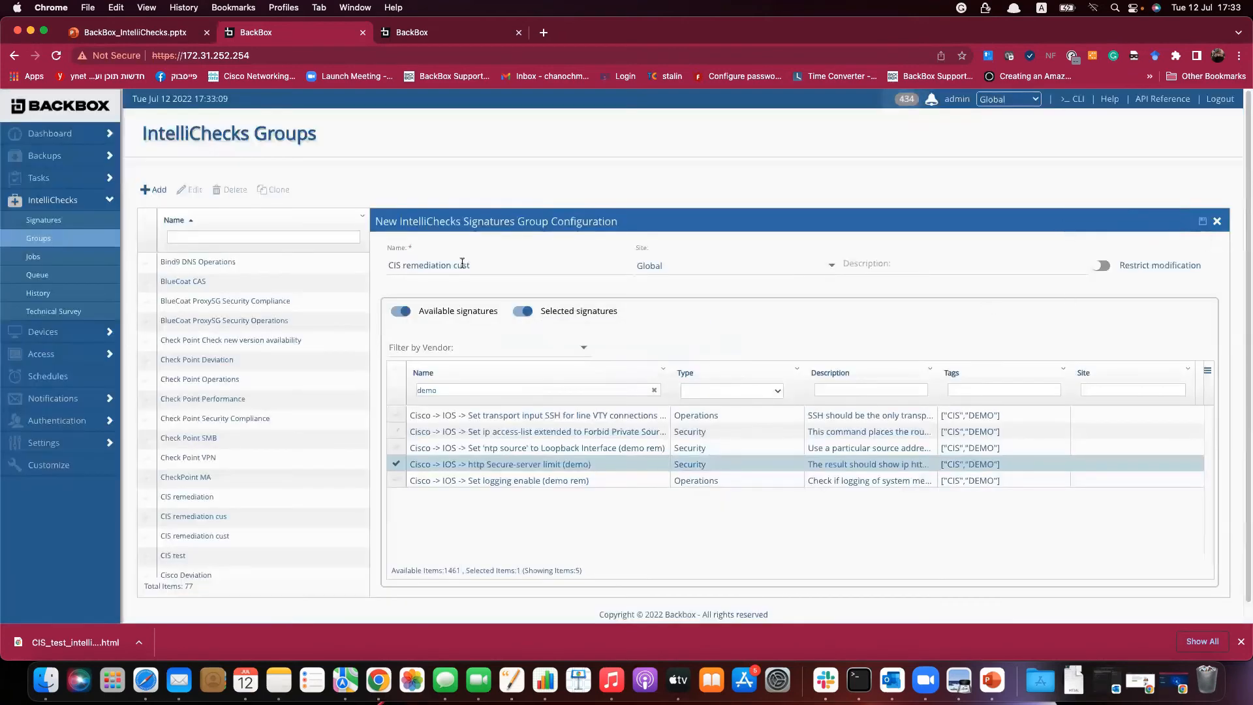
triple_click(462, 262)
right_click(463, 263)
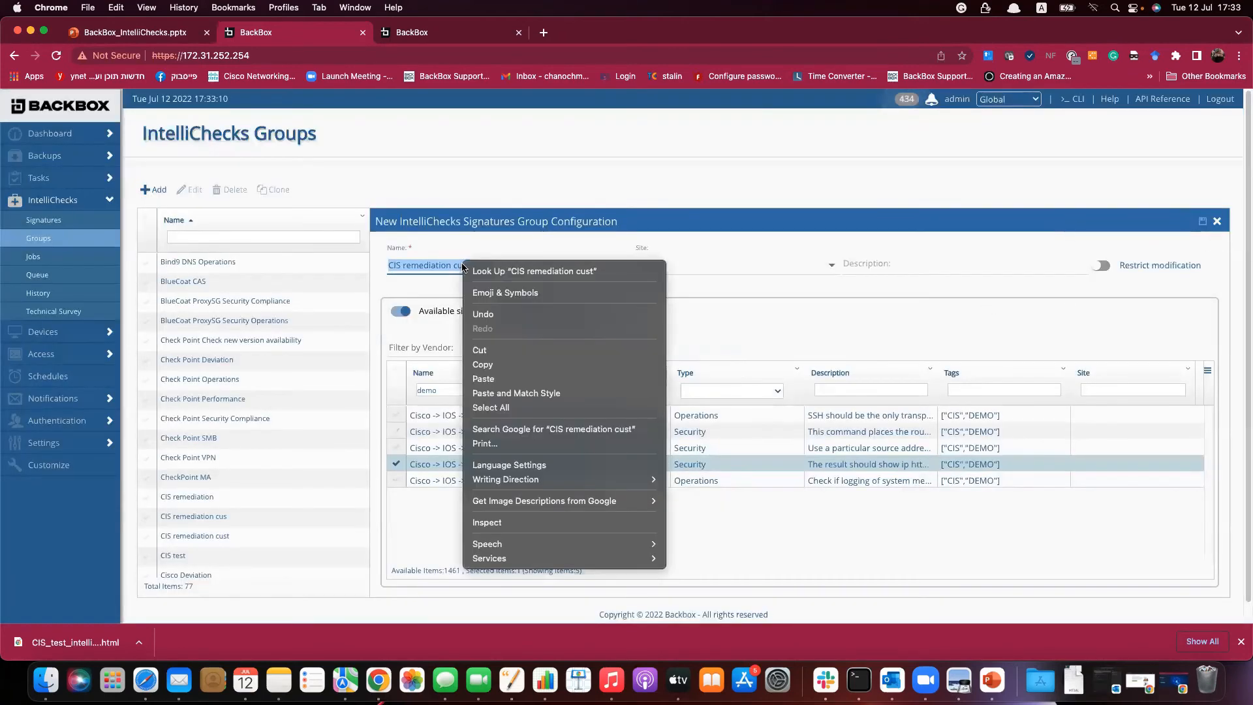
click(490, 365)
Create a job named 'CIS remediation cust' using the CIS remediation cust group.
click(1218, 222)
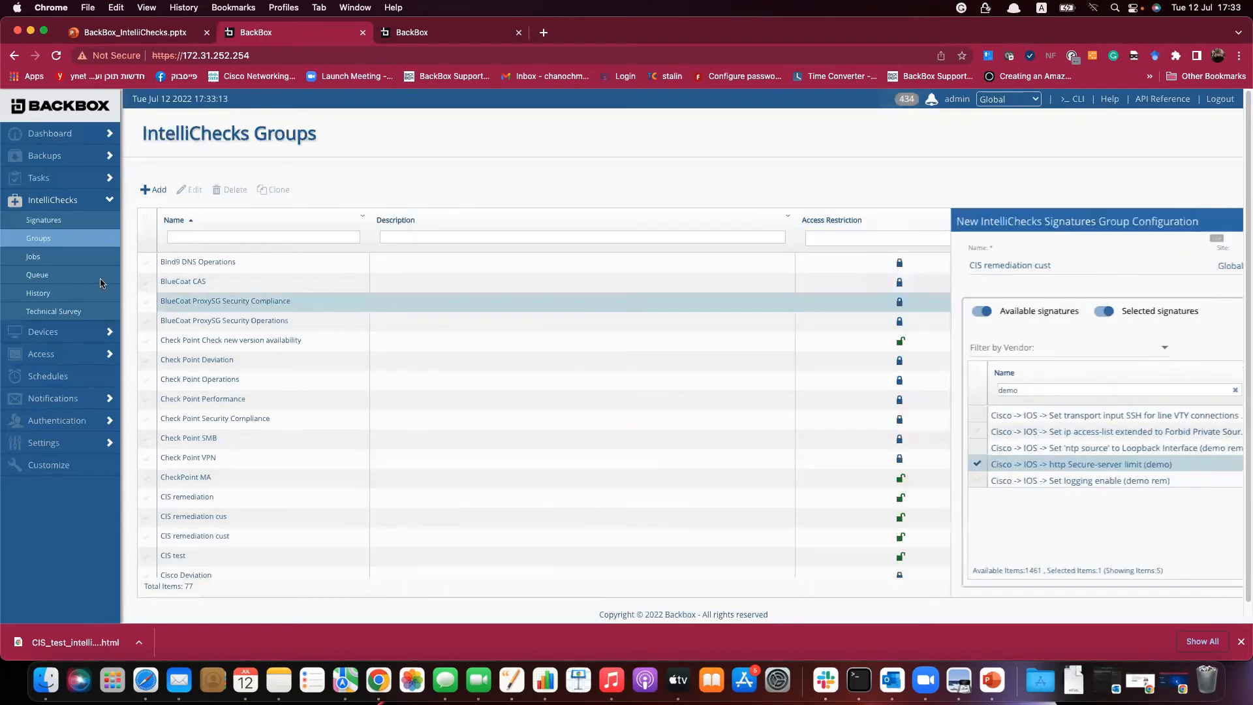
click(35, 259)
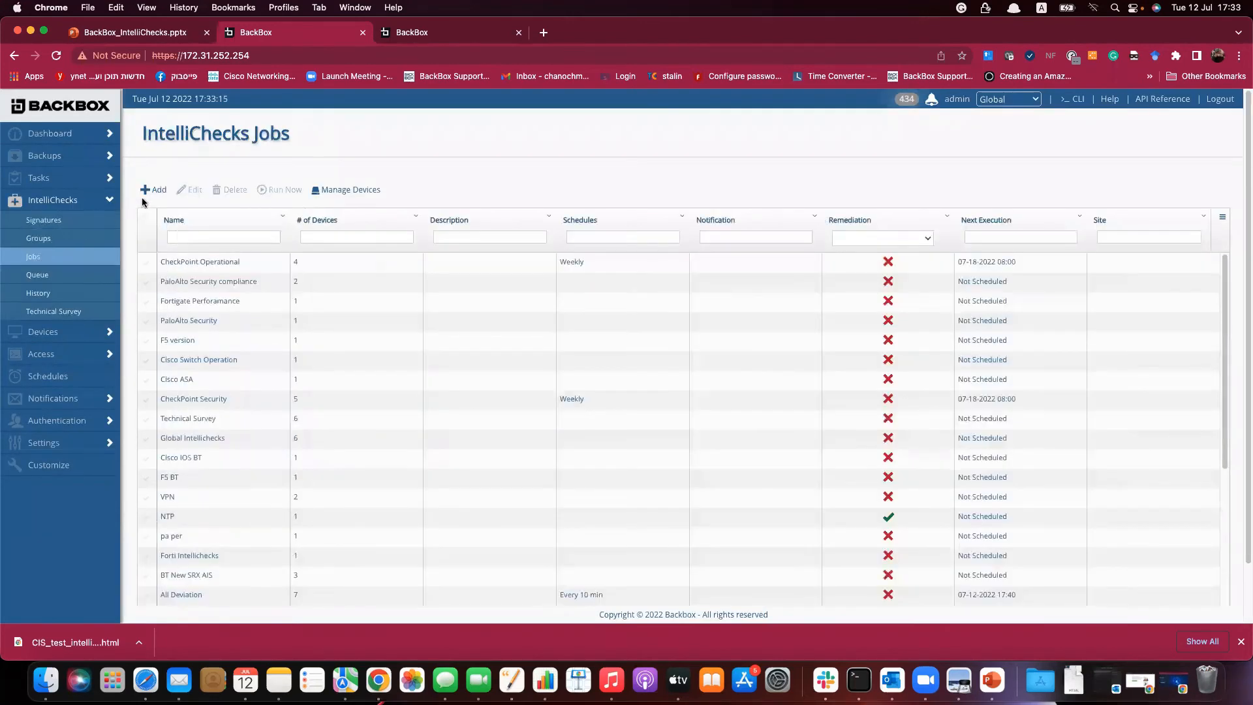
right_click(731, 295)
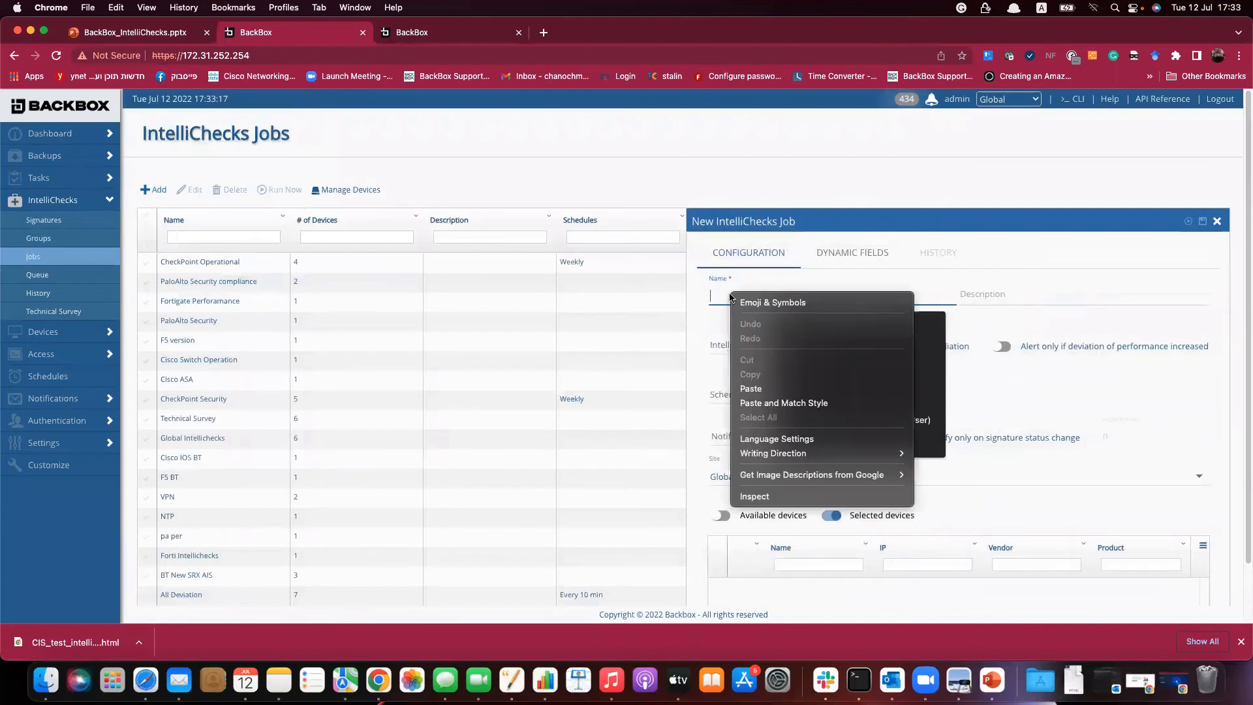
click(752, 389)
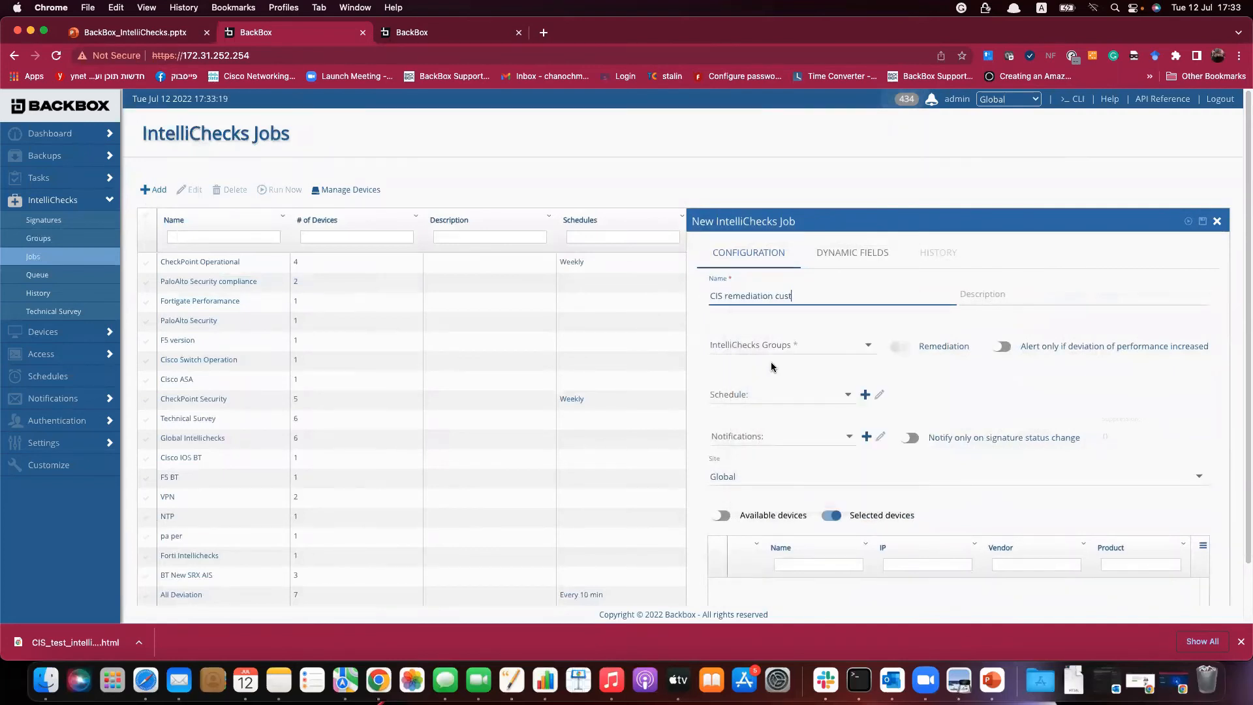
click(775, 344)
scroll(752, 400, down, 3)
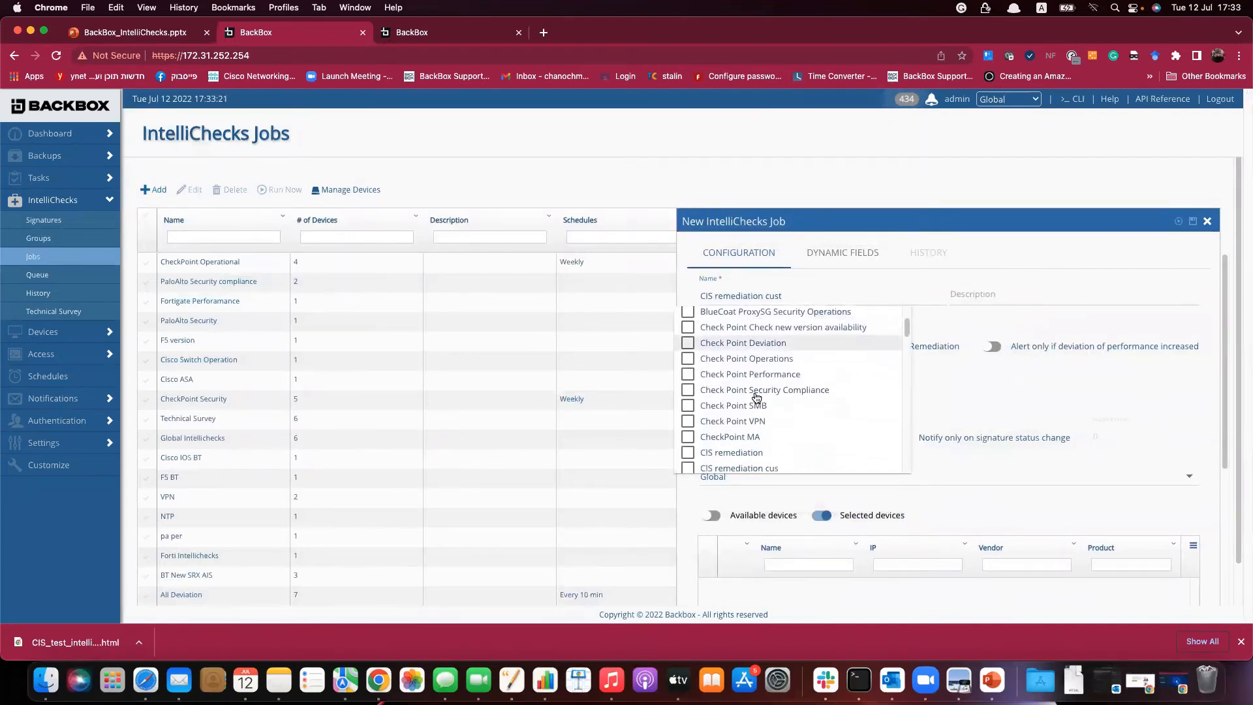
scroll(738, 450, down, 1)
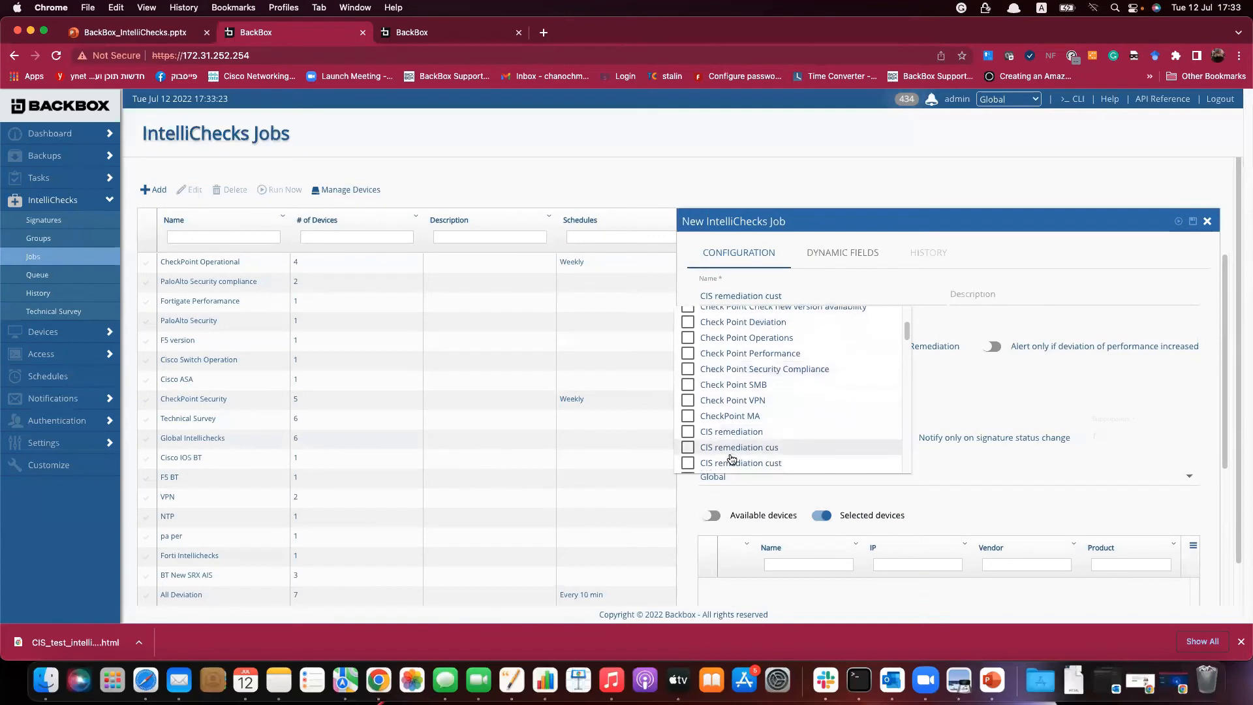
click(731, 464)
click(1182, 382)
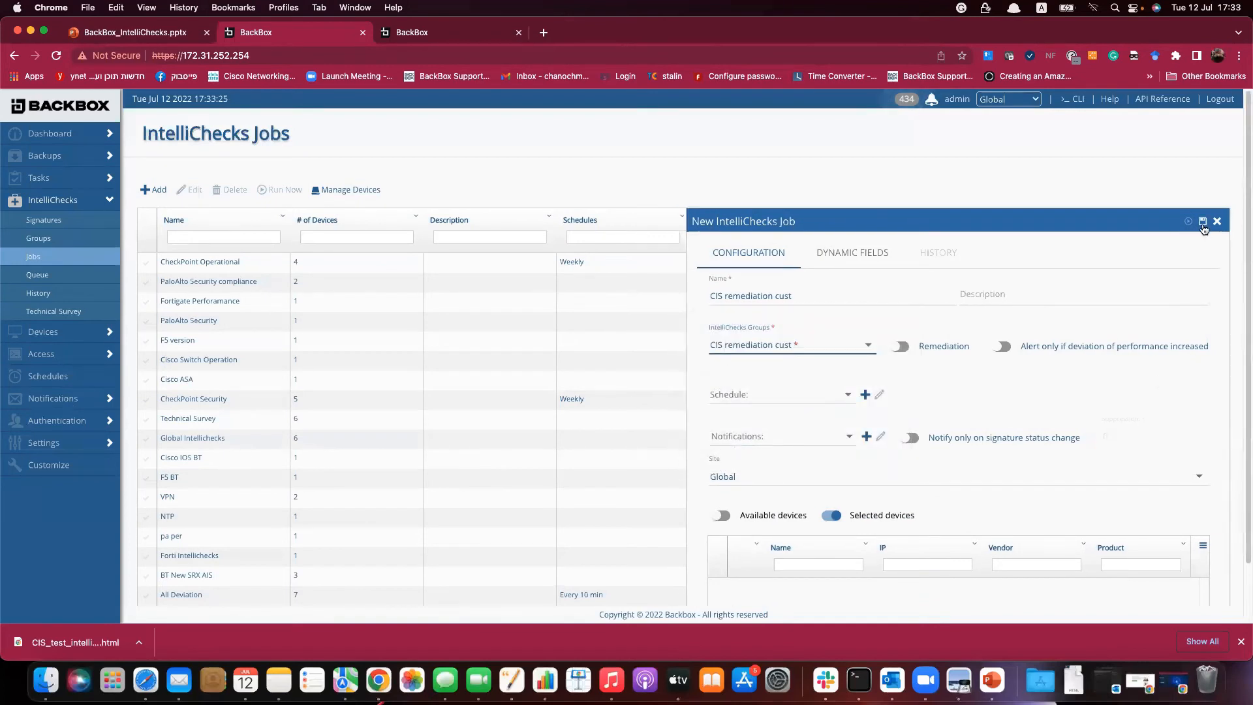
Turn on remediation and target the Cisco2960 and Cisco Router devices.
scroll(937, 443, down, 2)
click(900, 281)
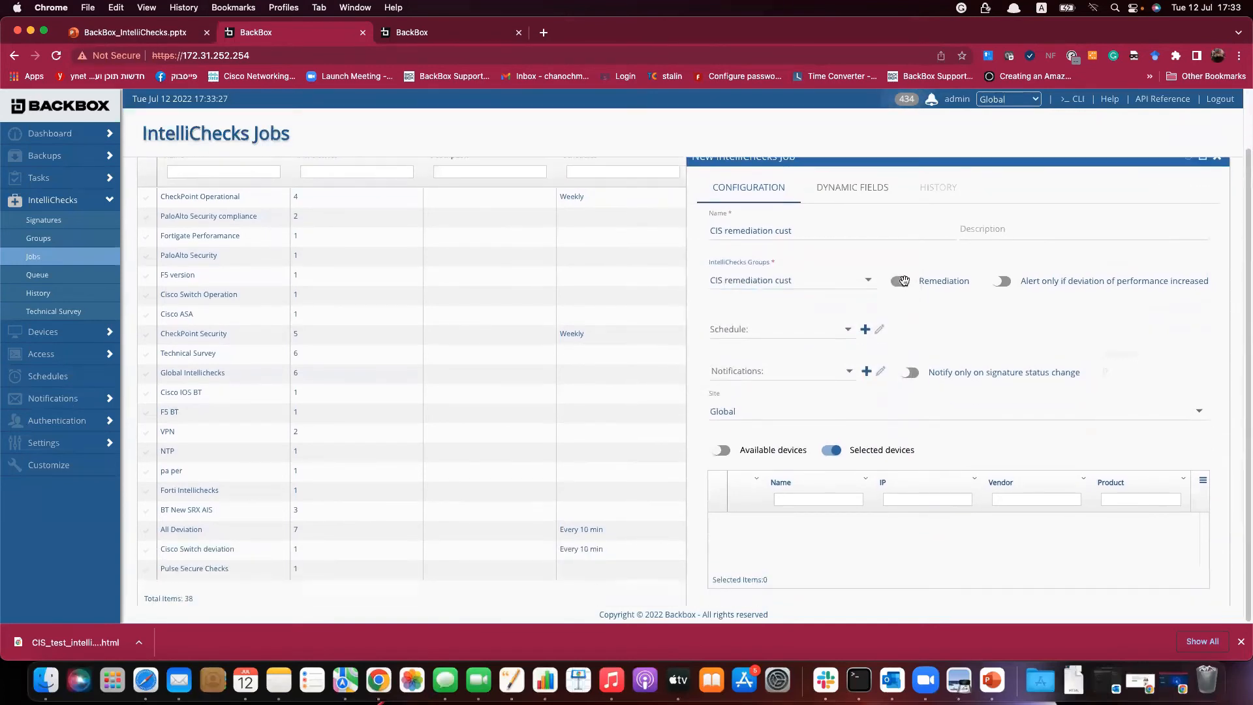
click(738, 451)
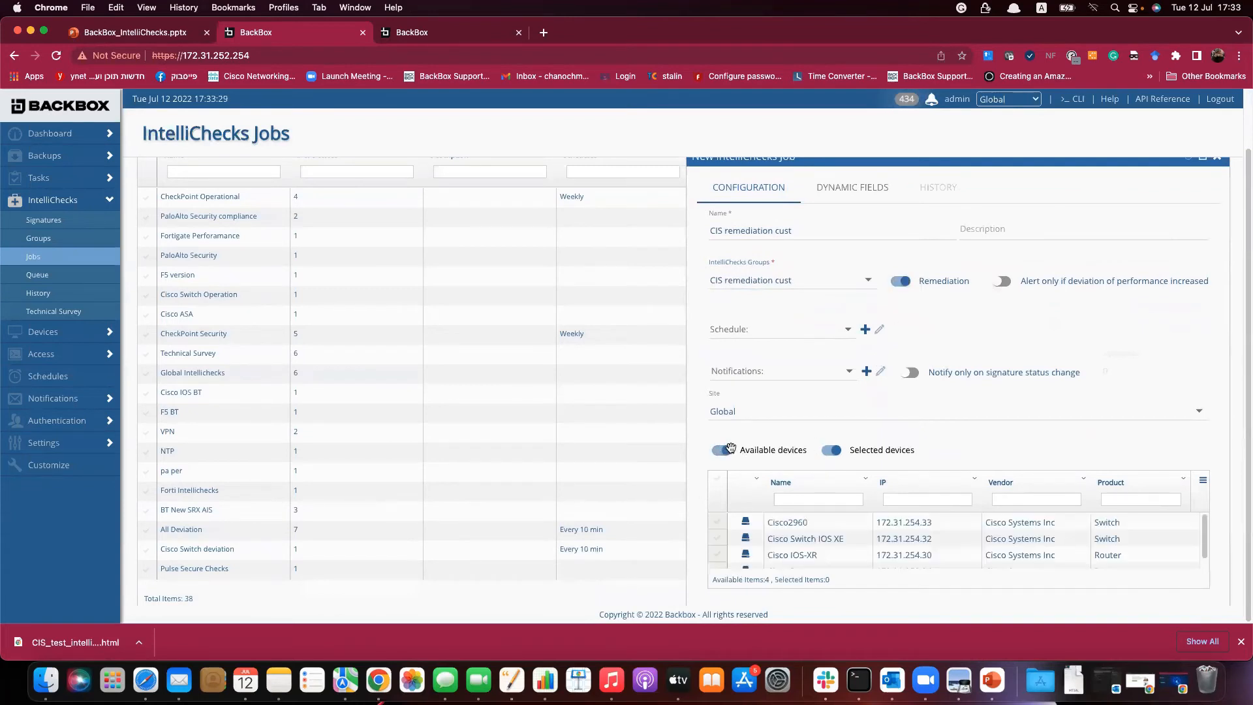
click(718, 524)
scroll(719, 545, down, 1)
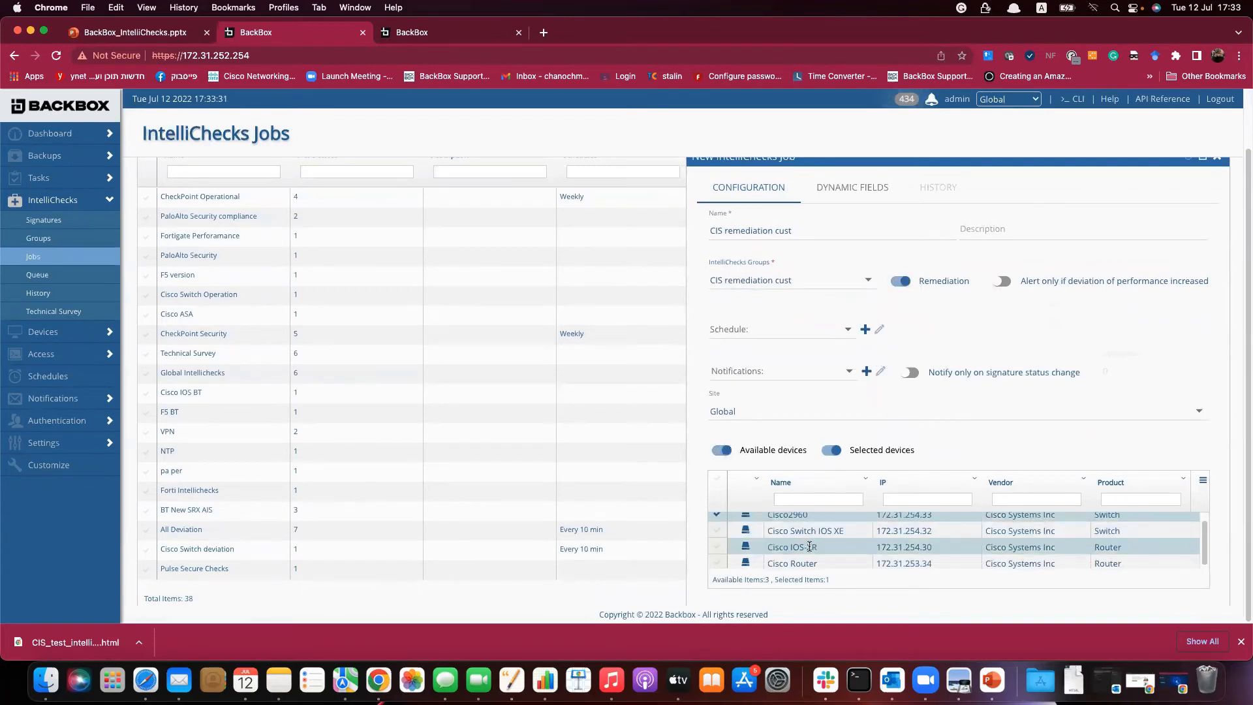
click(719, 563)
scroll(797, 405, up, 2)
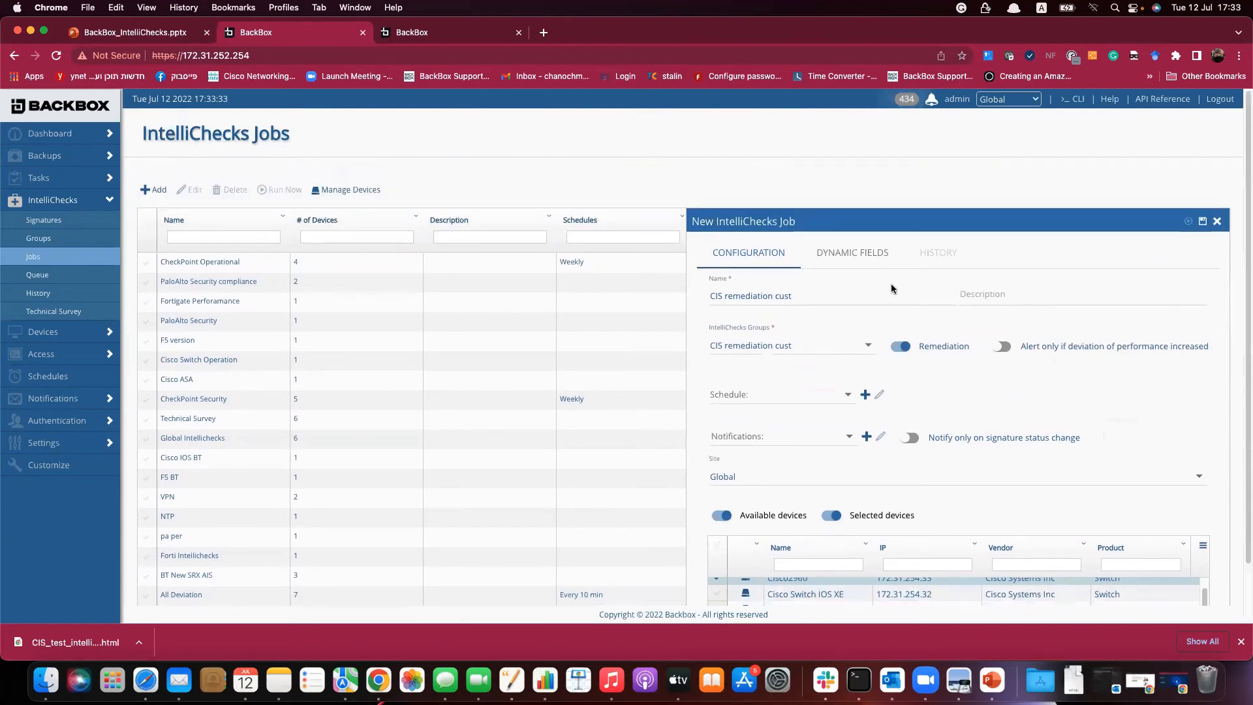
click(870, 253)
click(958, 326)
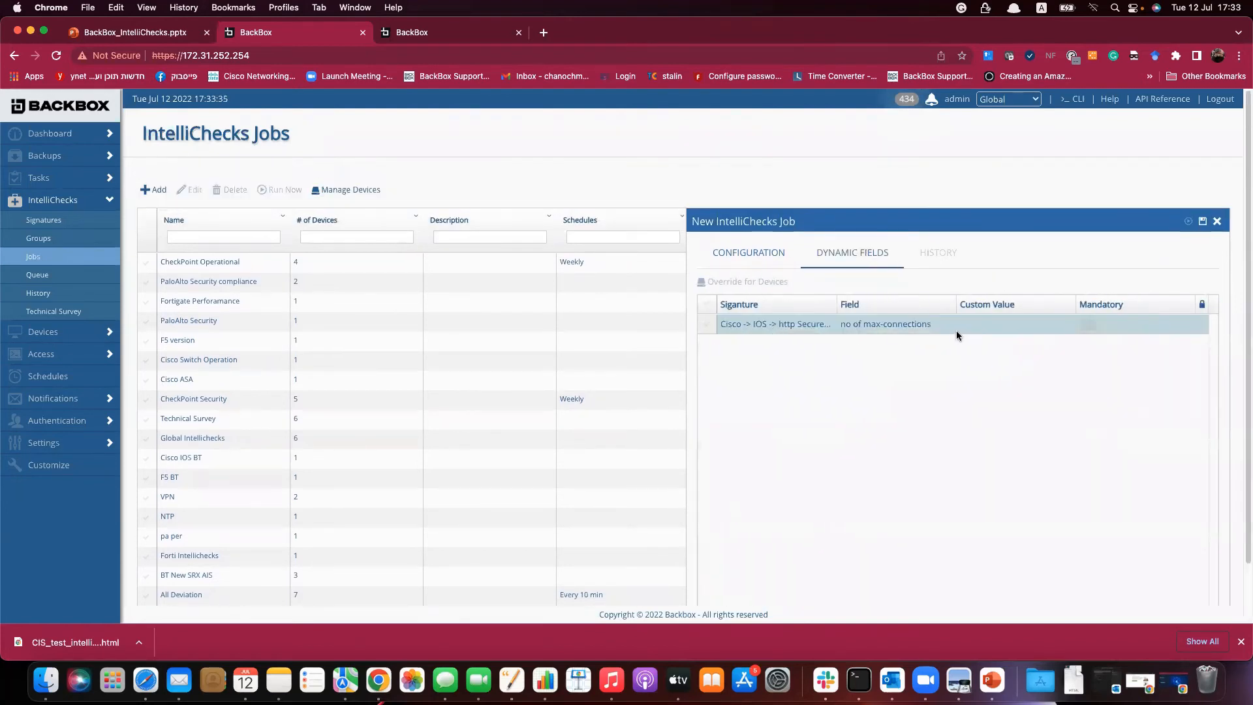
Set max-connections to 10, toggle Mandatory, save the job, and run it now.
text(10)
click(985, 368)
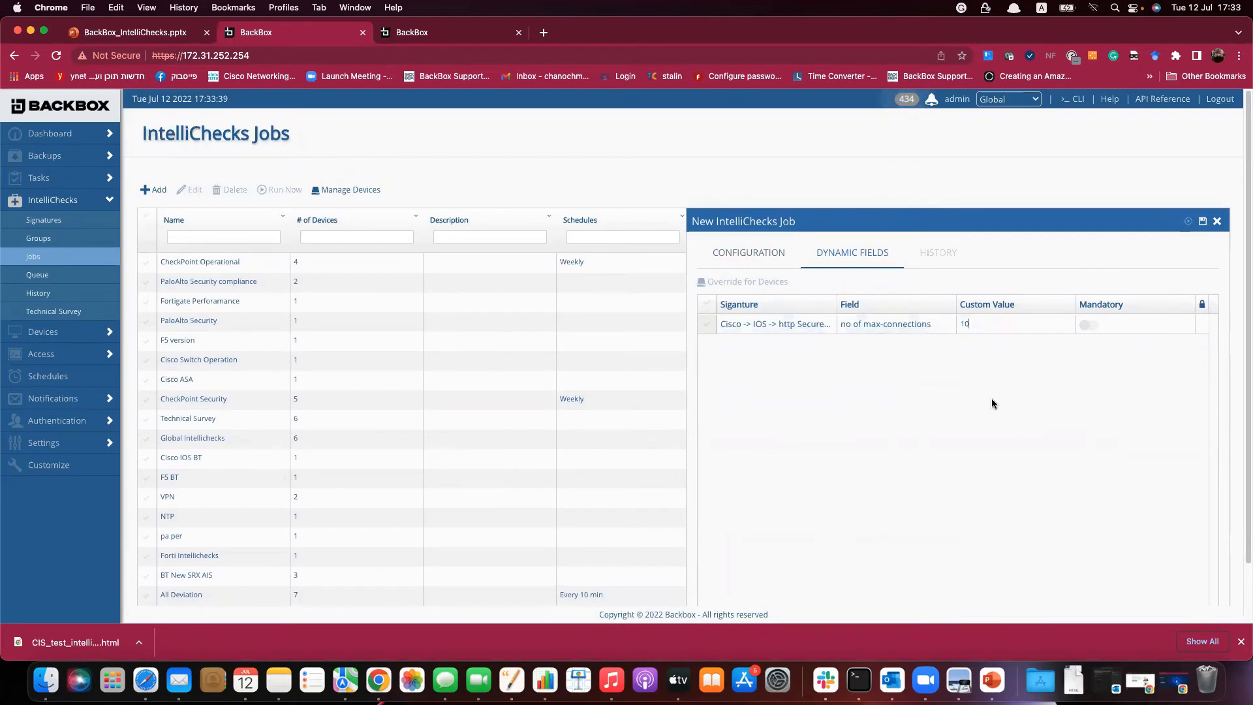
click(1087, 325)
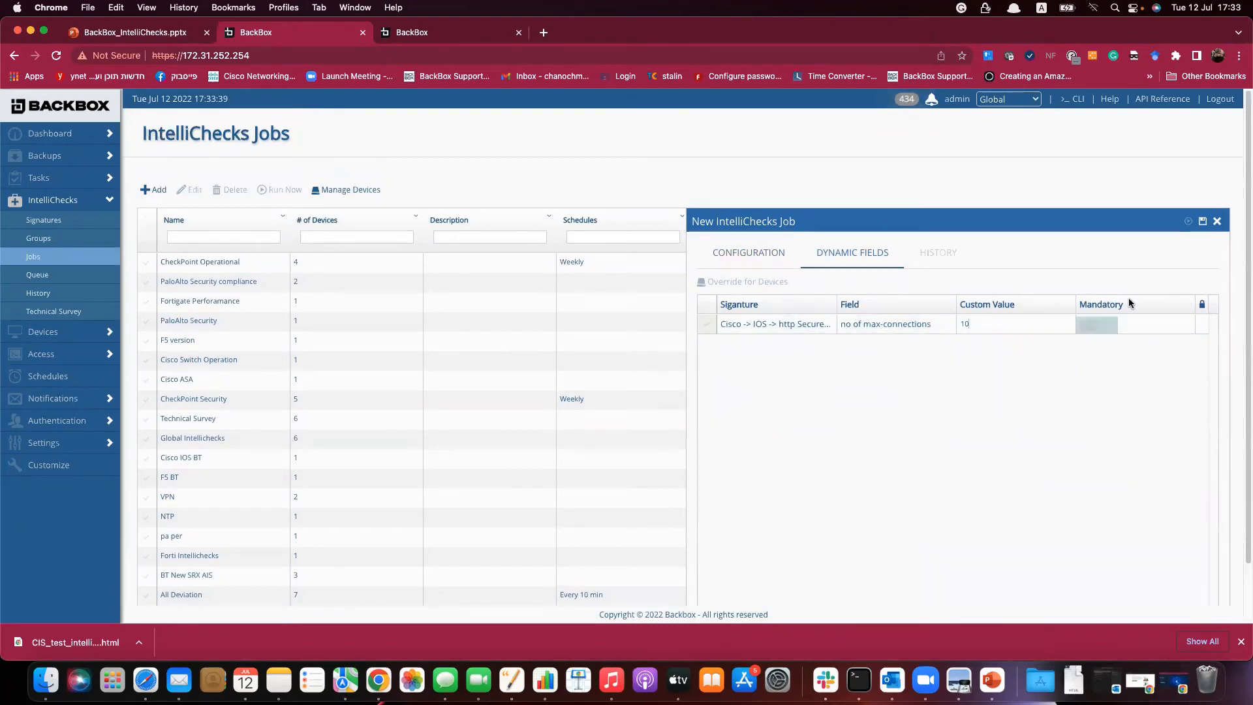
click(1203, 224)
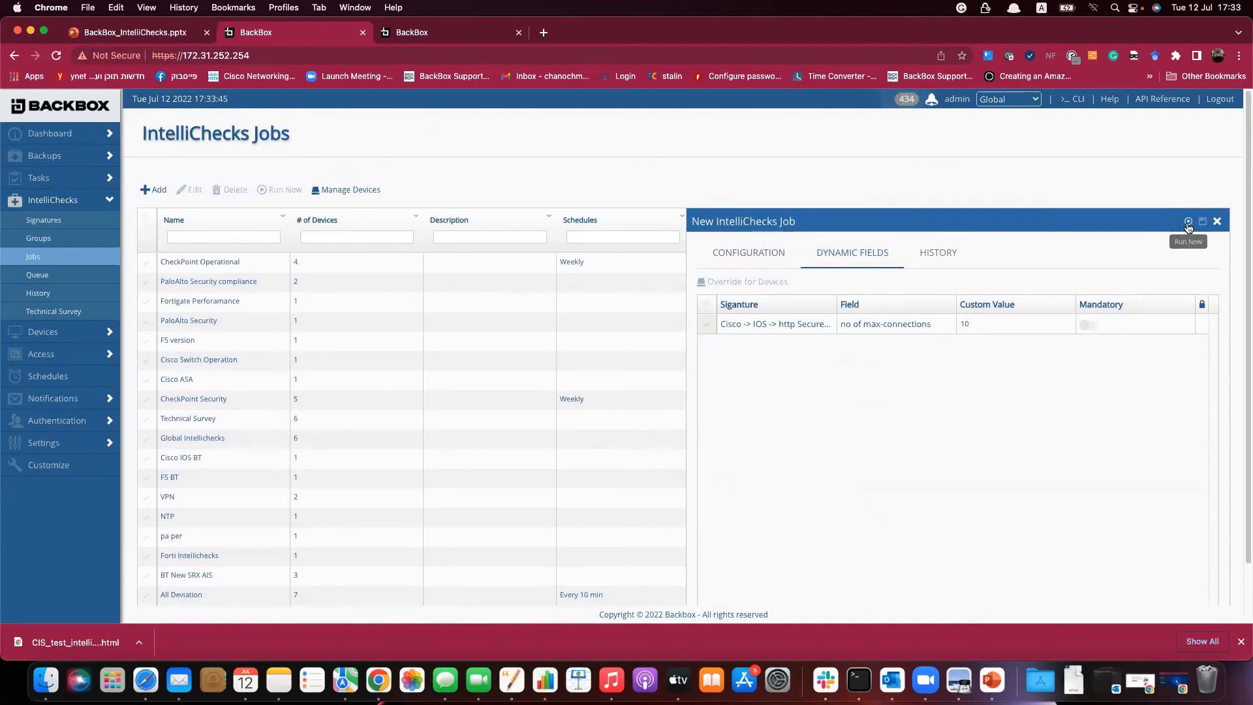
click(1187, 223)
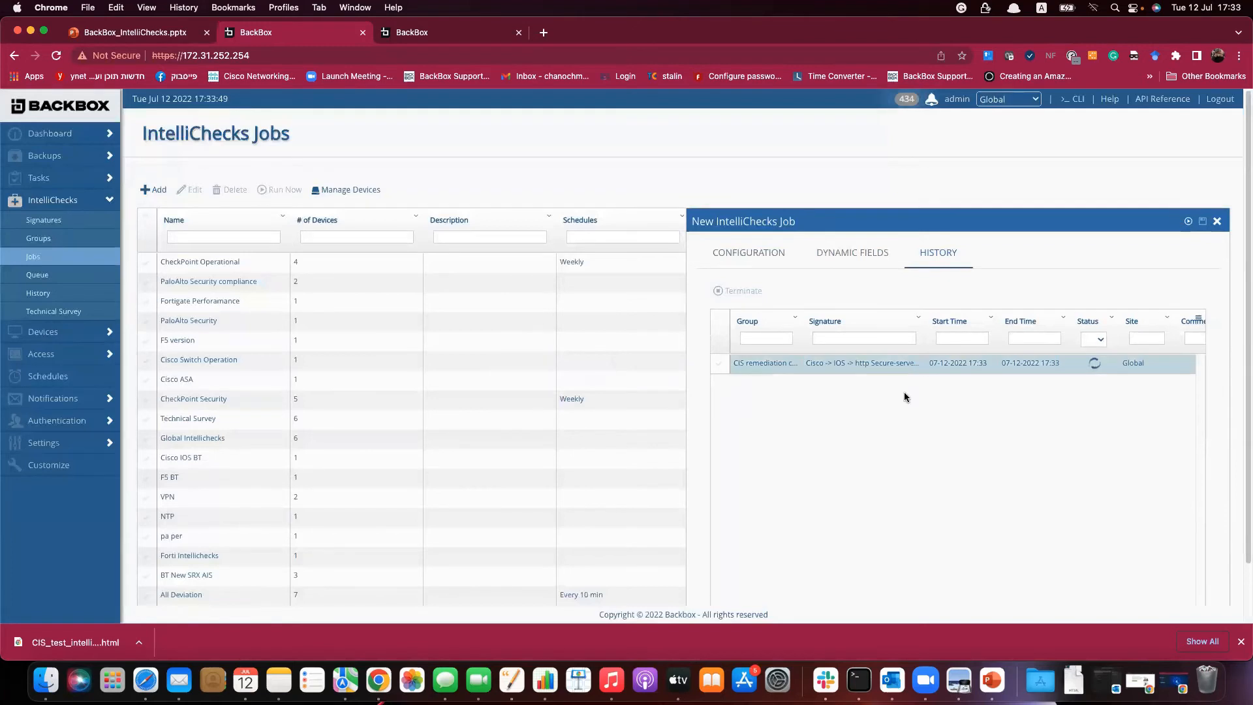
Review the Cisco2960 trail log showing conf t and ip http max-connections 10.
click(904, 366)
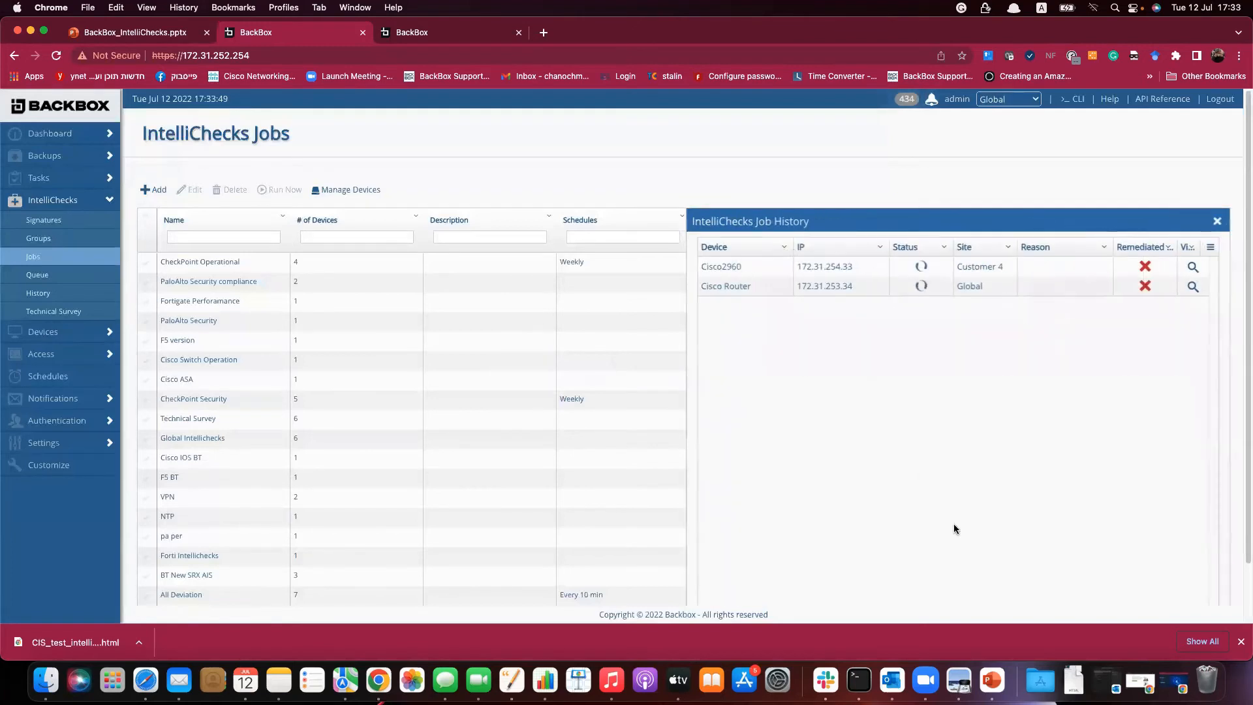
click(1194, 268)
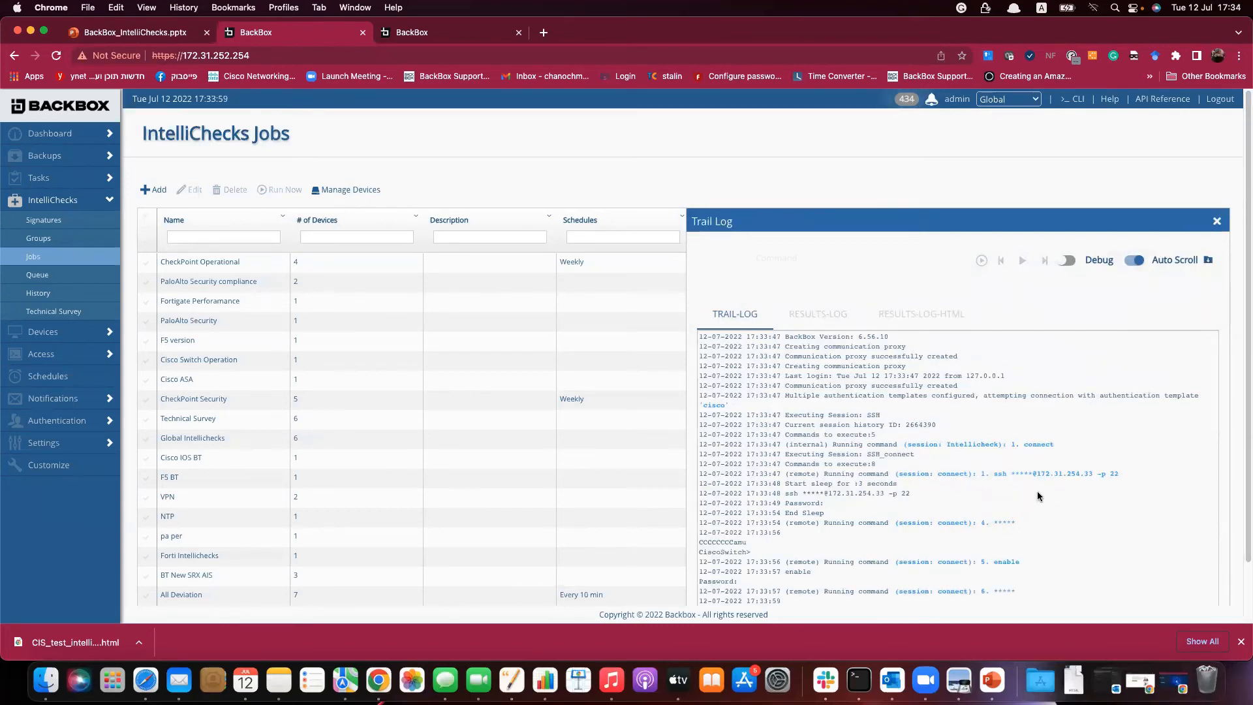
scroll(1038, 496, down, 2)
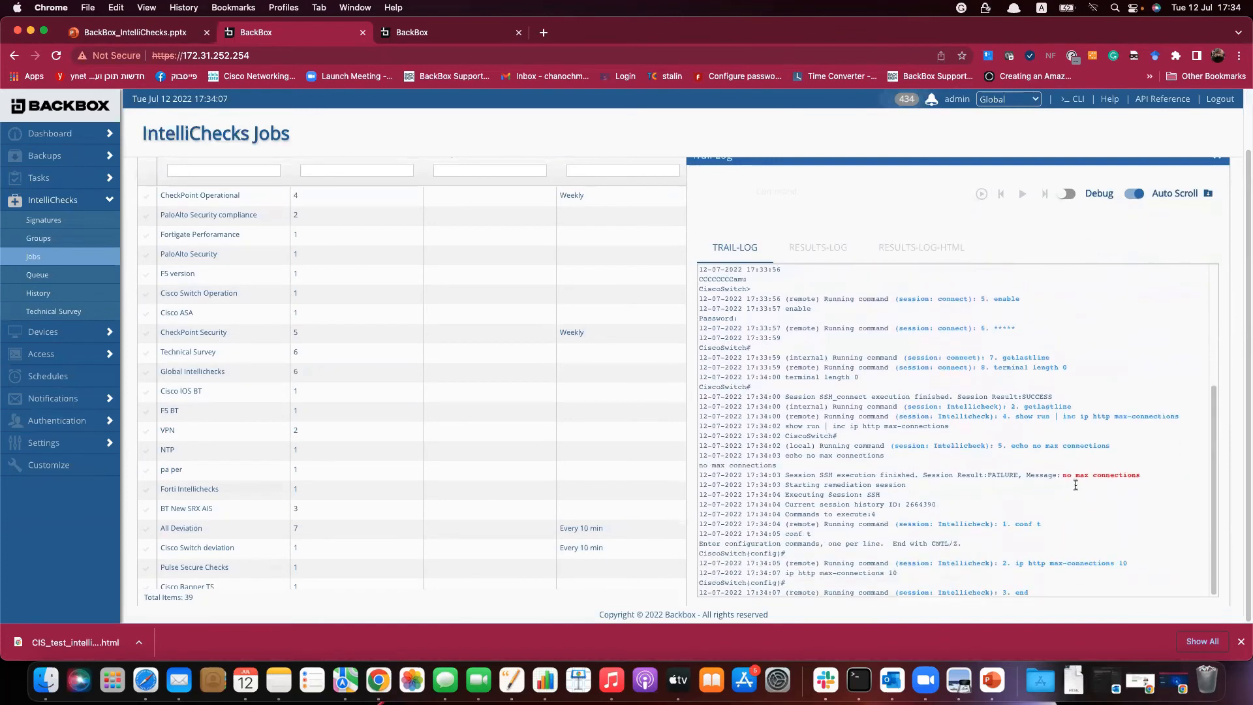
drag(1007, 524, 1033, 526)
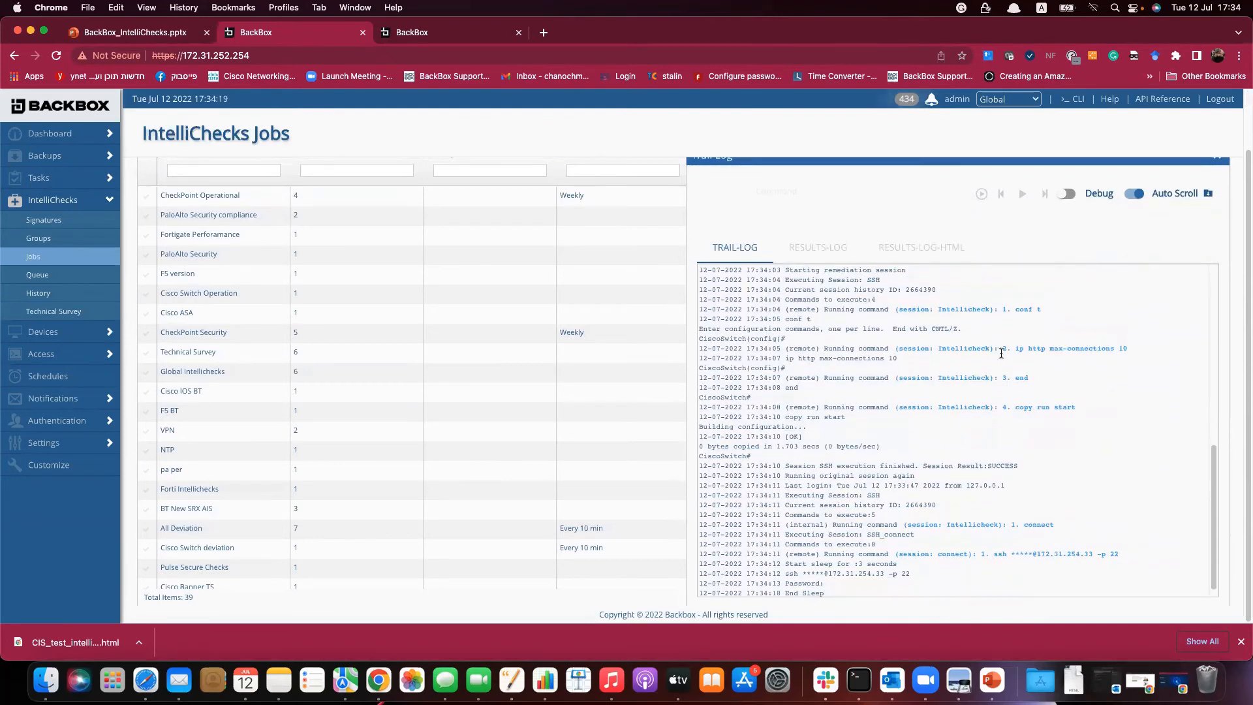
drag(1071, 341, 1074, 415)
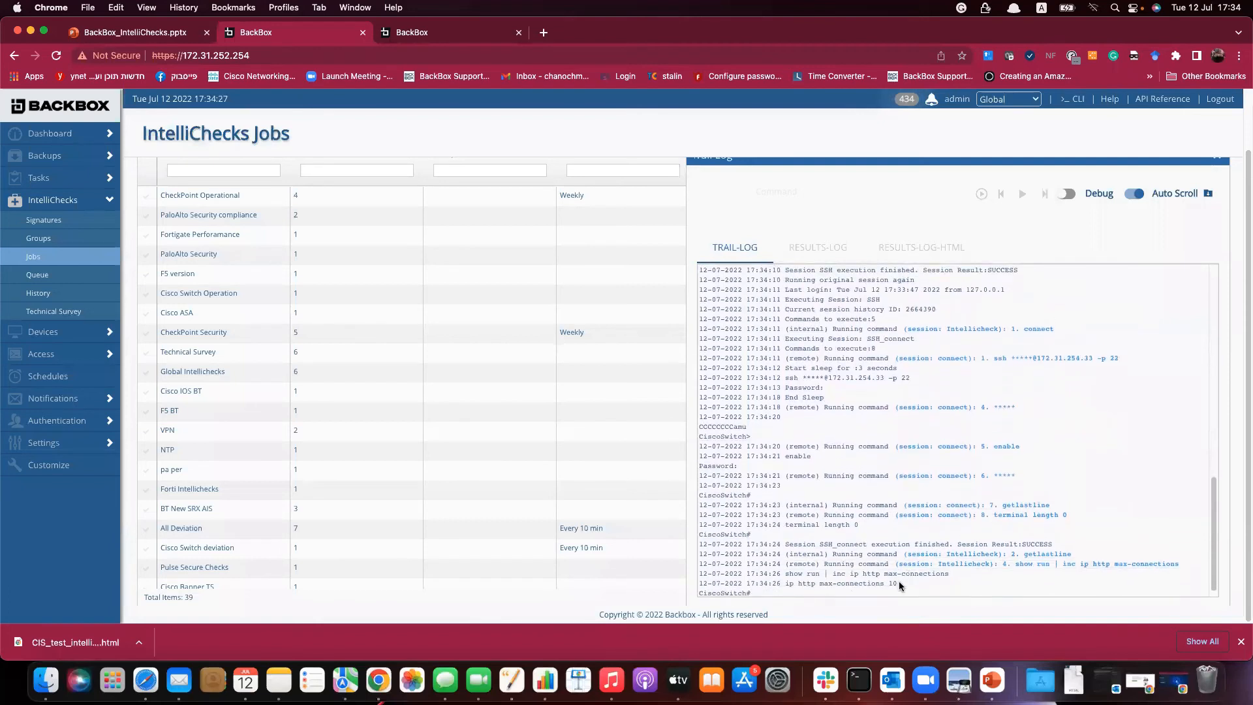
drag(897, 574, 795, 574)
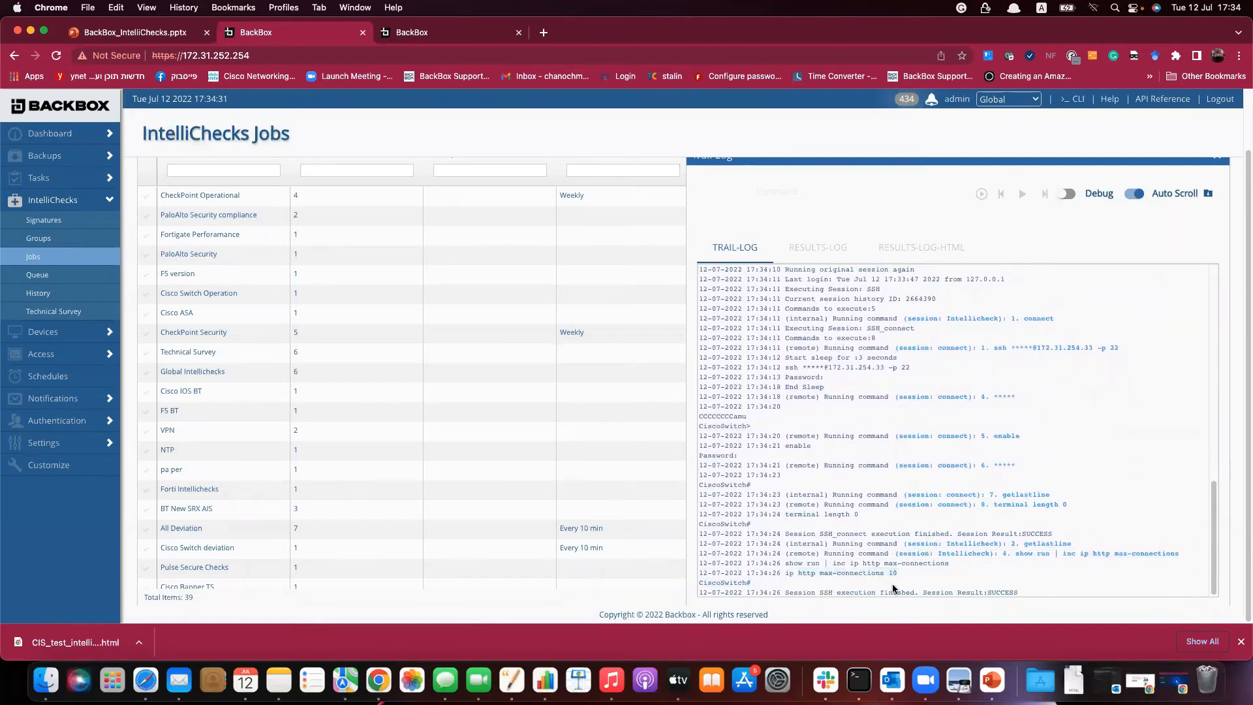
drag(955, 592, 698, 592)
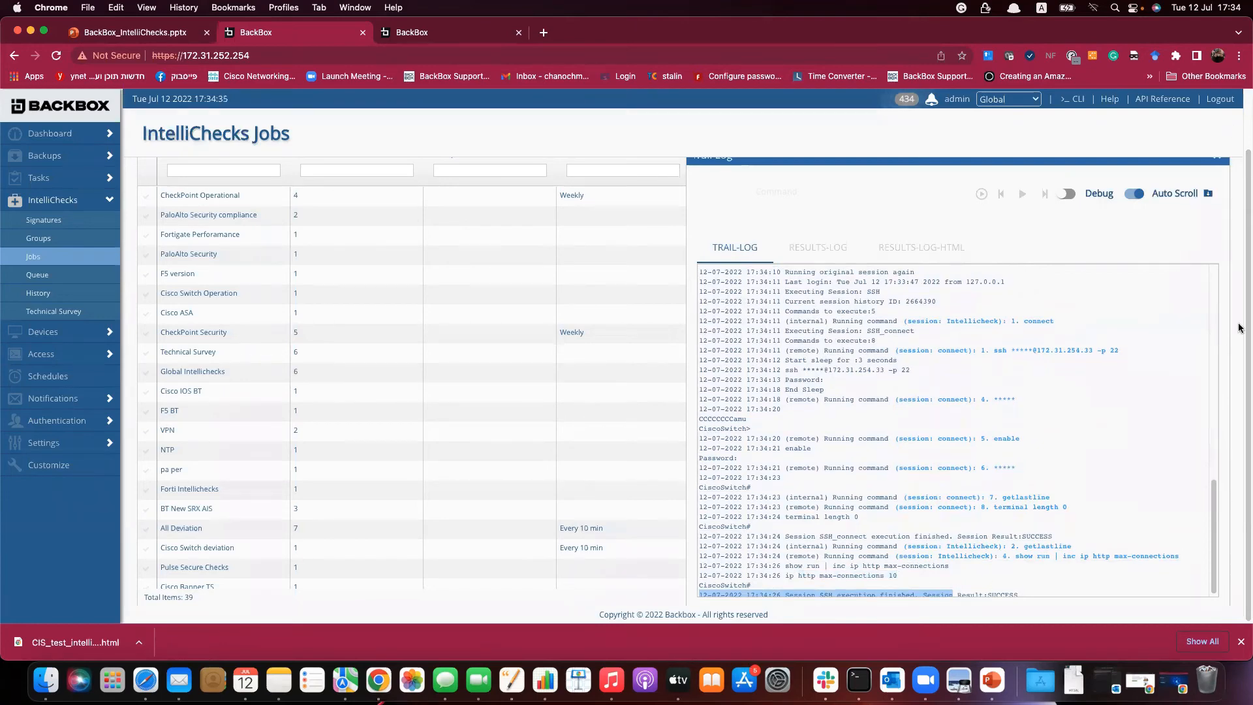
scroll(1214, 294, up, 2)
click(1217, 221)
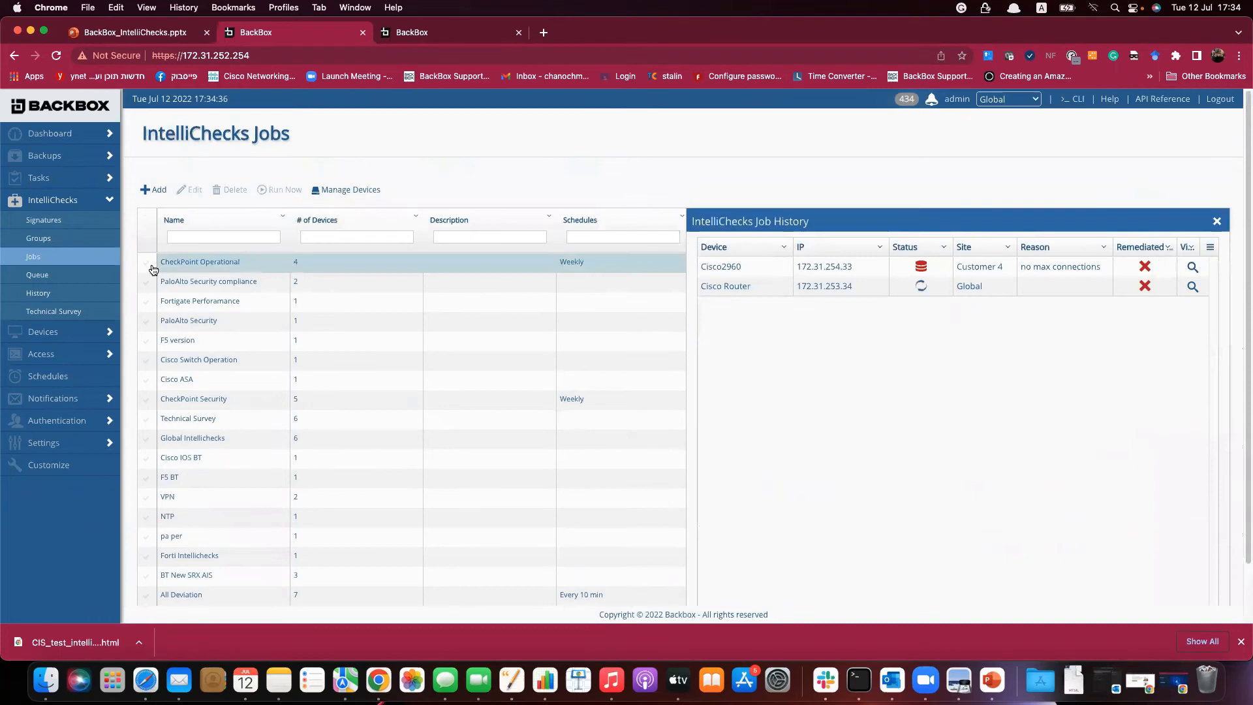
View the CIS remediation cust run's log in IntelliChecks History, then open the Dashboard Reports list.
click(51, 293)
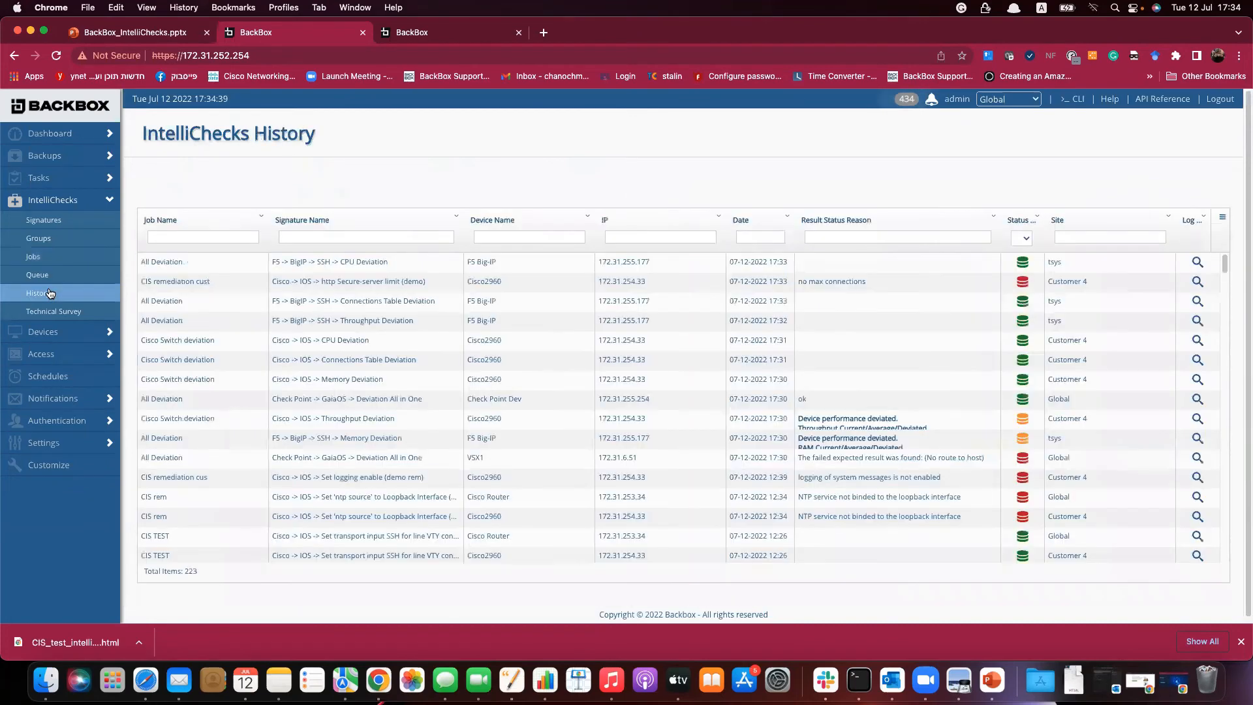
click(172, 233)
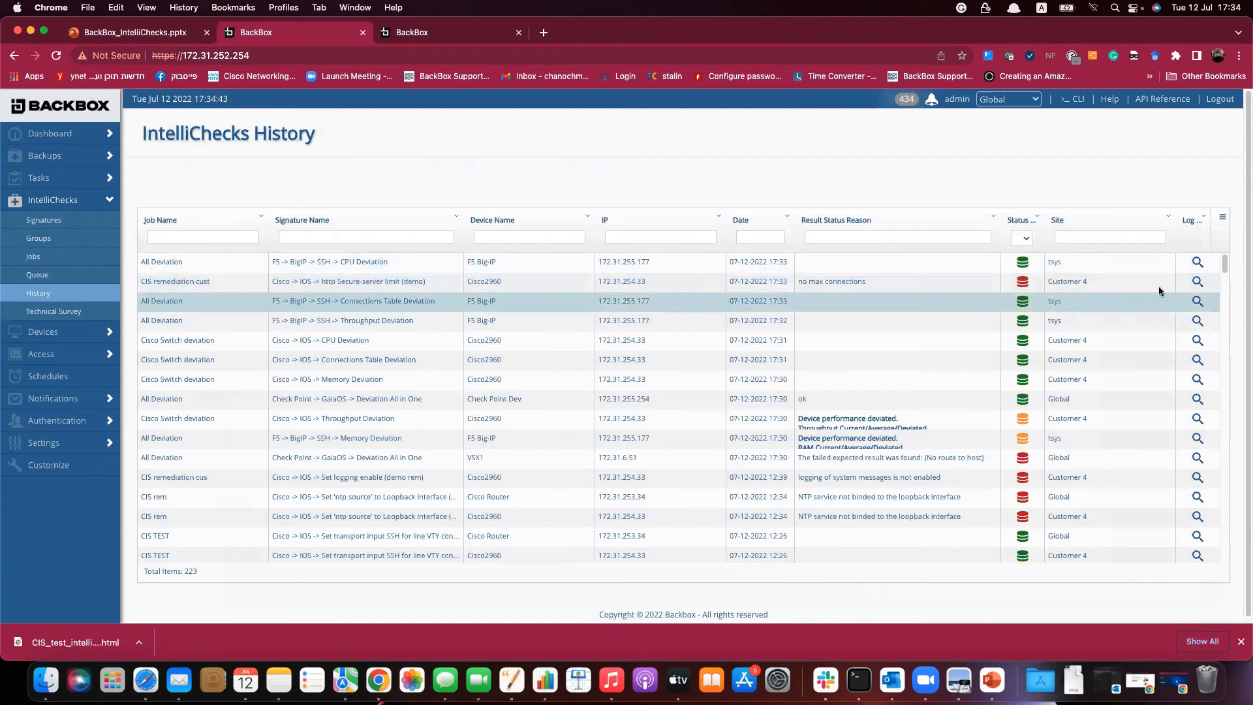
click(1198, 286)
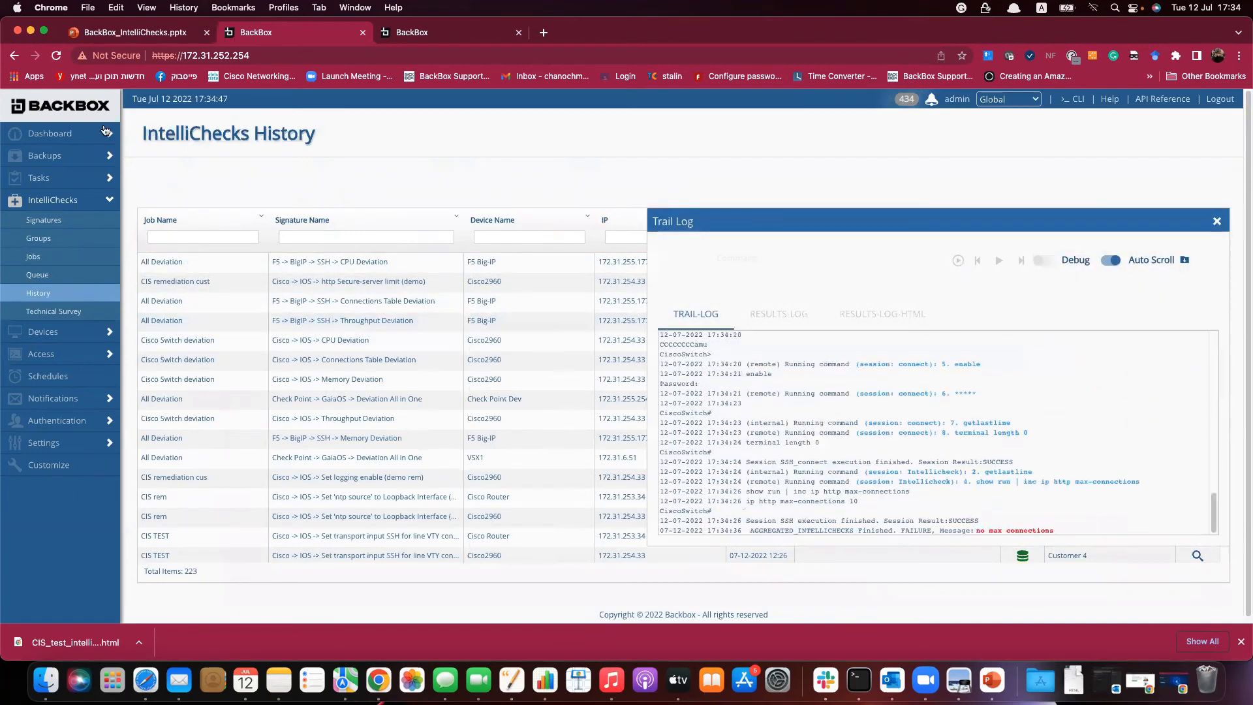
click(52, 134)
click(46, 171)
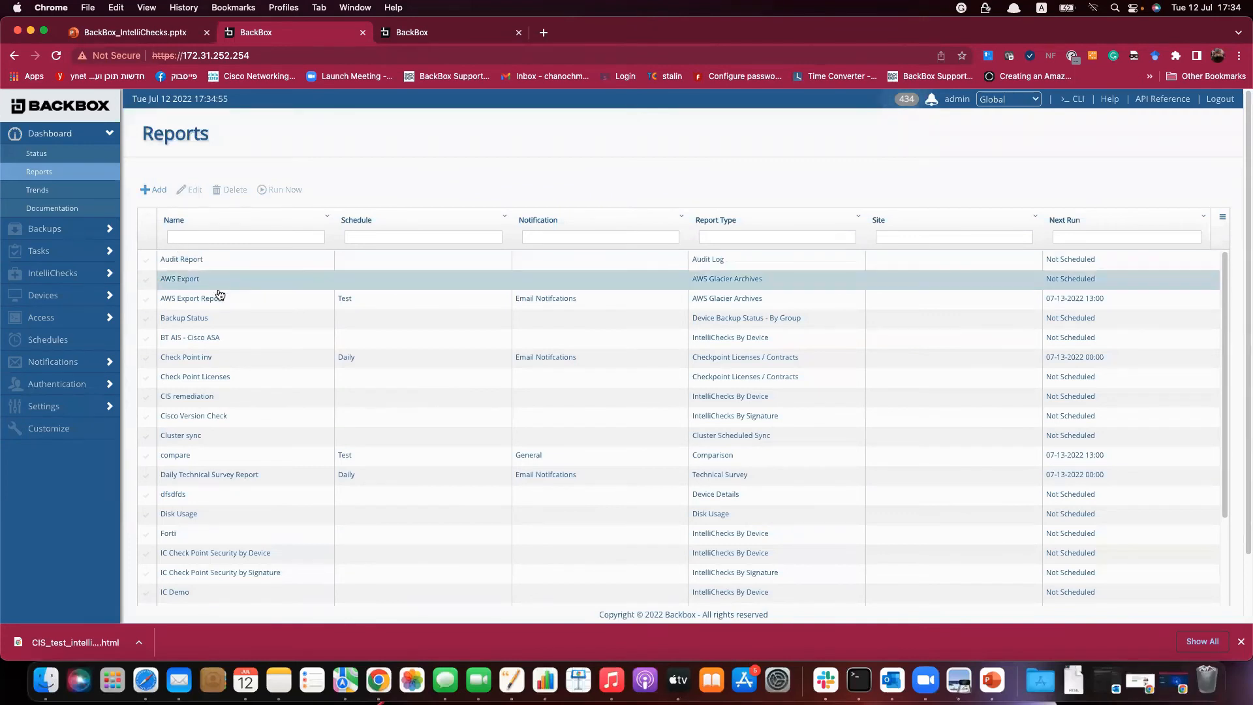
Filter reports by 'cis', switch CIS remediation's job from CIS rem to CIS remediation cust, and save.
click(208, 237)
text(cis)
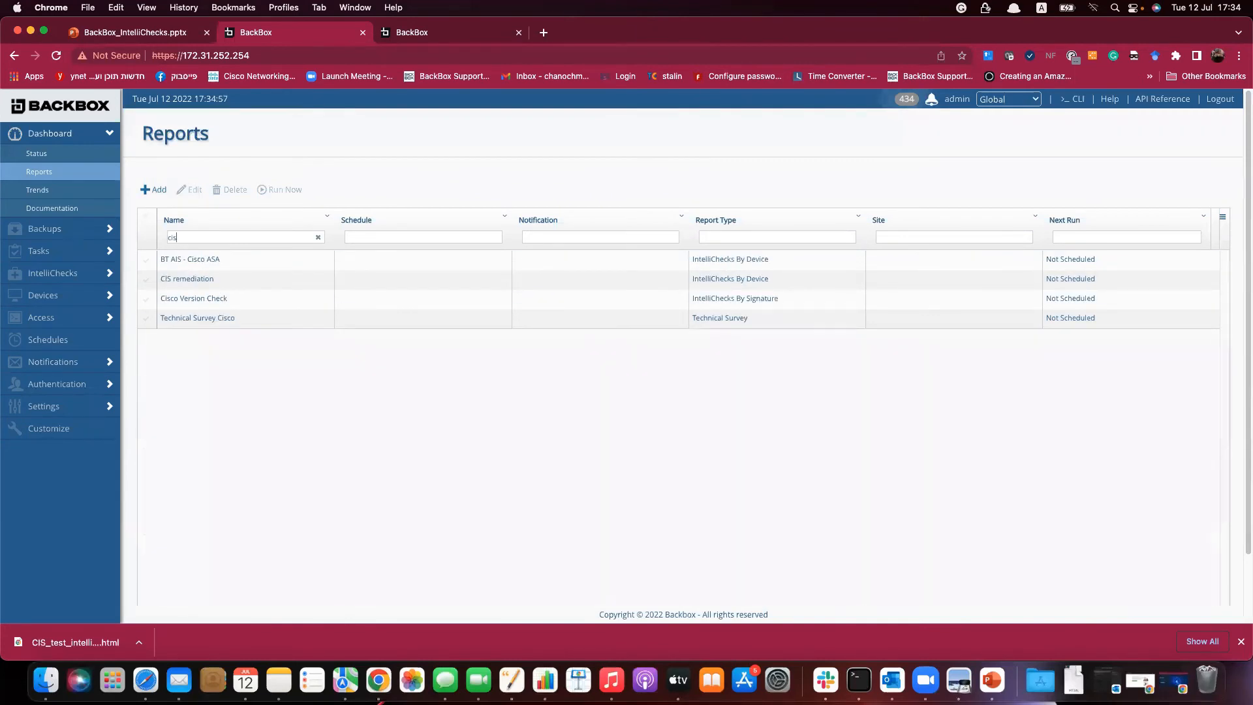
double_click(277, 282)
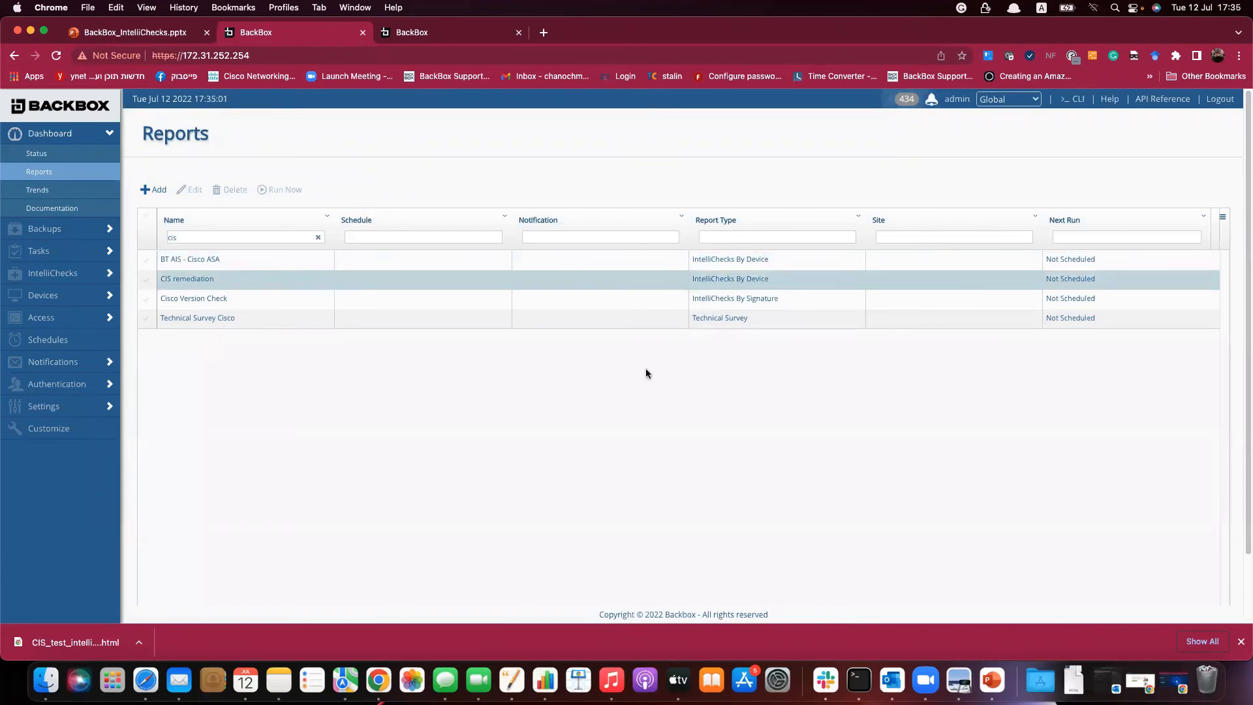
click(403, 356)
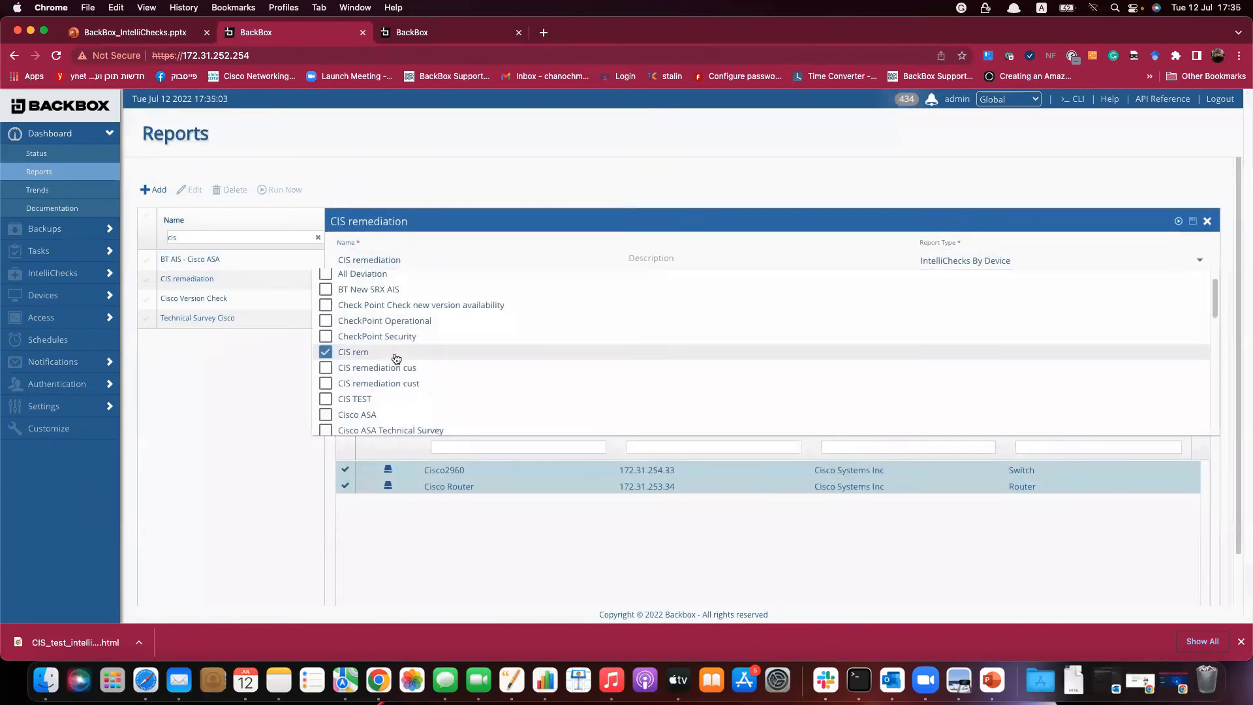
click(370, 383)
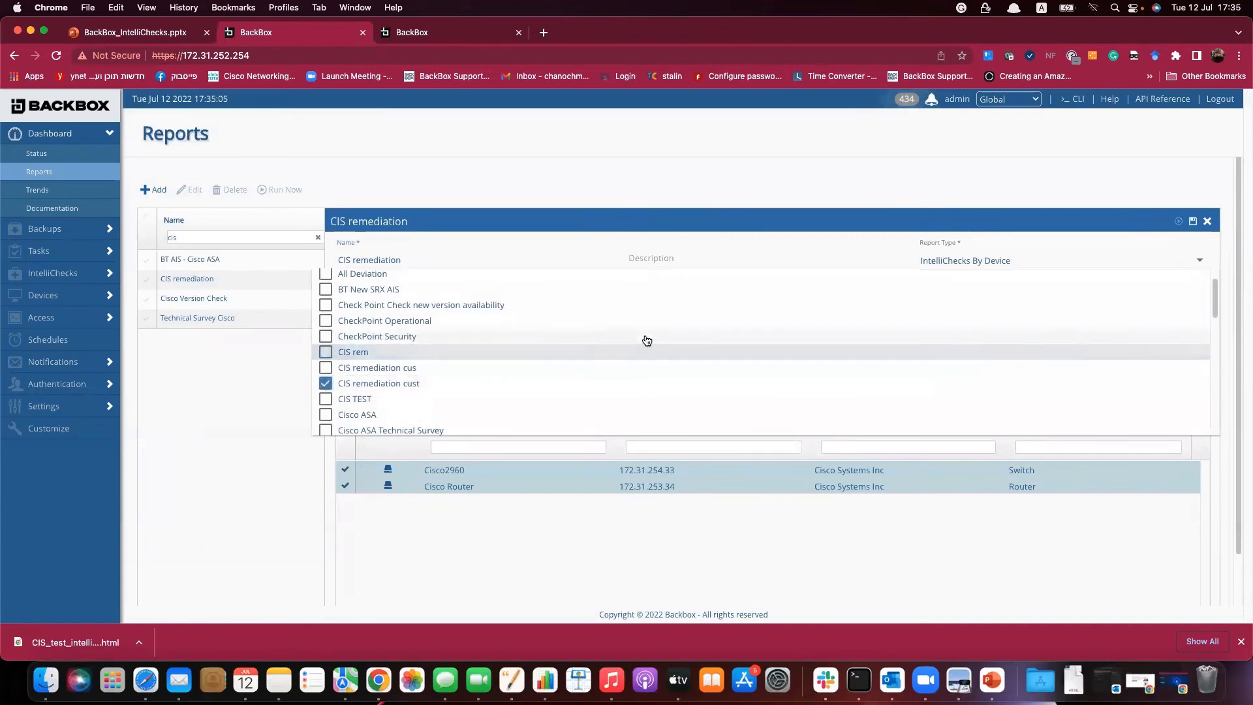
click(1128, 227)
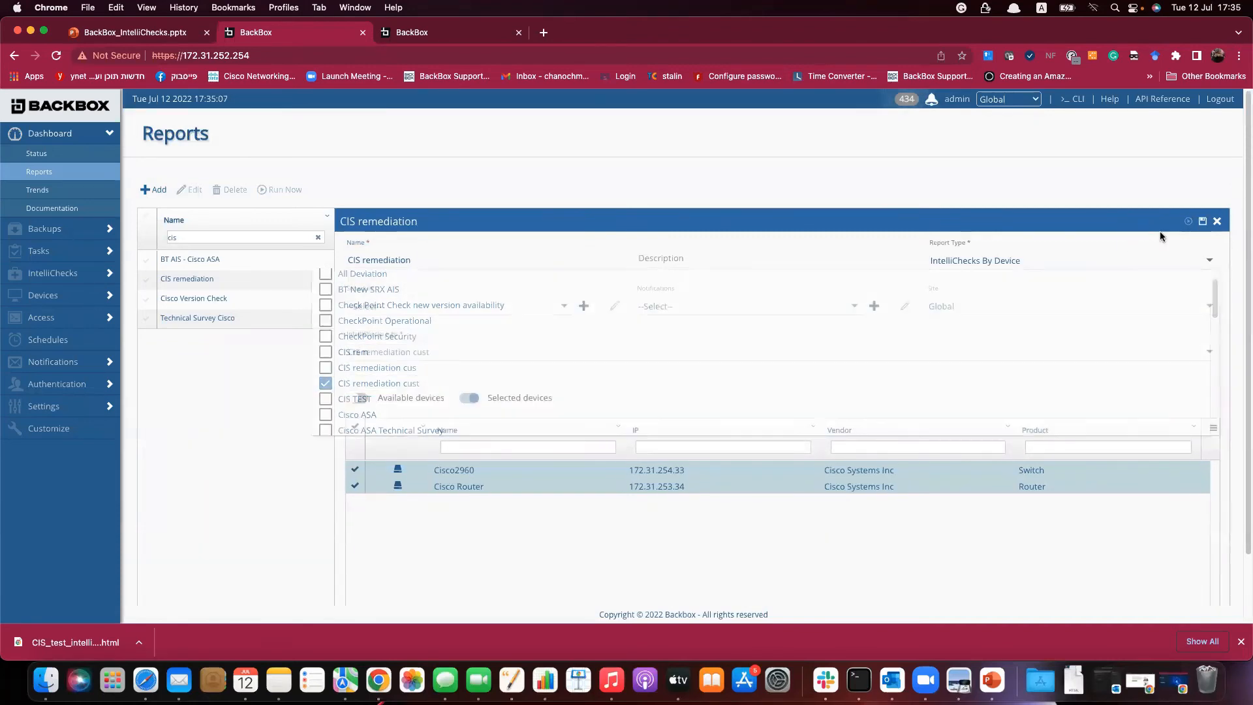
click(1203, 221)
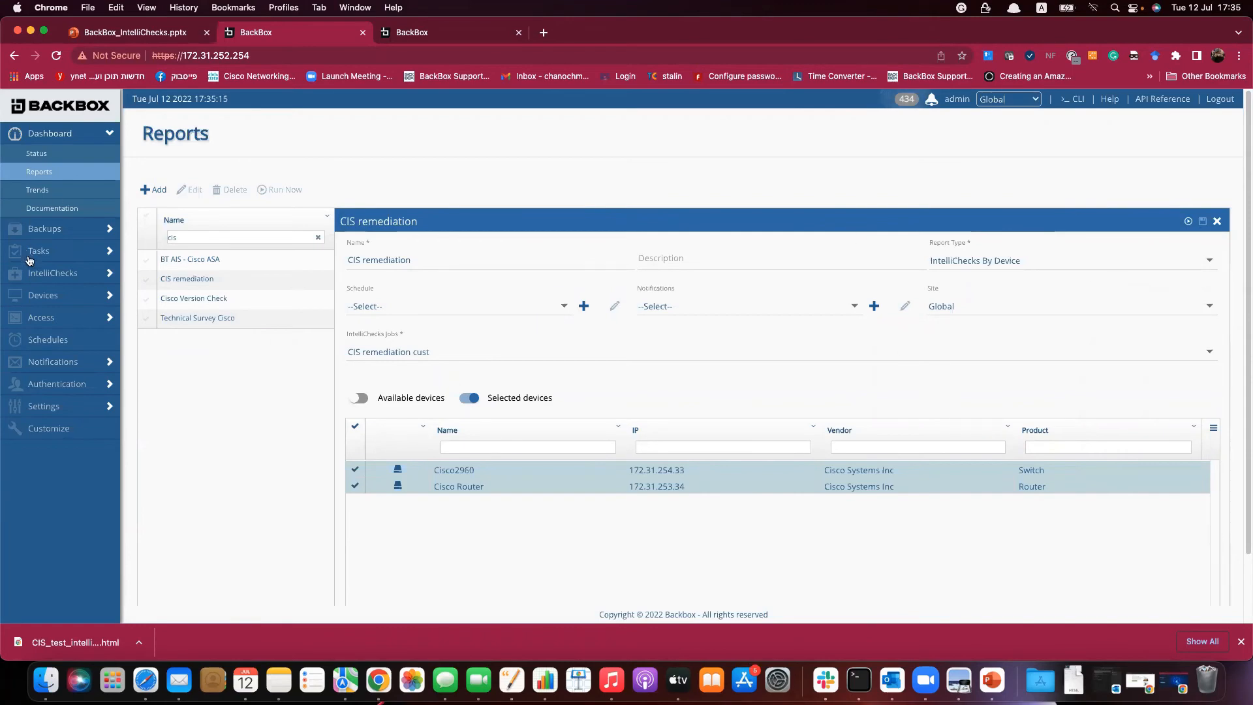
Filter IntelliChecks History by 'cus' and highlight the max-connections 10 result in the CIS remediation cust log.
click(40, 297)
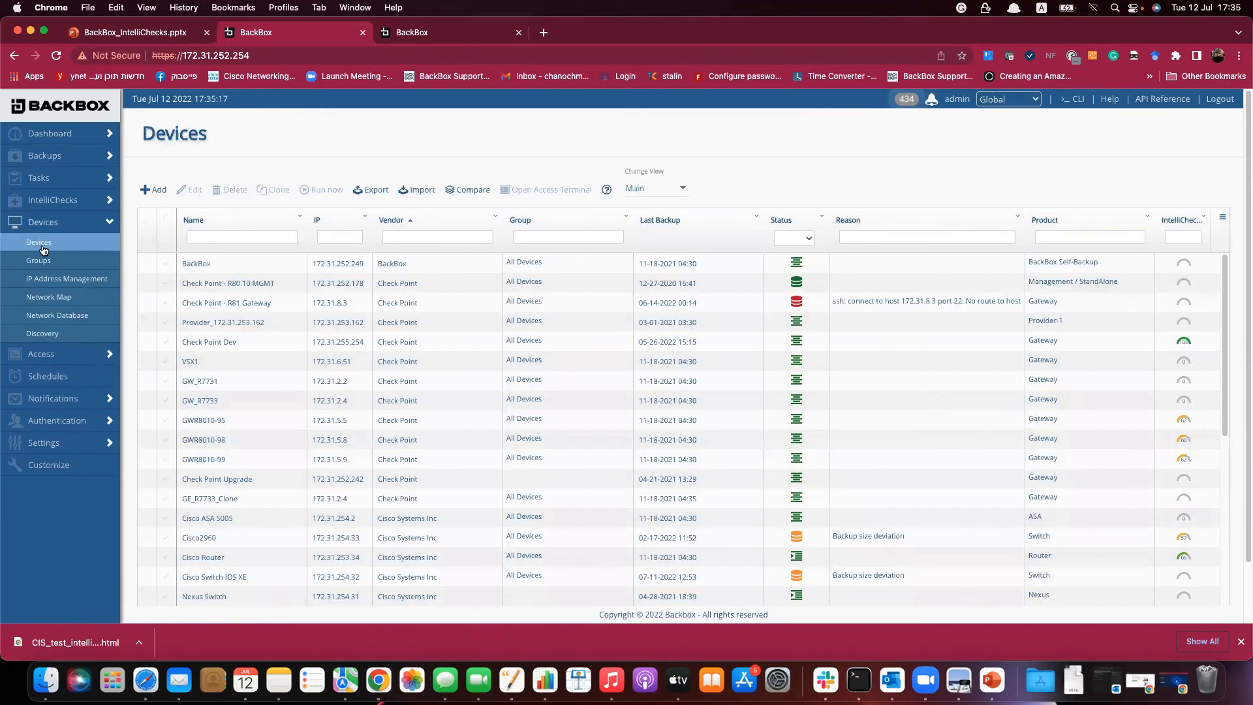
click(46, 199)
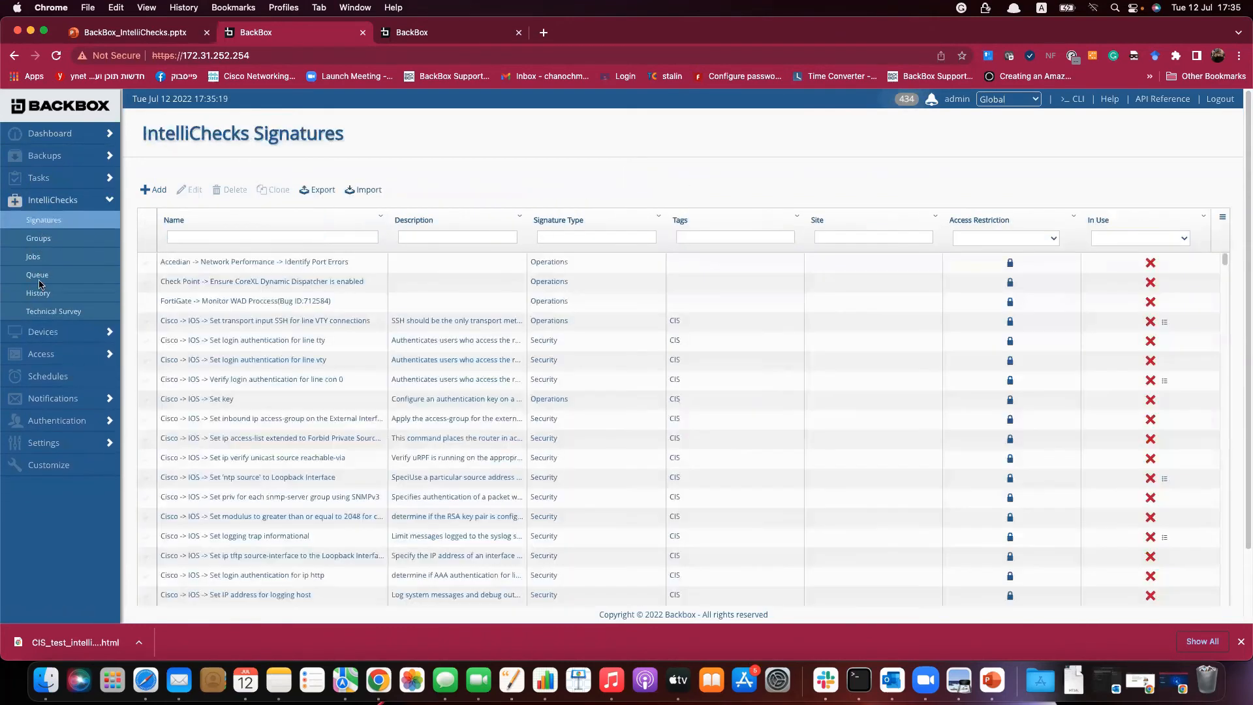
click(38, 293)
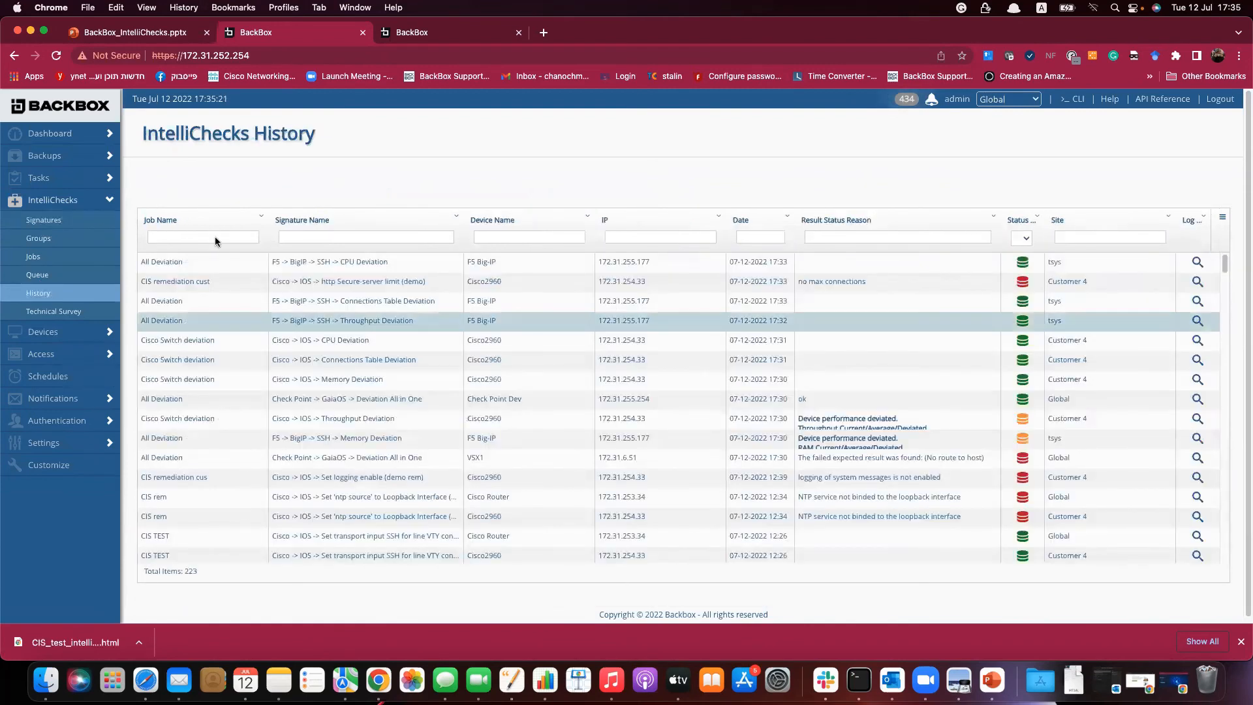
text(cus)
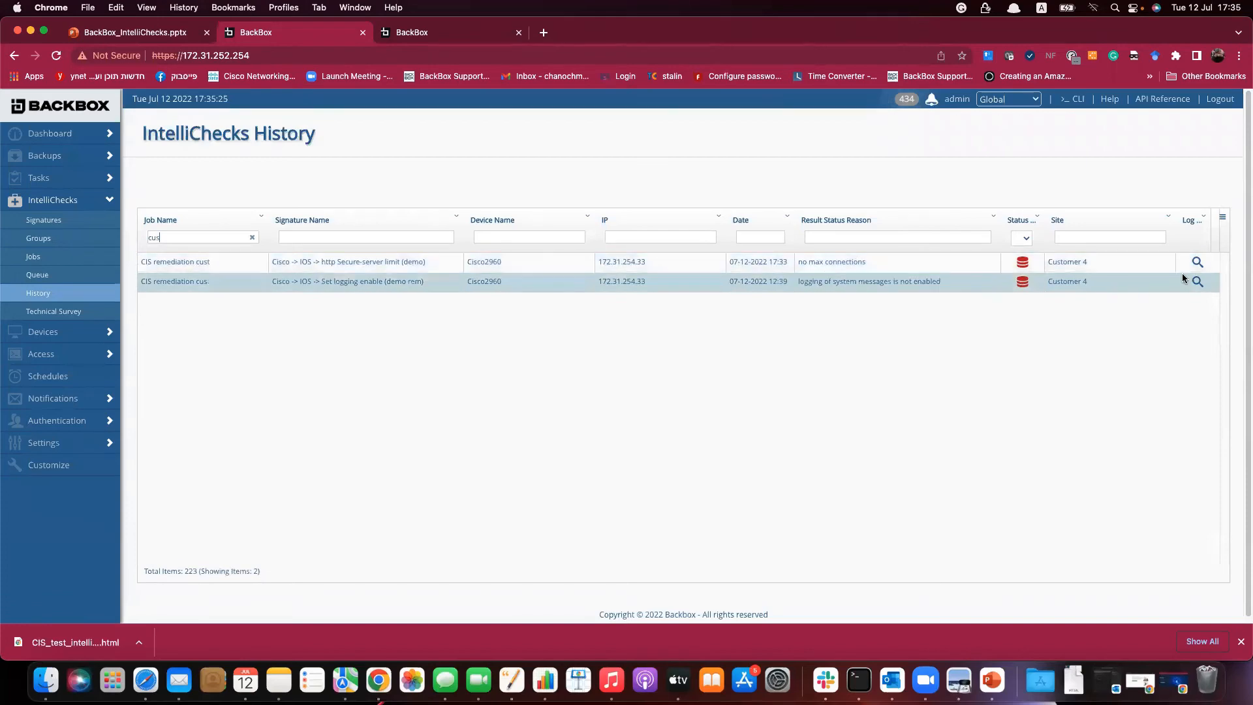
click(1197, 262)
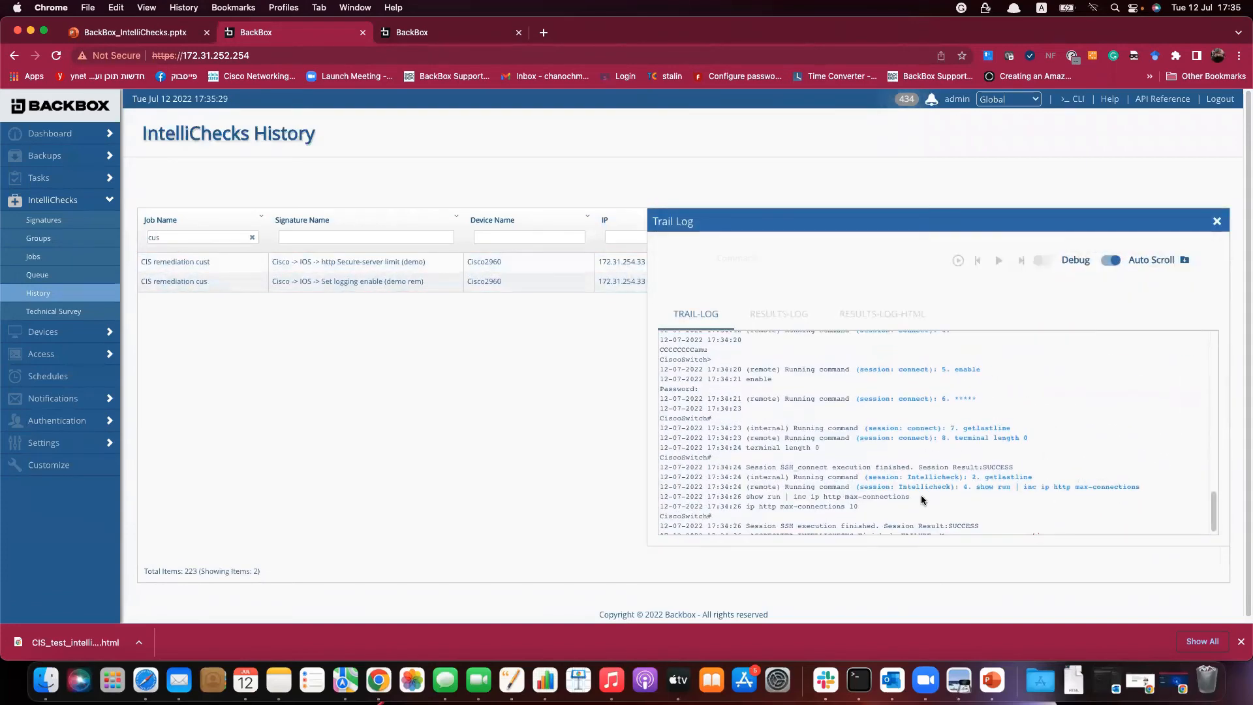
drag(859, 502, 771, 506)
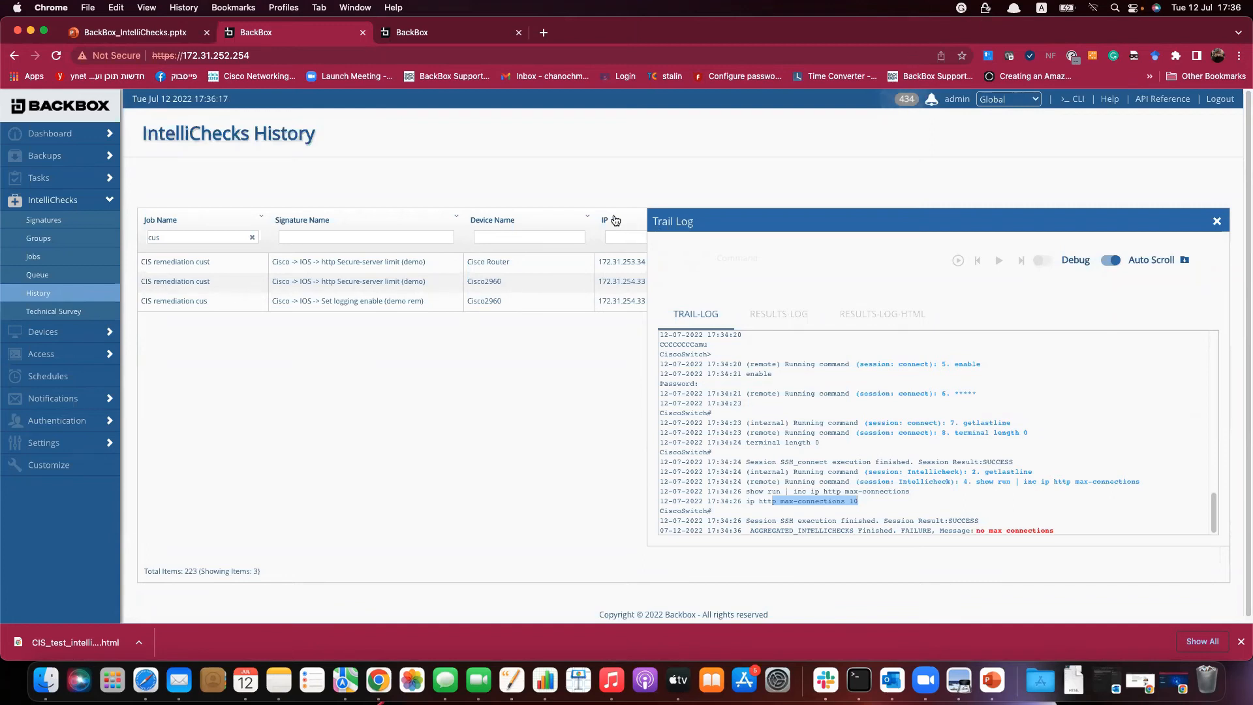
Play the BackBox_IntelliChecks presentation from the start and advance to the Question and Answer slide.
click(486, 34)
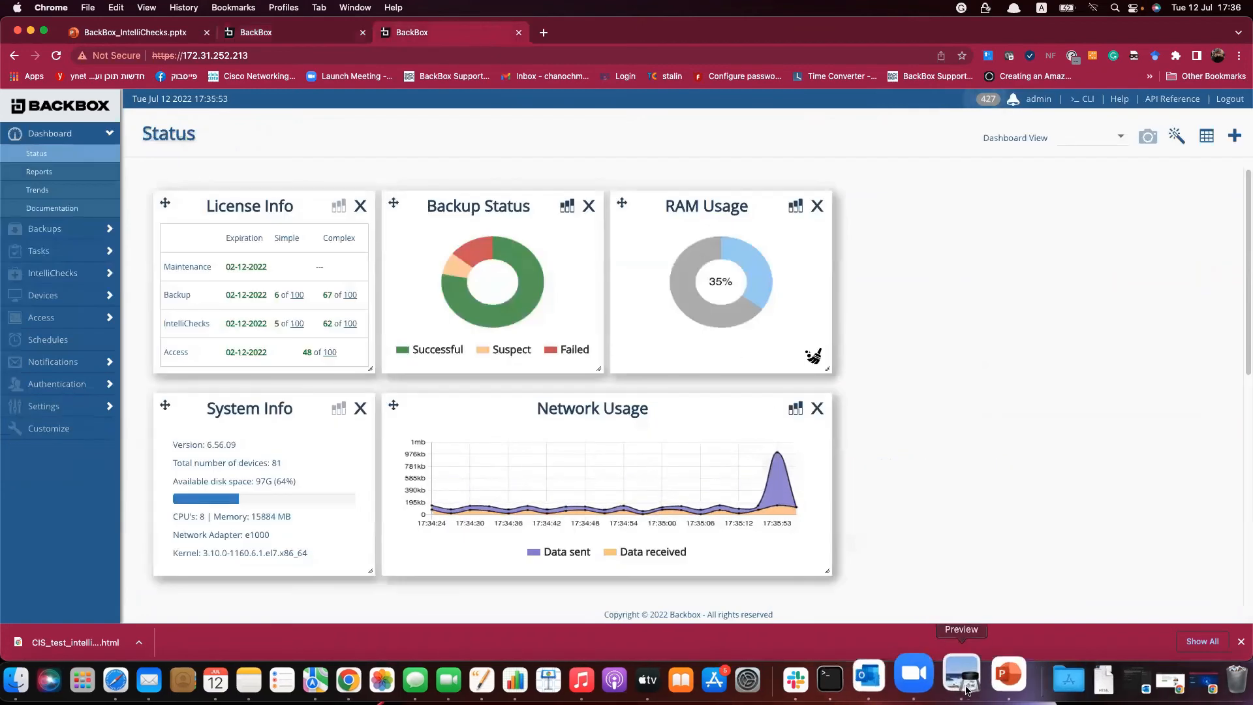
click(992, 680)
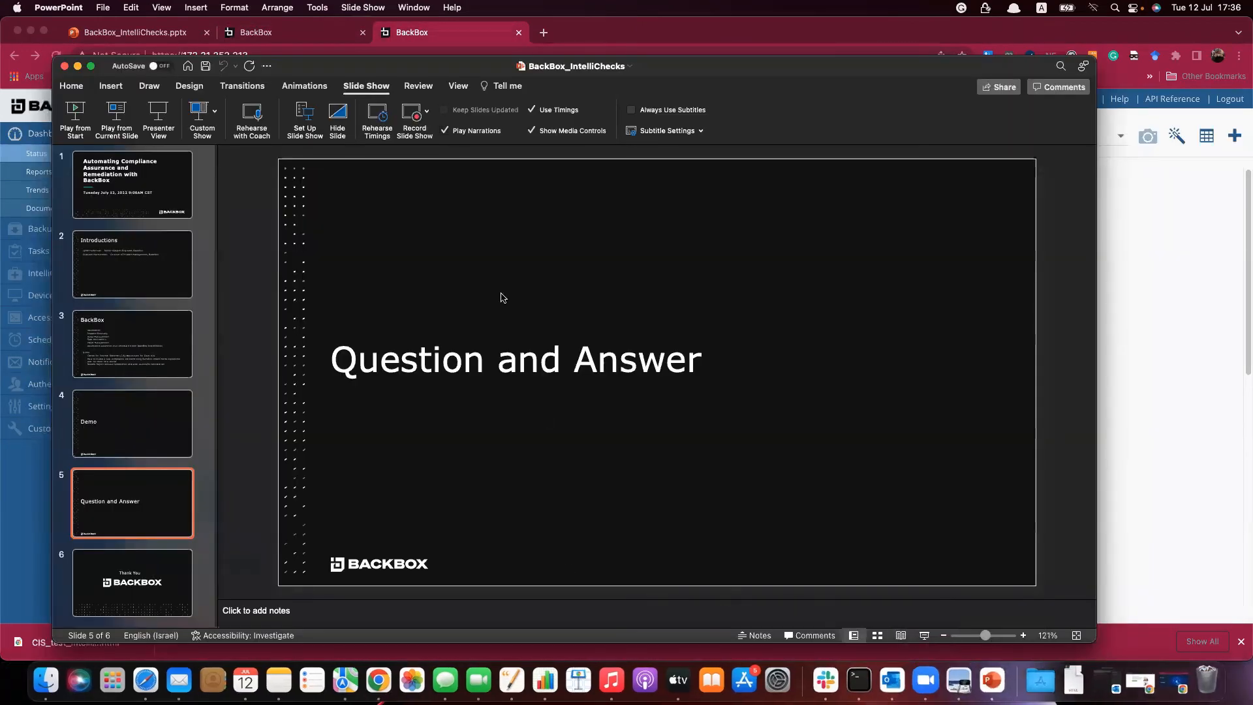
click(75, 111)
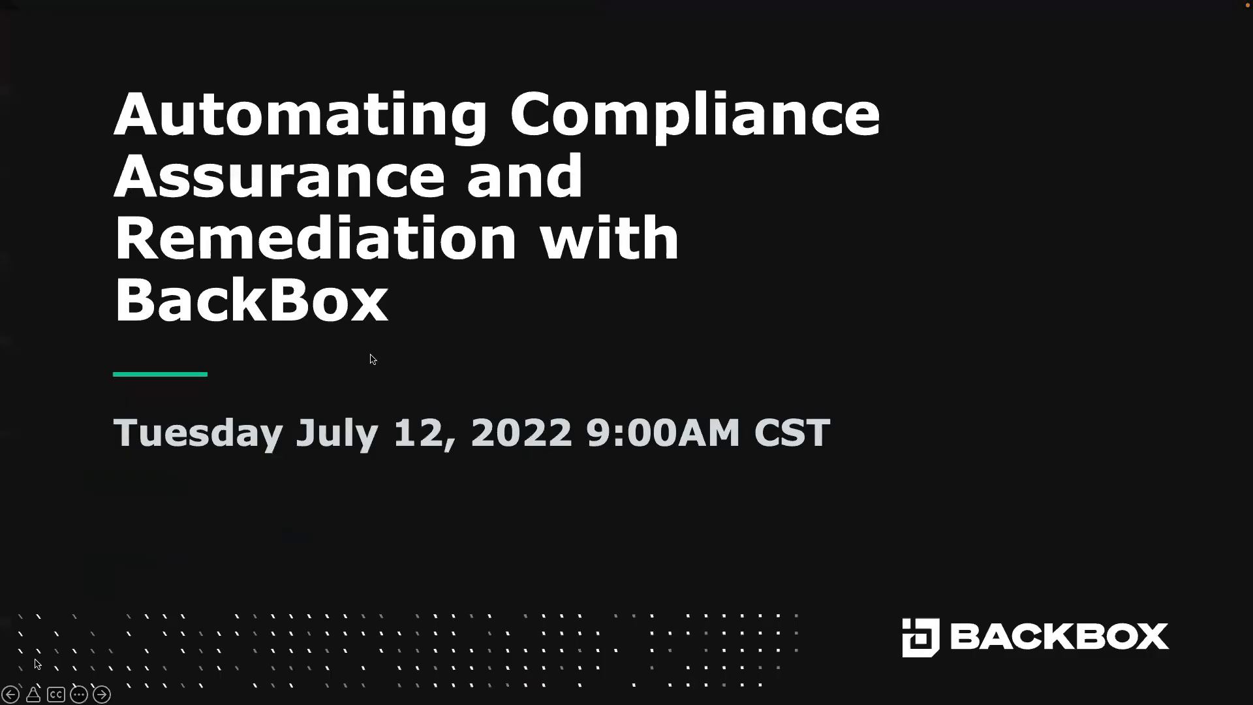
key(Right)
key(Right)
key(Right)
key(Right)
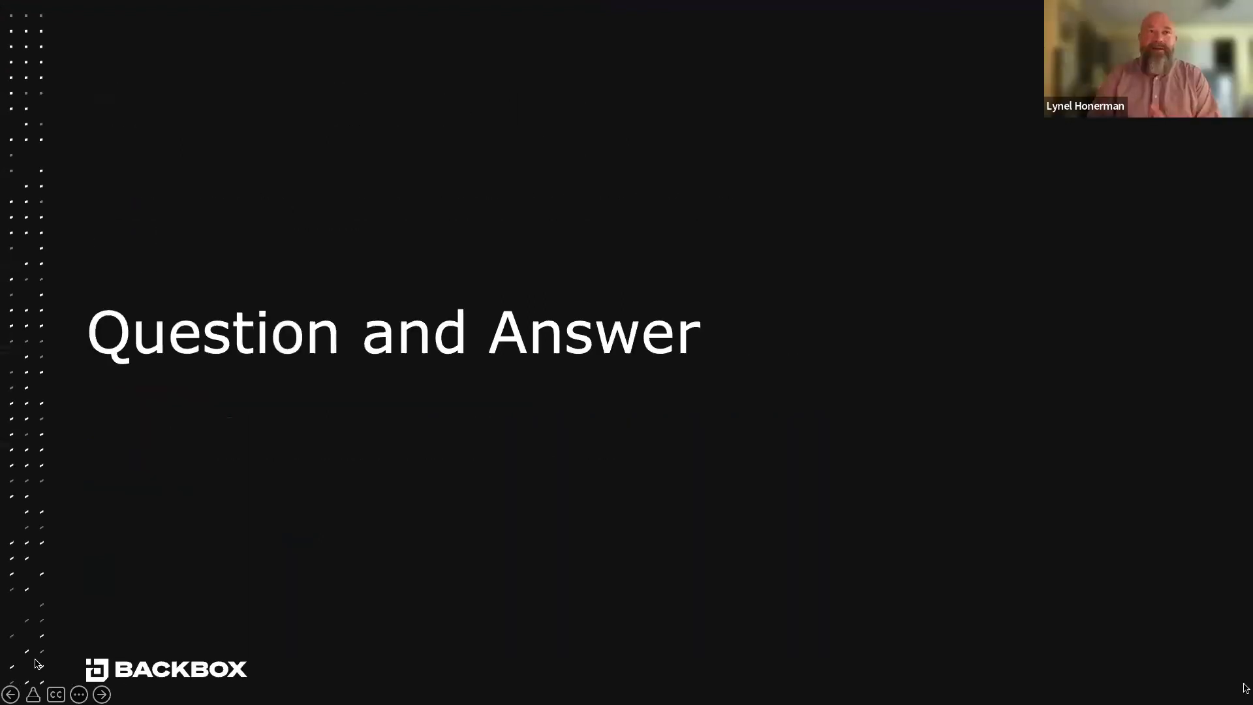